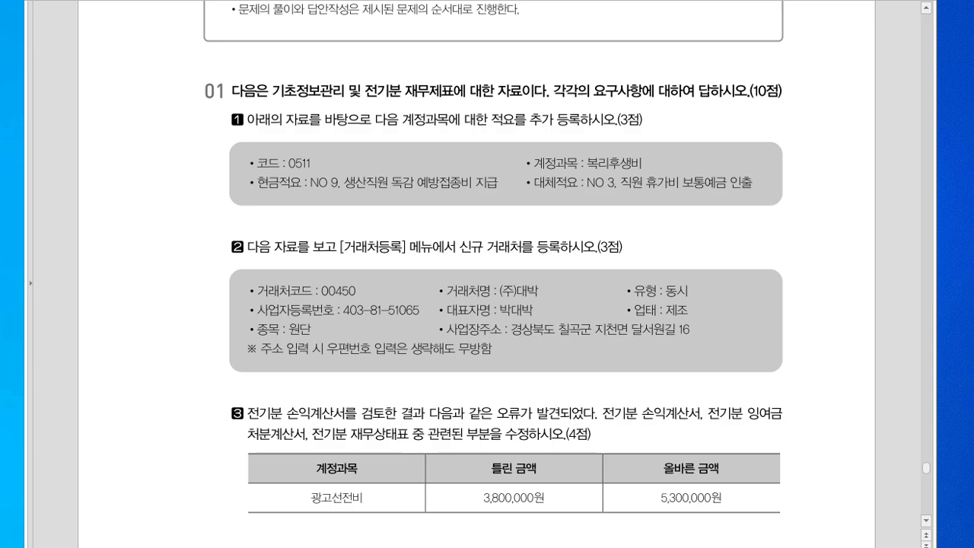
Switch to KcLep, open 계정과목및적요등록 and go to account code 0511 복리후생비.
{"action": "key", "text": "alt+Tab"}
{"action": "mouse_move", "coordinate": [472, 23]}
{"action": "left_mouse_down"}
{"action": "mouse_move", "coordinate": [467, 51]}
{"action": "mouse_move", "coordinate": [470, 35]}
{"action": "left_mouse_up"}
{"action": "left_click", "coordinate": [379, 168]}
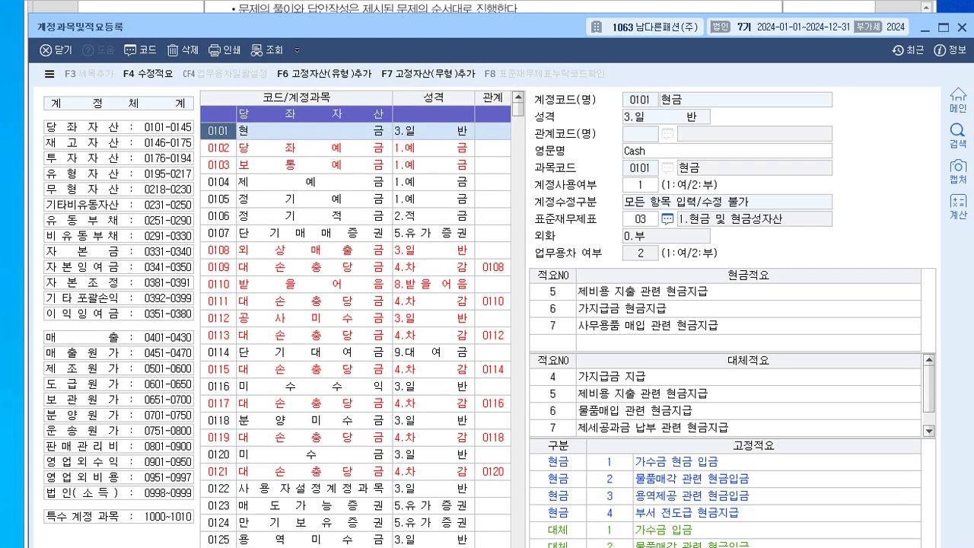
{"action": "type", "text": "511"}
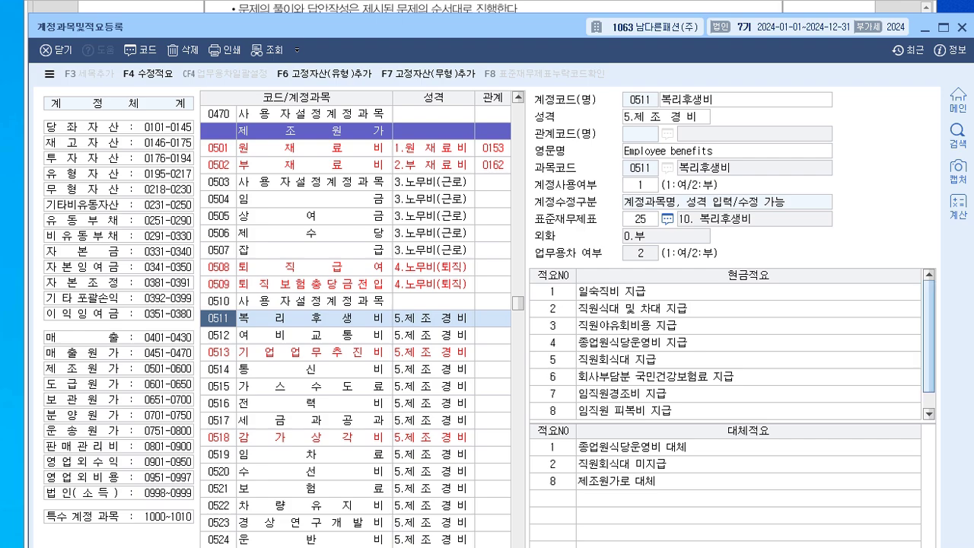
Add cash memo (현금적요) No. 9 "생산직원 독감 예방접종비 지급" to the 0511 복리후생비 account.
{"action": "scroll", "coordinate": [727, 342], "scroll_direction": "down", "scroll_amount": 1}
{"action": "left_click", "coordinate": [554, 410]}
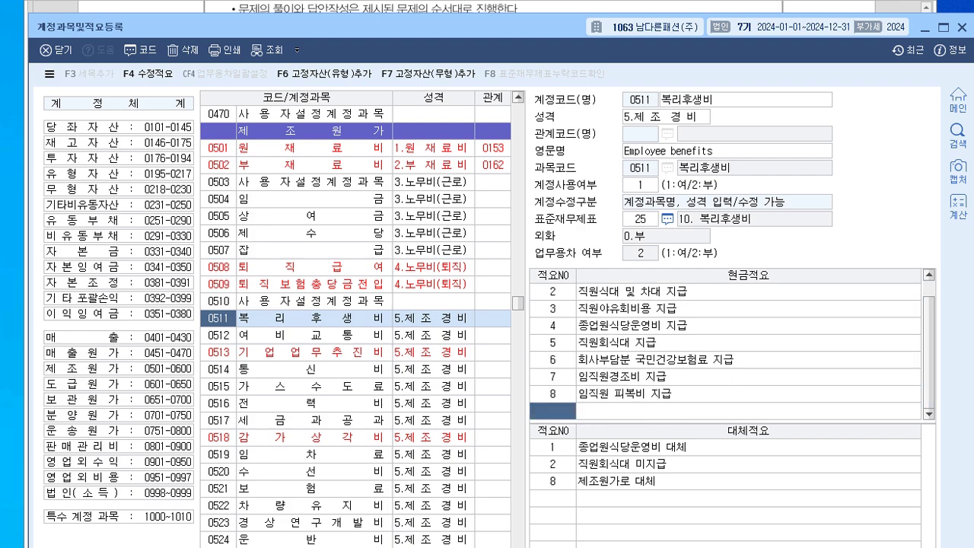
{"action": "type", "text": "9"}
{"action": "key", "text": "Return"}
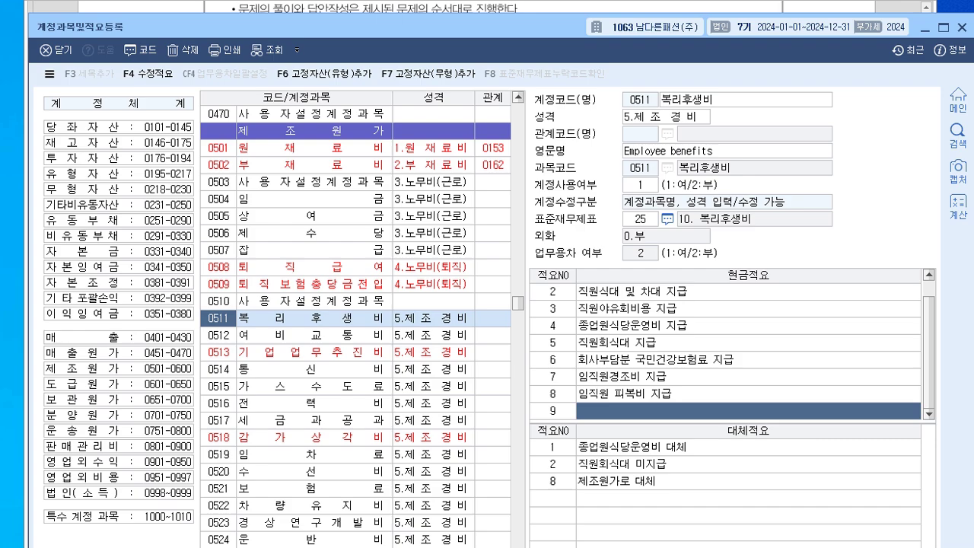
{"action": "type", "text": "생"}
{"action": "type", "text": "산직"}
{"action": "type", "text": "직원"}
{"action": "key", "text": "BackSpace"}
{"action": "key", "text": "BackSpace"}
{"action": "key", "text": "BackSpace"}
{"action": "key", "text": "BackSpace"}
{"action": "key", "text": "BackSpace"}
{"action": "key", "text": "BackSpace"}
{"action": "type", "text": "직원"}
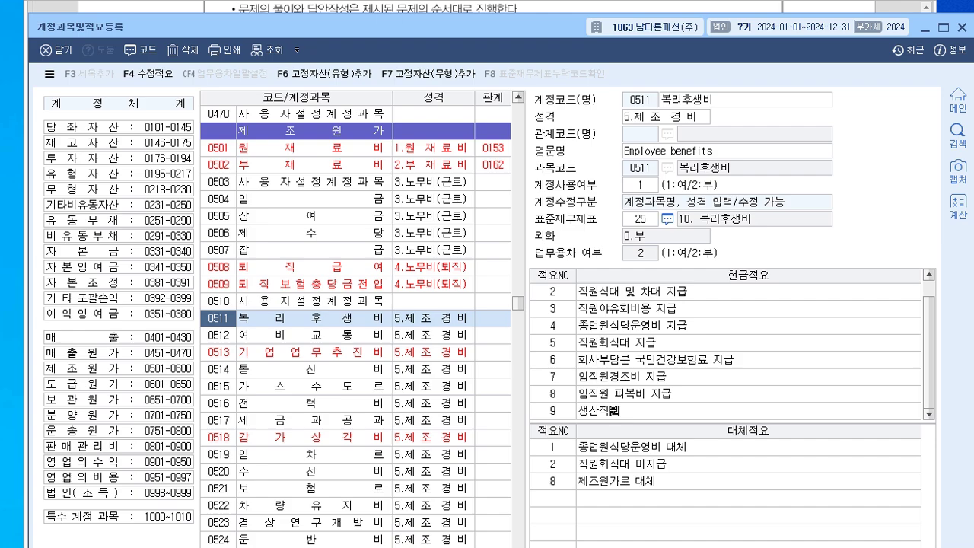
{"action": "type", "text": " 독감"}
{"action": "type", "text": " 예방저"}
{"action": "type", "text": "종비"}
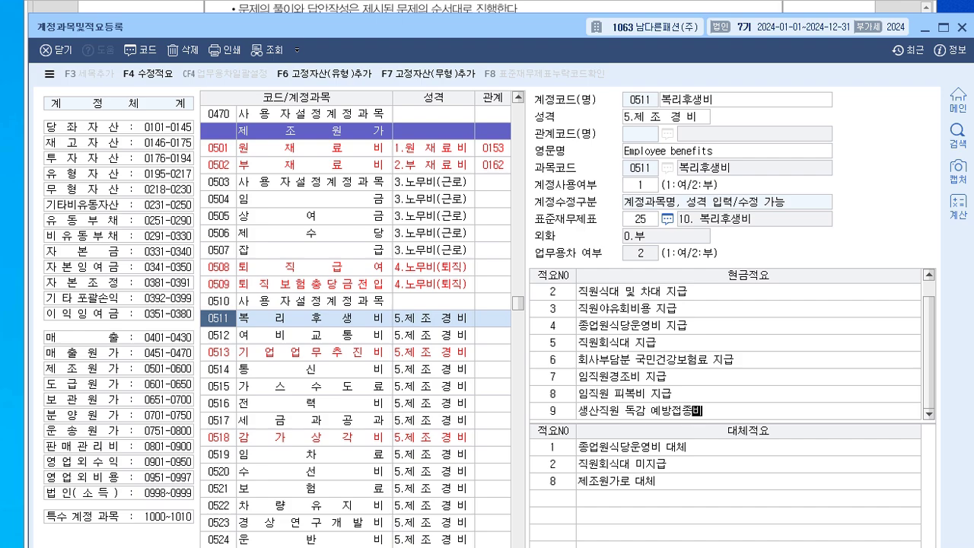
{"action": "type", "text": " 지급"}
Add transfer memo (대체적요) No. 3 "직원 휴가비 보통예금 인출" to account 0511 and close the account registration window.
{"action": "left_click", "coordinate": [552, 499]}
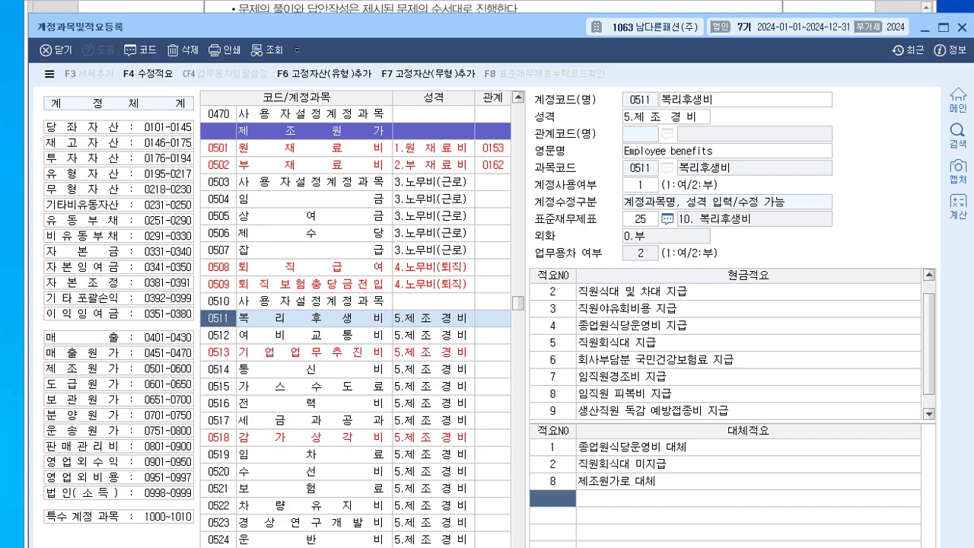
{"action": "type", "text": "3"}
{"action": "key", "text": "Return"}
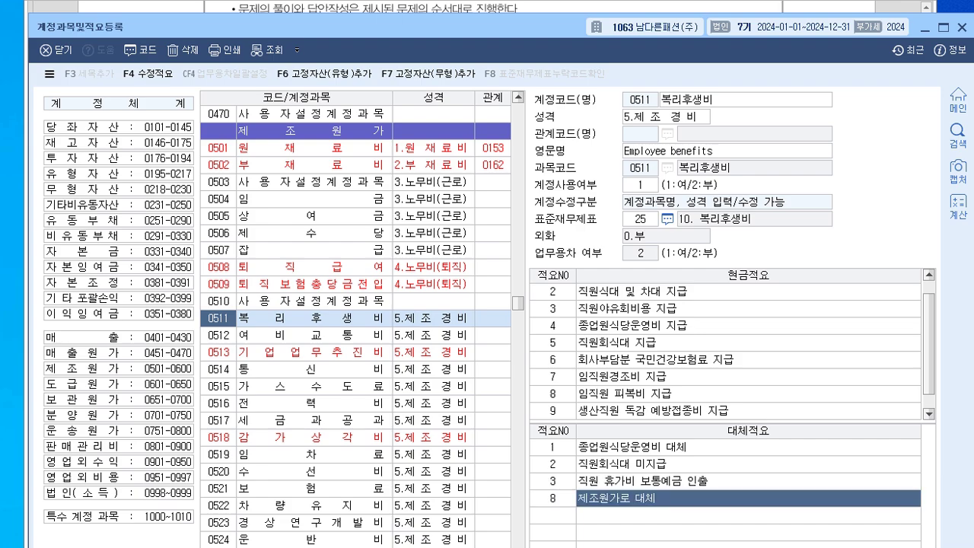
{"action": "left_click", "coordinate": [643, 480]}
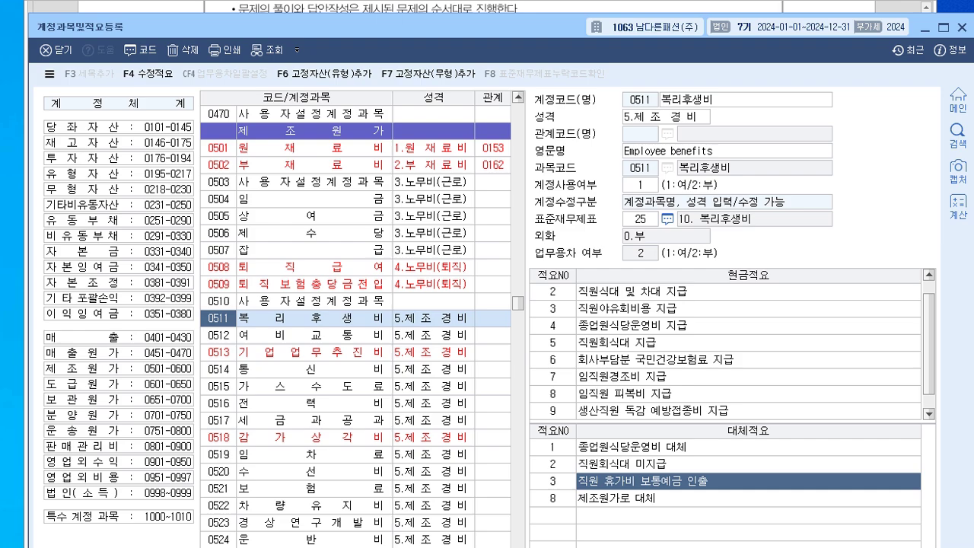
{"action": "key", "text": "Down"}
{"action": "key", "text": "Up"}
{"action": "left_click", "coordinate": [962, 28]}
Bring up question 2 in the exam document and open the 거래처등록 form in KcLep at full size.
{"action": "key", "text": "alt+Tab"}
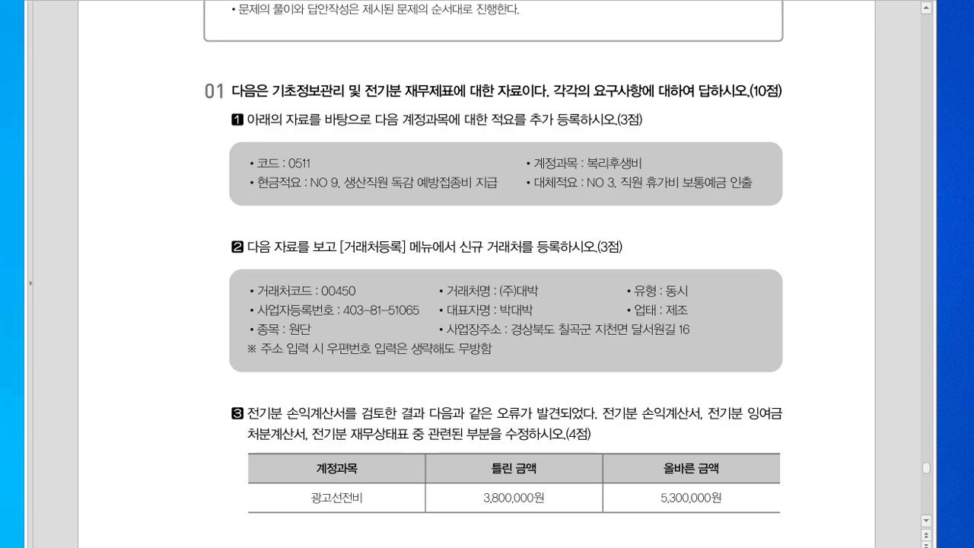
{"action": "scroll", "coordinate": [506, 304], "scroll_direction": "down", "scroll_amount": 3}
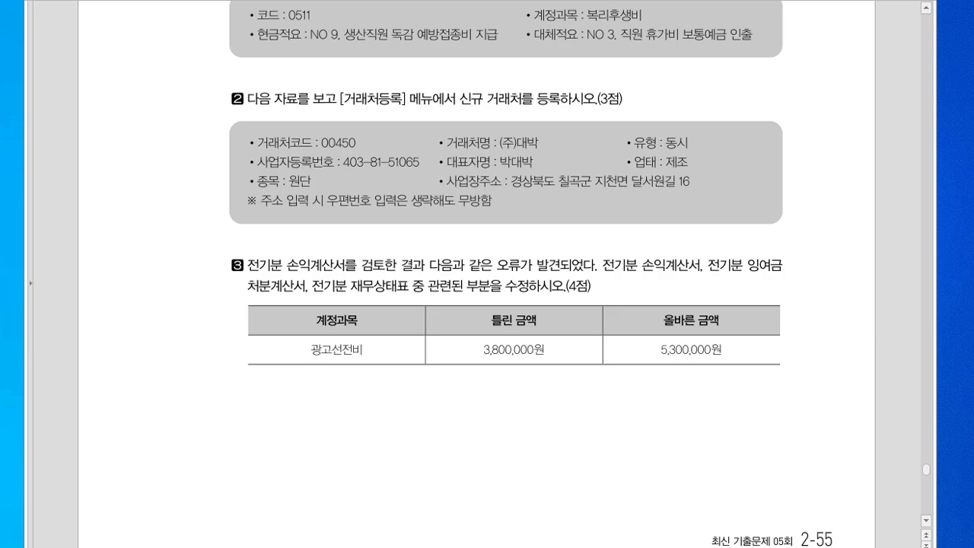
{"action": "key", "text": "alt+Tab"}
{"action": "left_click_drag", "start_coordinate": [426, 38], "coordinate": [414, 41]}
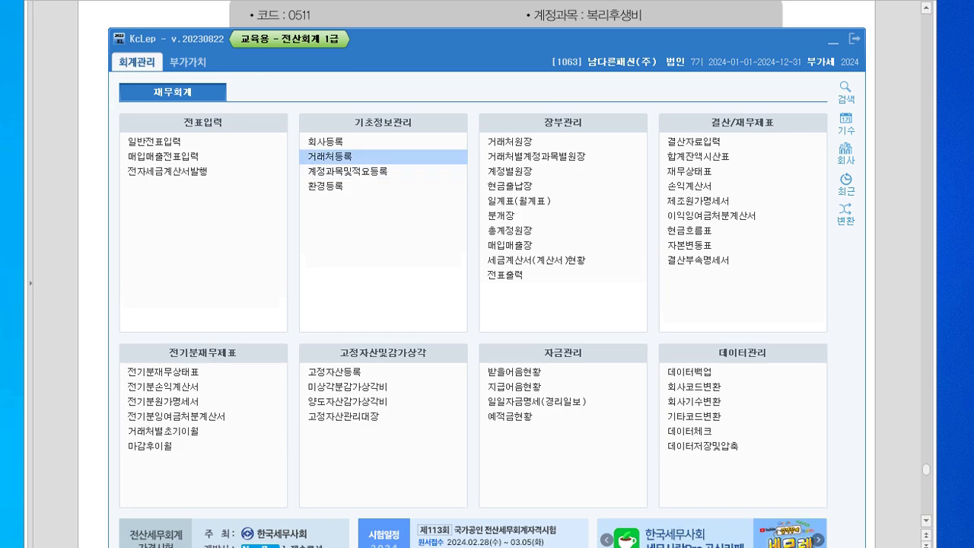
{"action": "left_click", "coordinate": [339, 157]}
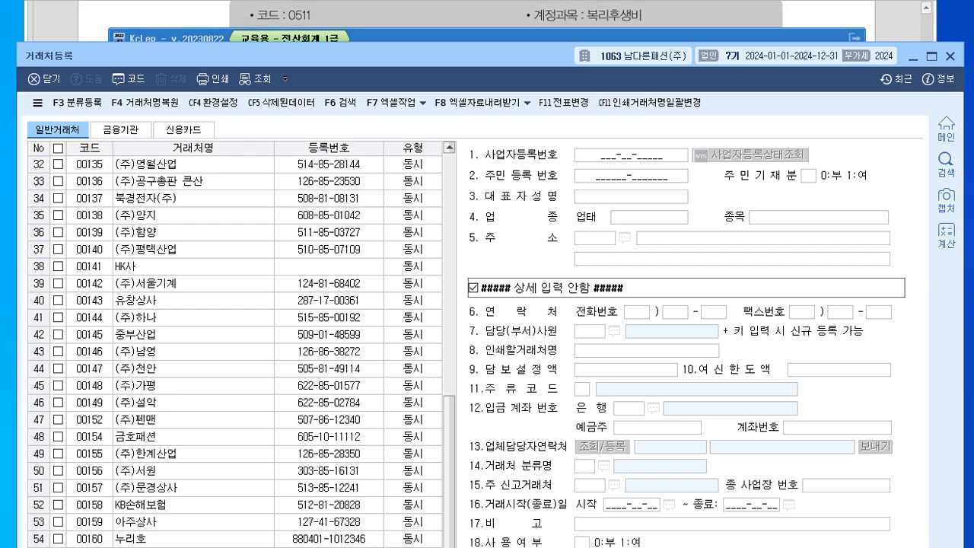
{"action": "left_click", "coordinate": [931, 56]}
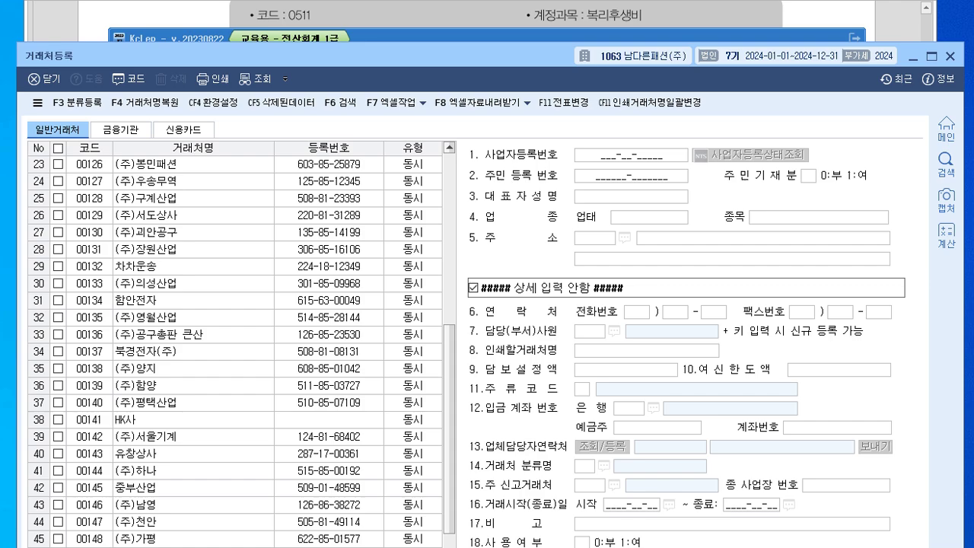
Add a new general trading partner (일반거래처) with its assigned code, the name (주)대박 and the type 동시.
{"action": "scroll", "coordinate": [224, 445], "scroll_direction": "down", "scroll_amount": 3}
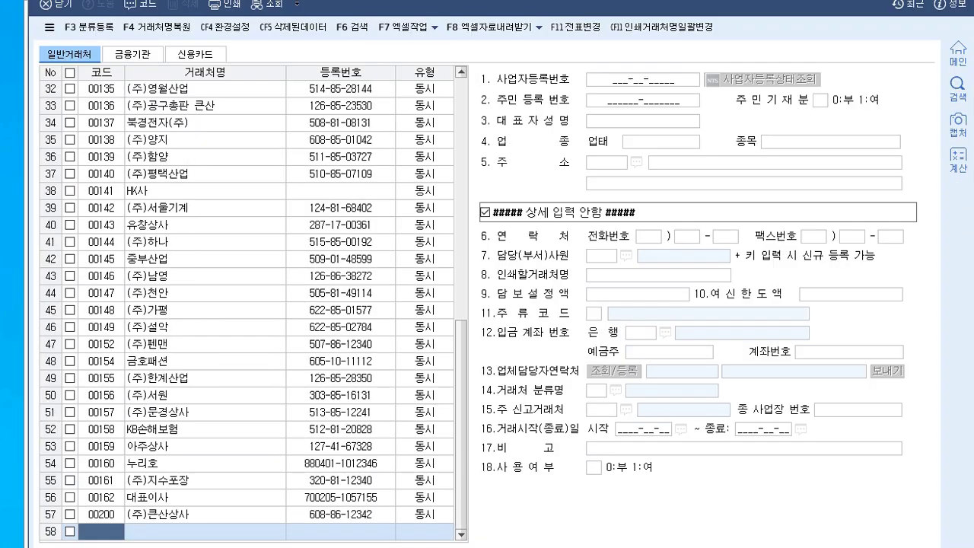
{"action": "type", "text": "450"}
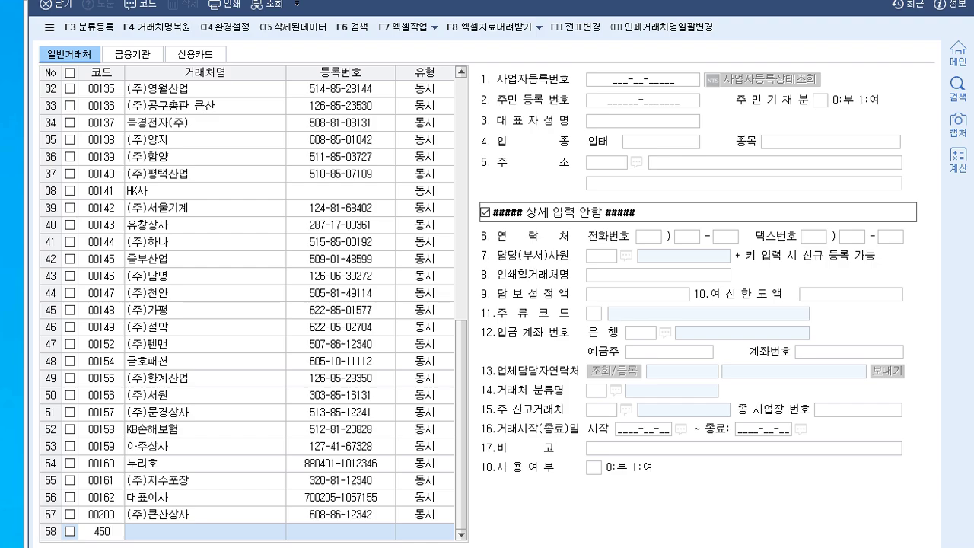
{"action": "key", "text": "Return"}
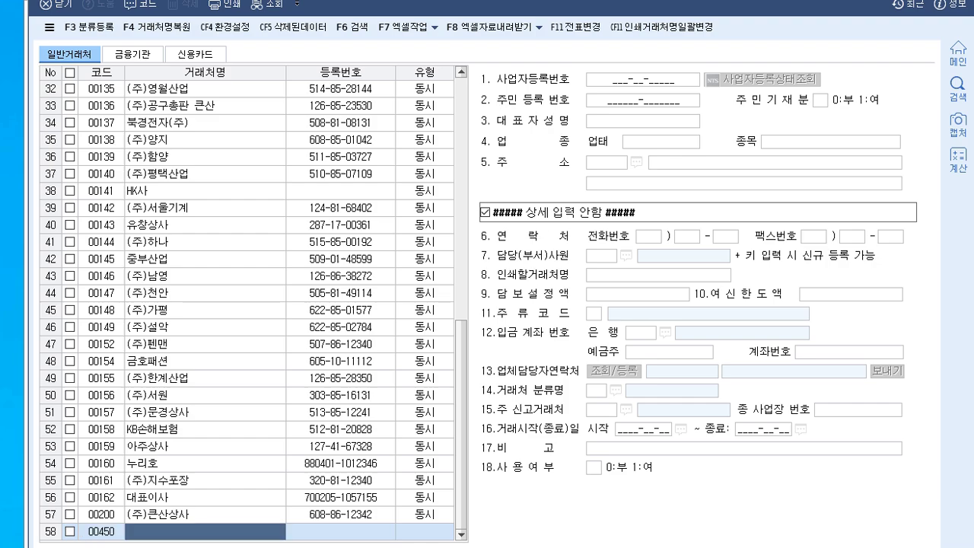
{"action": "type", "text": "(주)"}
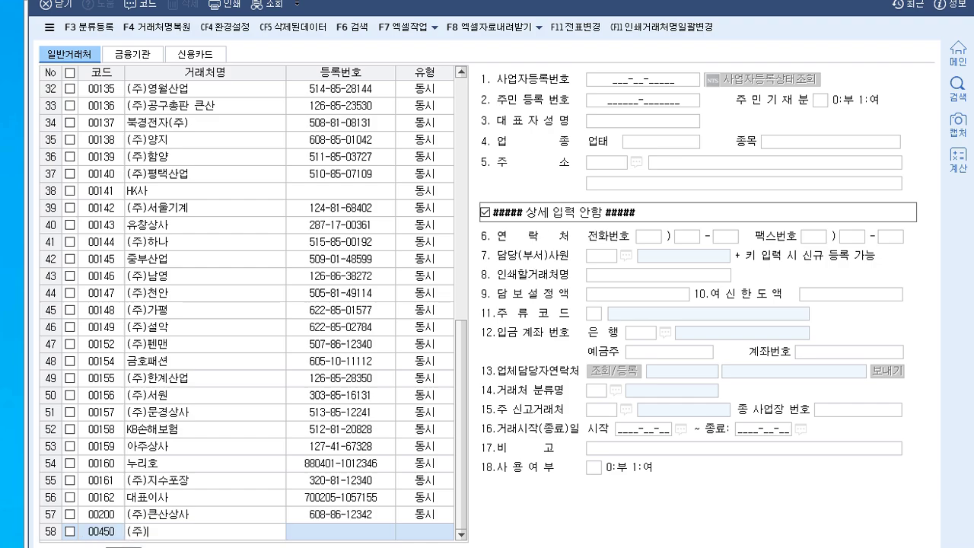
{"action": "type", "text": "대박"}
{"action": "key", "text": "Return"}
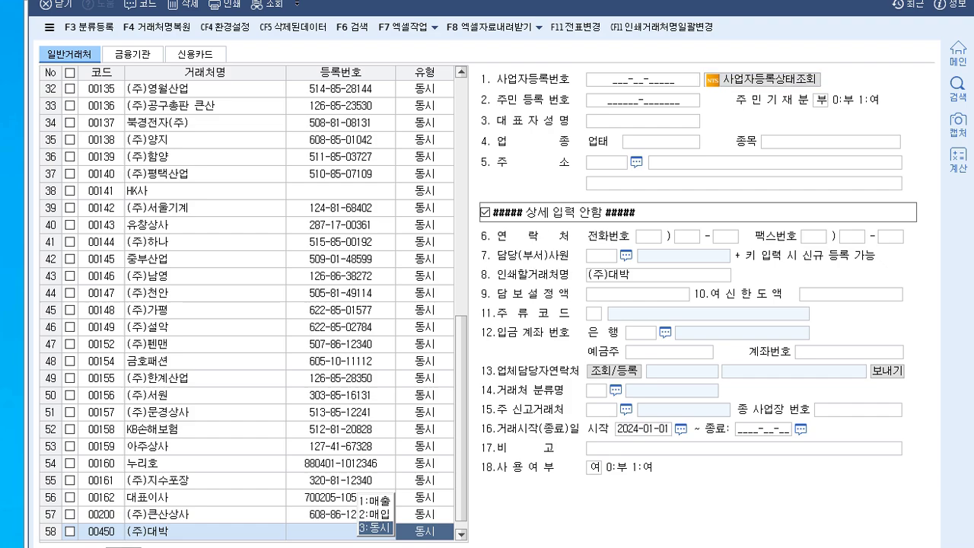
{"action": "key", "text": "Return"}
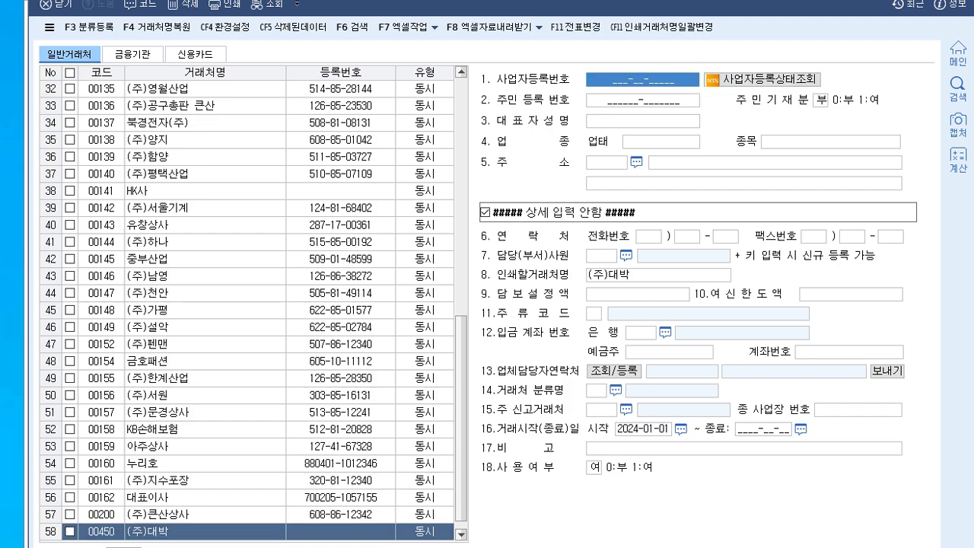
Enter the business registration number and the representative's name for (주)대박.
{"action": "type", "text": "403-"}
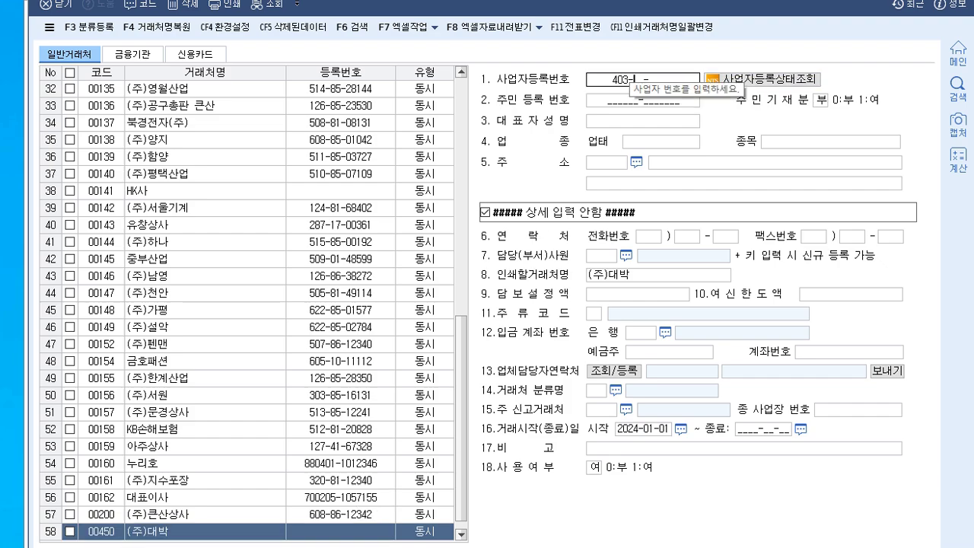
{"action": "type", "text": "81-"}
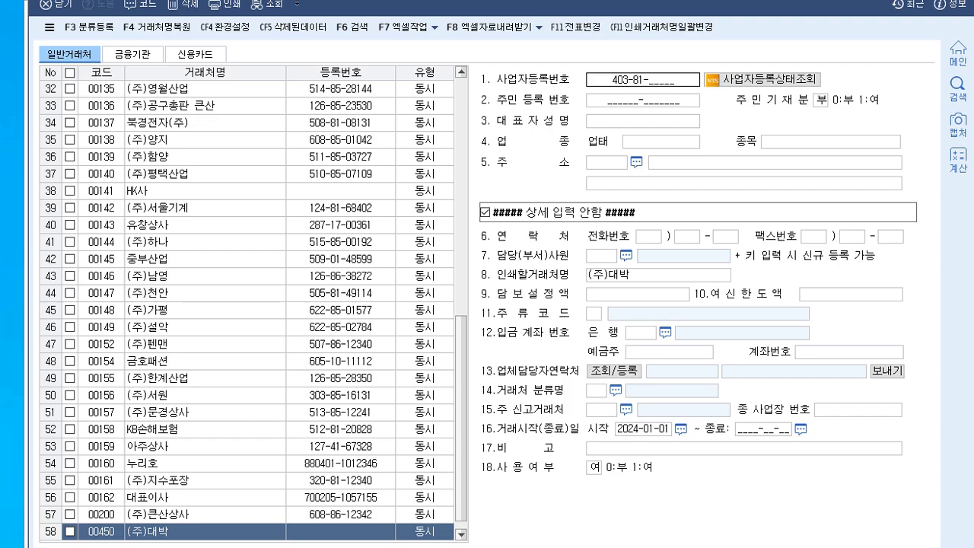
{"action": "type", "text": "51065"}
{"action": "key", "text": "Return"}
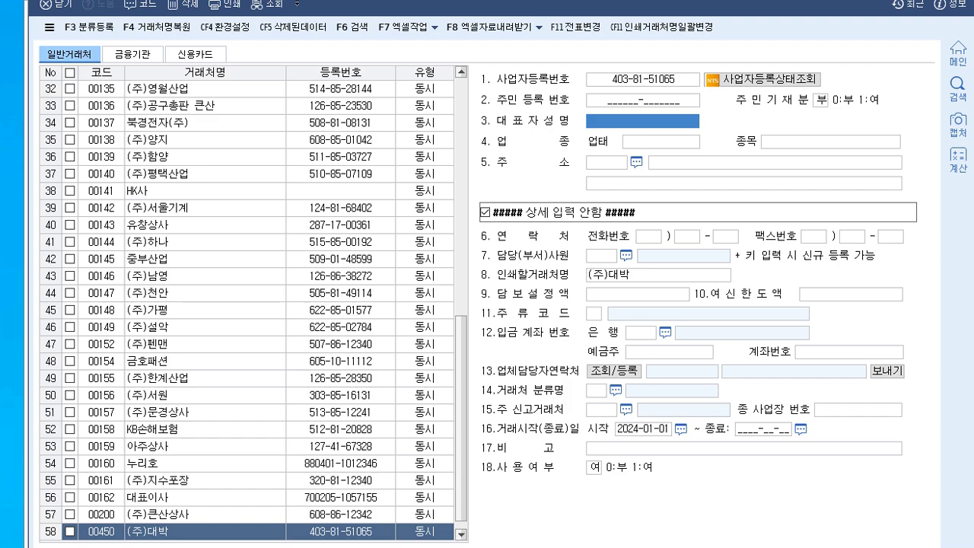
{"action": "type", "text": "박댑"}
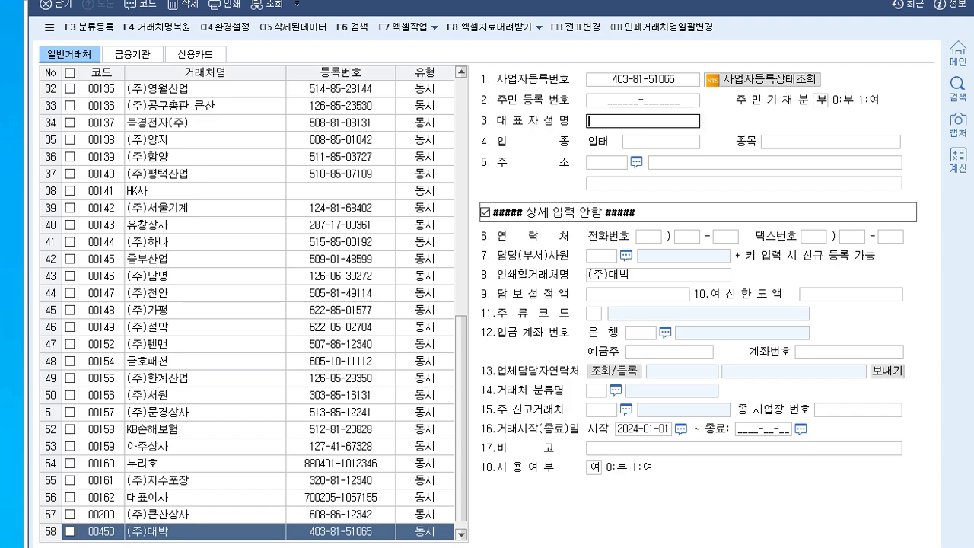
{"action": "type", "text": "박대박"}
{"action": "key", "text": "Return"}
Set the 업태 of (주)대박 to 제조 and the 종목 to 원단, and enter its business address.
{"action": "type", "text": "제조"}
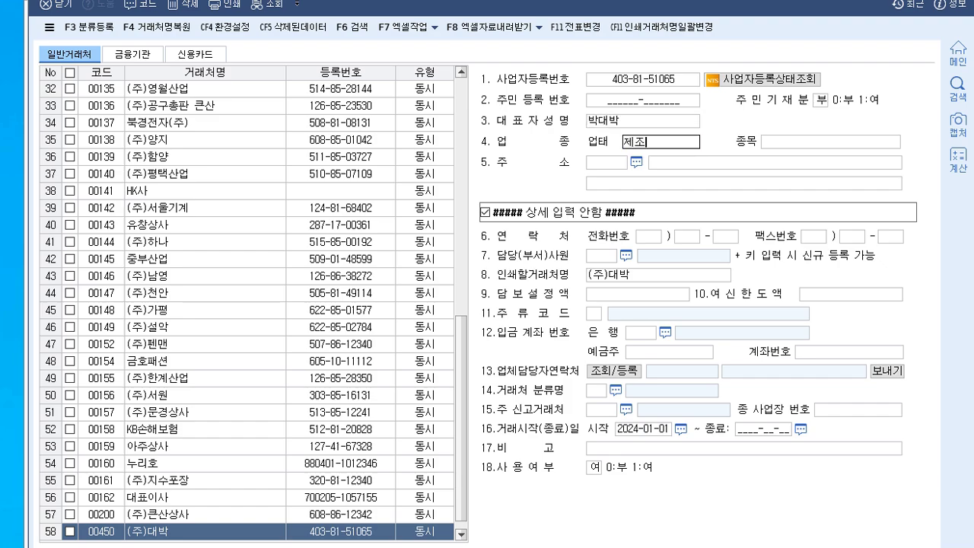
{"action": "key", "text": "Return"}
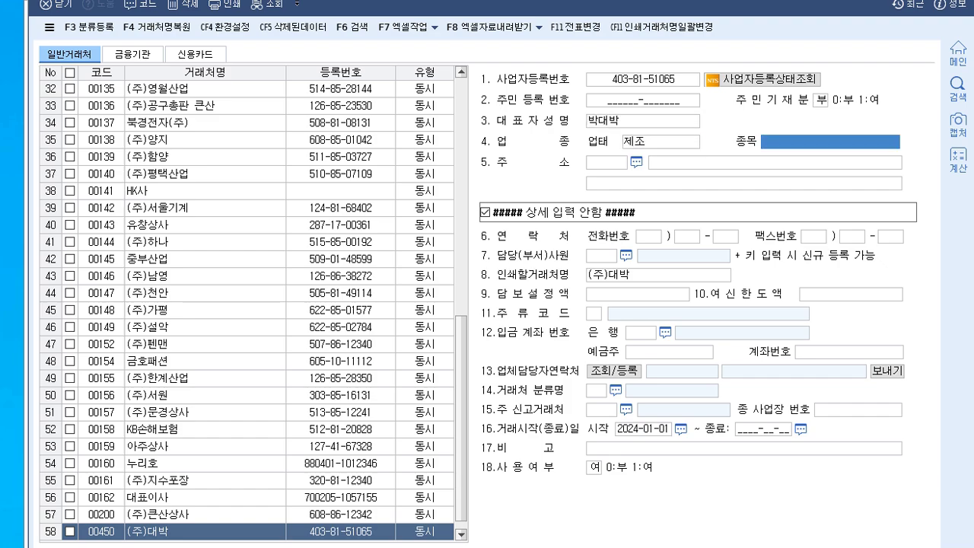
{"action": "type", "text": "원단"}
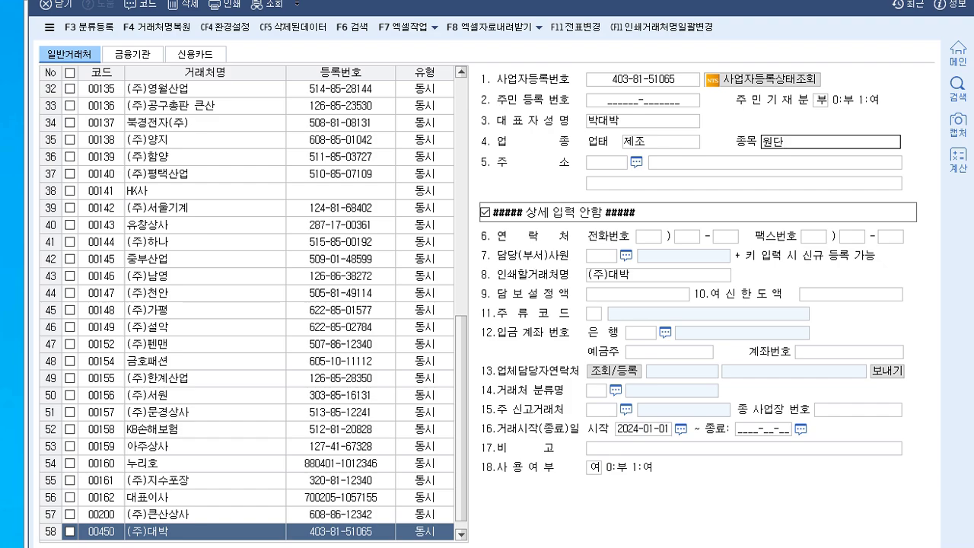
{"action": "key", "text": "Return"}
{"action": "key", "text": "Return"}
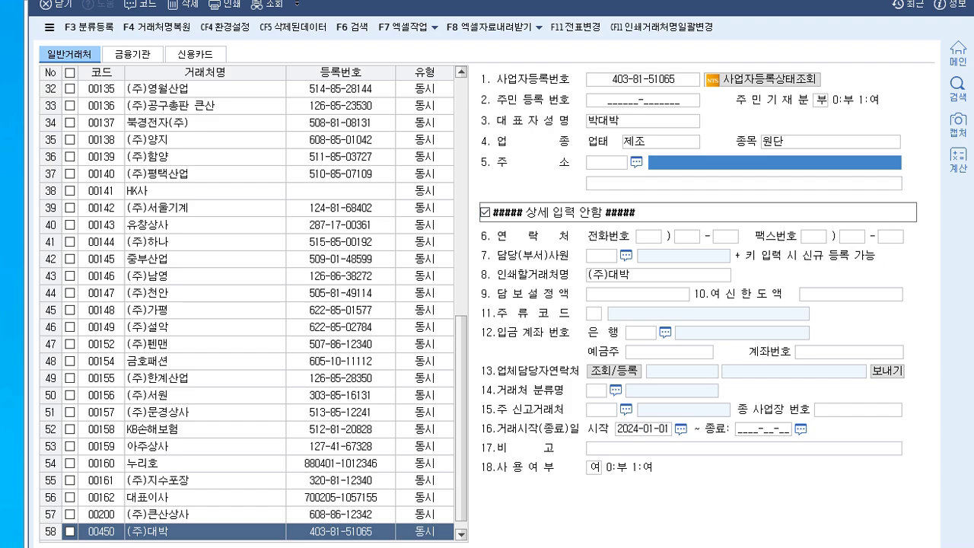
{"action": "type", "text": "경상북도 칠곡군 지천면 달서원길 16"}
{"action": "key", "text": "Return"}
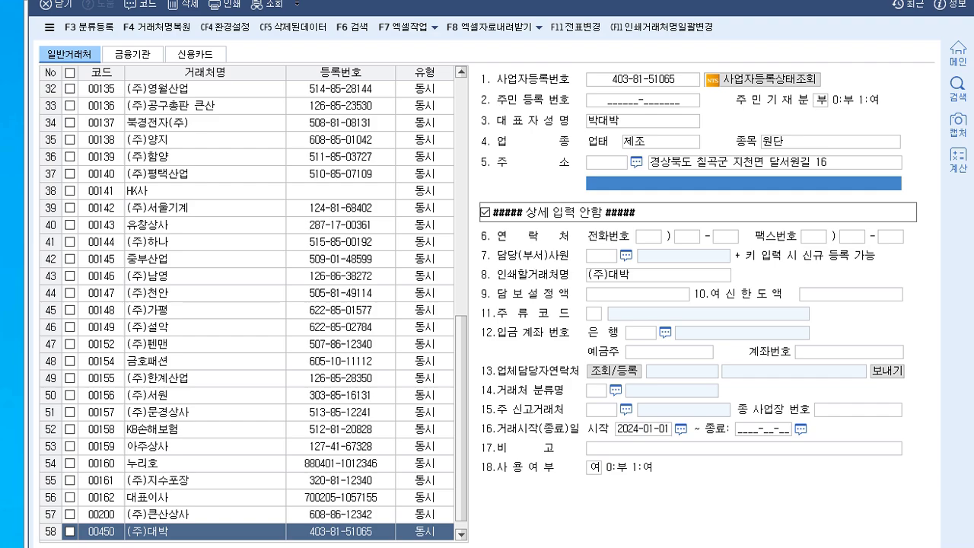
{"action": "key", "text": "Up"}
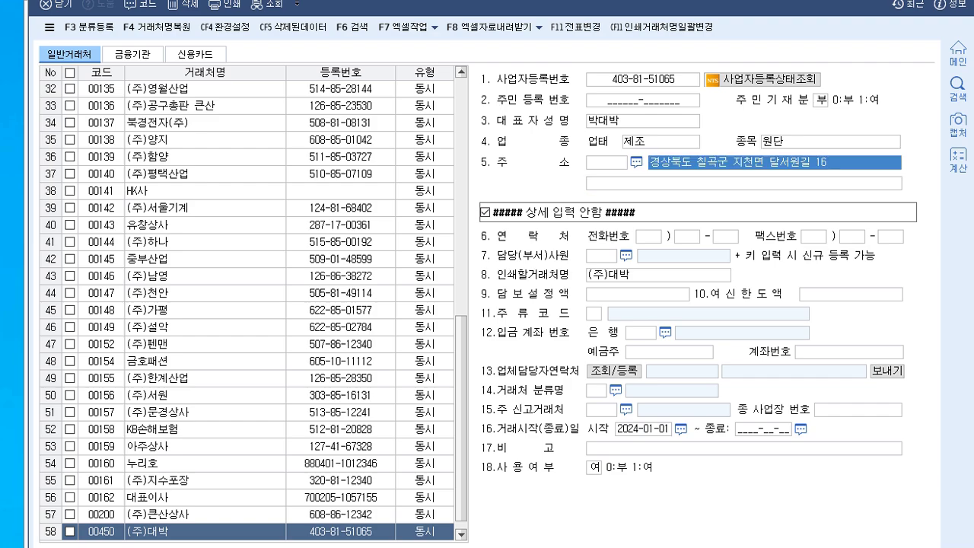
{"action": "key", "text": "Return"}
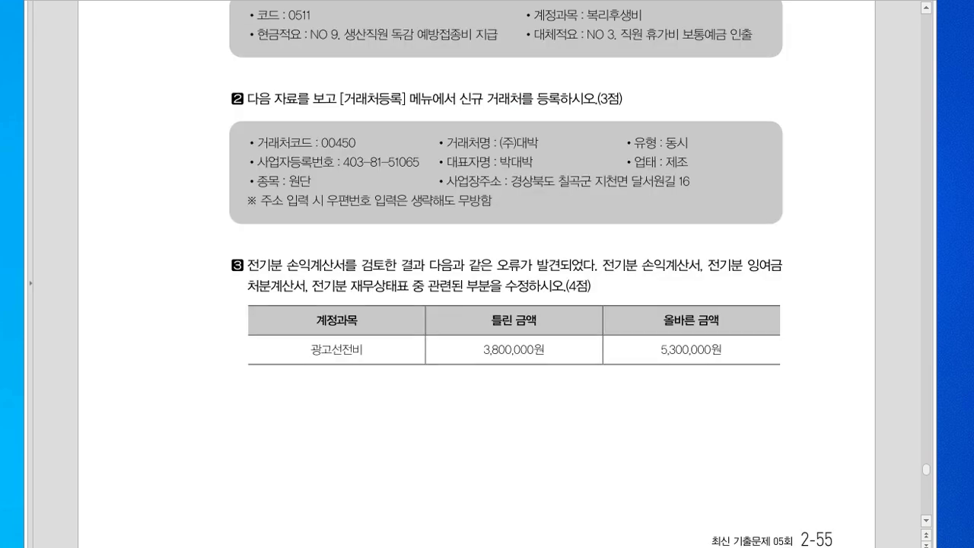
Circle the correct amount 5,300,000원 and the 손 of 손익계산서 in question 3 of the exam document.
{"action": "scroll", "coordinate": [506, 274], "scroll_direction": "down", "scroll_amount": 2}
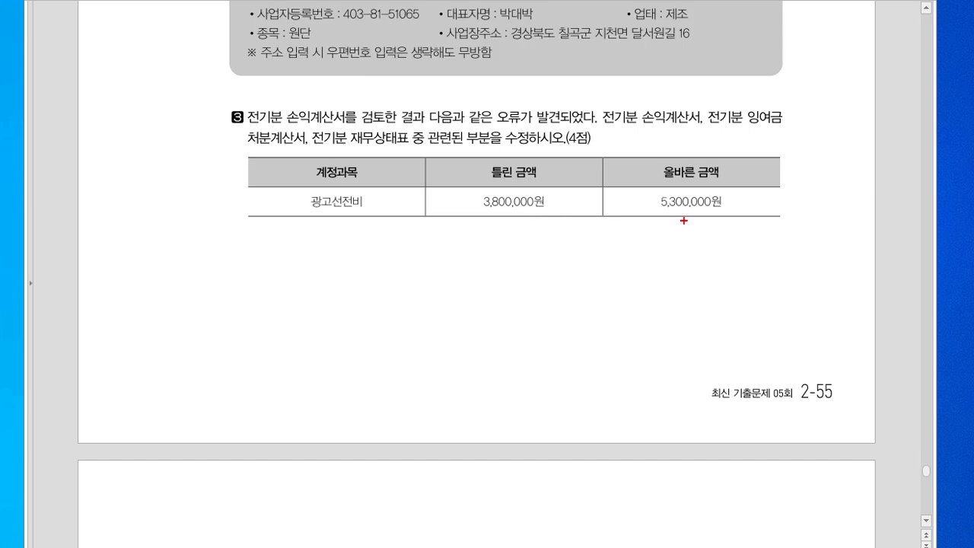
{"action": "mouse_move", "coordinate": [684, 223]}
{"action": "left_mouse_down"}
{"action": "mouse_move", "coordinate": [716, 219]}
{"action": "mouse_move", "coordinate": [700, 233]}
{"action": "left_mouse_up"}
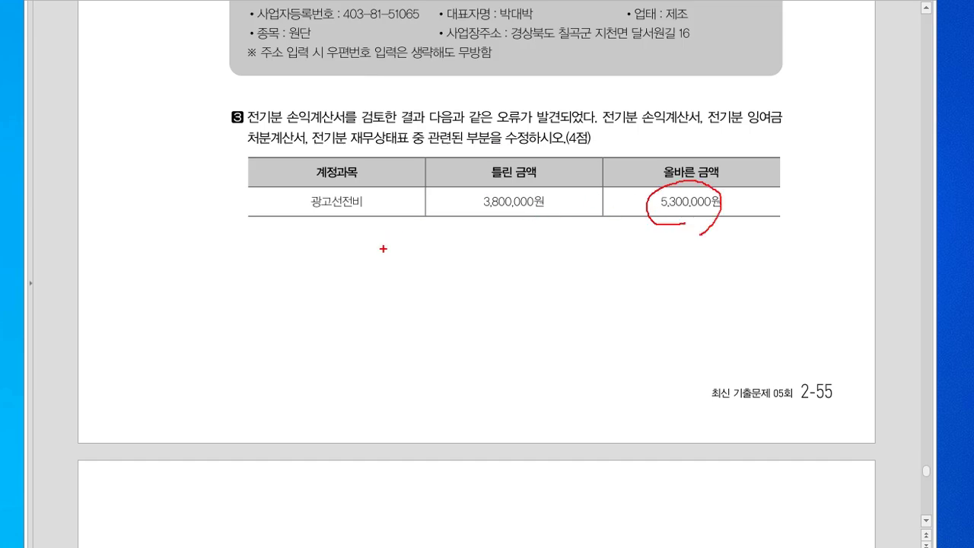
{"action": "left_click_drag", "start_coordinate": [649, 132], "coordinate": [653, 129]}
Handwrite the statement order 제 → 손 → 이 → 재 below the question 3 table and underline it.
{"action": "mouse_move", "coordinate": [301, 278]}
{"action": "left_mouse_down"}
{"action": "mouse_move", "coordinate": [306, 294]}
{"action": "mouse_move", "coordinate": [317, 280]}
{"action": "mouse_move", "coordinate": [320, 305]}
{"action": "left_mouse_up"}
{"action": "mouse_move", "coordinate": [323, 292]}
{"action": "left_mouse_down"}
{"action": "mouse_move", "coordinate": [340, 286]}
{"action": "mouse_move", "coordinate": [339, 299]}
{"action": "left_mouse_up"}
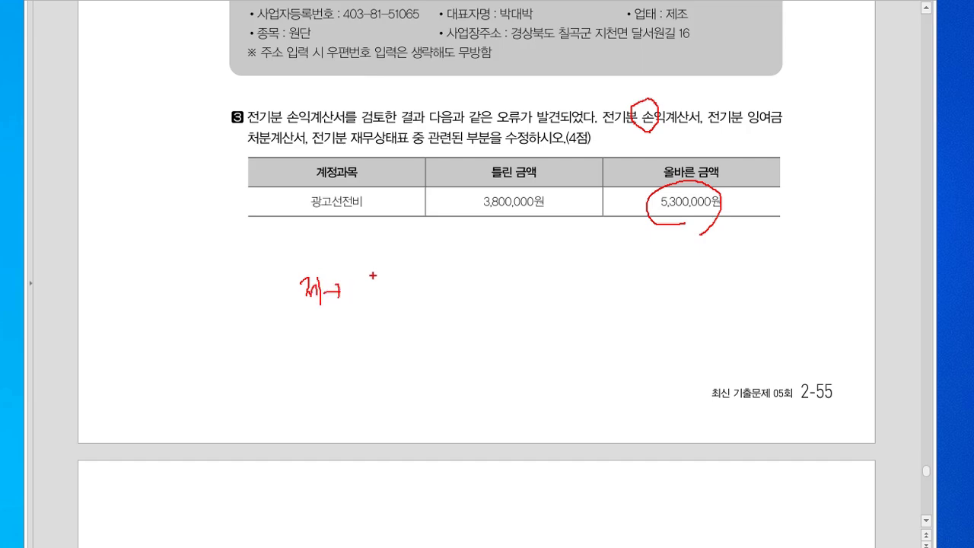
{"action": "mouse_move", "coordinate": [365, 273]}
{"action": "left_mouse_down"}
{"action": "mouse_move", "coordinate": [381, 299]}
{"action": "mouse_move", "coordinate": [429, 293]}
{"action": "left_mouse_up"}
{"action": "mouse_move", "coordinate": [440, 278]}
{"action": "left_mouse_down"}
{"action": "mouse_move", "coordinate": [441, 297]}
{"action": "mouse_move", "coordinate": [498, 297]}
{"action": "mouse_move", "coordinate": [507, 308]}
{"action": "left_mouse_up"}
{"action": "left_click_drag", "start_coordinate": [293, 328], "coordinate": [575, 312]}
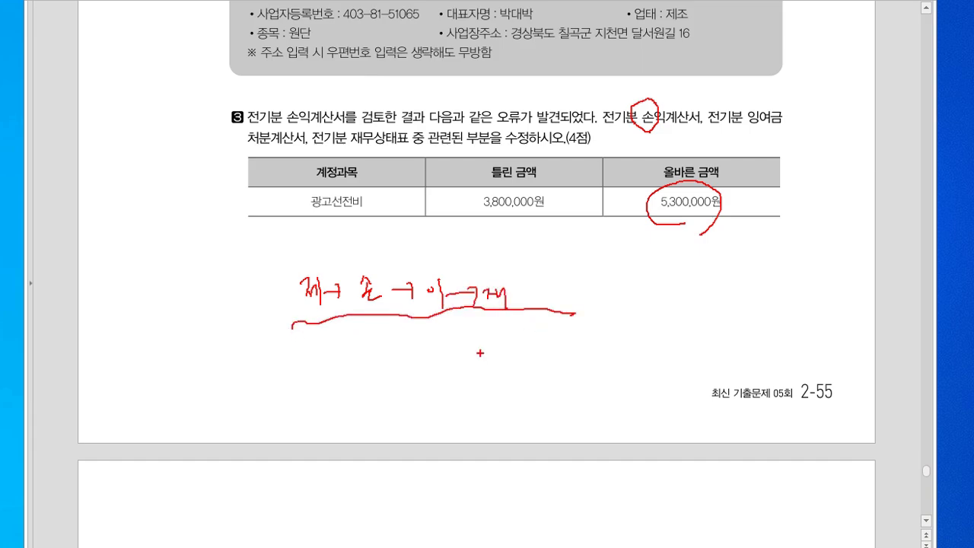
Clear the handwritten marks, switch to KcLep and set account 0833 광고선전비 to 5,300,000 in 전기분손익계산서.
{"action": "key", "text": "Escape"}
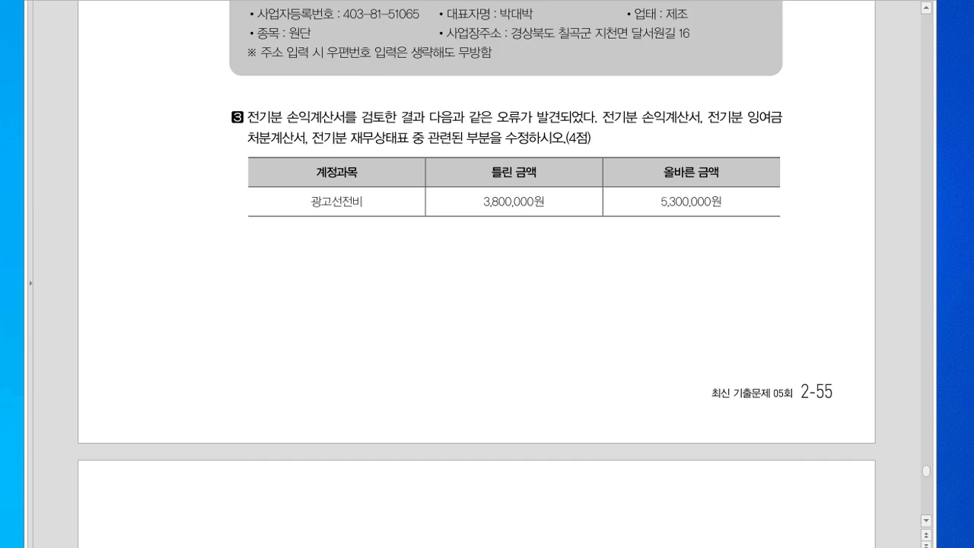
{"action": "key", "text": "alt+Tab"}
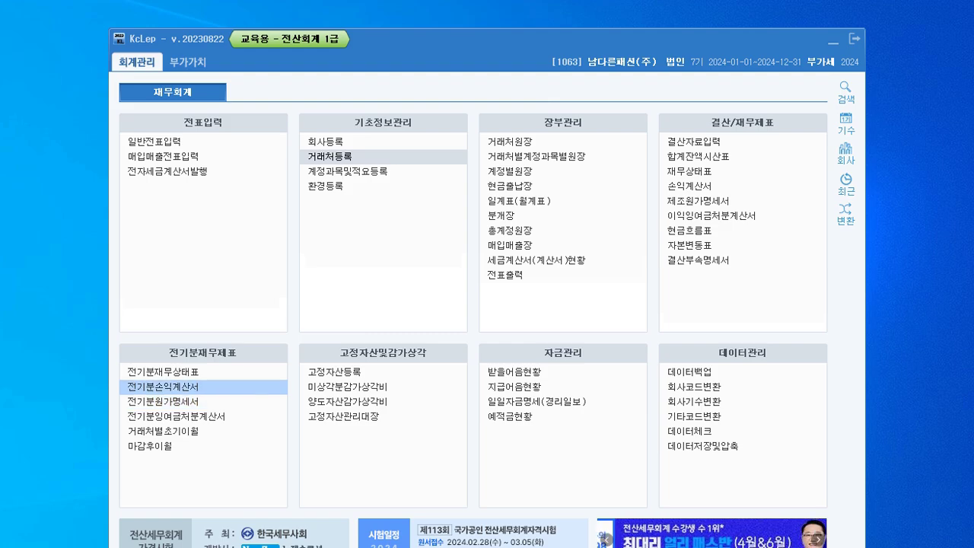
{"action": "left_click", "coordinate": [163, 387]}
{"action": "left_click_drag", "start_coordinate": [335, 53], "coordinate": [326, 18]}
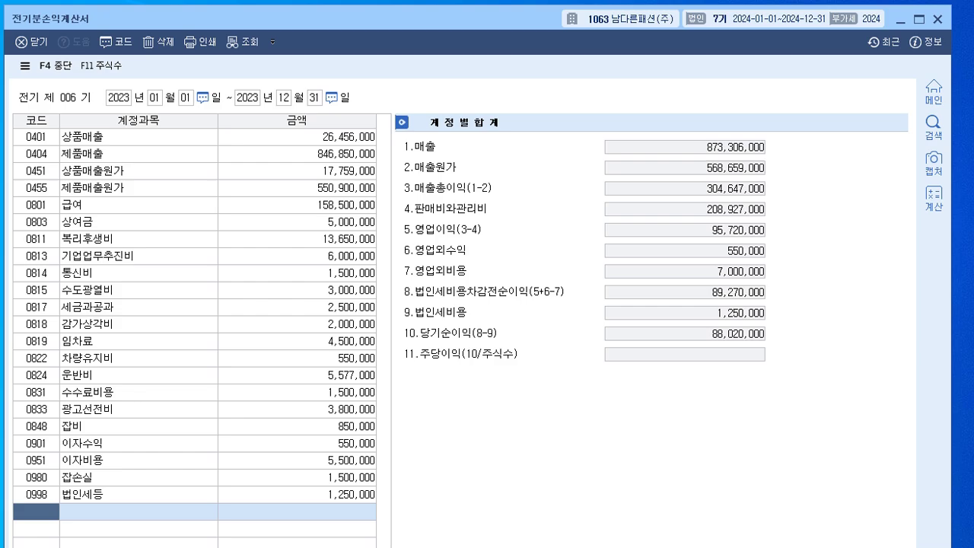
{"action": "left_click", "coordinate": [296, 427]}
{"action": "left_click", "coordinate": [297, 409]}
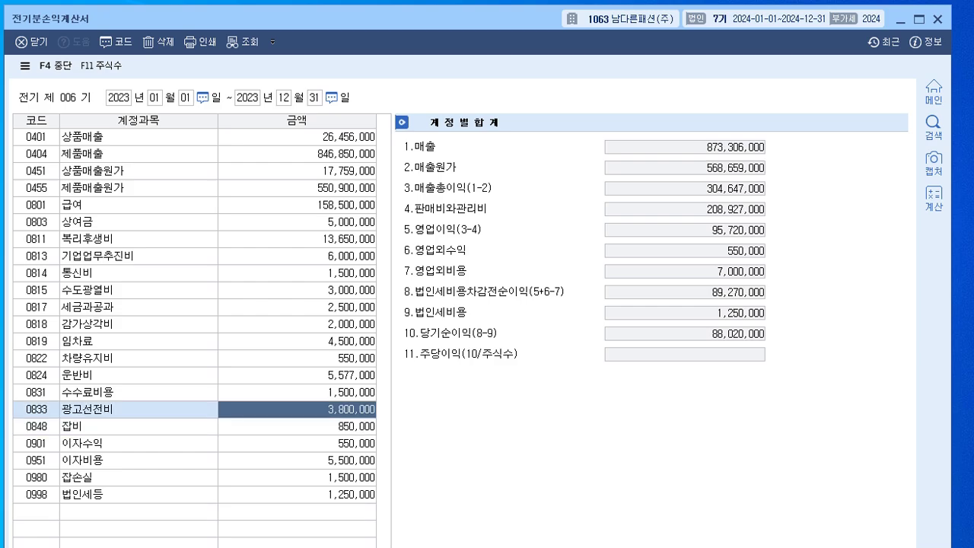
{"action": "type", "text": "5300000"}
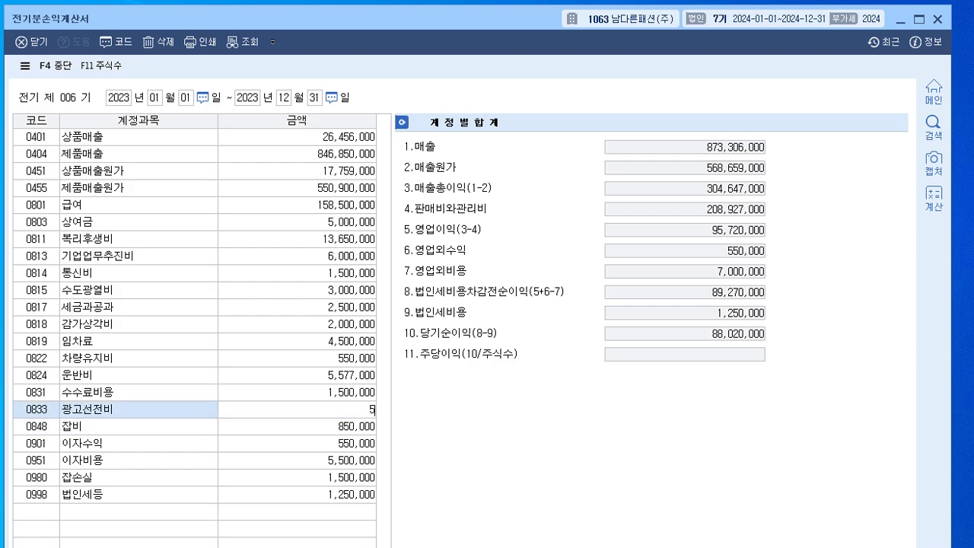
{"action": "key", "text": "Return"}
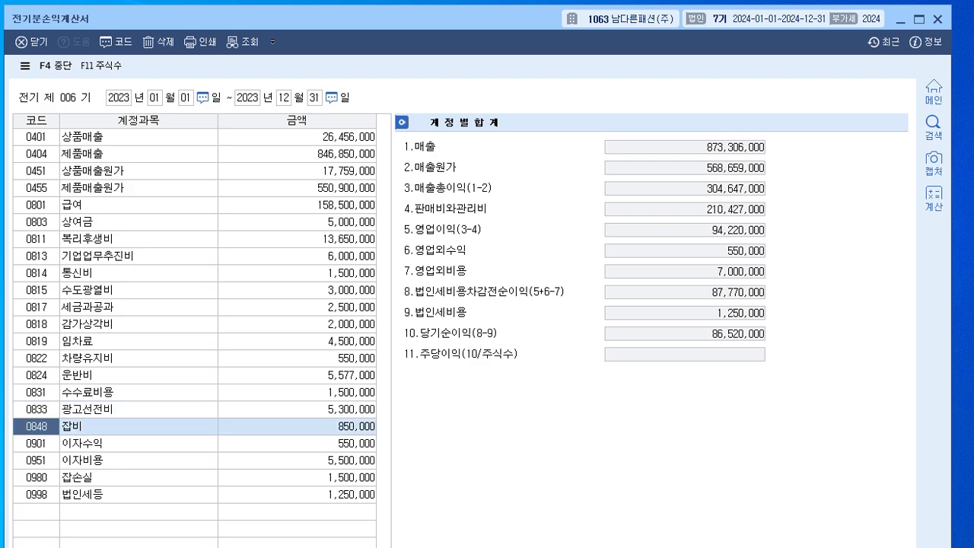
{"action": "left_click", "coordinate": [296, 409]}
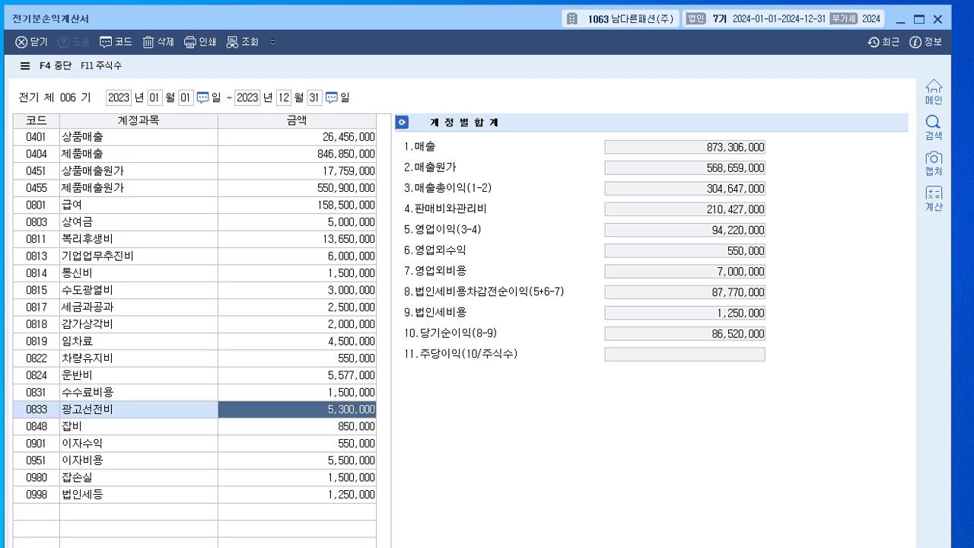
{"action": "left_click", "coordinate": [937, 19]}
In 전기분잉여금처분계산서, reload 당기순이익 from the prior-period income statement and check the 미처분이익잉여금 total.
{"action": "left_click_drag", "start_coordinate": [578, 38], "coordinate": [558, 31]}
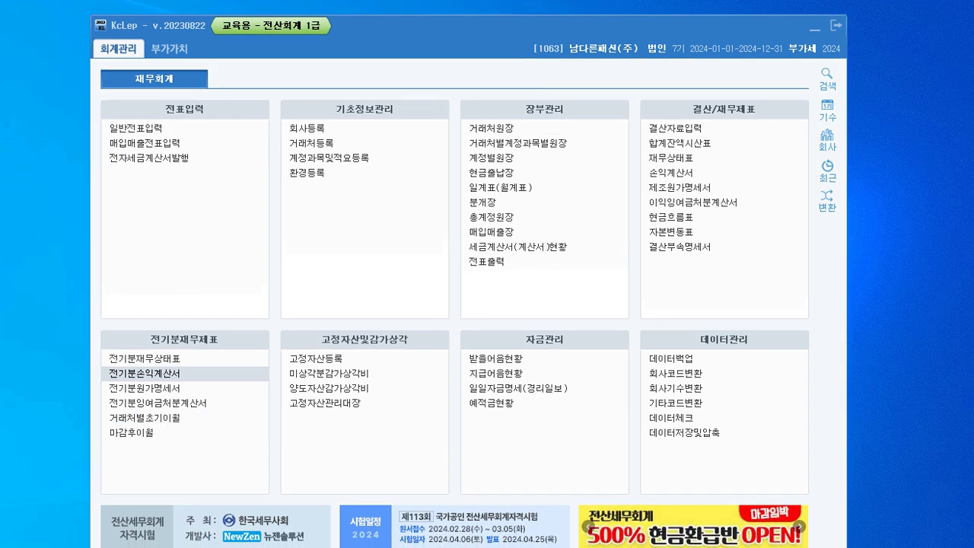
{"action": "left_click", "coordinate": [157, 403]}
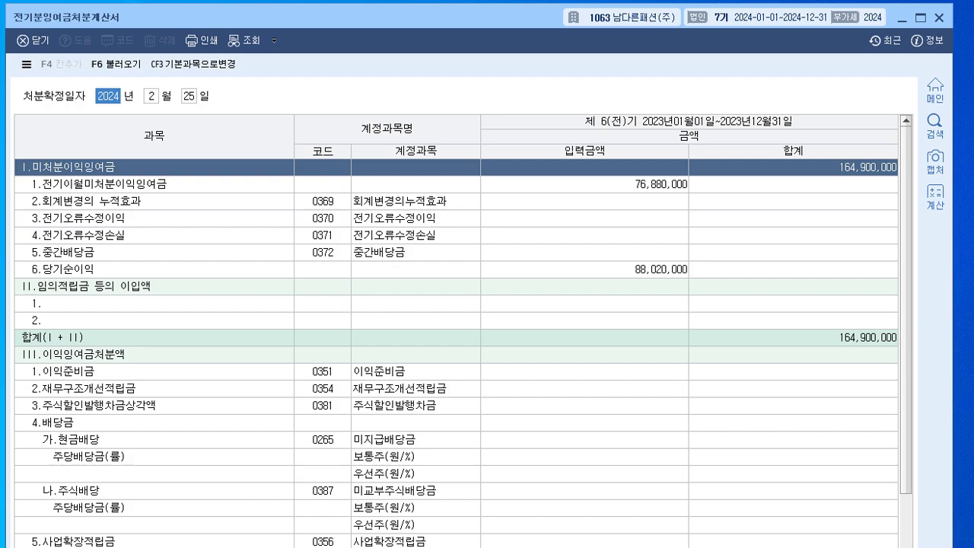
{"action": "left_click", "coordinate": [584, 269]}
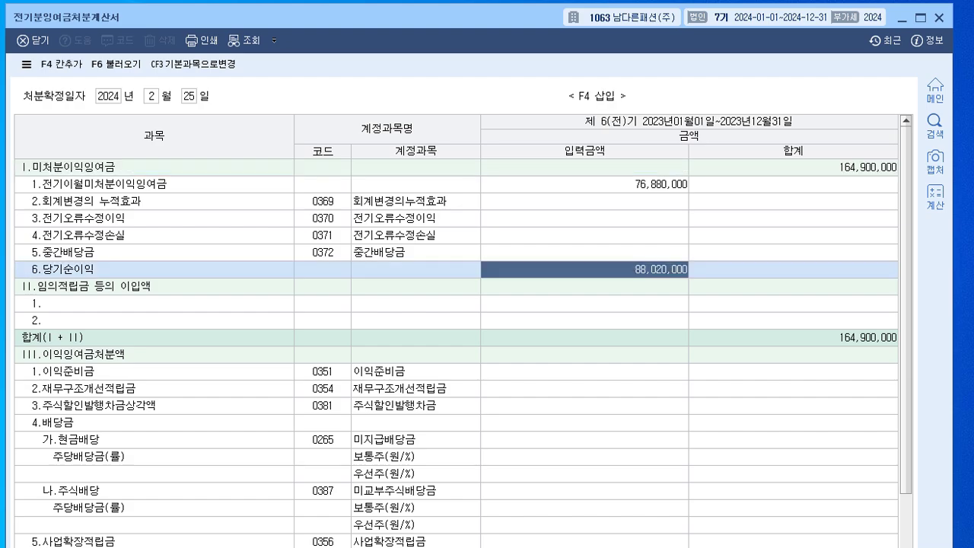
{"action": "left_click", "coordinate": [115, 64]}
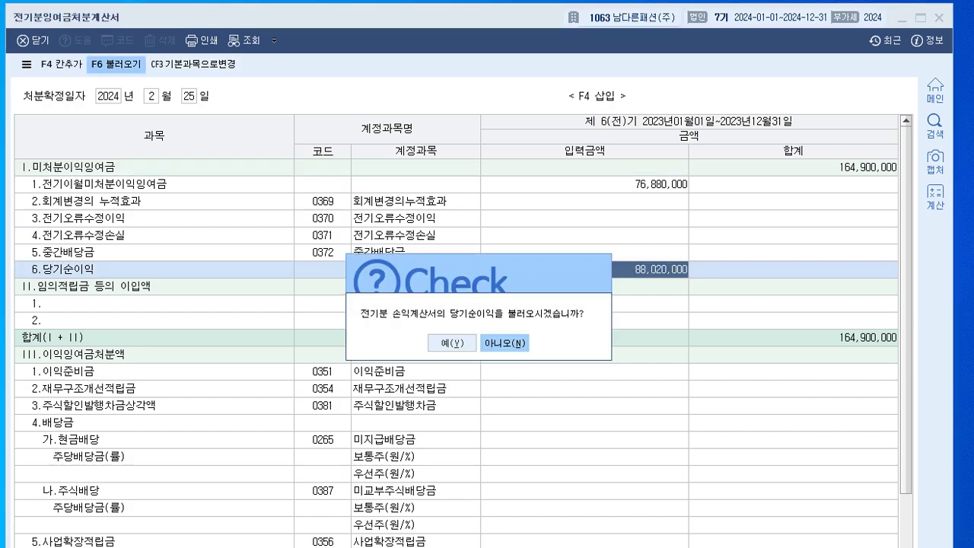
{"action": "left_click", "coordinate": [452, 343]}
{"action": "left_click", "coordinate": [584, 270]}
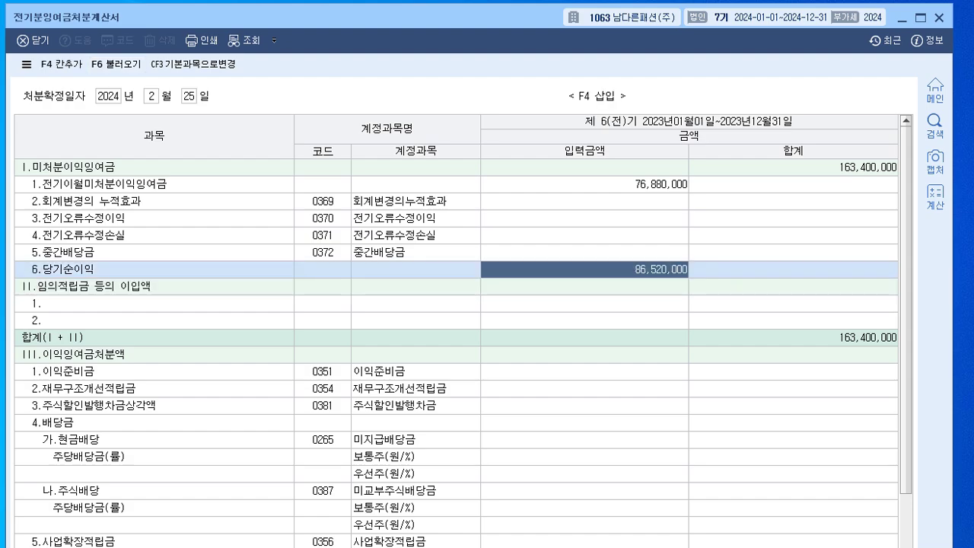
{"action": "left_click", "coordinate": [793, 168]}
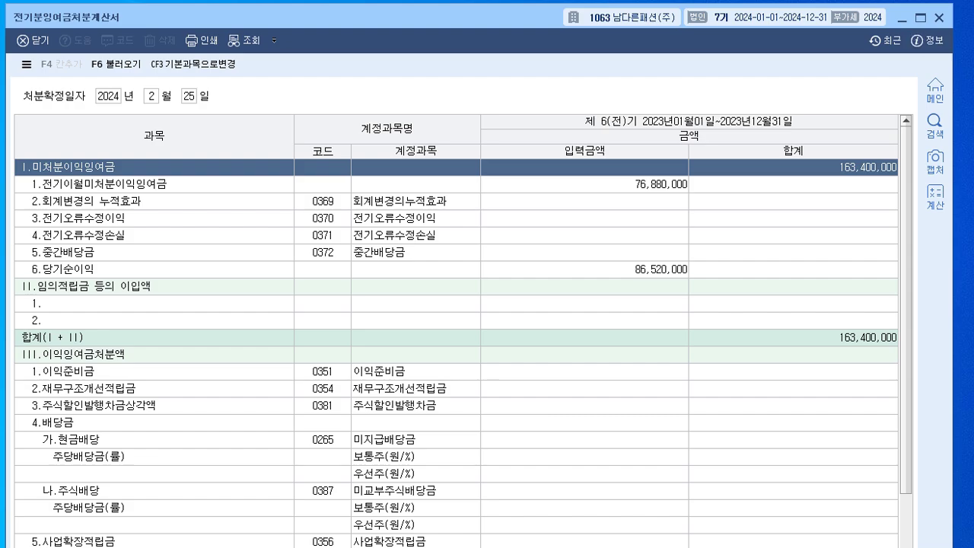
{"action": "key", "text": "Escape"}
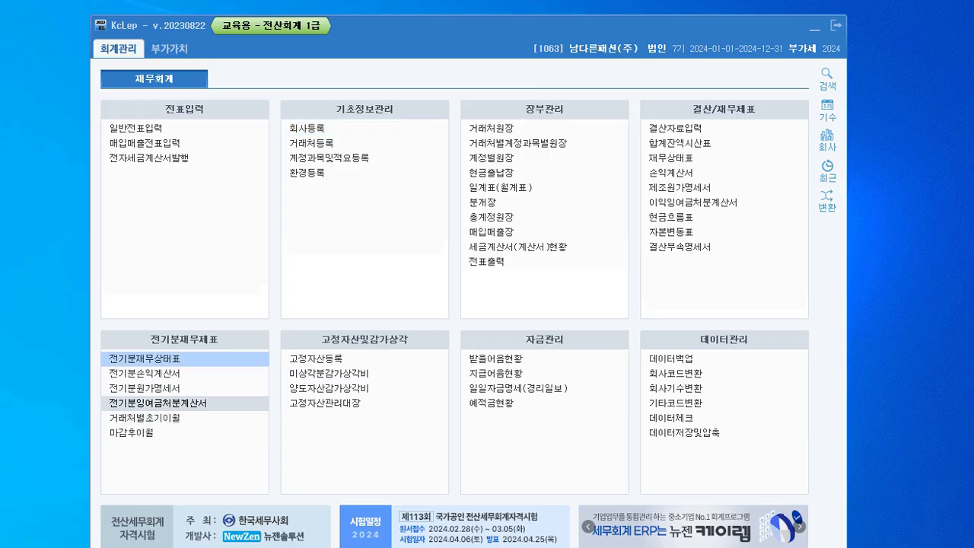
Set account 0375 이월이익잉여금 to 163,400,000 in 전기분재무상태표.
{"action": "left_click", "coordinate": [145, 359]}
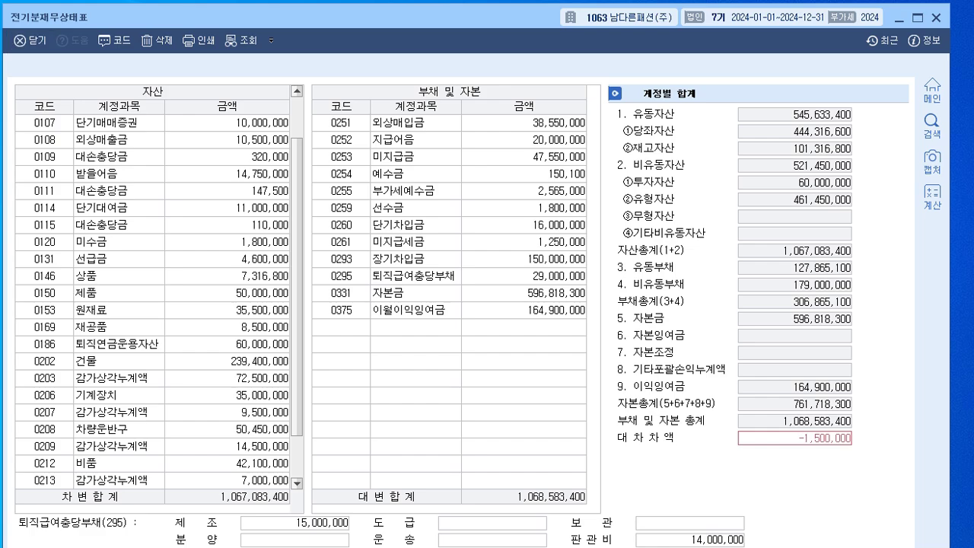
{"action": "left_click", "coordinate": [523, 310]}
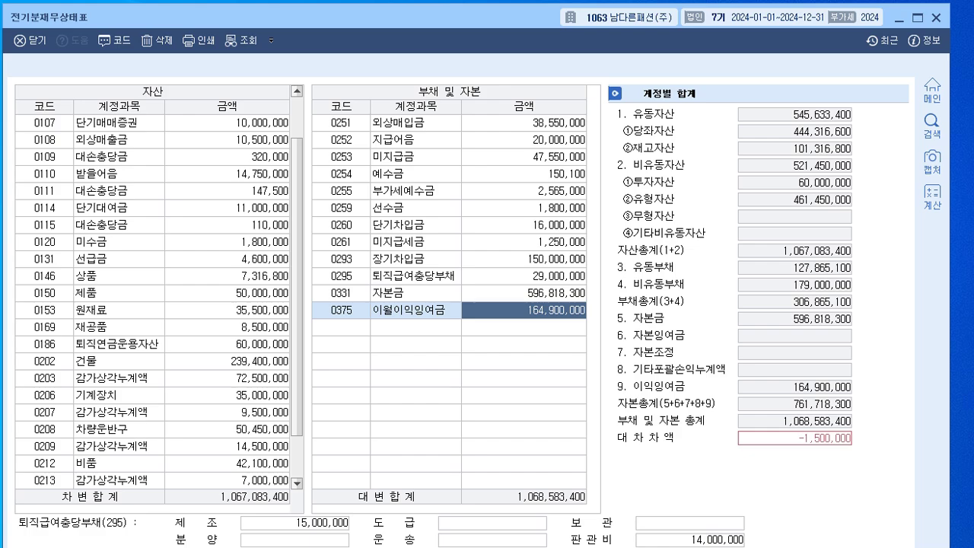
{"action": "type", "text": "16"}
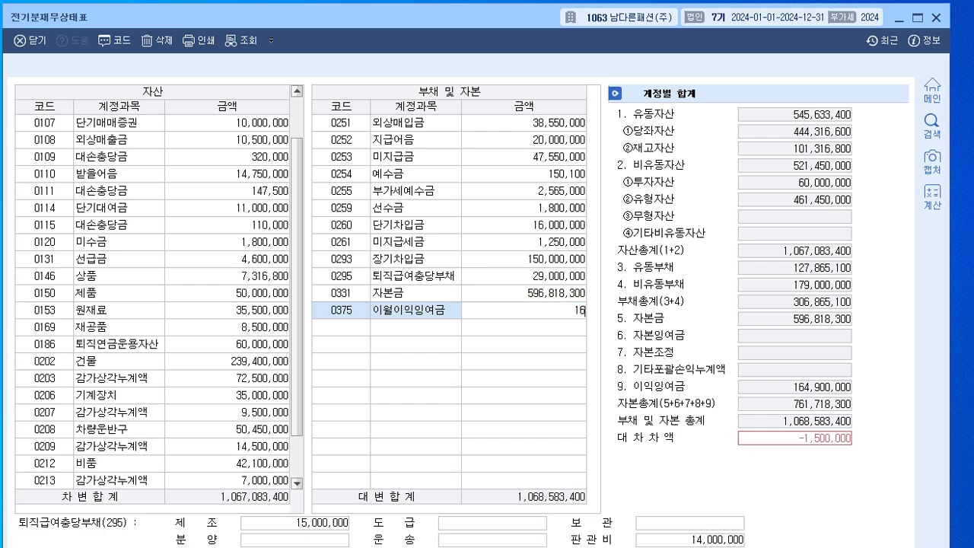
{"action": "type", "text": "3,400,000"}
{"action": "key", "text": "Return"}
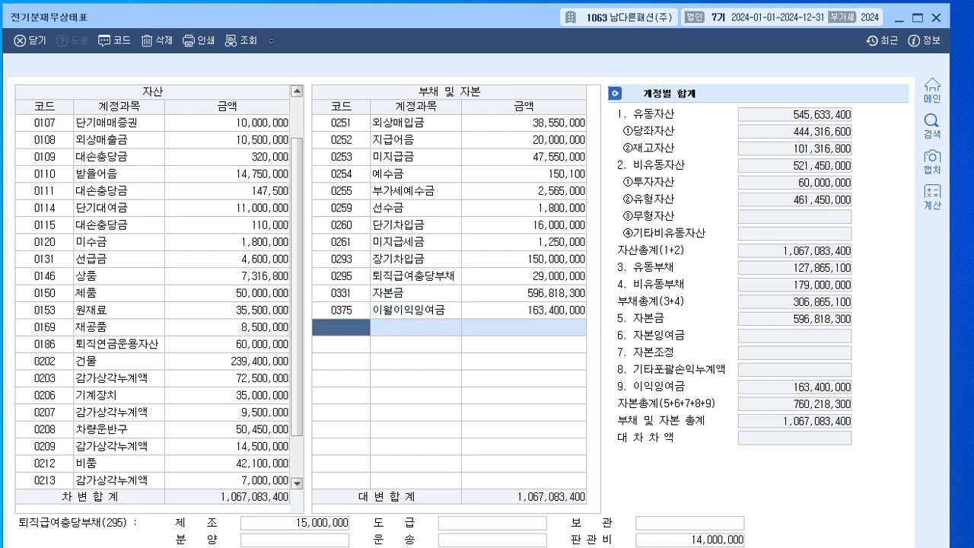
{"action": "left_click", "coordinate": [524, 311]}
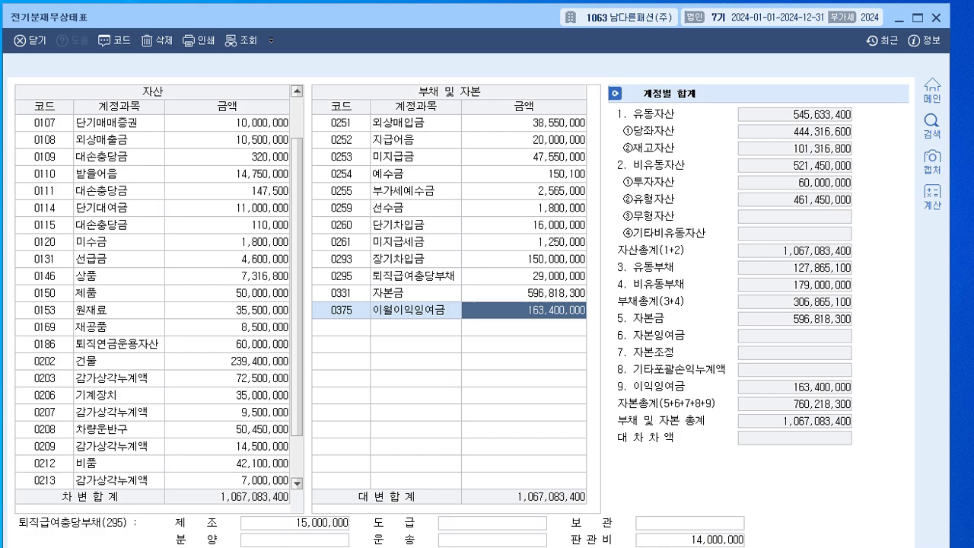
{"action": "left_click", "coordinate": [936, 17]}
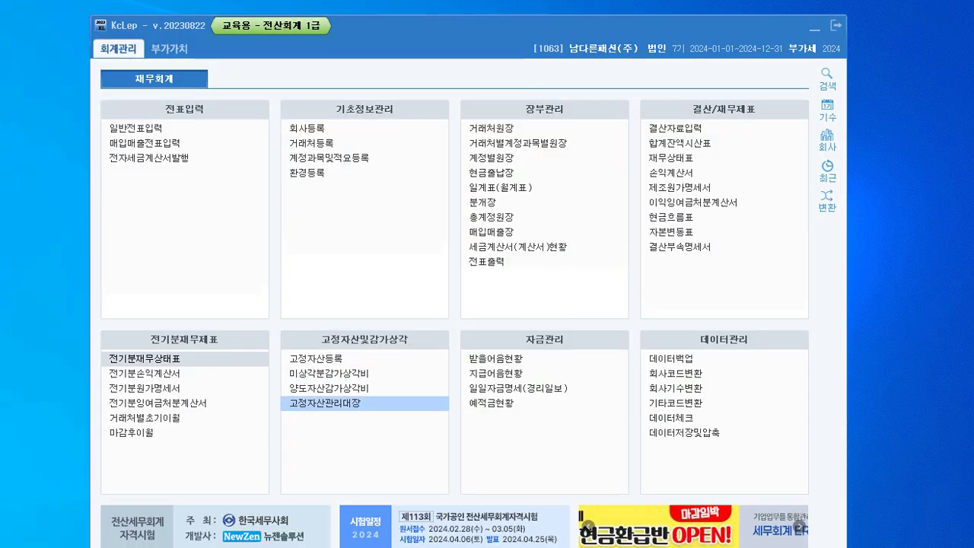
Check problem 02 in the exam document, then open 일반전표입력 in KcLep with the voucher date July 18, 2024.
{"action": "key", "text": "alt+Tab"}
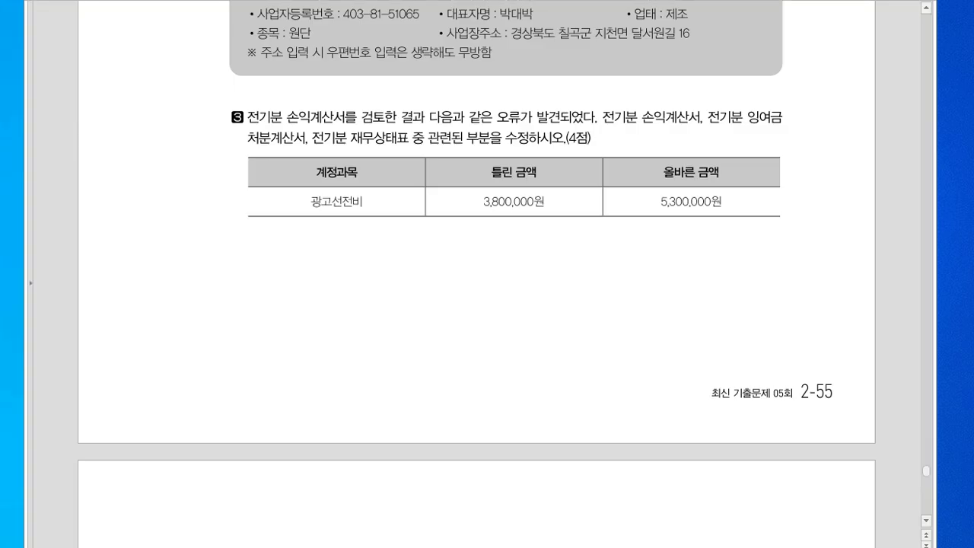
{"action": "scroll", "coordinate": [486, 274], "scroll_direction": "down", "scroll_amount": 7}
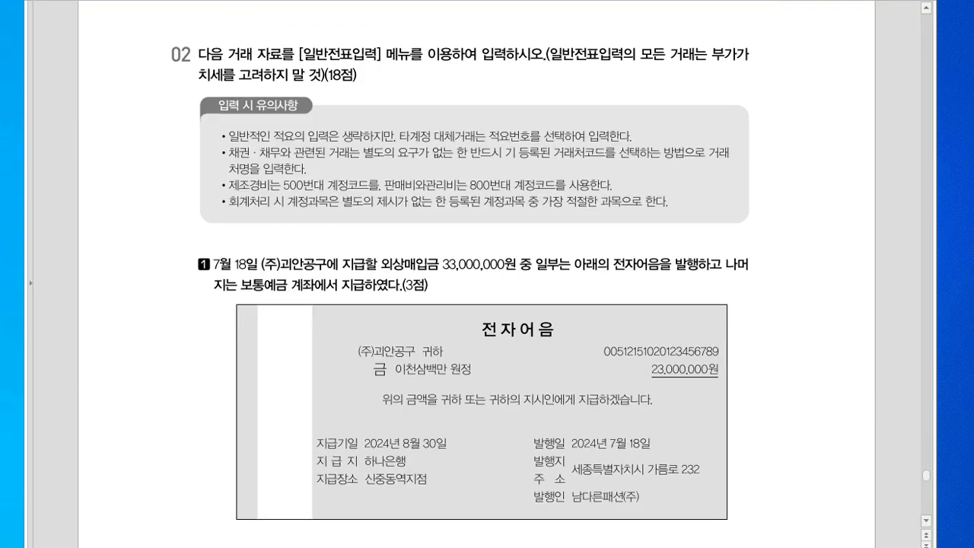
{"action": "scroll", "coordinate": [487, 274], "scroll_direction": "down", "scroll_amount": 2}
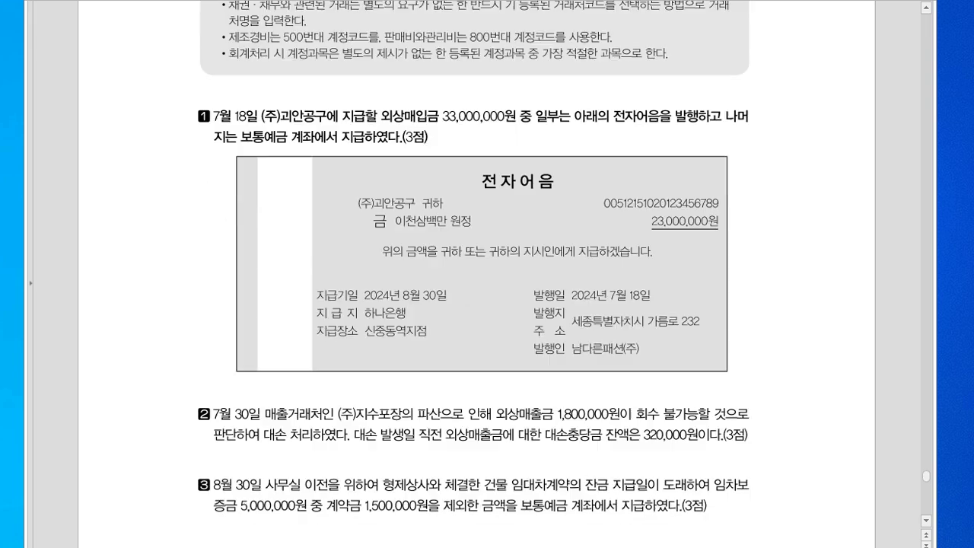
{"action": "key", "text": "alt+Tab"}
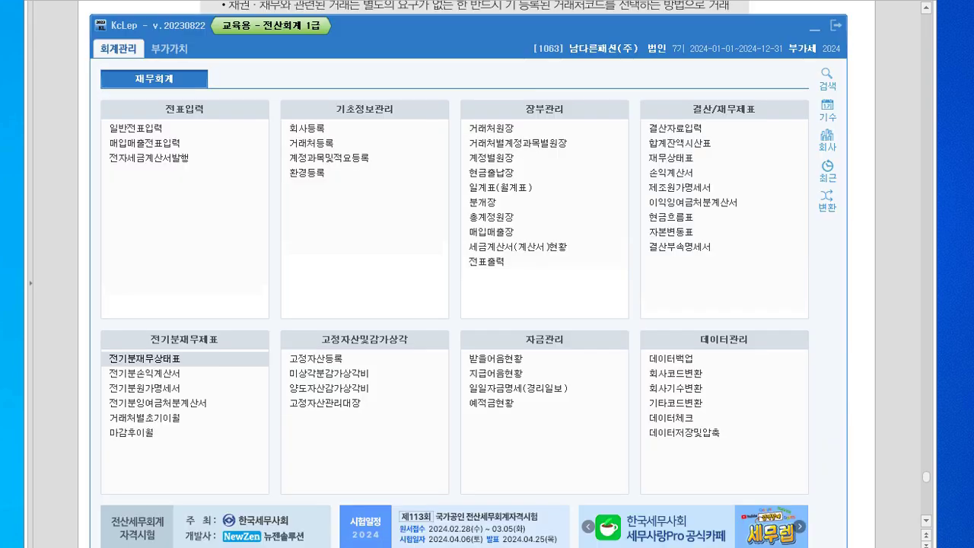
{"action": "left_click", "coordinate": [145, 143]}
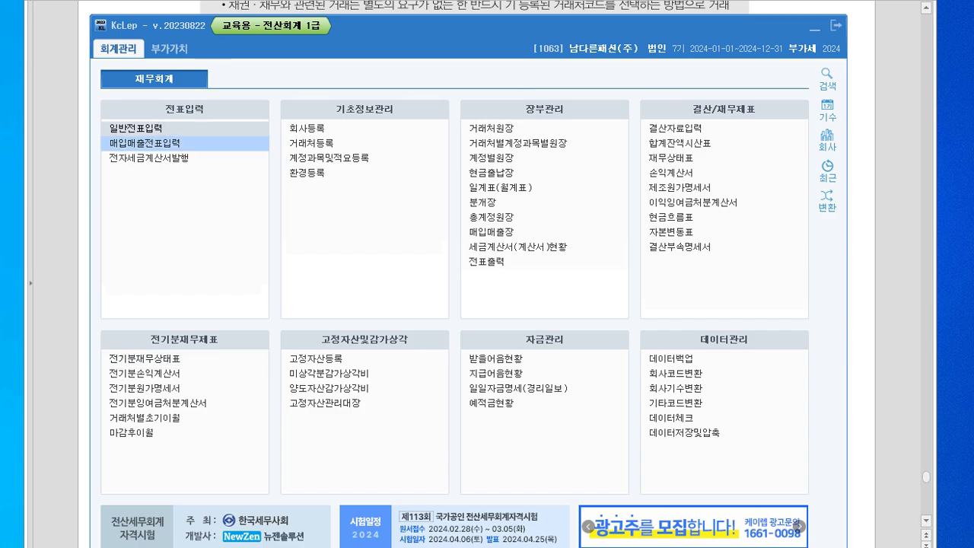
{"action": "key", "text": "Return"}
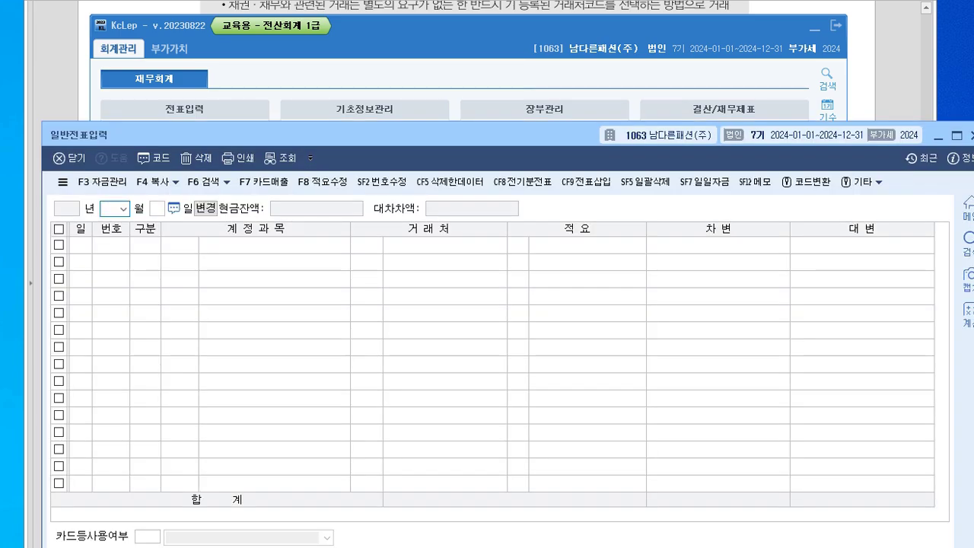
{"action": "type", "text": "07"}
{"action": "key", "text": "Return"}
{"action": "type", "text": "18"}
{"action": "key", "text": "Return"}
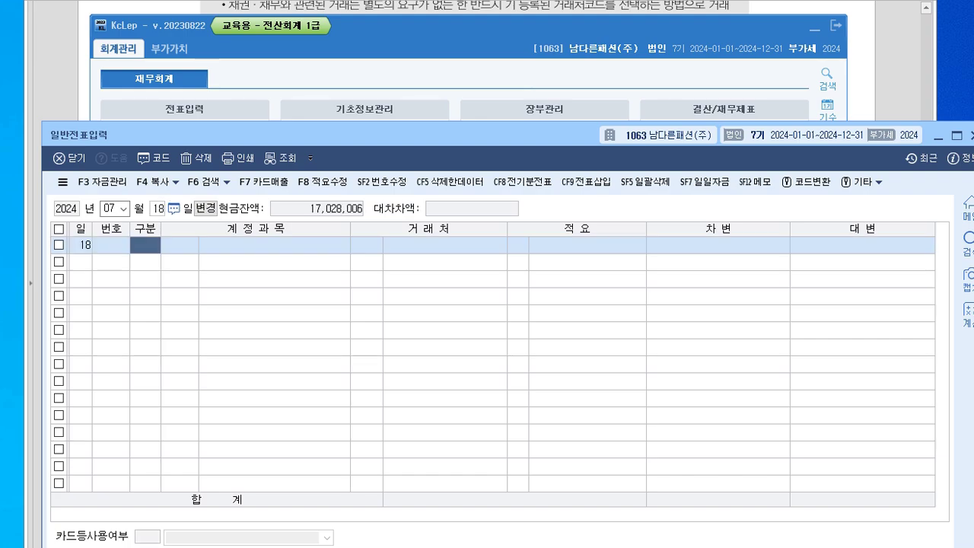
Minimize the KcLep main menu window and review the July 18 transaction with (주)괴안공구 in the exam document.
{"action": "left_click", "coordinate": [815, 28]}
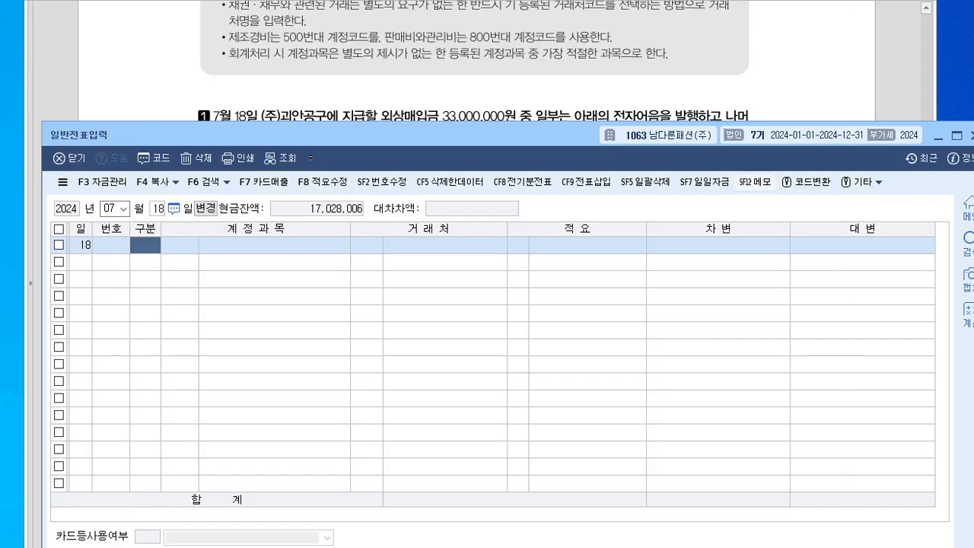
{"action": "left_click", "coordinate": [768, 85]}
{"action": "scroll", "coordinate": [474, 274], "scroll_direction": "down", "scroll_amount": 3}
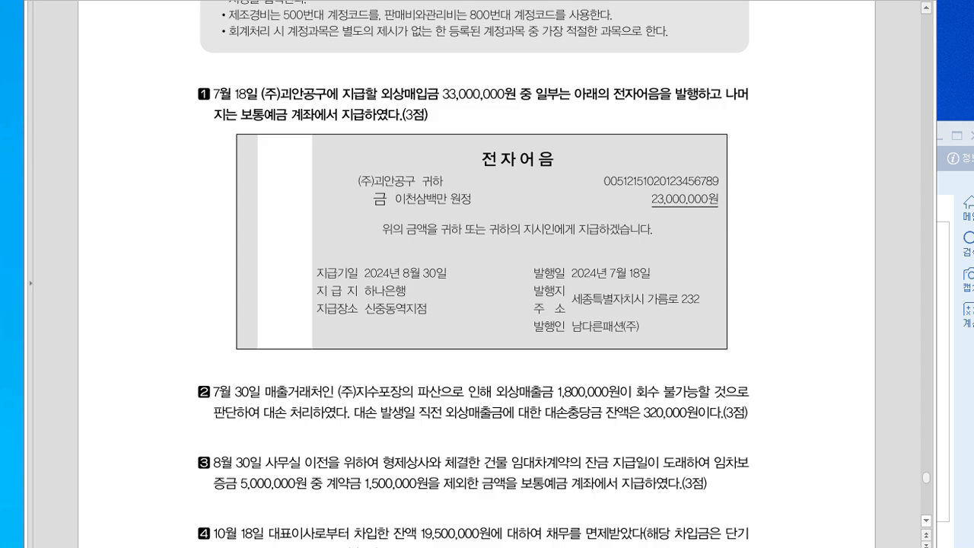
{"action": "key", "text": "alt+Tab"}
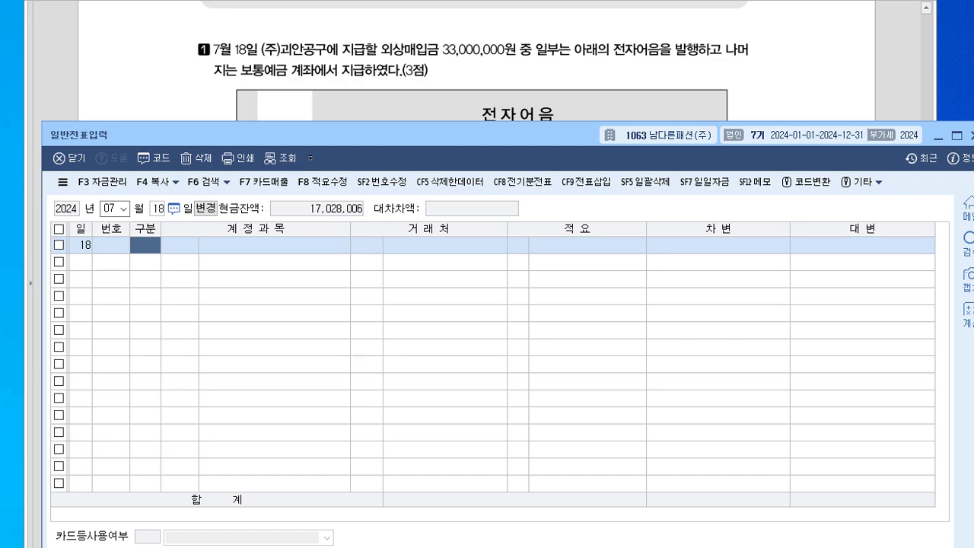
Start a debit (차변) line on the July 18 voucher with account 0251 외상매입금.
{"action": "mouse_move", "coordinate": [350, 135]}
{"action": "left_mouse_down"}
{"action": "mouse_move", "coordinate": [350, 255]}
{"action": "mouse_move", "coordinate": [351, 125]}
{"action": "left_mouse_up"}
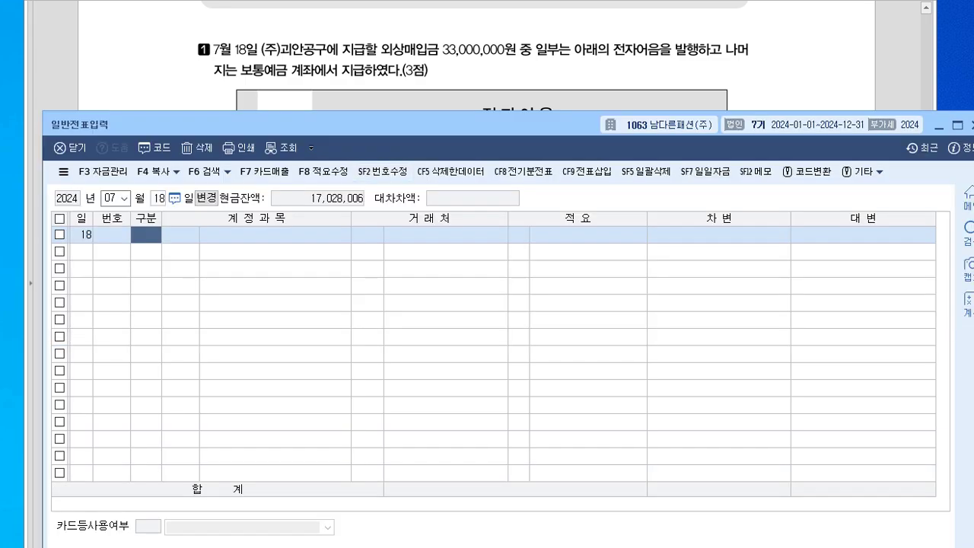
{"action": "type", "text": "3"}
{"action": "key", "text": "Return"}
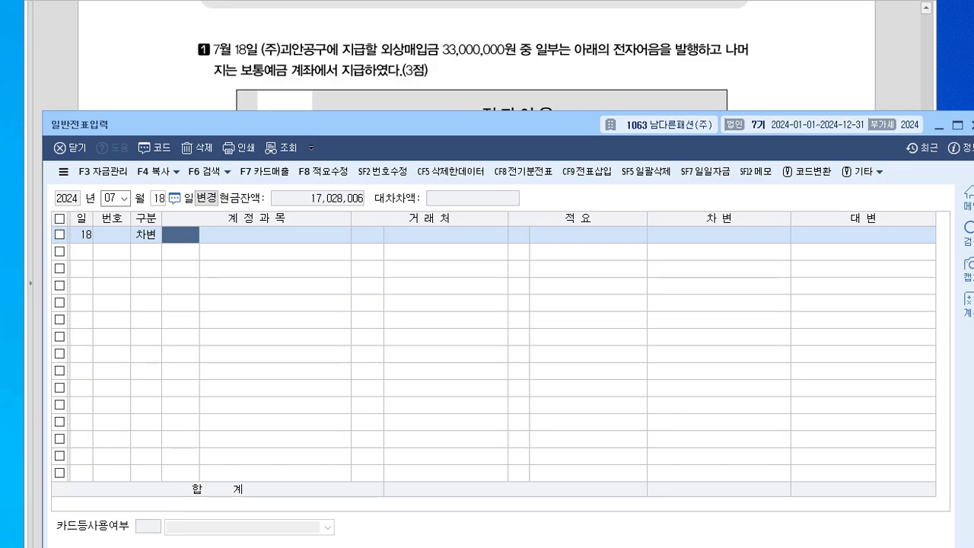
{"action": "left_click", "coordinate": [593, 83]}
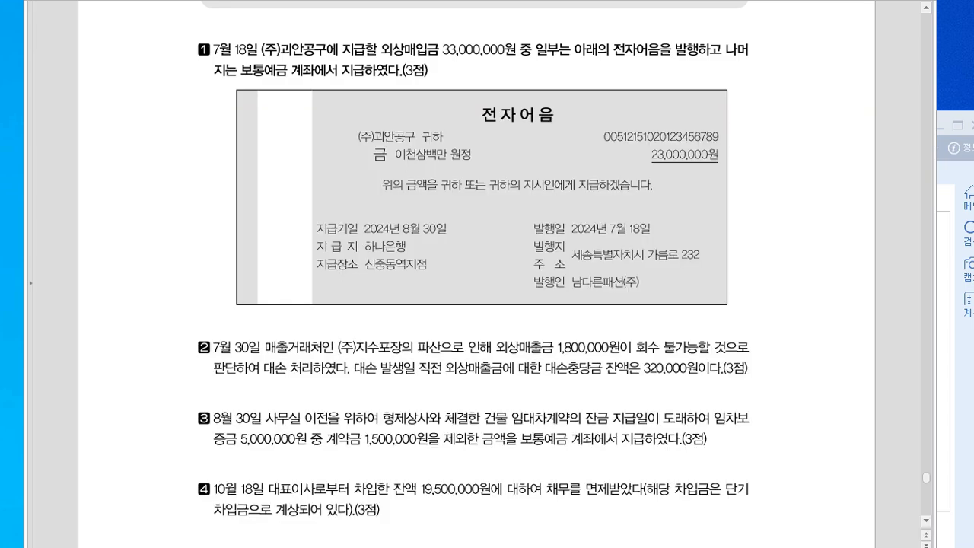
{"action": "key", "text": "alt+Tab"}
{"action": "type", "text": "2"}
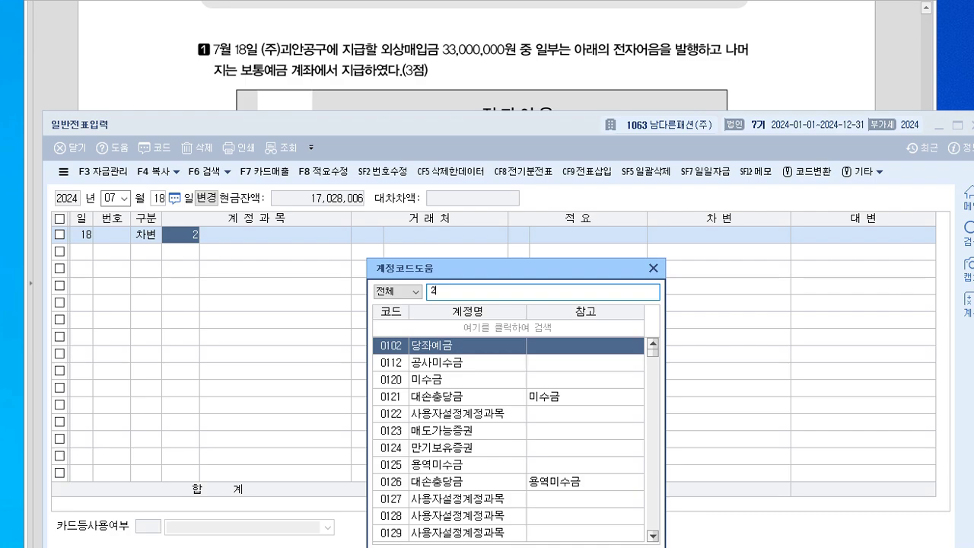
{"action": "key", "text": "BackSpace"}
{"action": "key", "text": "Escape"}
{"action": "type", "text": "251"}
{"action": "key", "text": "Return"}
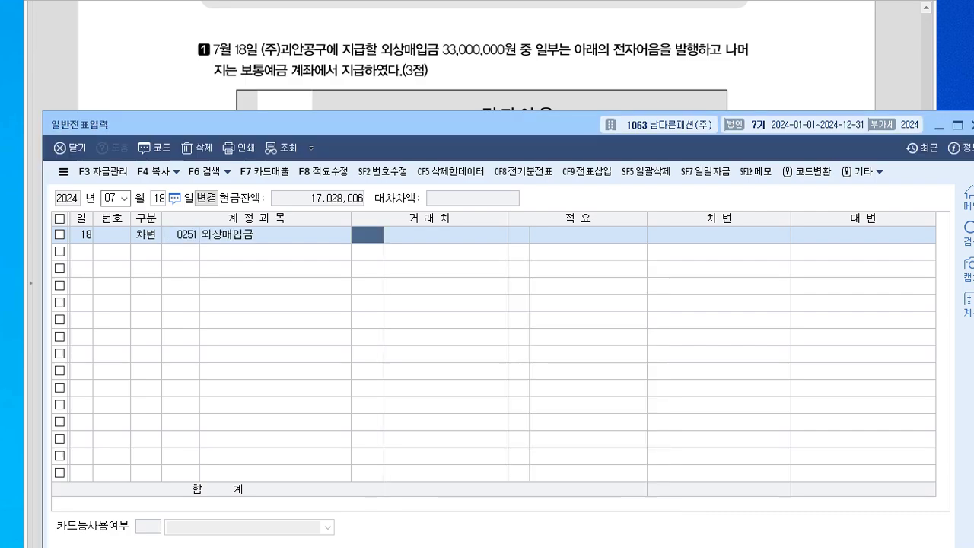
Complete the July 18 외상매입금 debit line with vendor (주)괴안공구 and the amount 33,000,000.
{"action": "type", "text": "기ㅗ안"}
{"action": "key", "text": "BackSpace"}
{"action": "key", "text": "BackSpace"}
{"action": "key", "text": "BackSpace"}
{"action": "key", "text": "BackSpace"}
{"action": "key", "text": "BackSpace"}
{"action": "type", "text": "고괴안"}
{"action": "key", "text": "Return"}
{"action": "key", "text": "Return"}
{"action": "key", "text": "Return"}
{"action": "key", "text": "Return"}
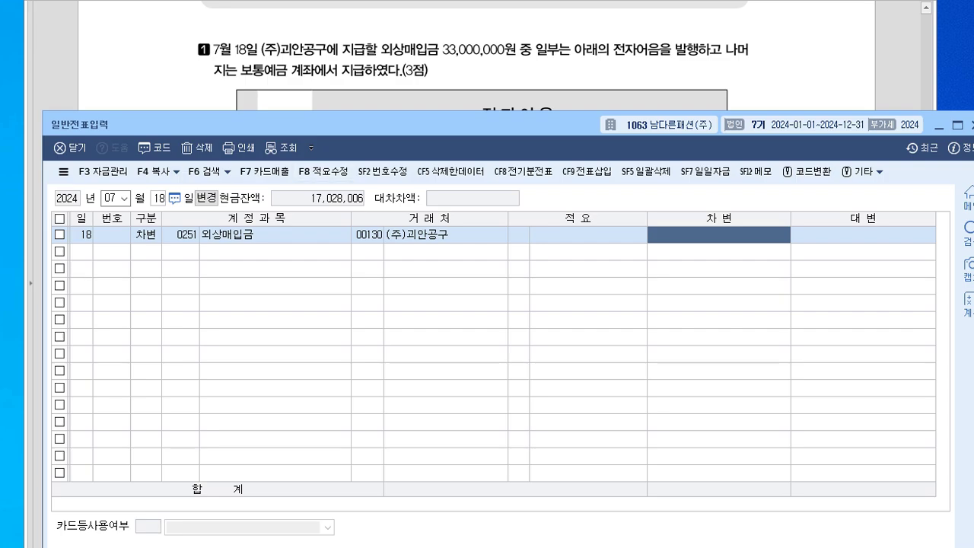
{"action": "type", "text": "33000000"}
{"action": "key", "text": "Return"}
Add a credit (대변) line to the July 18 voucher for 0252 지급어음, vendor 00130 (주)괴안공구, amount 23,000,000.
{"action": "type", "text": "4"}
{"action": "key", "text": "Return"}
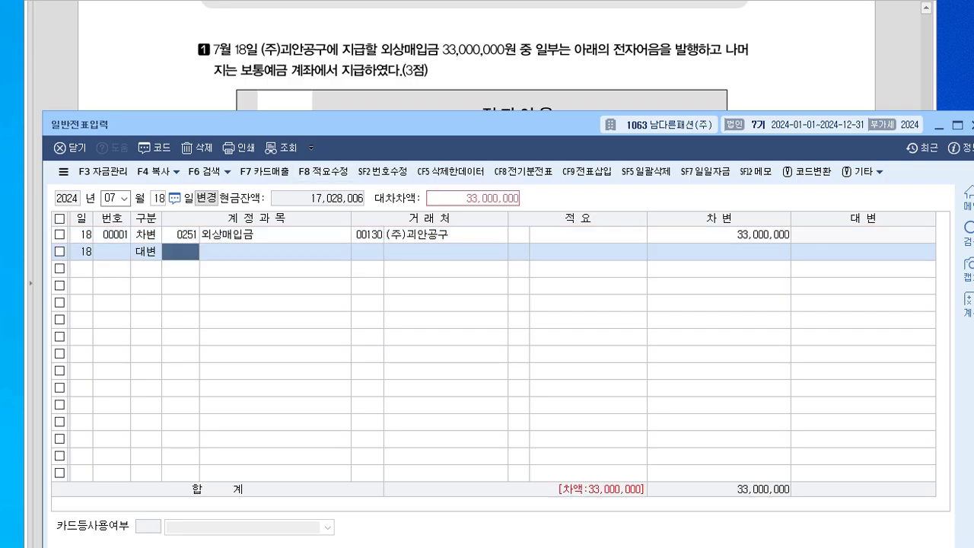
{"action": "type", "text": "252"}
{"action": "key", "text": "Return"}
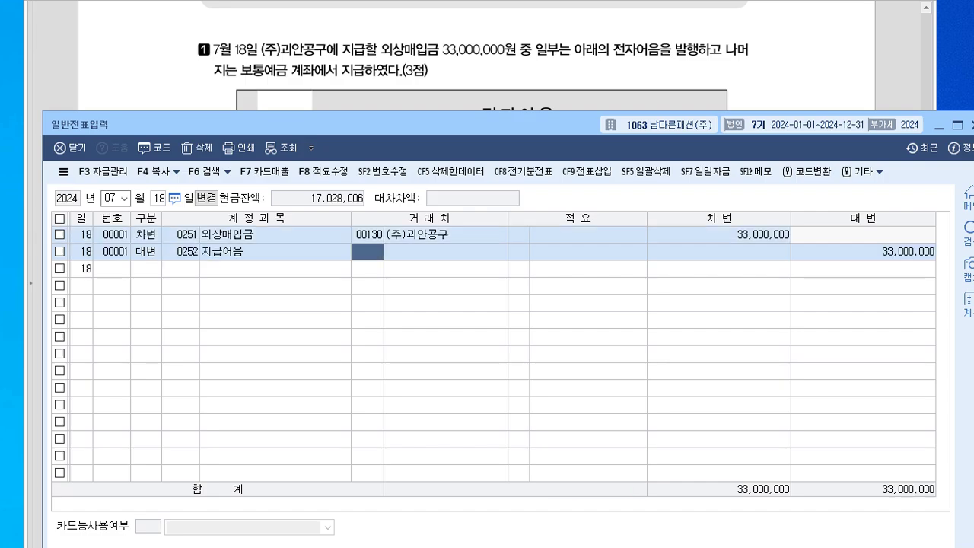
{"action": "type", "text": "130"}
{"action": "key", "text": "Return"}
{"action": "key", "text": "Return"}
{"action": "type", "text": "23000000"}
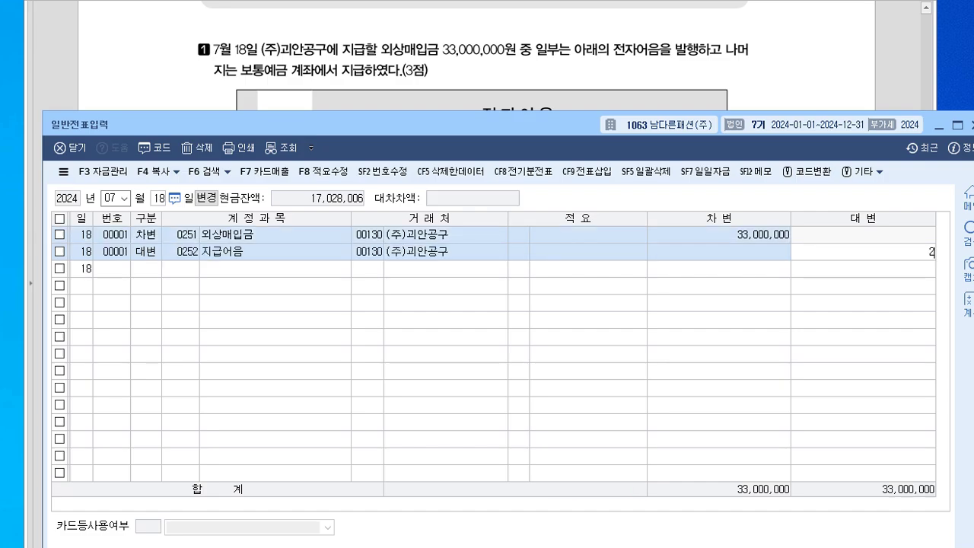
{"action": "key", "text": "Return"}
Add a credit (대변) line for 0103 보통예금 of 10,000,000 to the July 18 voucher, and check the 지급어음 line.
{"action": "type", "text": "4"}
{"action": "key", "text": "Return"}
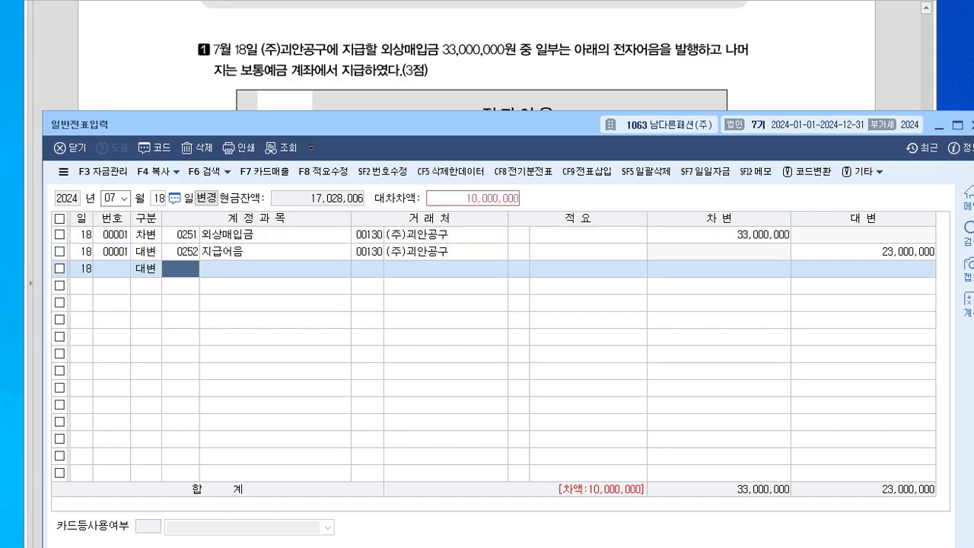
{"action": "type", "text": "10"}
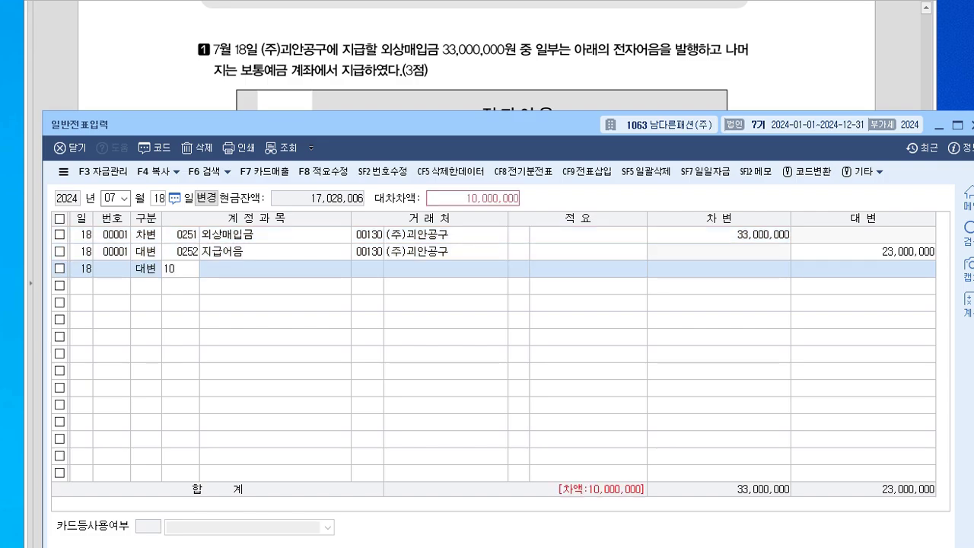
{"action": "type", "text": "3"}
{"action": "key", "text": "Return"}
{"action": "key", "text": "Return"}
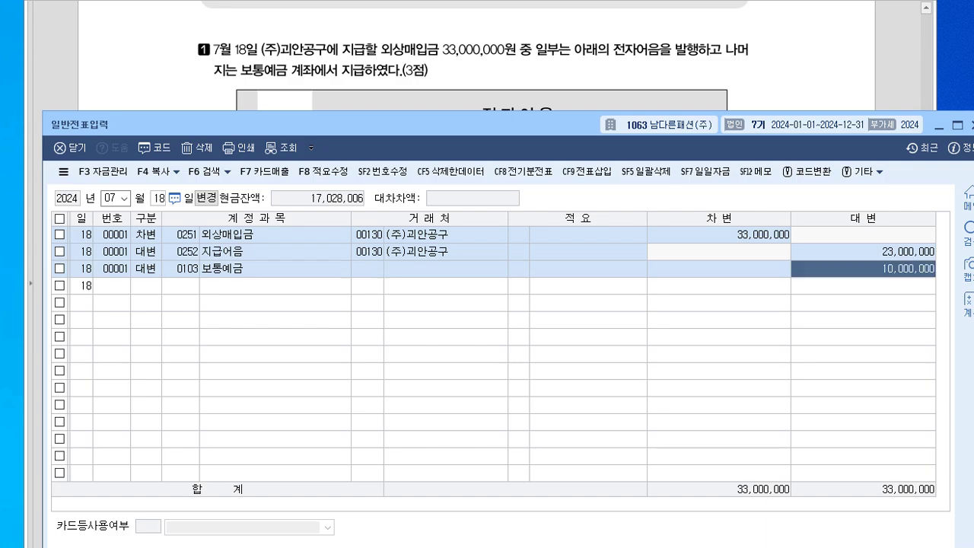
{"action": "left_click", "coordinate": [181, 252]}
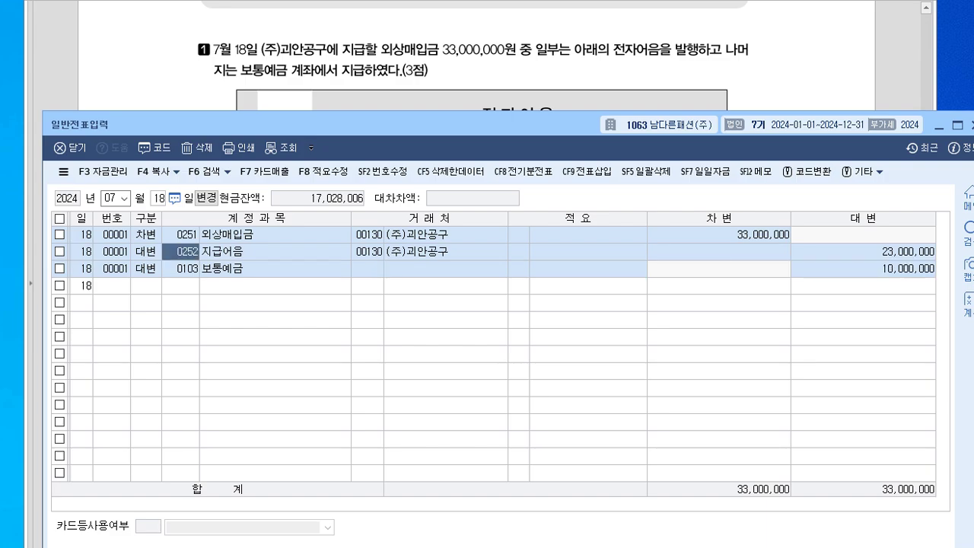
{"action": "left_click", "coordinate": [862, 252]}
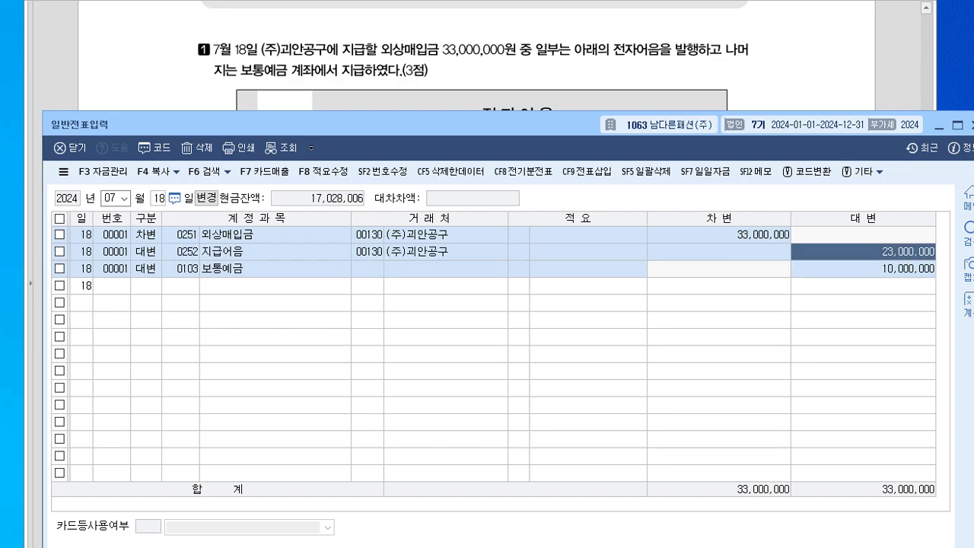
Bring up the July 30 transaction in the exam document and set the voucher date in 일반전표입력 to July 30.
{"action": "left_click", "coordinate": [799, 68]}
{"action": "scroll", "coordinate": [799, 68], "scroll_direction": "down", "scroll_amount": 4}
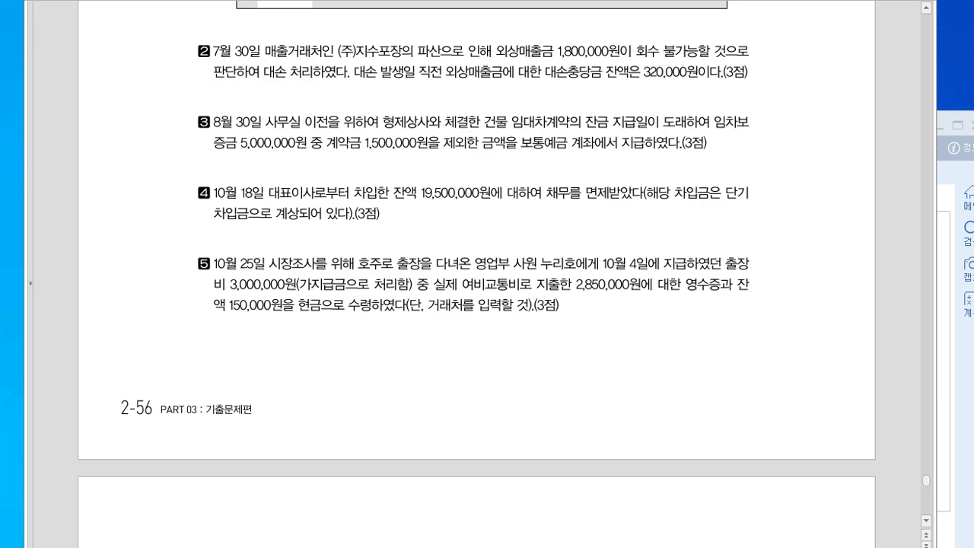
{"action": "key", "text": "alt+Tab"}
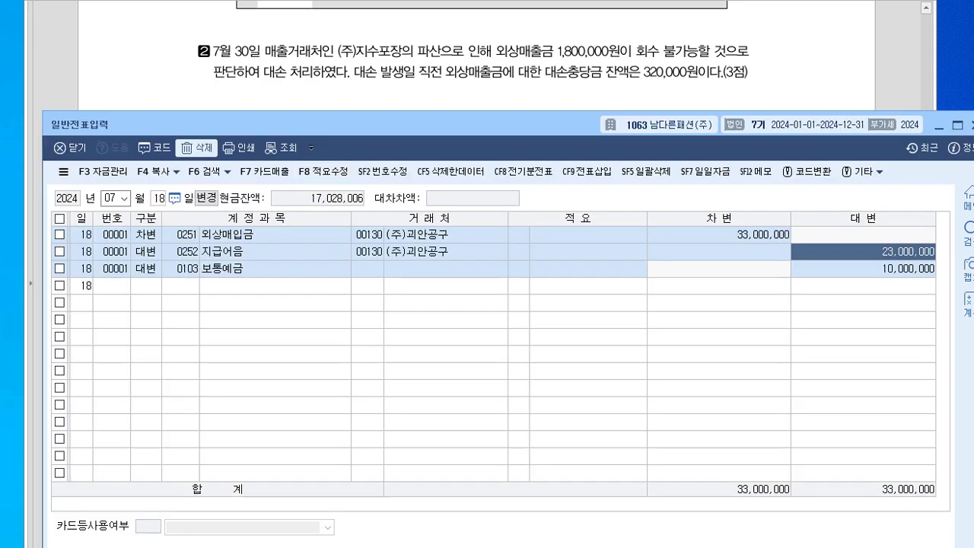
{"action": "type", "text": "1830"}
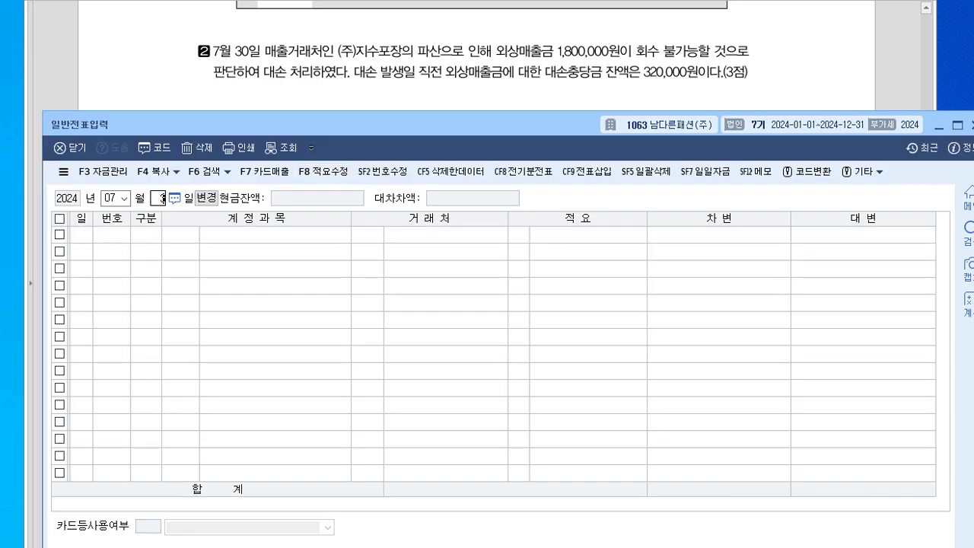
{"action": "key", "text": "Return"}
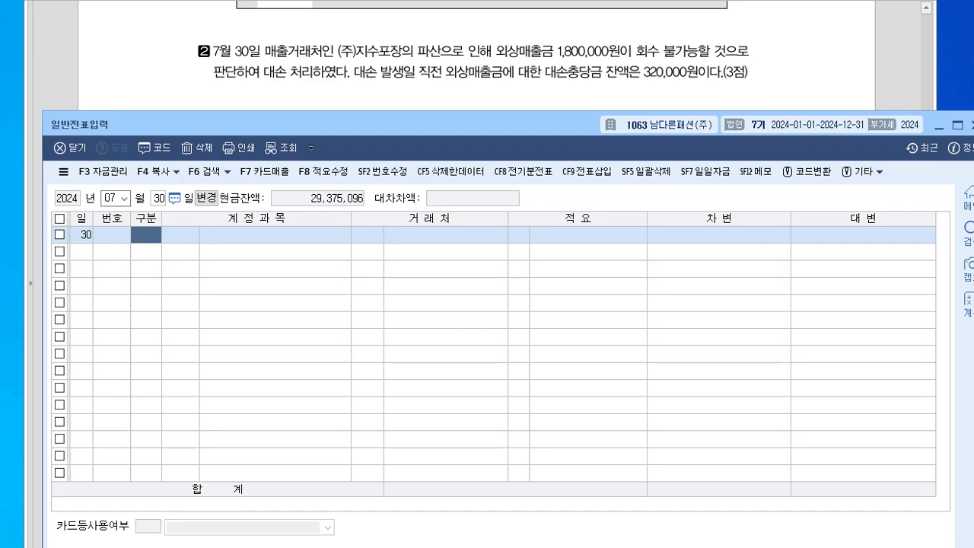
Enter a debit (차변) line on the July 30 voucher for 0109 대손충당금 with the amount 320,000.
{"action": "type", "text": "3"}
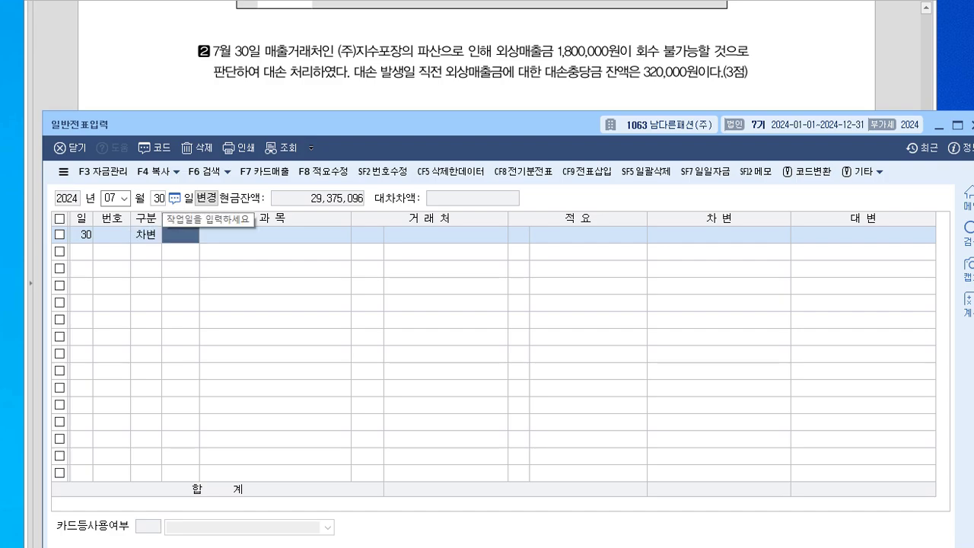
{"action": "type", "text": "109"}
{"action": "key", "text": "Return"}
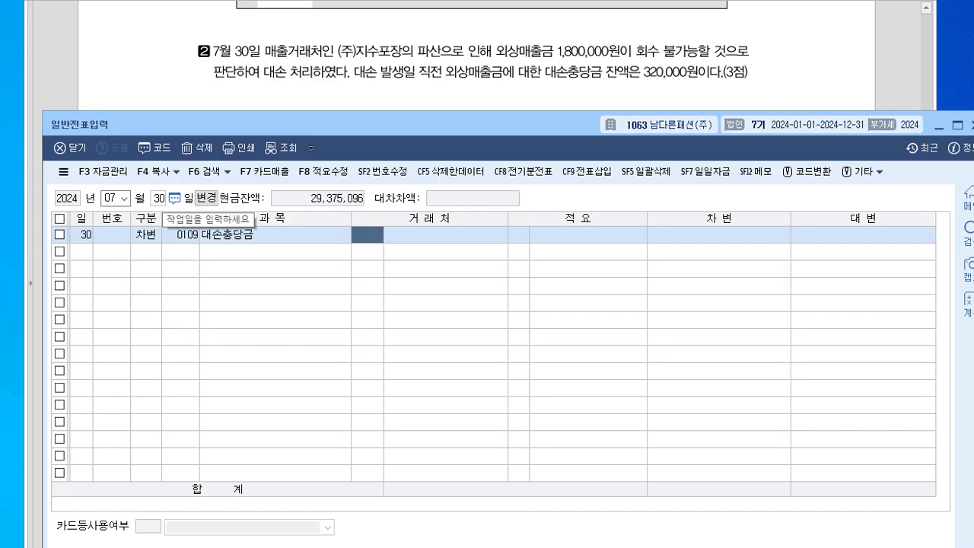
{"action": "key", "text": "Return"}
{"action": "key", "text": "Return"}
{"action": "key", "text": "Return"}
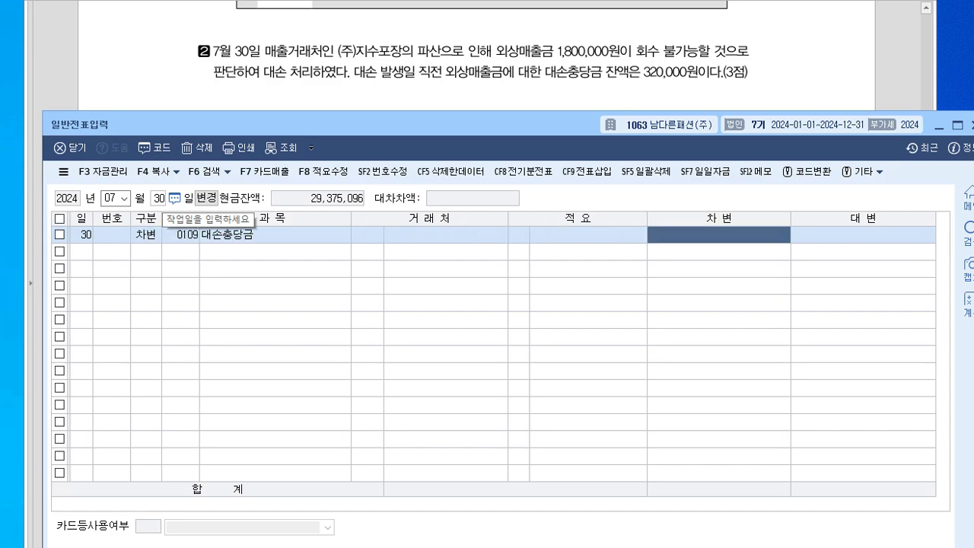
{"action": "type", "text": "320,000"}
{"action": "key", "text": "Return"}
Add a second debit (차변) line to the July 30 voucher for 0835 대손상각비 with the amount 1,480,000.
{"action": "type", "text": "3"}
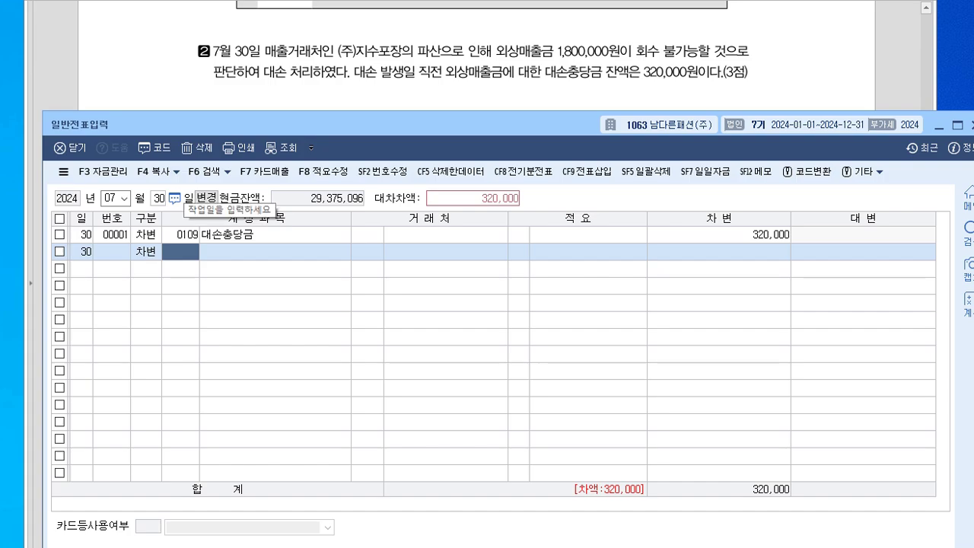
{"action": "type", "text": "835"}
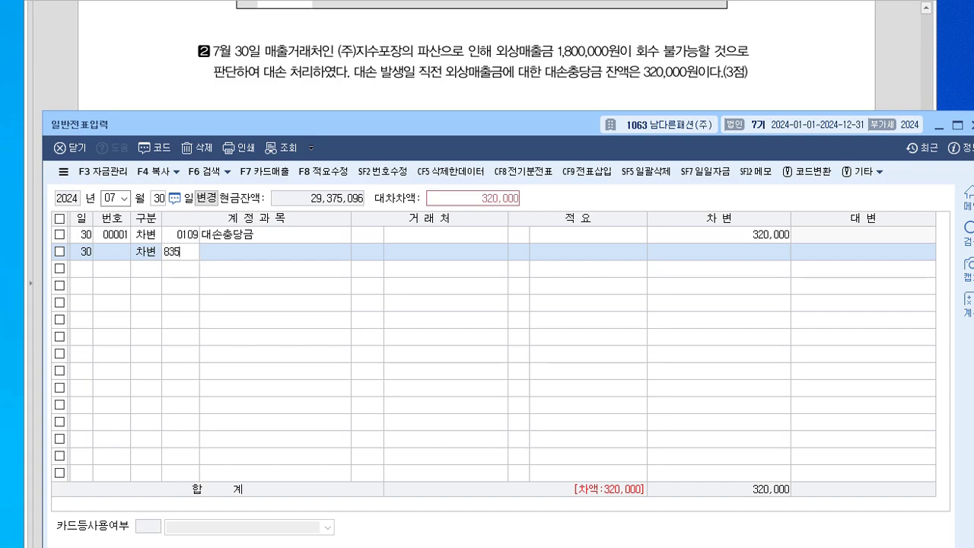
{"action": "key", "text": "Return"}
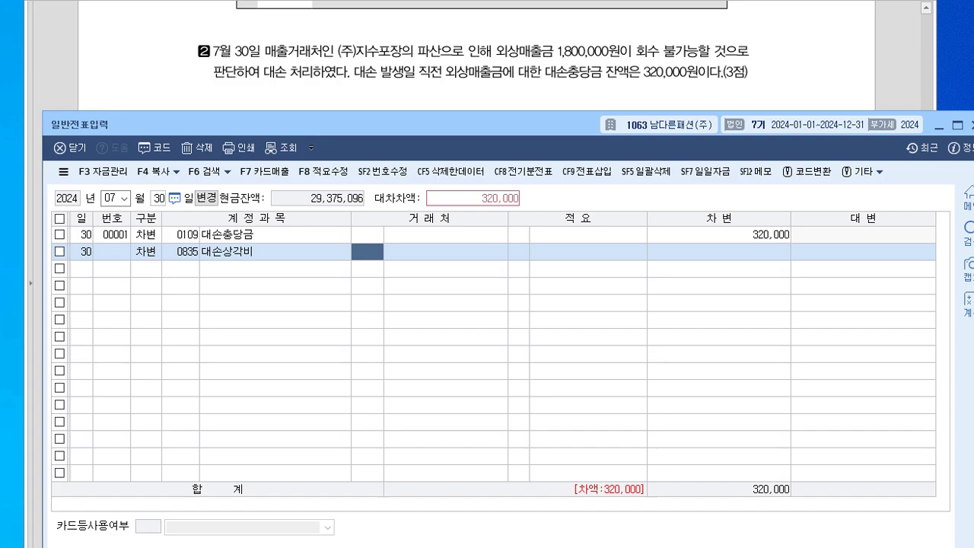
{"action": "key", "text": "Left"}
{"action": "key", "text": "Left"}
{"action": "key", "text": "Return"}
{"action": "key", "text": "Return"}
{"action": "key", "text": "Return"}
{"action": "key", "text": "Return"}
{"action": "key", "text": "Return"}
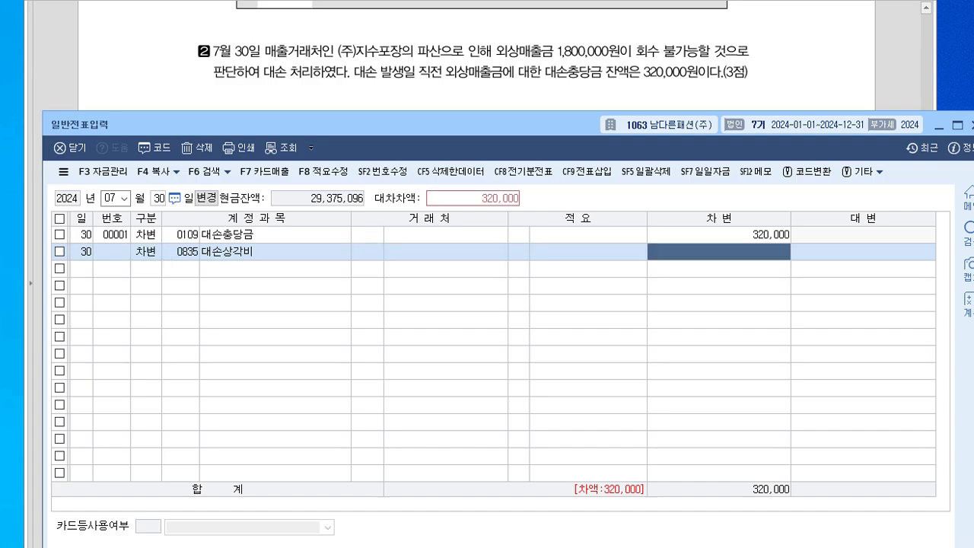
{"action": "type", "text": "14"}
{"action": "type", "text": "000"}
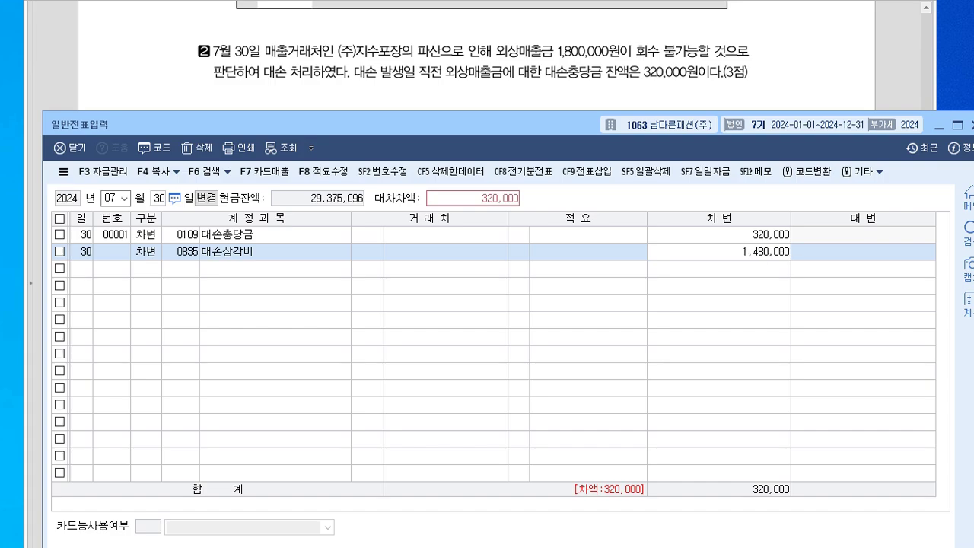
{"action": "key", "text": "Return"}
Add a credit (대변) line to the July 30 voucher for 0108 외상매출금, customer (주)지수포장, amount 1,800,000.
{"action": "type", "text": "4"}
{"action": "key", "text": "Return"}
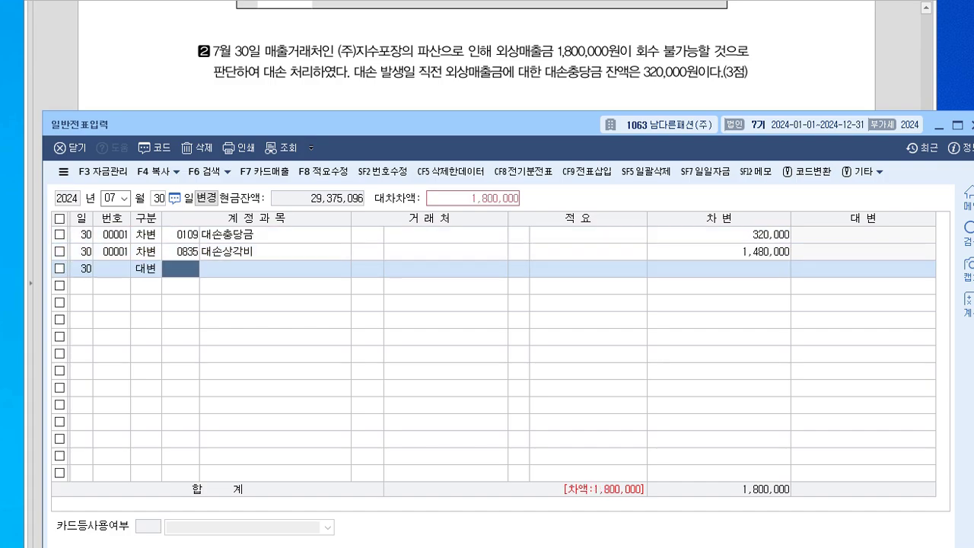
{"action": "type", "text": "104"}
{"action": "key", "text": "Return"}
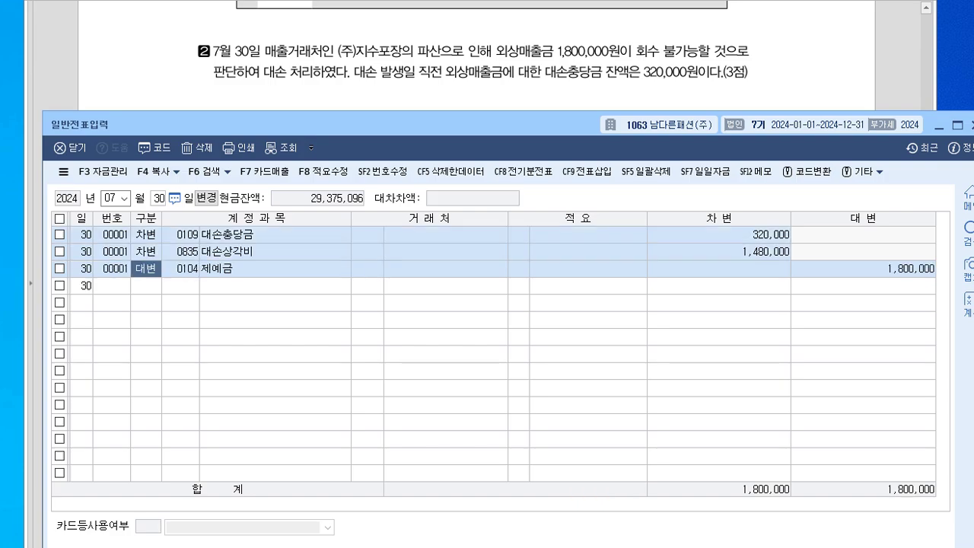
{"action": "key", "text": "Return"}
{"action": "type", "text": "108"}
{"action": "key", "text": "Return"}
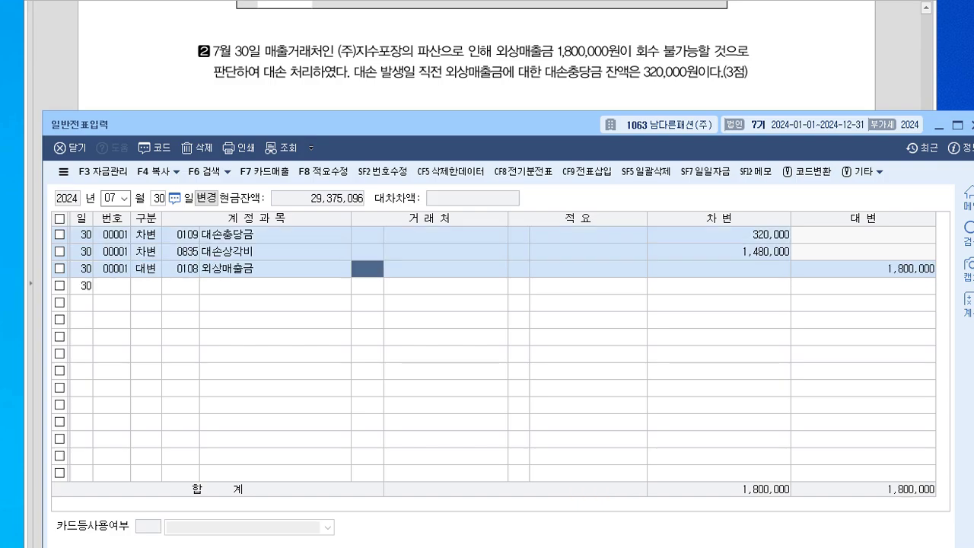
{"action": "type", "text": "지쉬"}
{"action": "key", "text": "Return"}
{"action": "key", "text": "Return"}
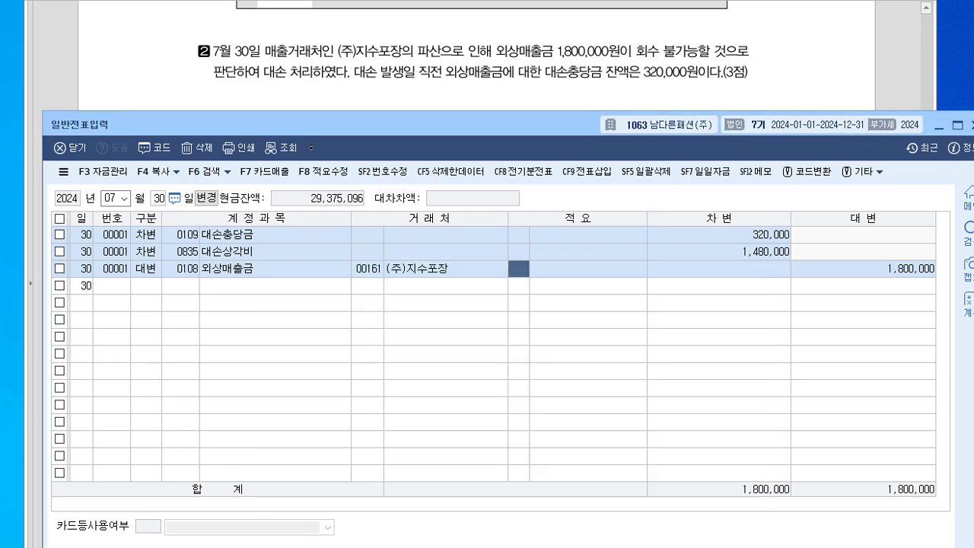
{"action": "key", "text": "Return"}
{"action": "key", "text": "Return"}
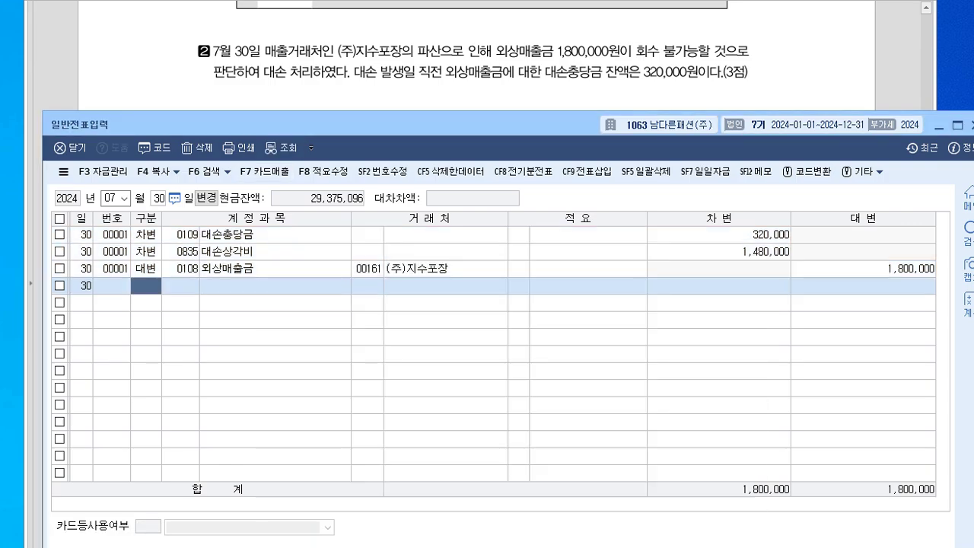
Move the voucher window clear of the third transaction's text in the exam document and set the voucher date to August 30.
{"action": "left_click_drag", "start_coordinate": [350, 125], "coordinate": [357, 190]}
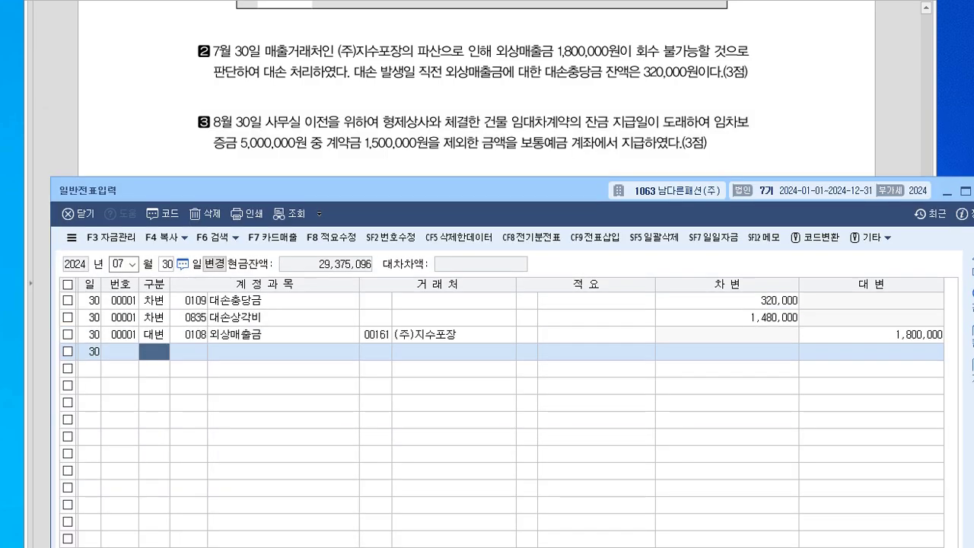
{"action": "left_click", "coordinate": [131, 264]}
{"action": "type", "text": "08"}
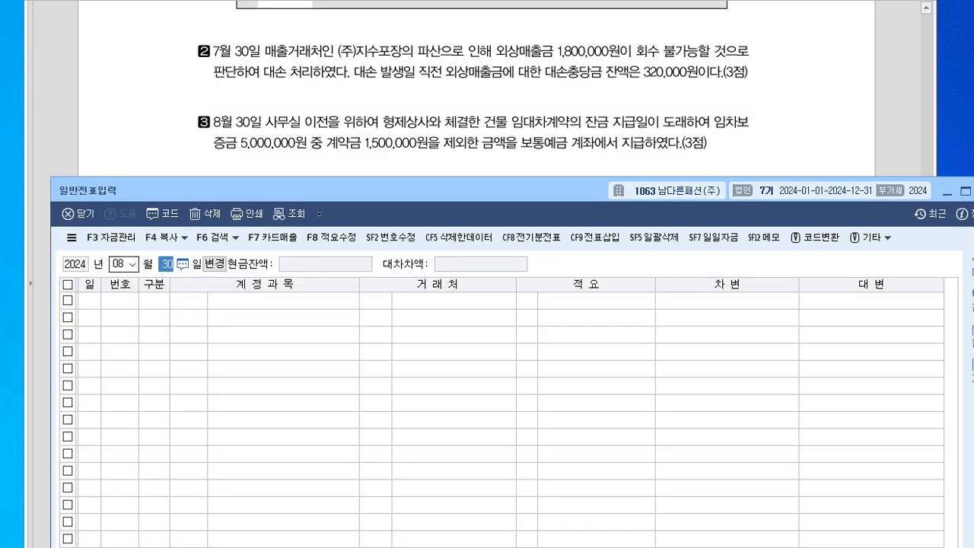
{"action": "key", "text": "Return"}
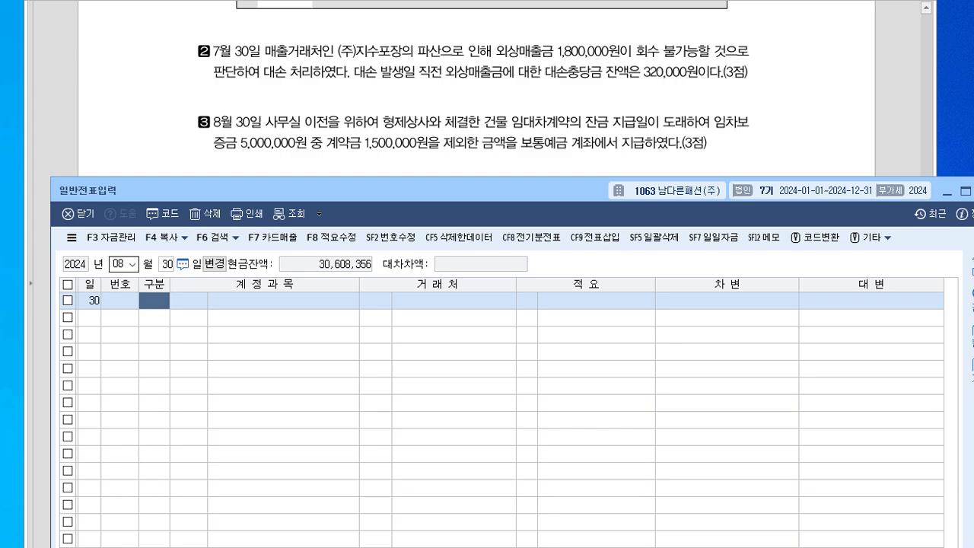
{"action": "left_click_drag", "start_coordinate": [380, 190], "coordinate": [382, 180]}
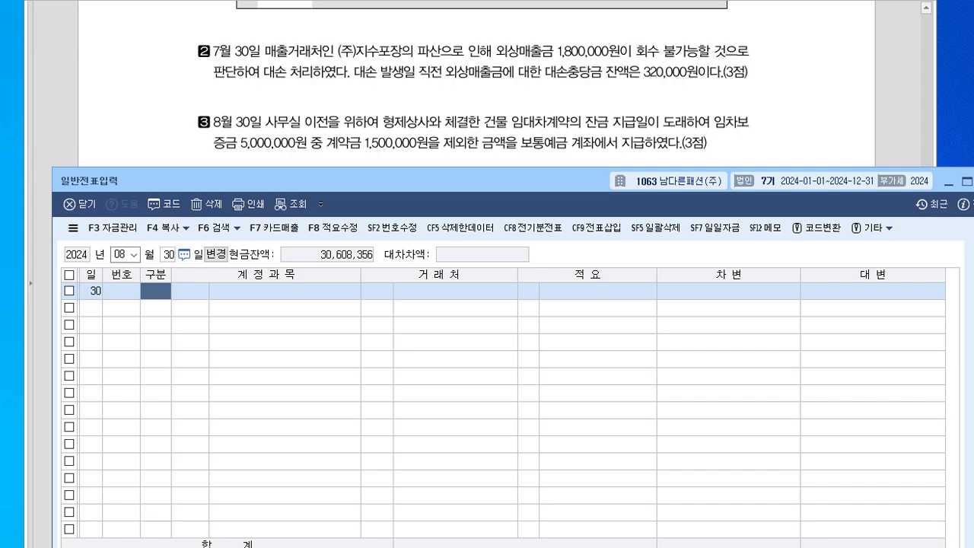
Enter a debit (차변) line on the August 30 voucher for 0232 임차보증금, customer 형제상사, amount 5,000,000.
{"action": "type", "text": "3"}
{"action": "key", "text": "Return"}
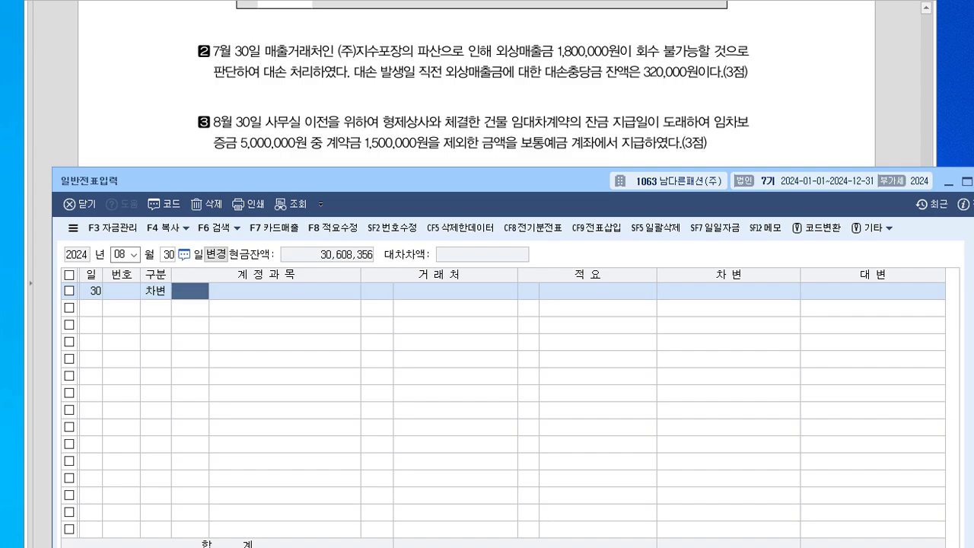
{"action": "type", "text": "232"}
{"action": "key", "text": "Return"}
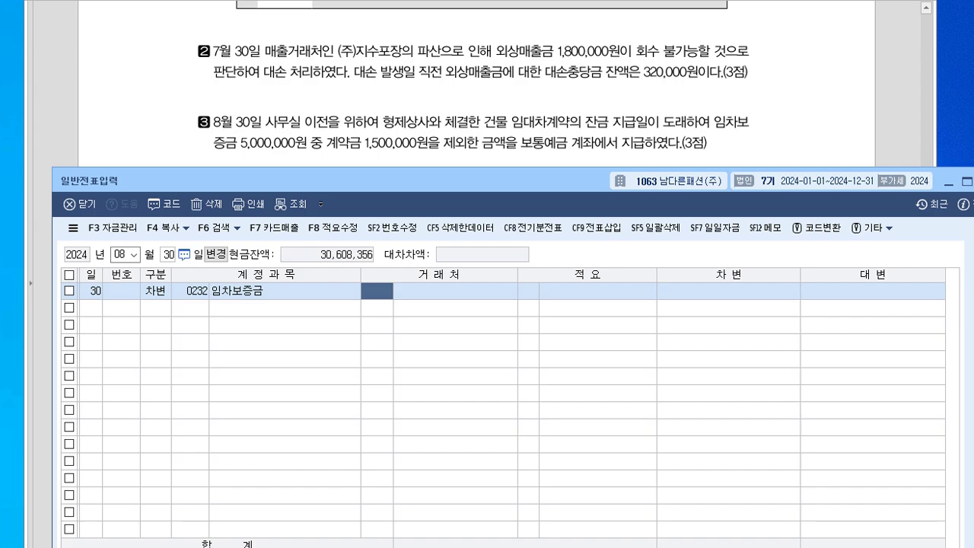
{"action": "type", "text": "형제"}
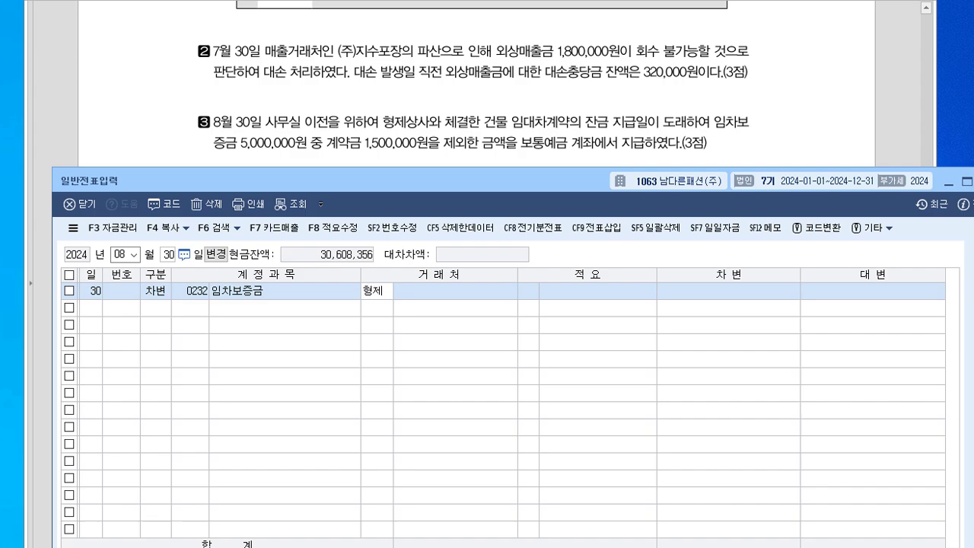
{"action": "key", "text": "Return"}
{"action": "key", "text": "Return"}
{"action": "key", "text": "Return"}
{"action": "type", "text": "5000000"}
{"action": "key", "text": "Return"}
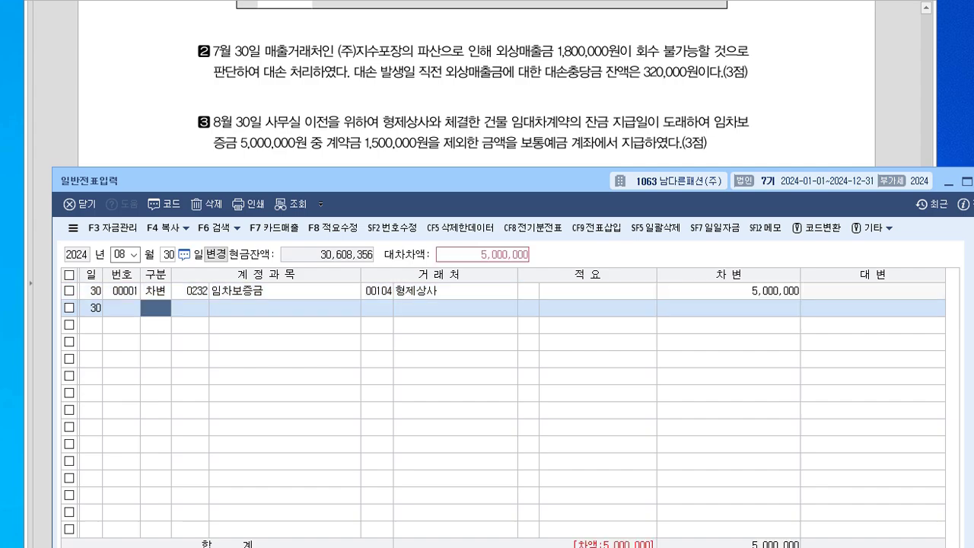
Add a credit (대변) line to the August 30 voucher for 0131 선급금, customer 형제상사, amount 1,500,000.
{"action": "type", "text": "4131"}
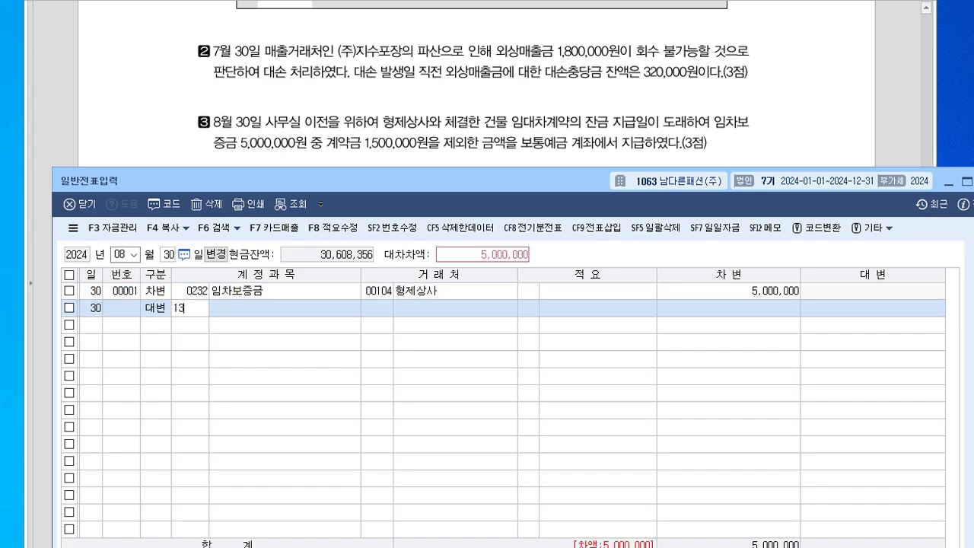
{"action": "key", "text": "Return"}
{"action": "key", "text": "Return"}
{"action": "key", "text": "Return"}
{"action": "key", "text": "Return"}
{"action": "key", "text": "Return"}
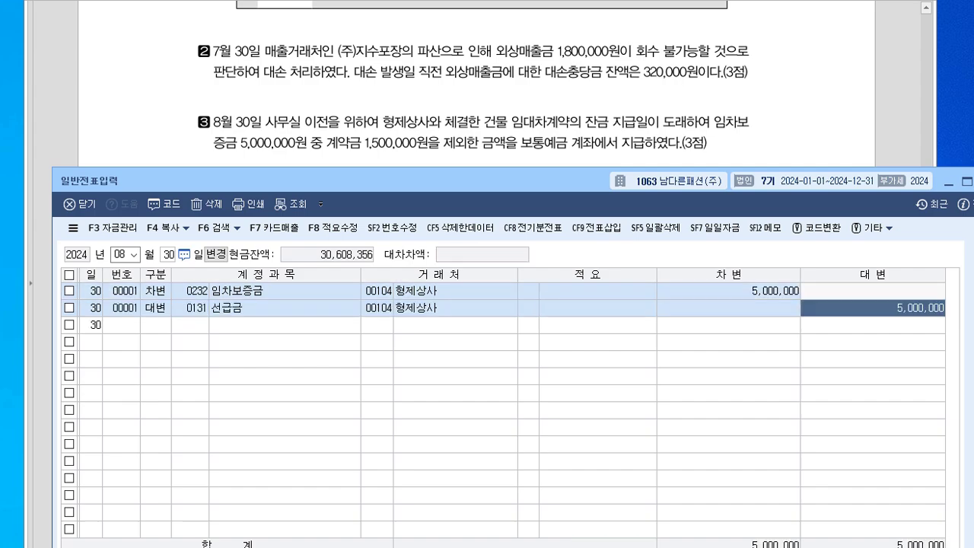
{"action": "type", "text": "1500000"}
{"action": "key", "text": "Return"}
Add a second credit (대변) line to the August 30 voucher for 0103 보통예금 with the remaining 3,500,000.
{"action": "type", "text": "4103"}
{"action": "key", "text": "Return"}
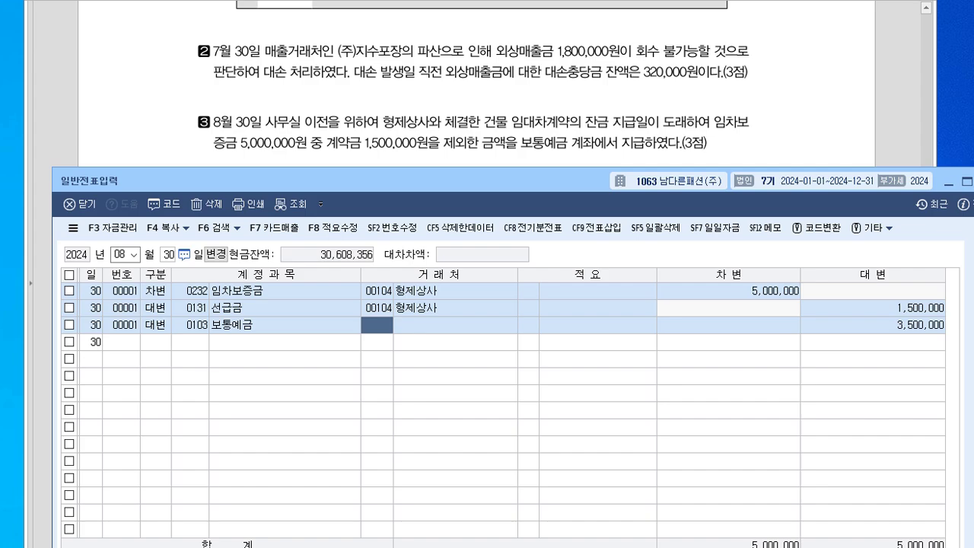
{"action": "key", "text": "Down"}
Set the voucher date to October 18 and consult the fourth transaction in the exam document.
{"action": "key", "text": "Escape"}
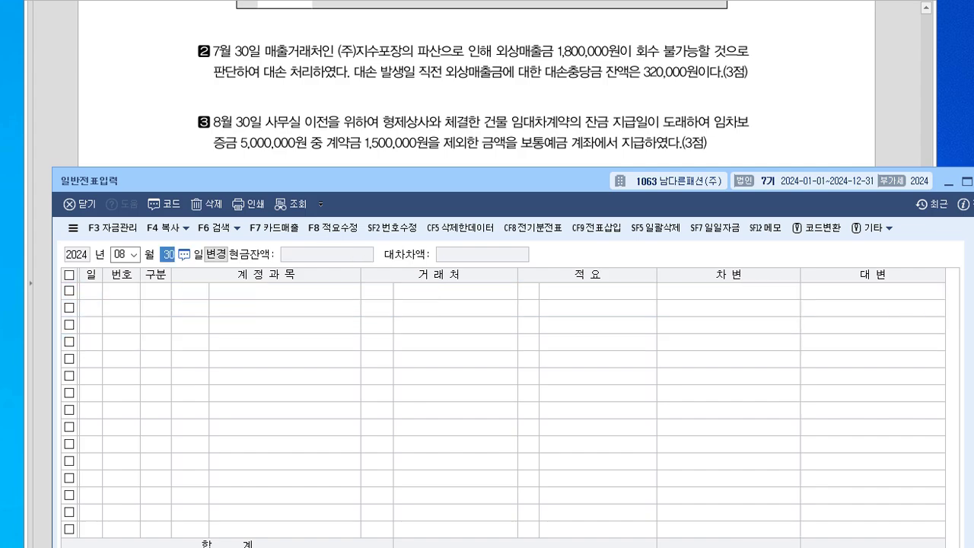
{"action": "key", "text": "Escape"}
{"action": "type", "text": "10"}
{"action": "type", "text": "18"}
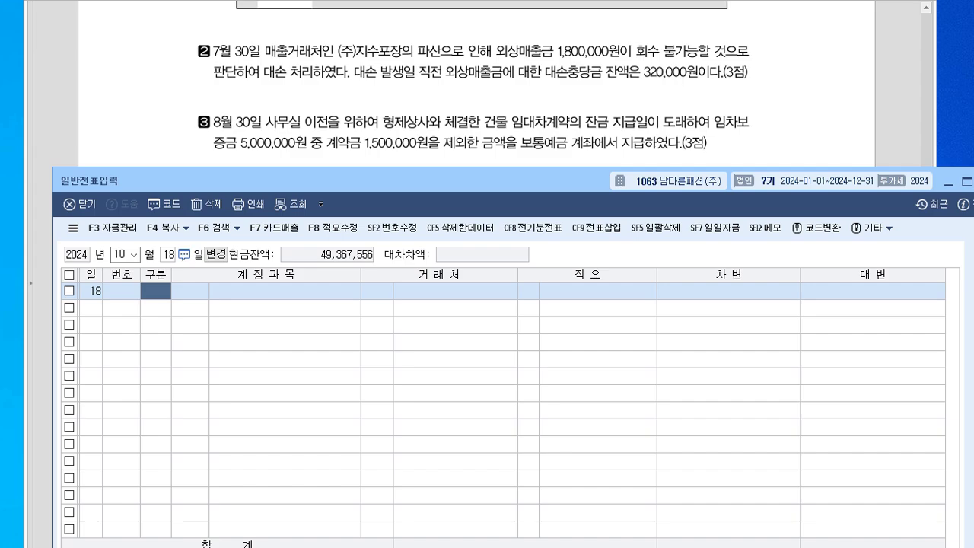
{"action": "key", "text": "alt+Tab"}
{"action": "scroll", "coordinate": [477, 274], "scroll_direction": "down", "scroll_amount": 2}
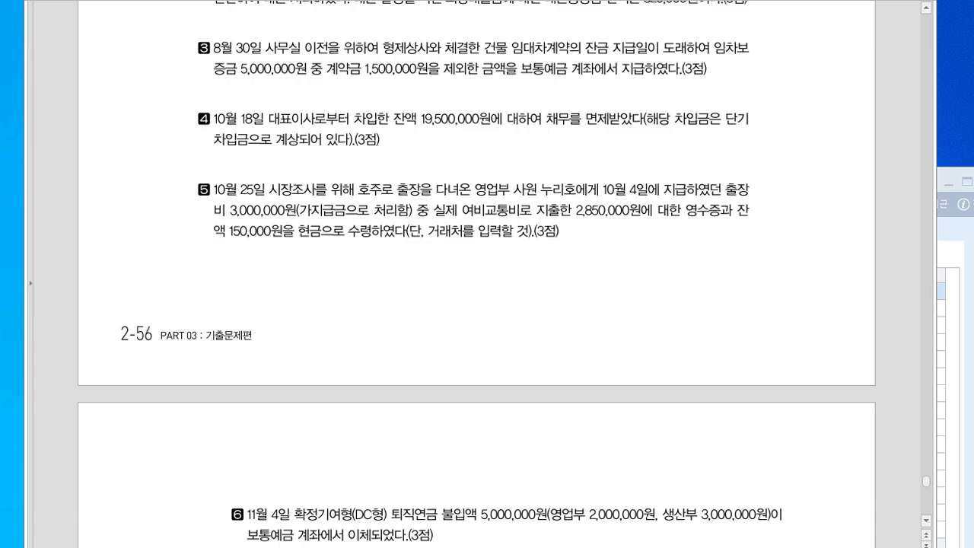
Enter a debit (차변) line on the October 18 voucher for 0260 단기차입금, customer 대표이사, amount 19,500,000.
{"action": "key", "text": "alt+Tab"}
{"action": "type", "text": "3"}
{"action": "key", "text": "Return"}
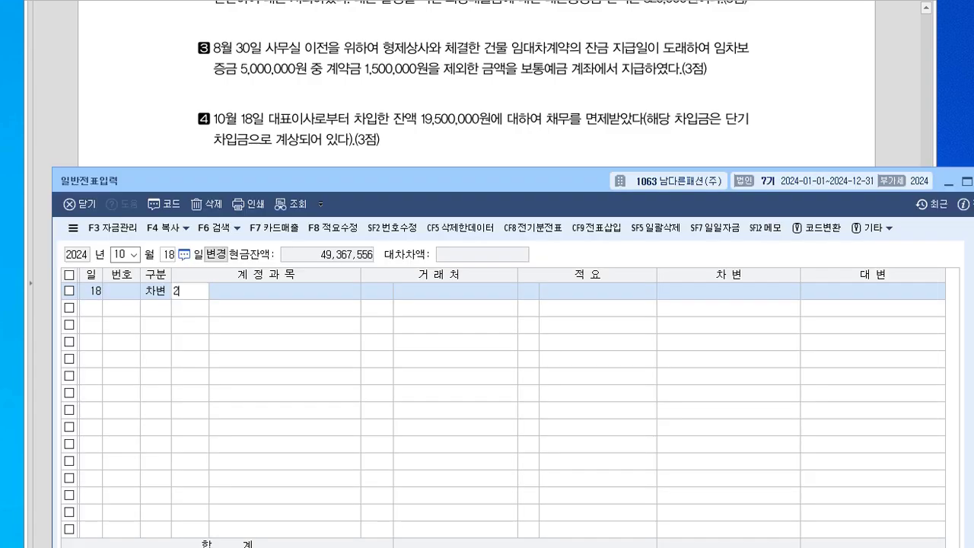
{"action": "type", "text": "260"}
{"action": "key", "text": "Return"}
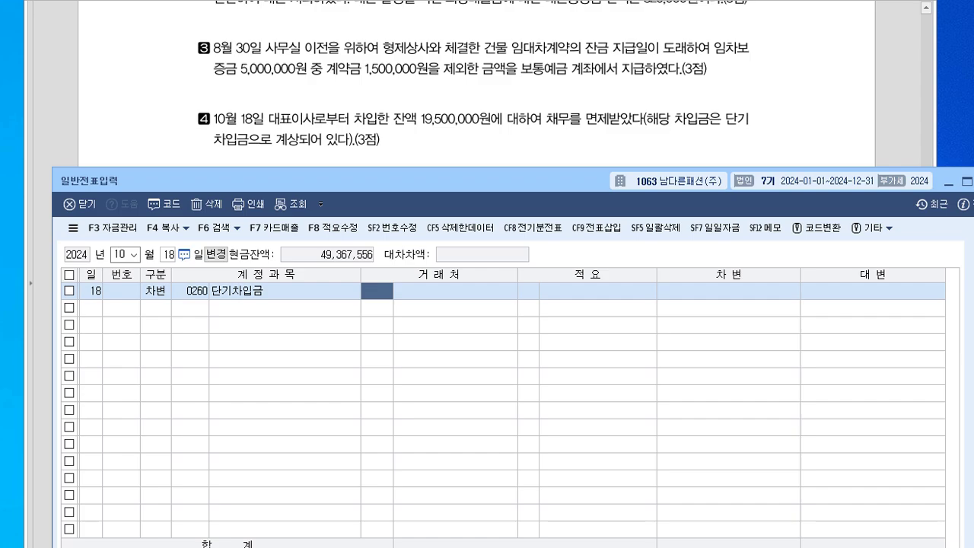
{"action": "type", "text": "대"}
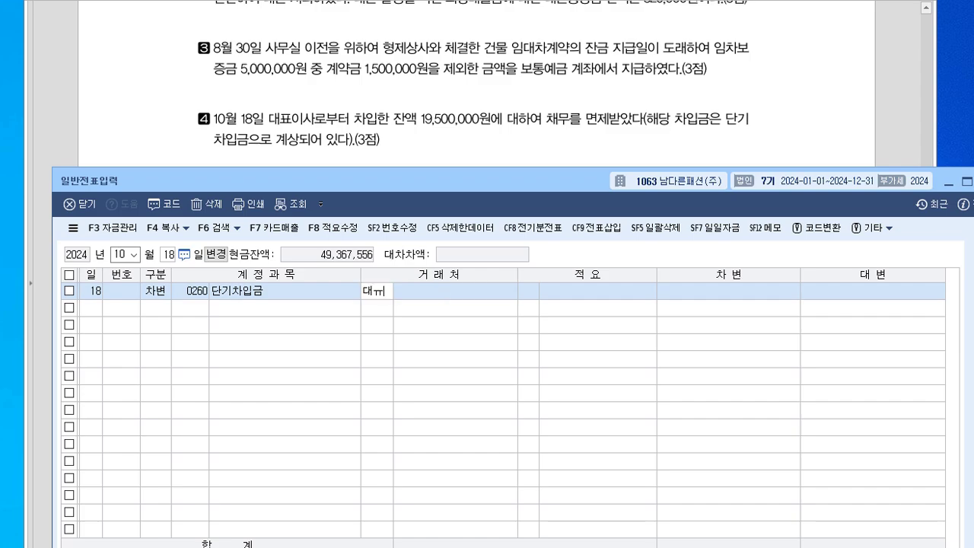
{"action": "type", "text": "표"}
{"action": "key", "text": "Return"}
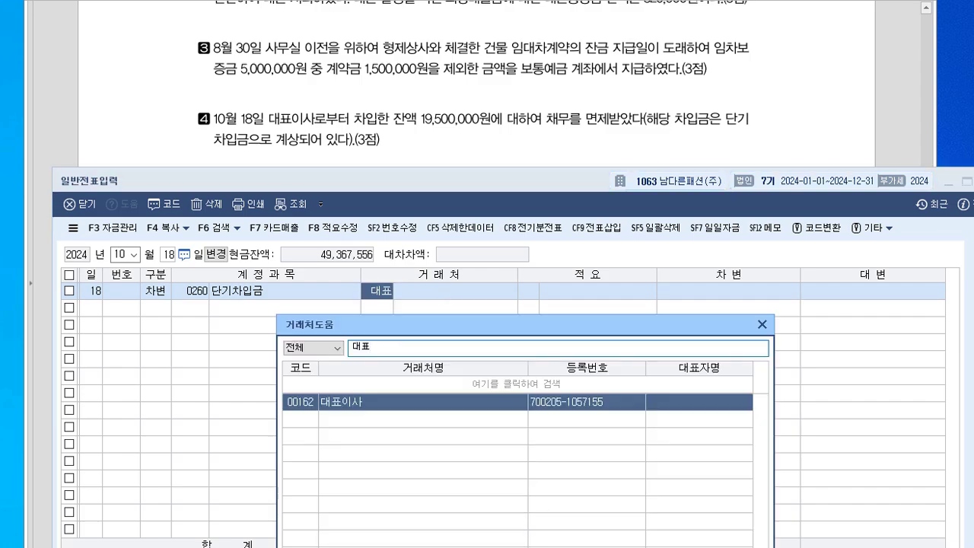
{"action": "key", "text": "Return"}
{"action": "key", "text": "Return"}
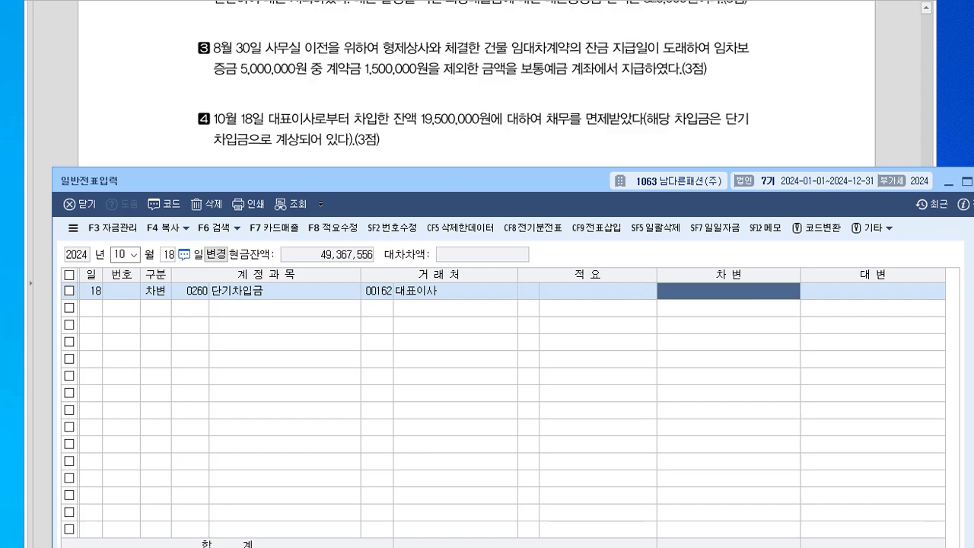
{"action": "type", "text": "19500000"}
{"action": "key", "text": "Return"}
Add a credit (대변) line to the October 18 voucher for 0918 채무면제이익, amount 19,500,000.
{"action": "type", "text": "4"}
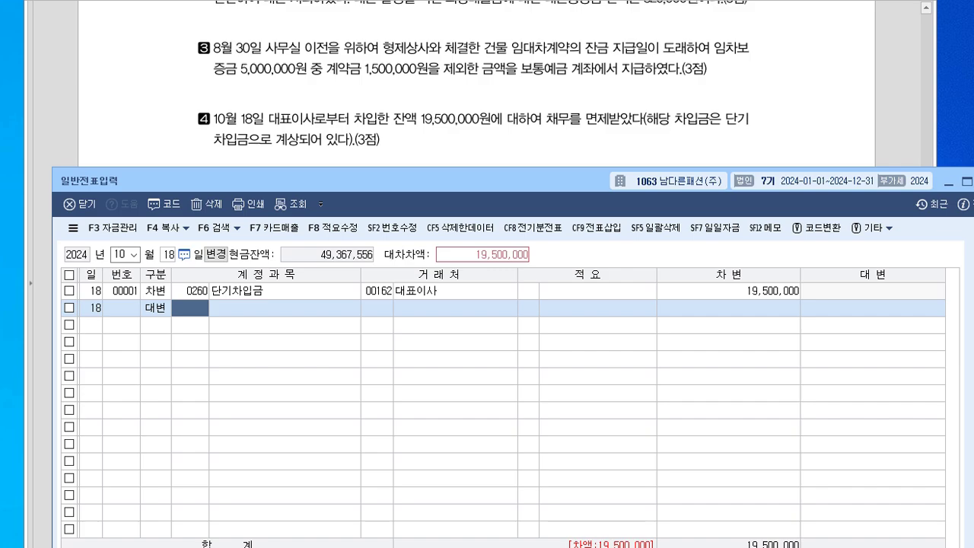
{"action": "type", "text": "0918"}
{"action": "key", "text": "Return"}
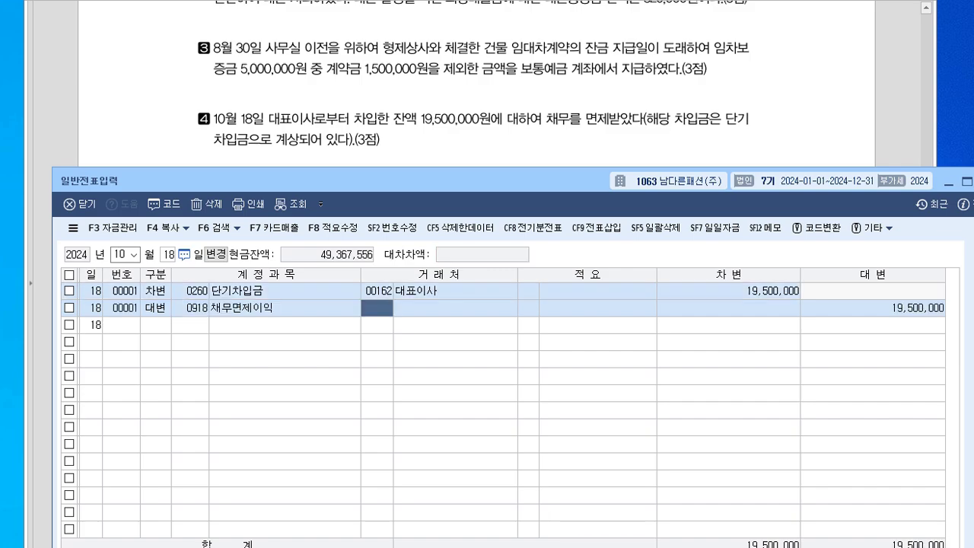
{"action": "key", "text": "Down"}
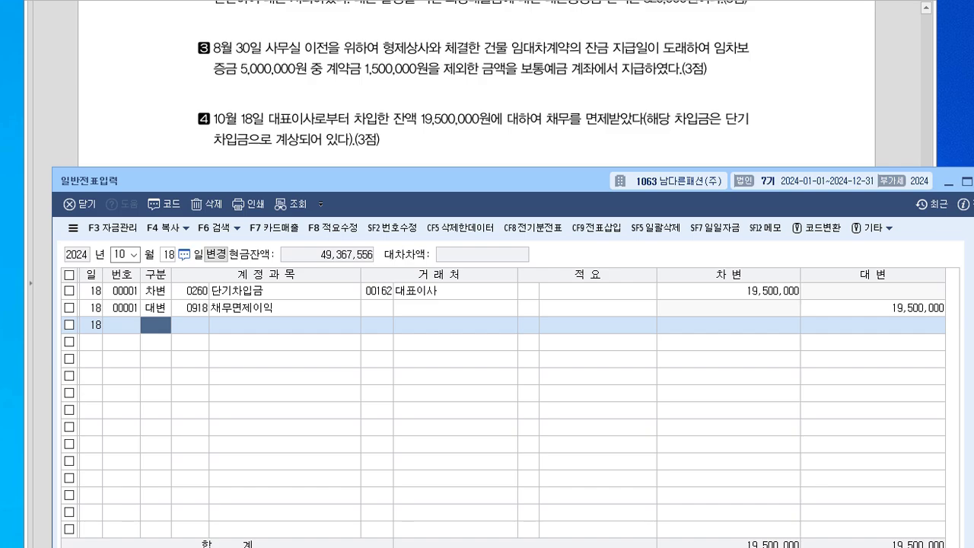
Consult the fifth transaction in the exam document and set the voucher date to October 25.
{"action": "key", "text": "alt+Tab"}
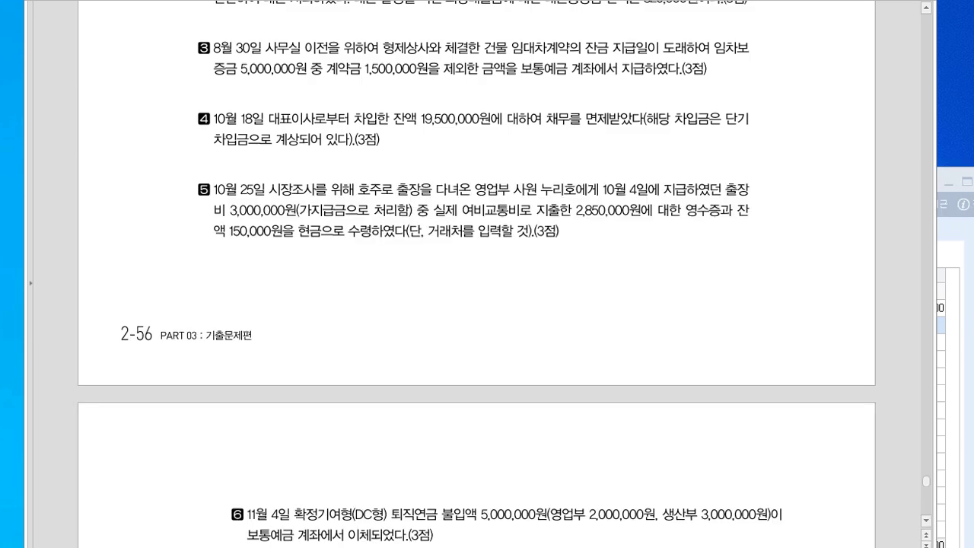
{"action": "scroll", "coordinate": [477, 274], "scroll_direction": "down", "scroll_amount": 2}
{"action": "key", "text": "alt+Tab"}
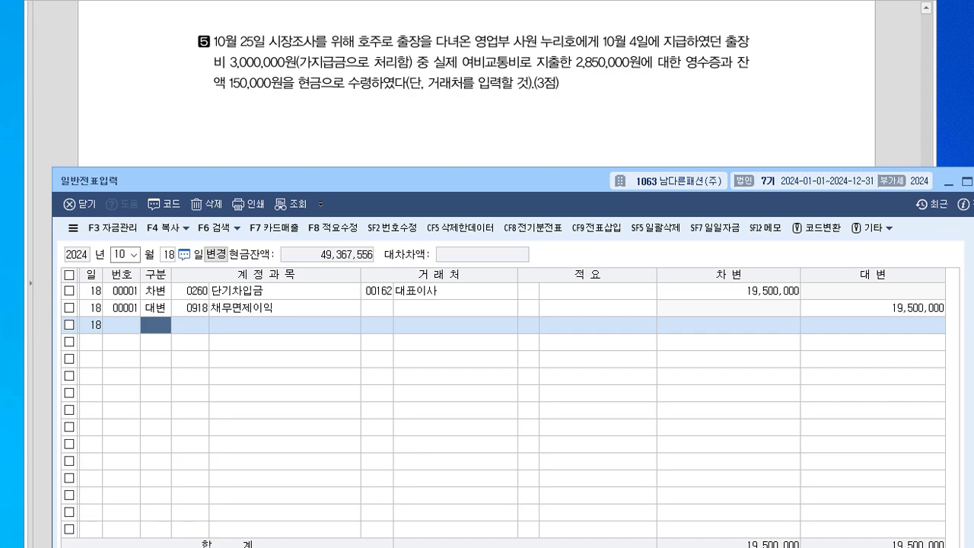
{"action": "left_click", "coordinate": [168, 254]}
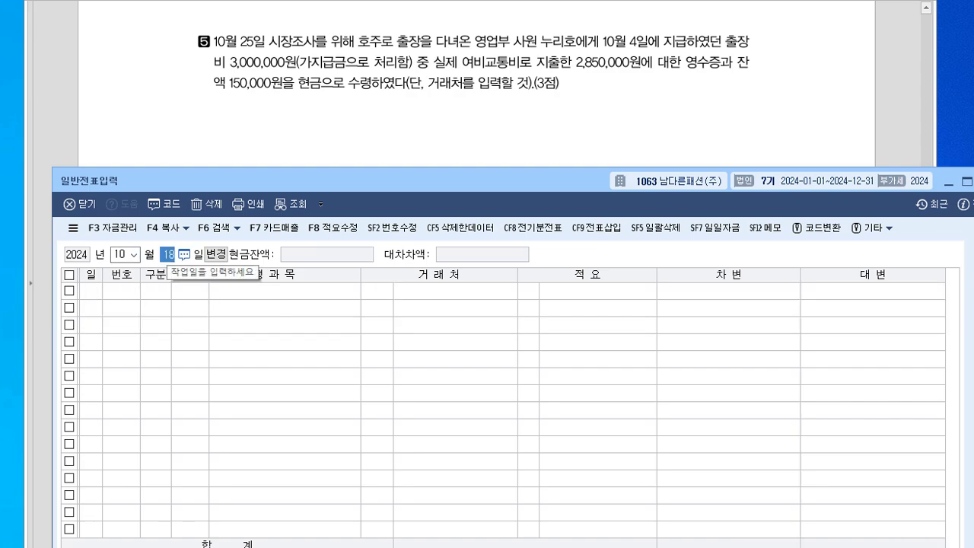
{"action": "type", "text": "25"}
{"action": "key", "text": "Return"}
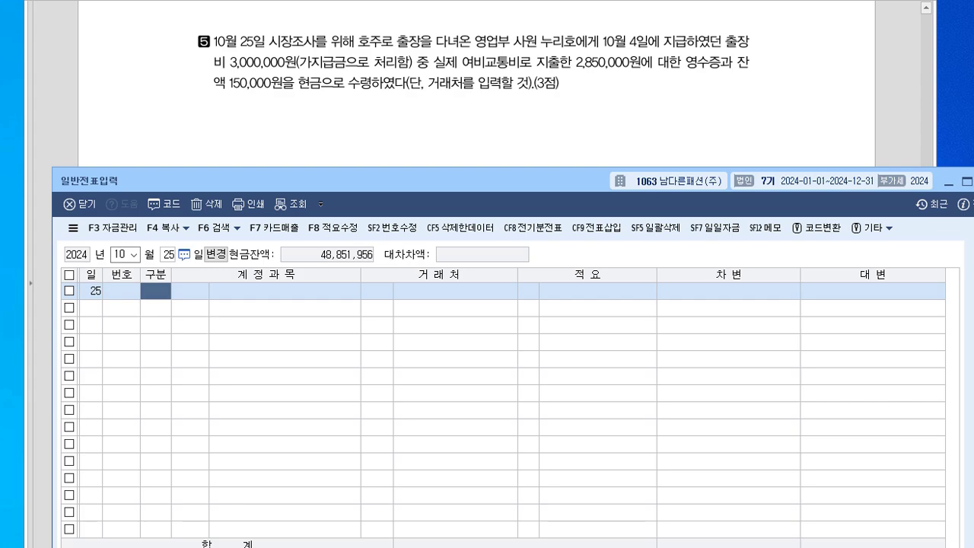
Enter a debit (차변) line on the October 25 voucher for 0812 여비교통비 with the amount 2,850,000 and no customer.
{"action": "type", "text": "3"}
{"action": "key", "text": "Return"}
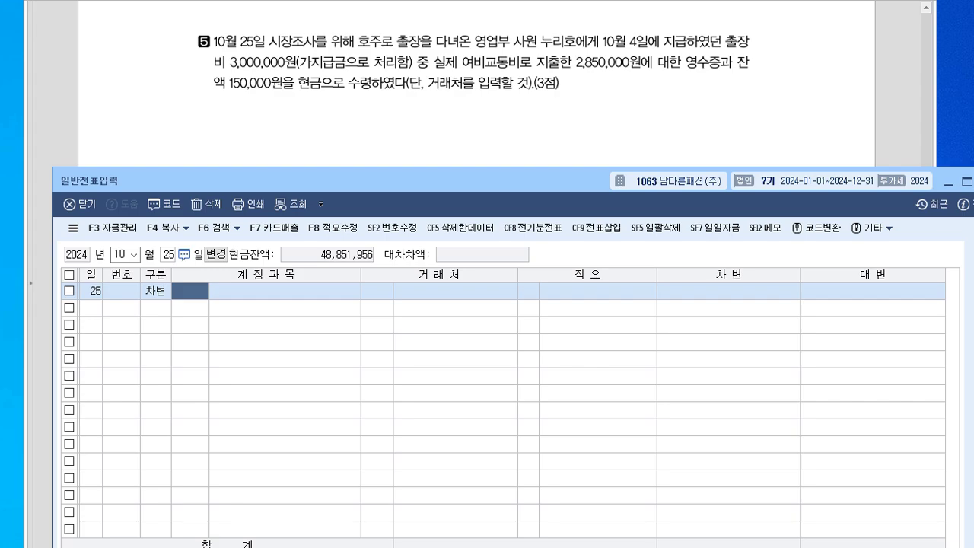
{"action": "type", "text": "8"}
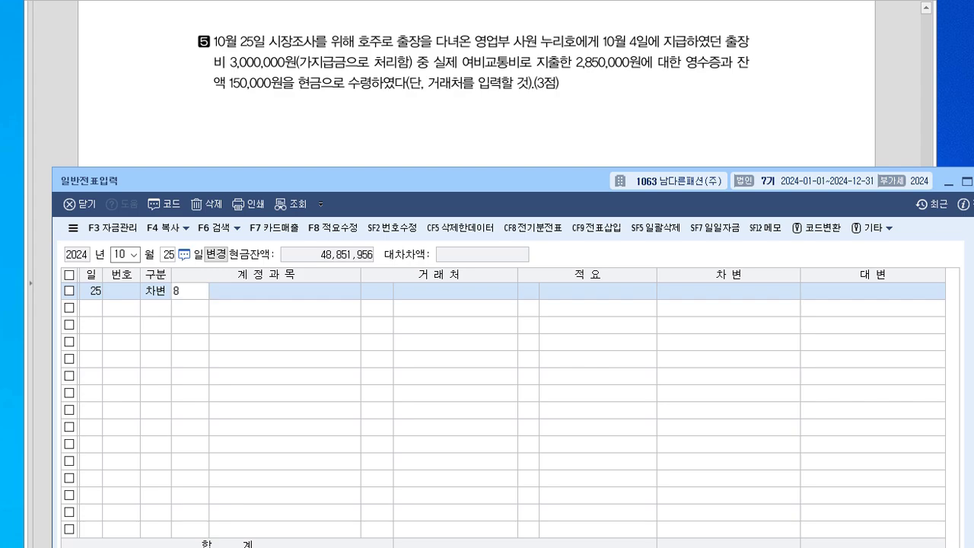
{"action": "type", "text": "12"}
{"action": "key", "text": "Return"}
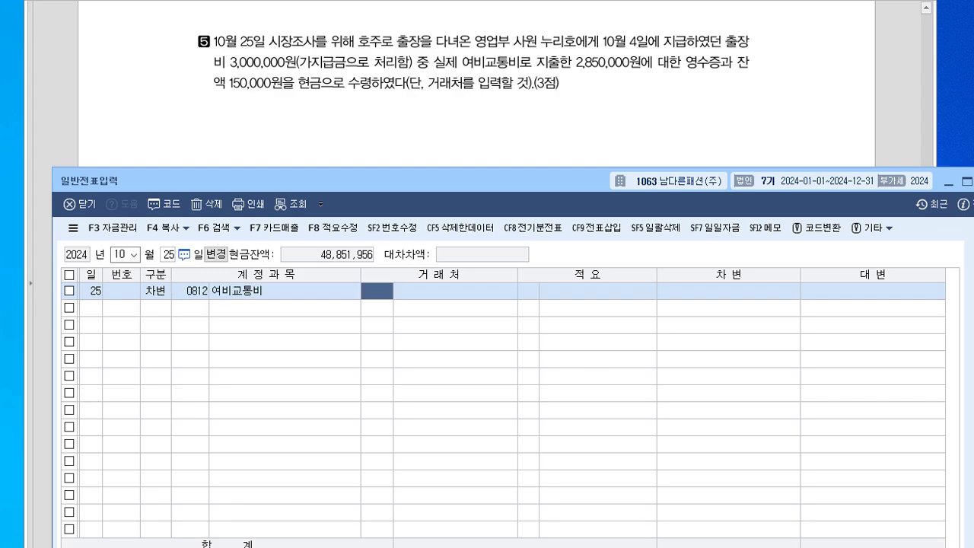
{"action": "key", "text": "Return"}
{"action": "key", "text": "Return"}
{"action": "key", "text": "Return"}
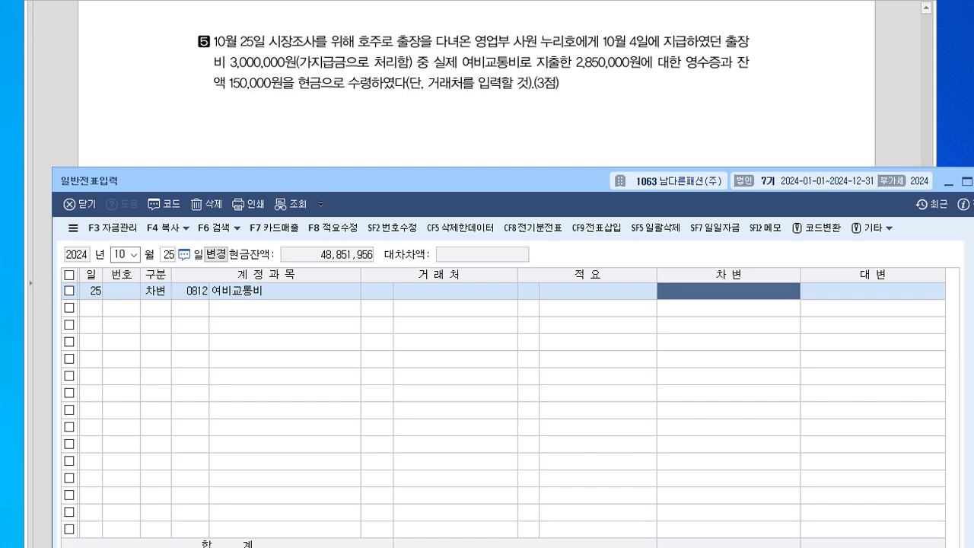
{"action": "type", "text": "2850000"}
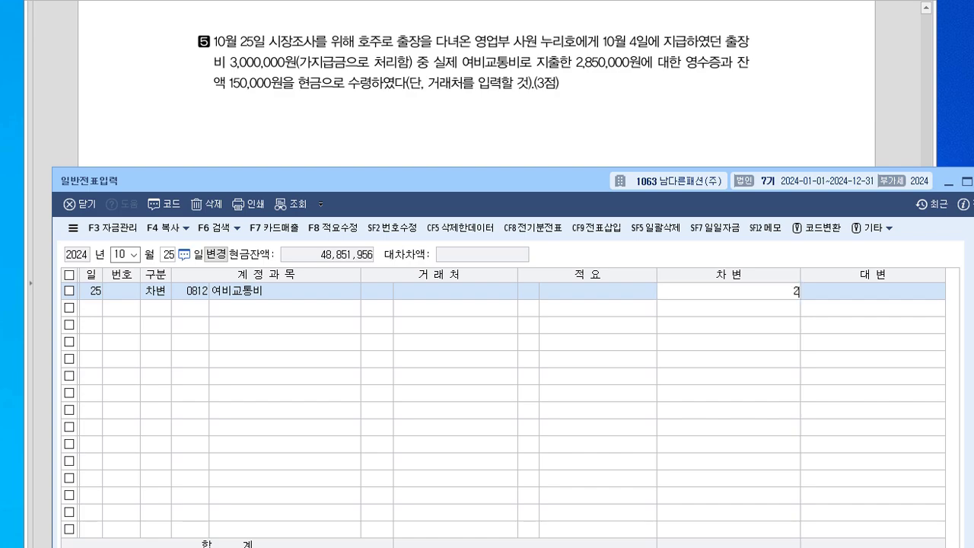
{"action": "key", "text": "Return"}
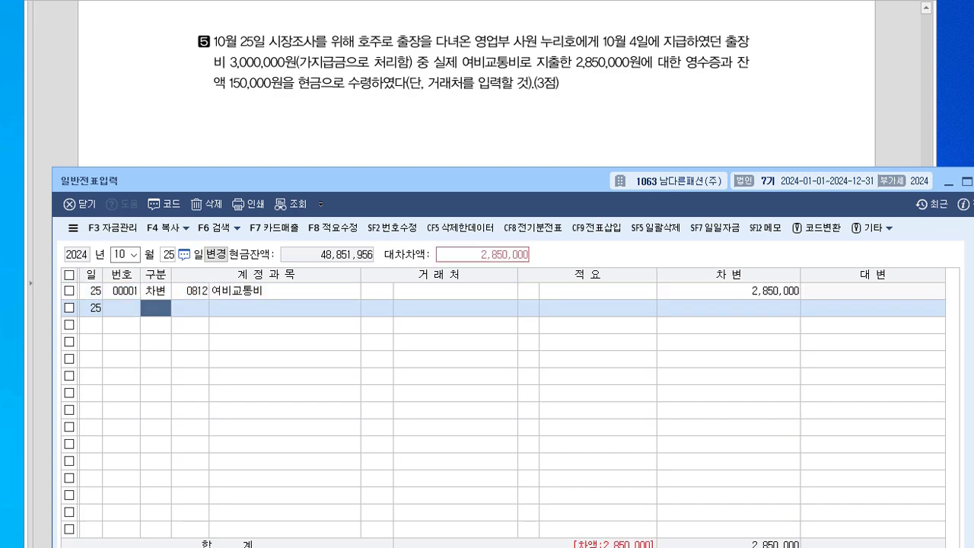
Add a second debit (차변) line to the October 25 voucher for 0101 현금 with the amount 150,000.
{"action": "type", "text": "3"}
{"action": "key", "text": "Return"}
{"action": "type", "text": "101"}
{"action": "key", "text": "Return"}
{"action": "key", "text": "Return"}
{"action": "key", "text": "Return"}
{"action": "key", "text": "Return"}
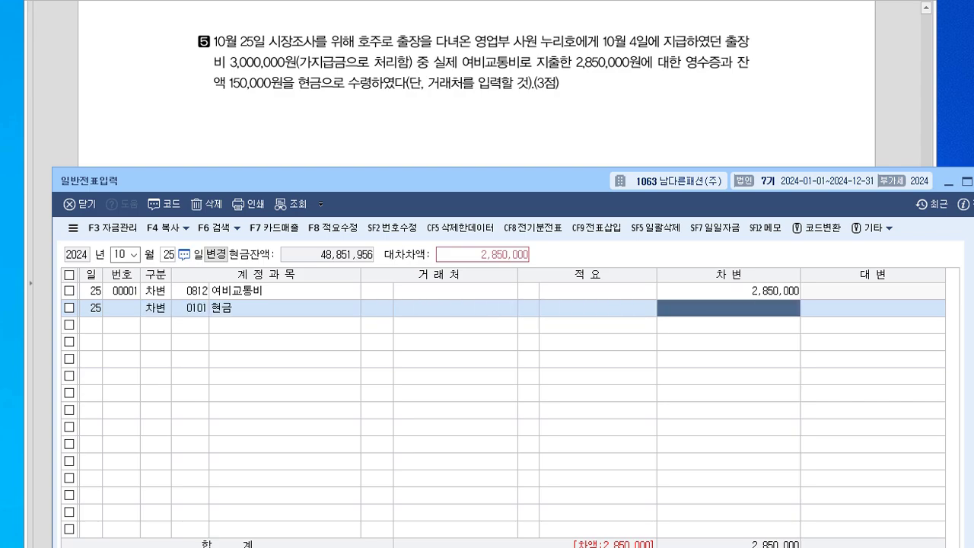
{"action": "type", "text": "150000"}
{"action": "key", "text": "Return"}
Add a credit (대변) line to the October 25 voucher for 0134 가지급금, amount 3,000,000, with the employee from the transaction as customer.
{"action": "type", "text": "4"}
{"action": "key", "text": "Return"}
{"action": "type", "text": "123"}
{"action": "key", "text": "Return"}
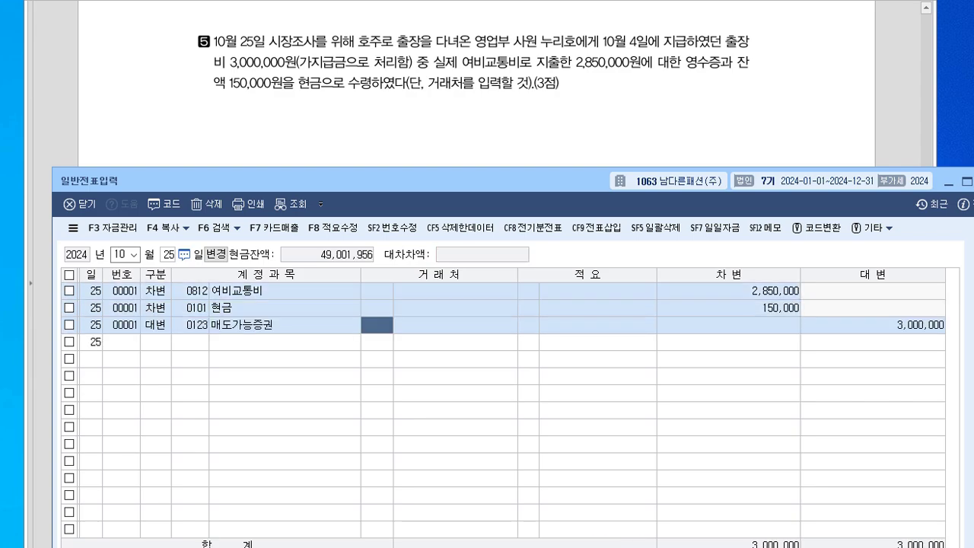
{"action": "key", "text": "Left"}
{"action": "type", "text": "134"}
{"action": "key", "text": "Return"}
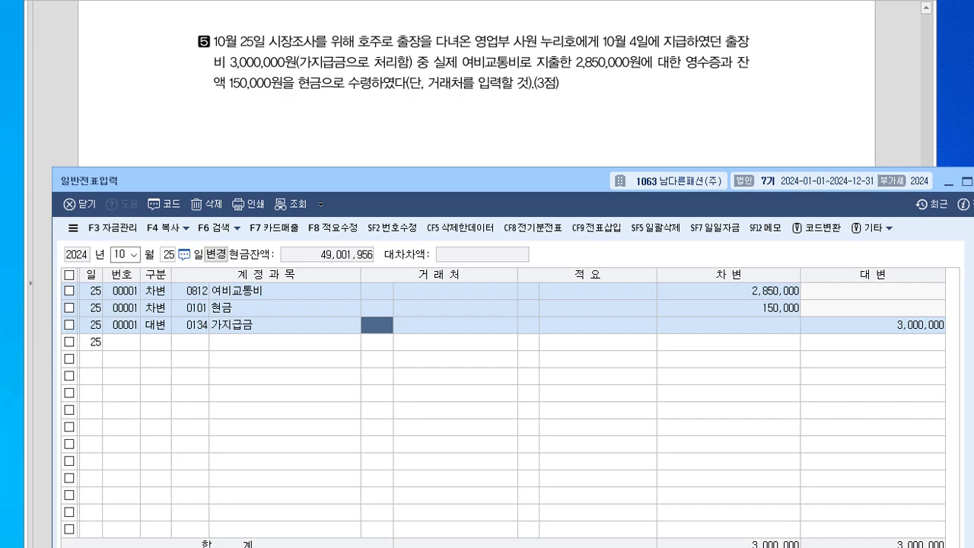
{"action": "type", "text": "누리"}
{"action": "key", "text": "Return"}
{"action": "key", "text": "Down"}
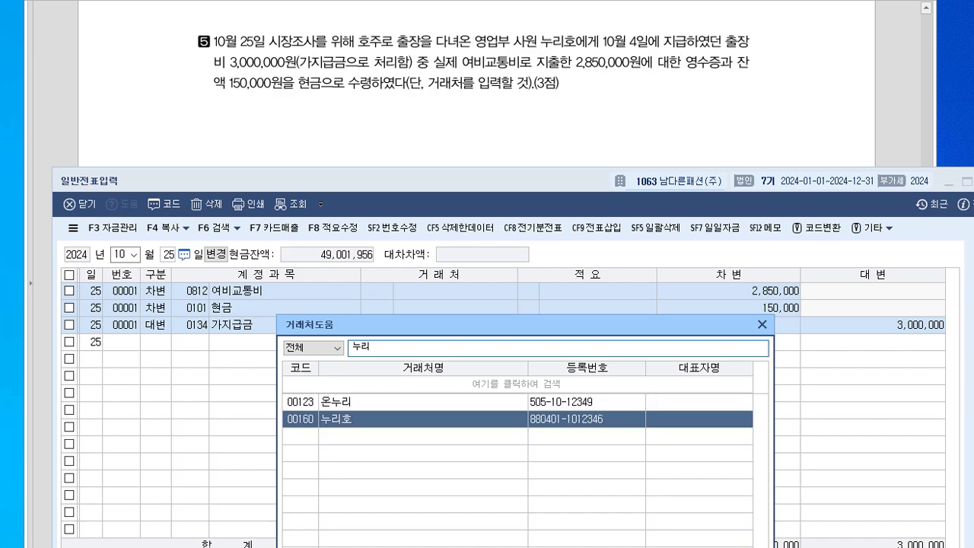
{"action": "key", "text": "Return"}
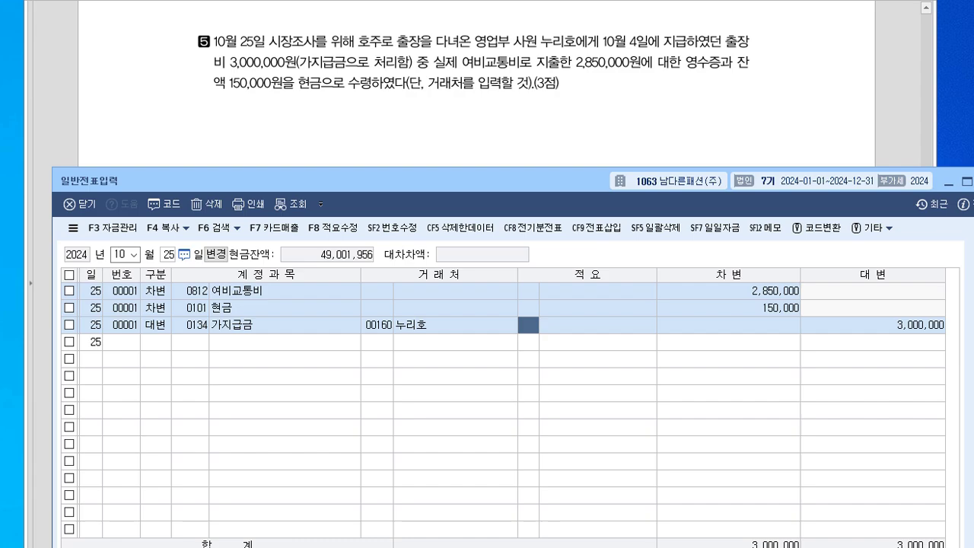
Consult the sixth transaction in the exam document and set the voucher date to November 4.
{"action": "key", "text": "alt+Tab"}
{"action": "scroll", "coordinate": [476, 274], "scroll_direction": "down", "scroll_amount": 4}
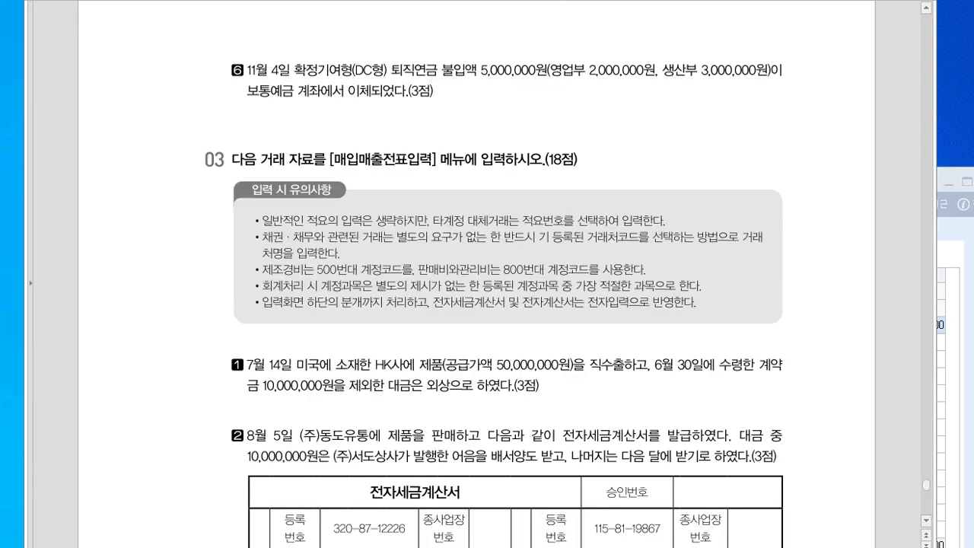
{"action": "key", "text": "alt+Tab"}
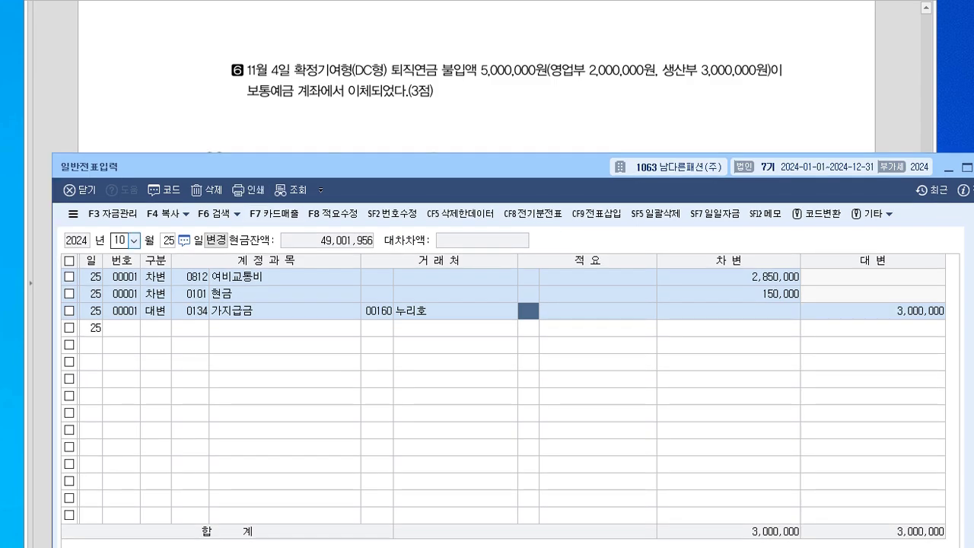
{"action": "left_click", "coordinate": [124, 240]}
{"action": "type", "text": "1"}
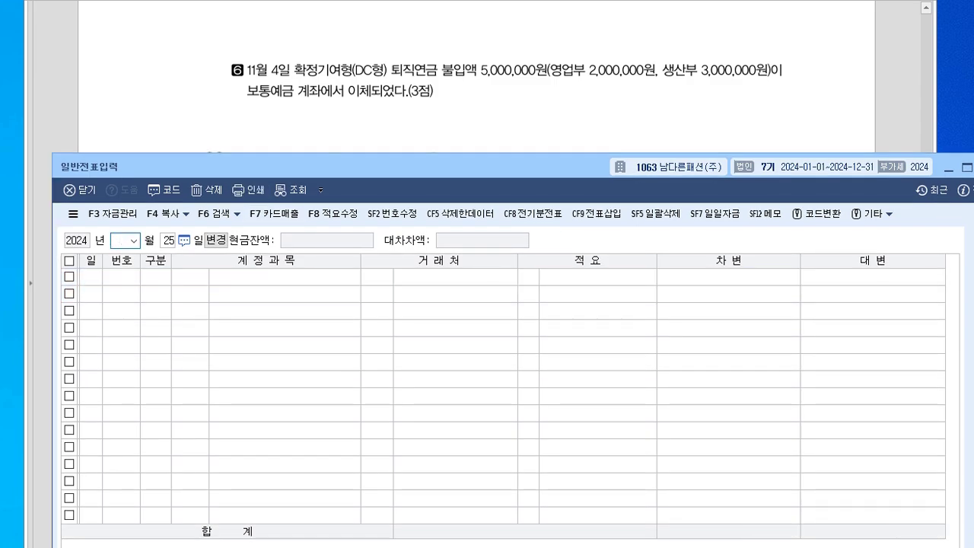
{"action": "type", "text": "114"}
{"action": "key", "text": "Return"}
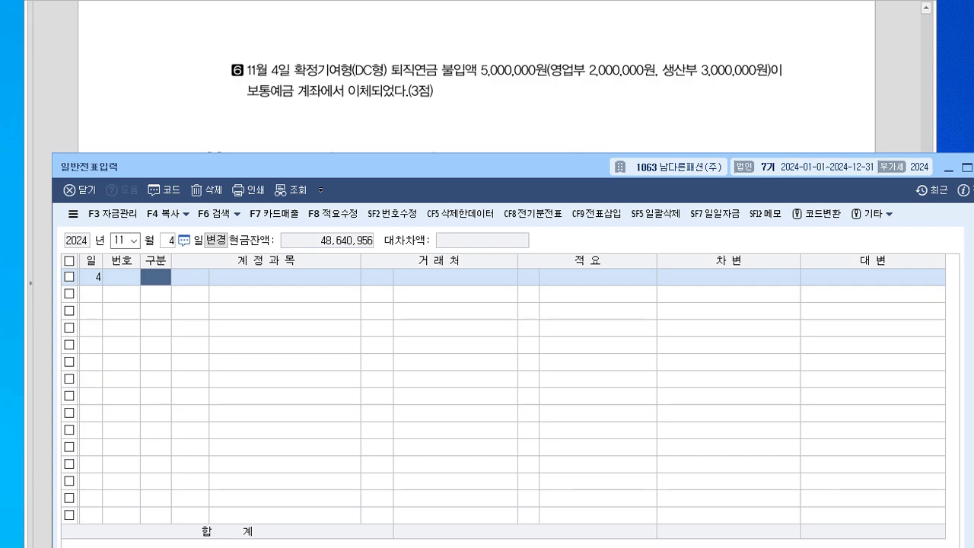
Enter a debit (차변) line on the November 4 voucher for 0806 퇴직급여 (판매관리비), amount 2,000,000, with no customer.
{"action": "type", "text": "3"}
{"action": "key", "text": "Return"}
{"action": "type", "text": "퇴직"}
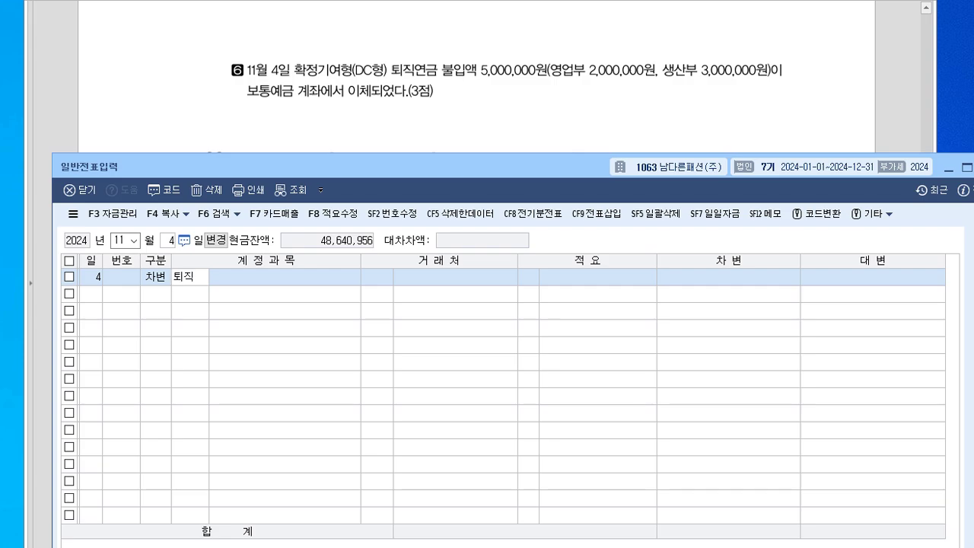
{"action": "key", "text": "Return"}
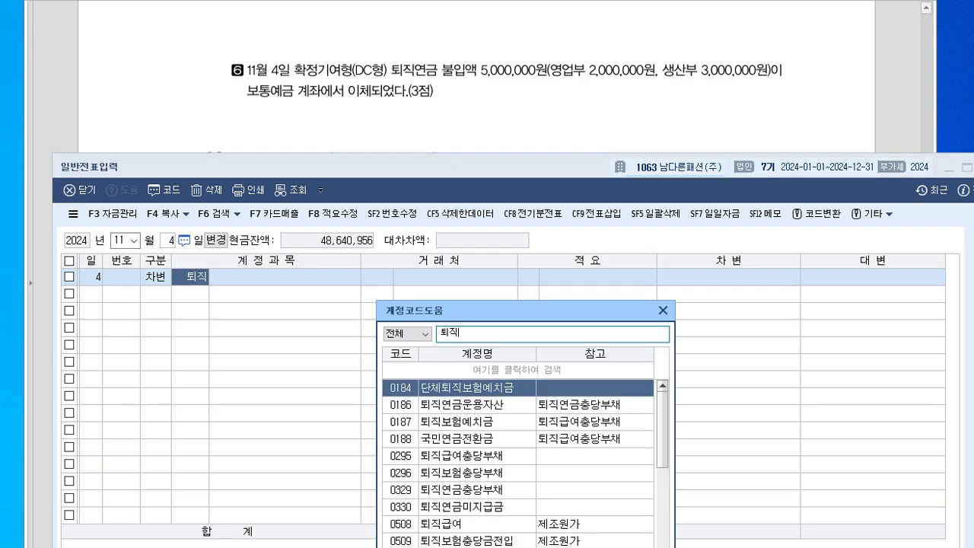
{"action": "type", "text": "급"}
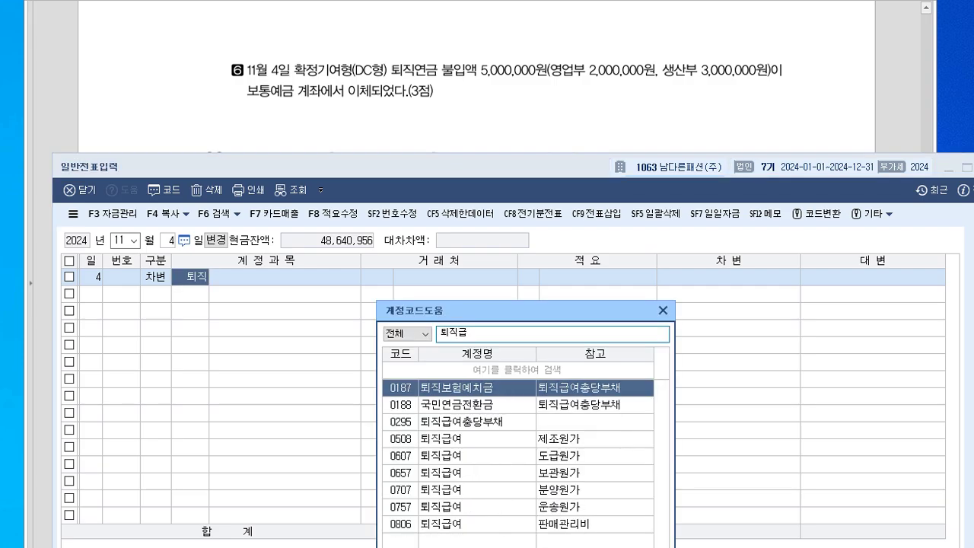
{"action": "key", "text": "Up"}
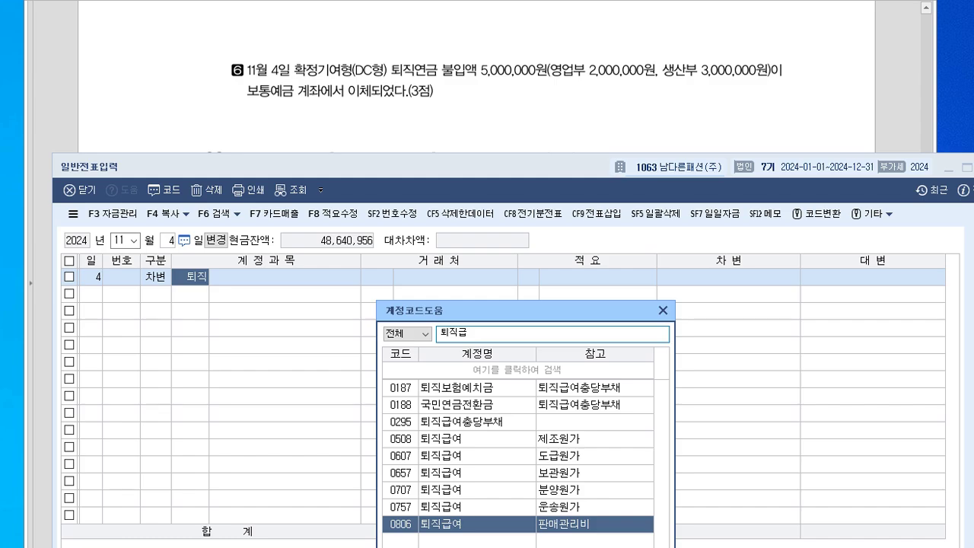
{"action": "key", "text": "Return"}
{"action": "key", "text": "Return"}
{"action": "type", "text": "2000000"}
{"action": "key", "text": "Return"}
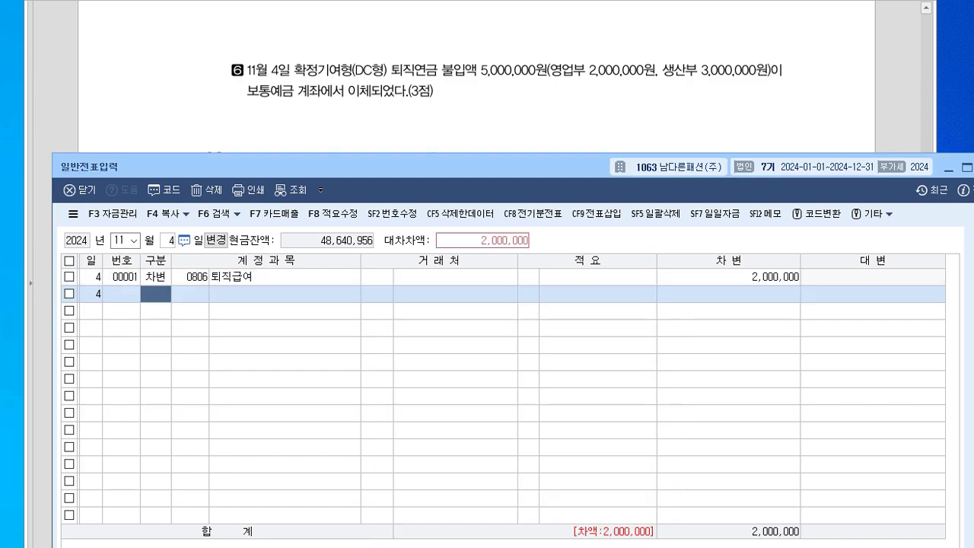
Add a second debit (차변) line to the November 4 voucher for 0508 퇴직급여 with the amount 3,000,000.
{"action": "type", "text": "3"}
{"action": "key", "text": "Return"}
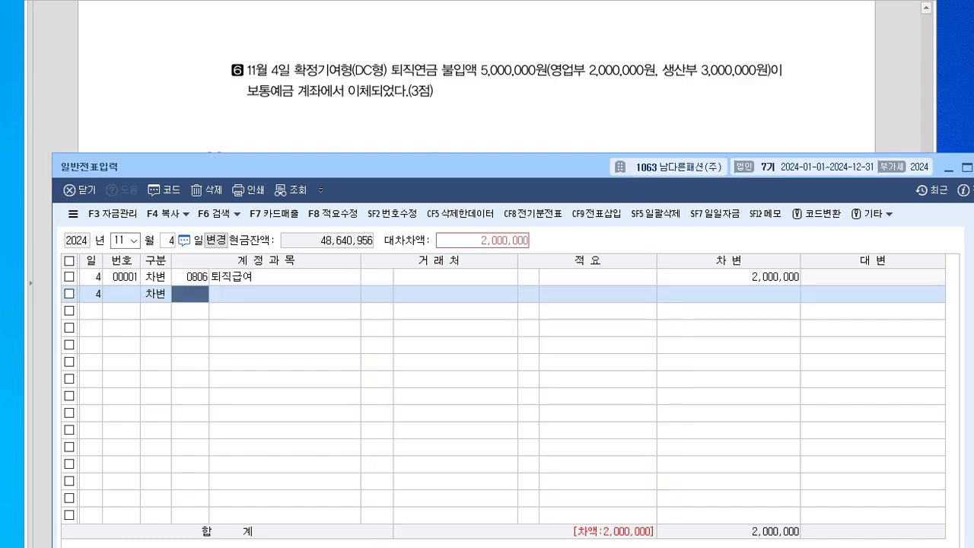
{"action": "type", "text": "508"}
{"action": "key", "text": "Return"}
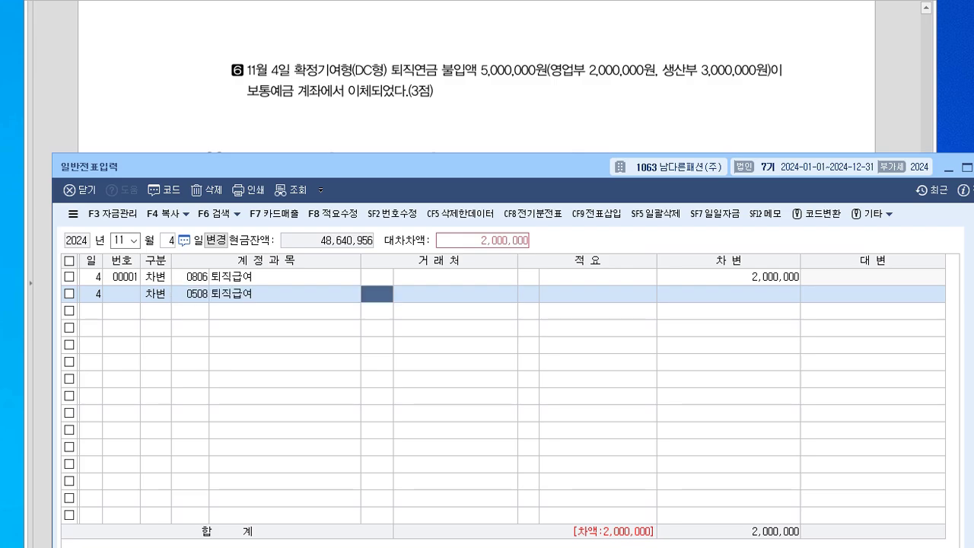
{"action": "key", "text": "Return"}
{"action": "key", "text": "Return"}
{"action": "key", "text": "Return"}
{"action": "type", "text": "3000000"}
{"action": "key", "text": "Return"}
Add a credit (대변) line to the November 4 voucher for 0103 보통예금 with the amount 5,000,000.
{"action": "type", "text": "4"}
{"action": "key", "text": "Return"}
{"action": "type", "text": "103"}
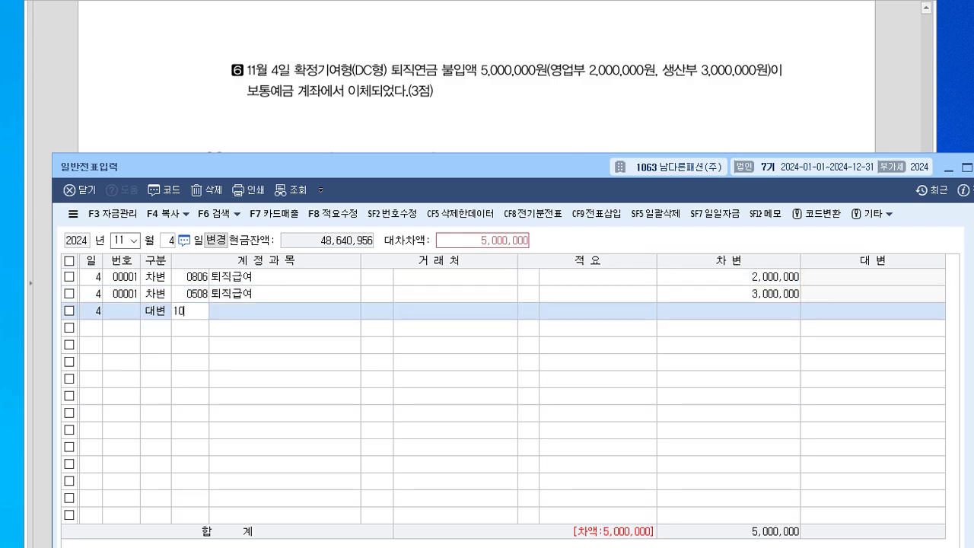
{"action": "key", "text": "Return"}
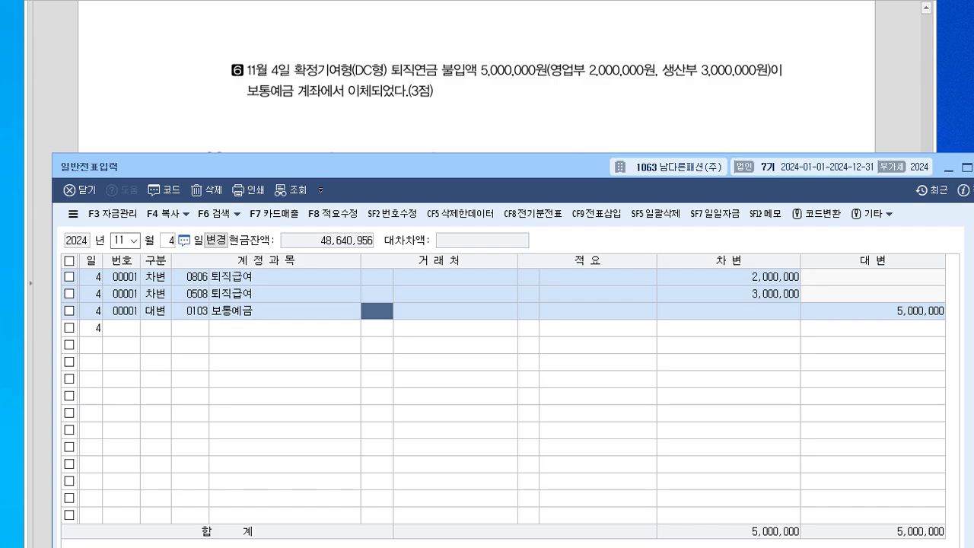
Consult problem 03's first transaction in the exam document and open 매입매출전표입력 for July 14.
{"action": "key", "text": "alt+Tab"}
{"action": "scroll", "coordinate": [487, 274], "scroll_direction": "down", "scroll_amount": 1}
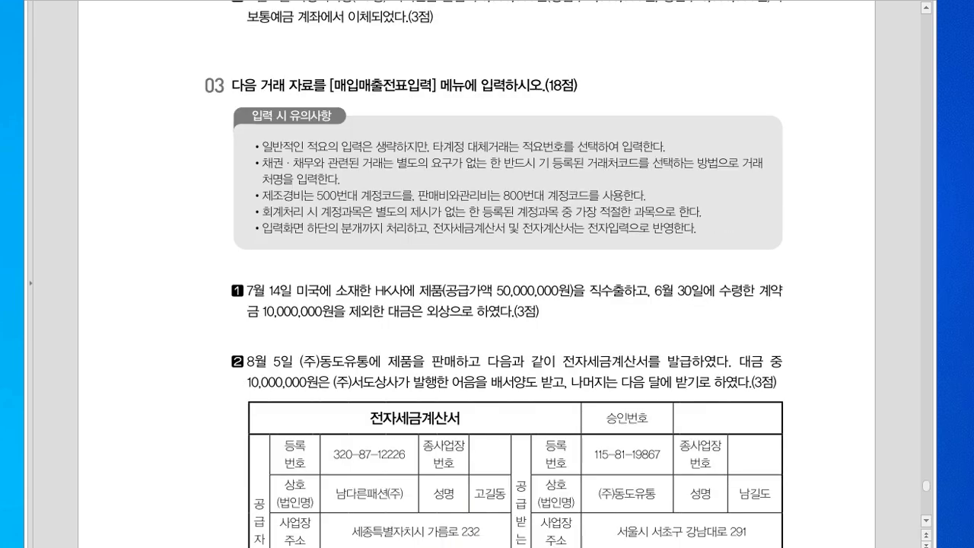
{"action": "scroll", "coordinate": [487, 304], "scroll_direction": "down", "scroll_amount": 5}
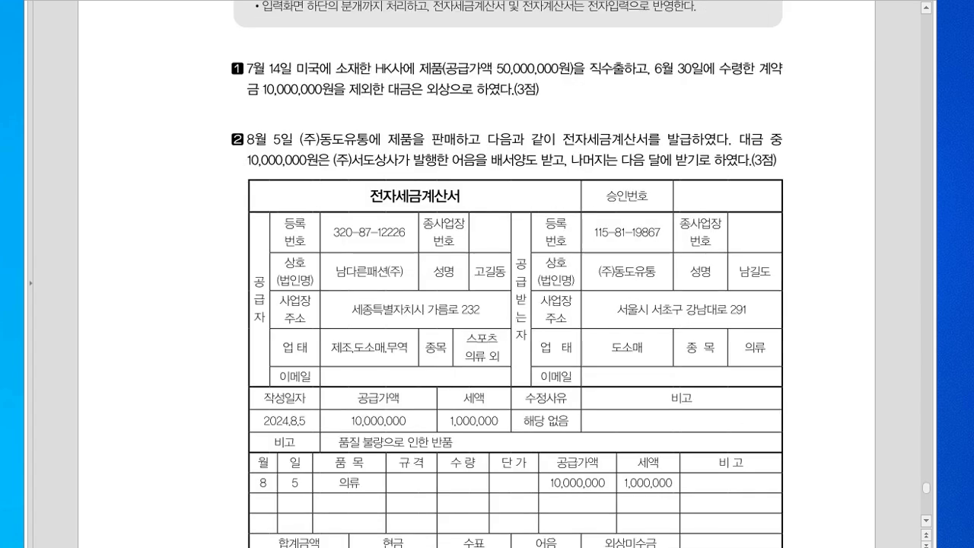
{"action": "key", "text": "alt+Tab"}
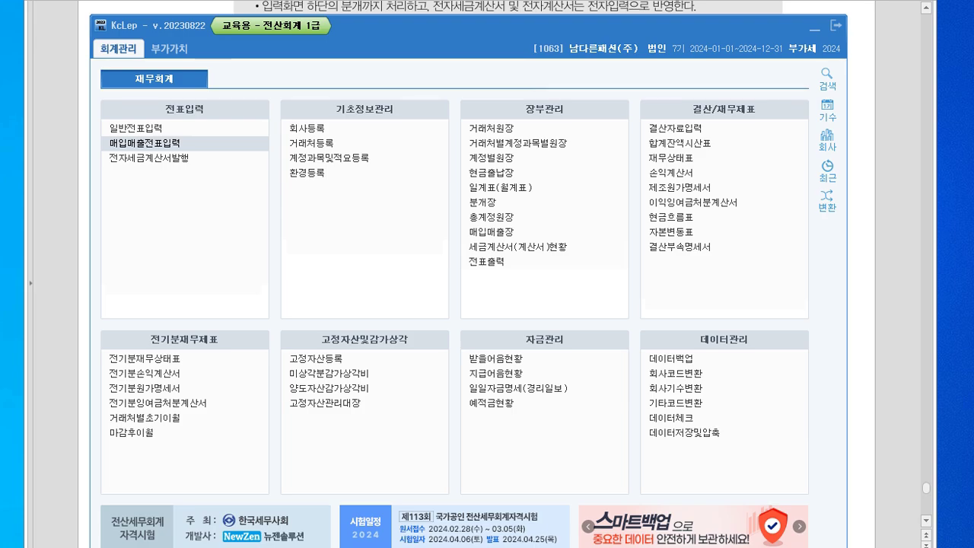
{"action": "left_click", "coordinate": [145, 143]}
{"action": "type", "text": "7"}
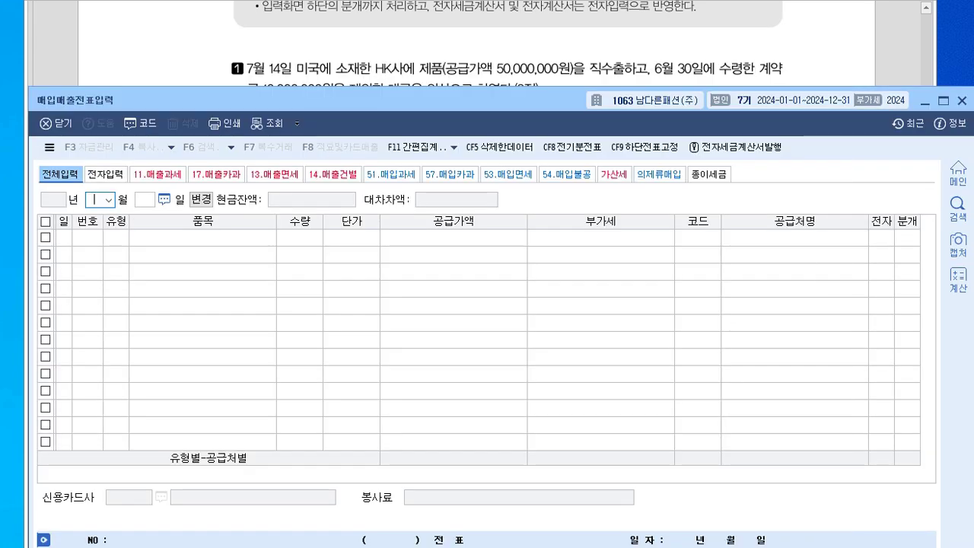
{"action": "key", "text": "Return"}
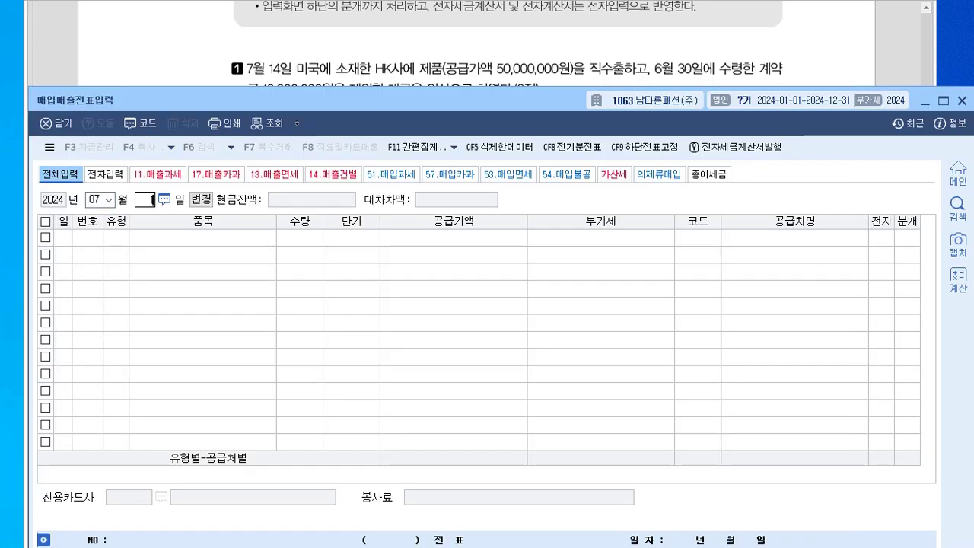
{"action": "type", "text": "14"}
{"action": "key", "text": "Return"}
Enter a July 14 sales line of type 16.수출 with item 제품 and a supply value (공급가액) of 50,000,000.
{"action": "left_click_drag", "start_coordinate": [487, 86], "coordinate": [487, 249]}
{"action": "left_click_drag", "start_coordinate": [380, 262], "coordinate": [365, 126]}
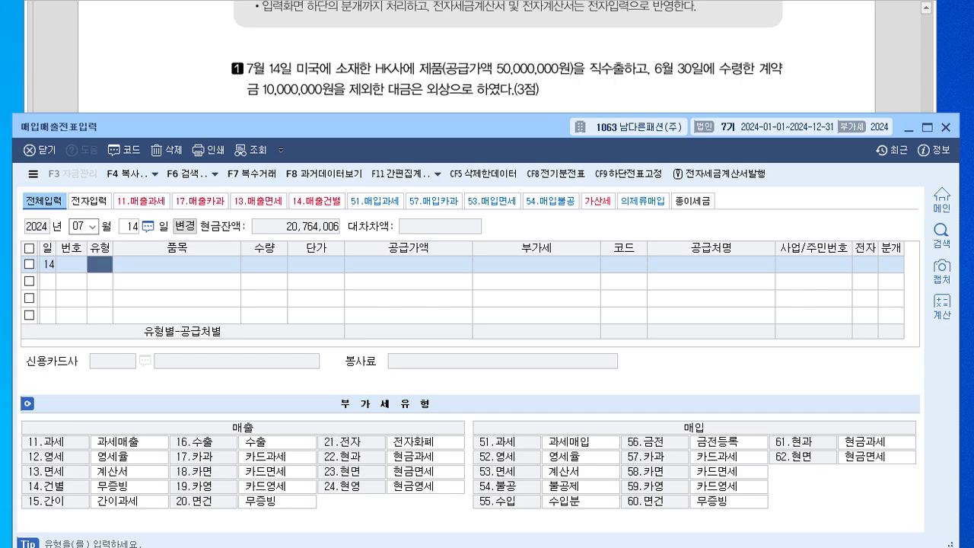
{"action": "left_click_drag", "start_coordinate": [365, 126], "coordinate": [370, 122]}
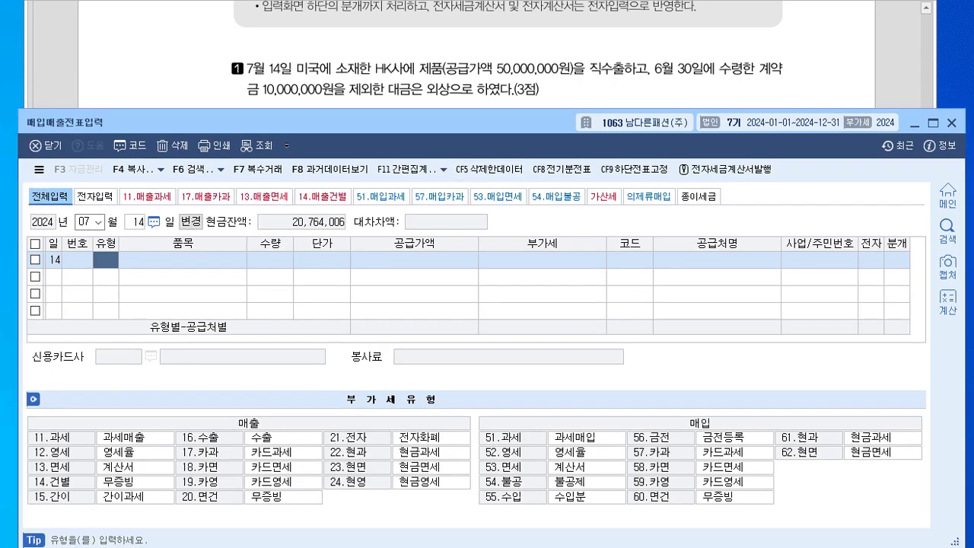
{"action": "type", "text": "16"}
{"action": "key", "text": "Return"}
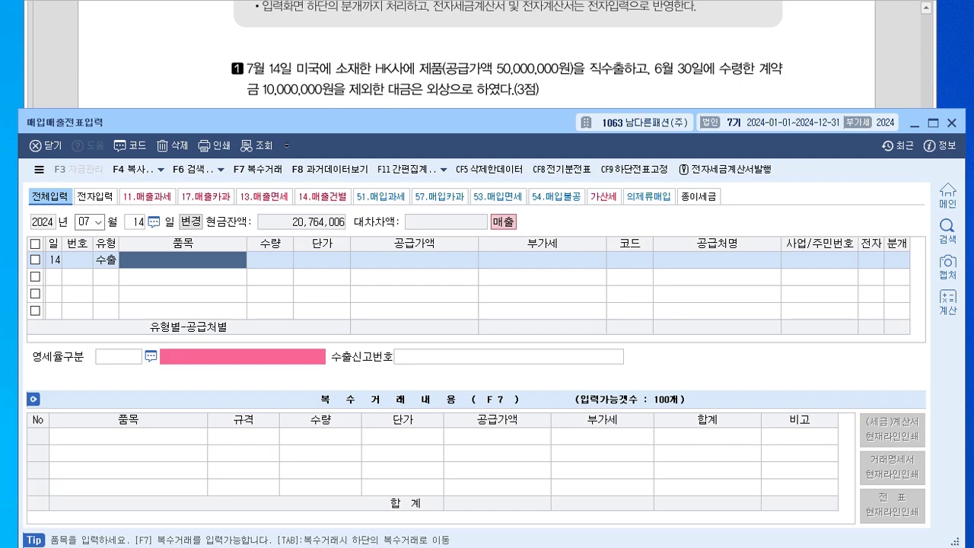
{"action": "type", "text": "제품"}
{"action": "key", "text": "Return"}
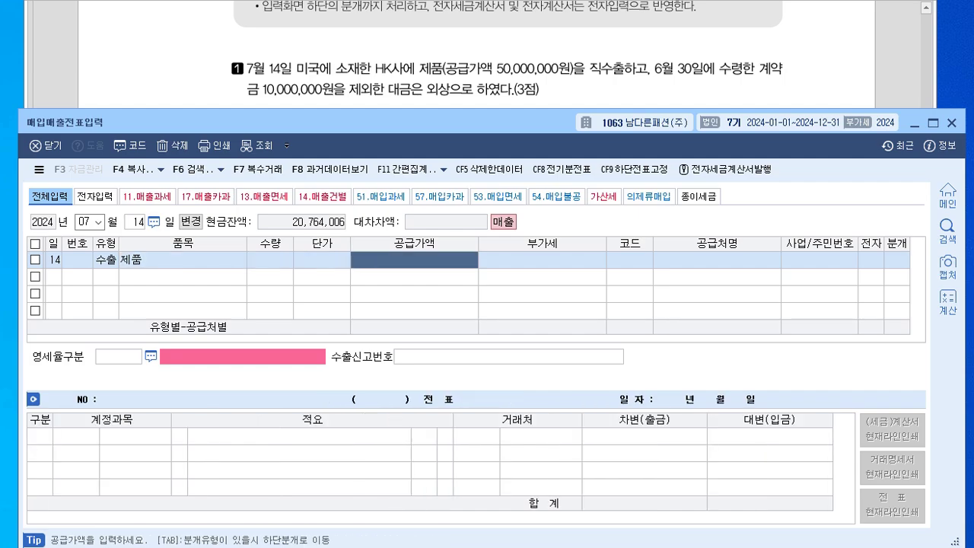
{"action": "type", "text": "50000000"}
{"action": "key", "text": "Return"}
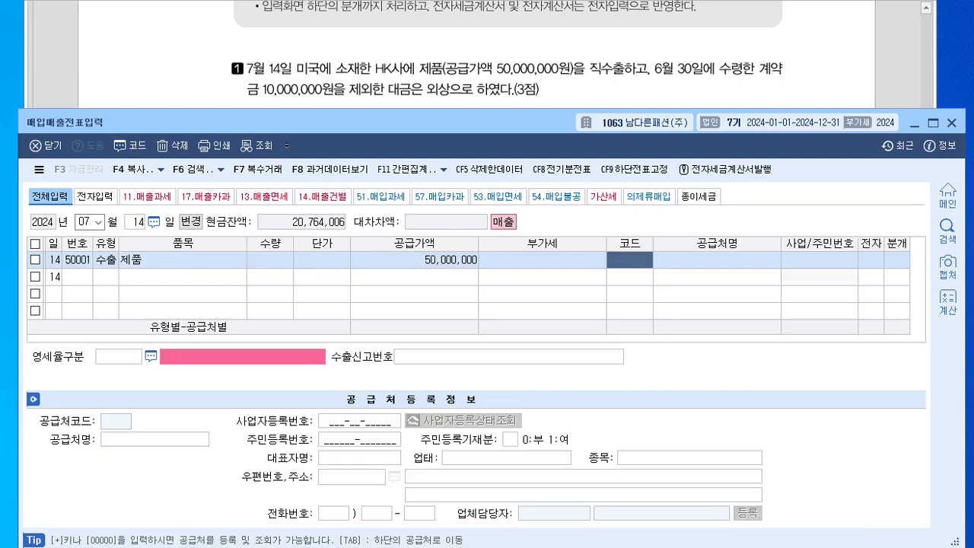
Assign HK사 as the customer of the export sale and set 영세율구분 to 1 직접수출(대행수출 포함), leaving 수출신고번호 blank.
{"action": "type", "text": "HK"}
{"action": "key", "text": "Return"}
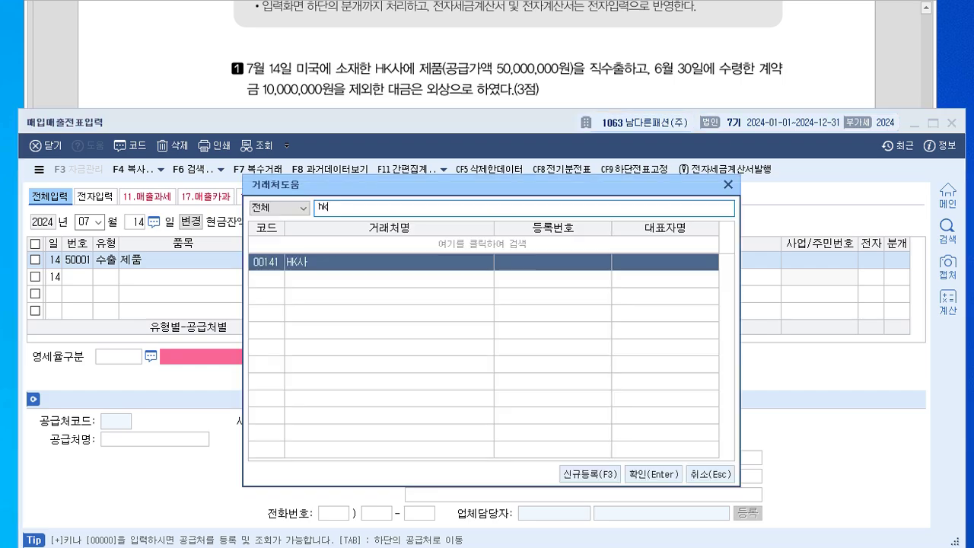
{"action": "key", "text": "Return"}
{"action": "key", "text": "Return"}
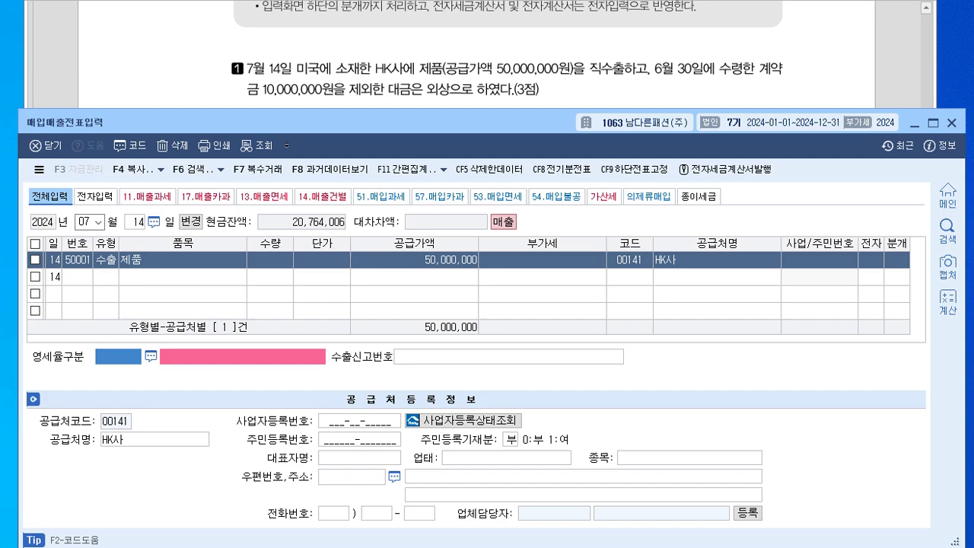
{"action": "key", "text": "F2"}
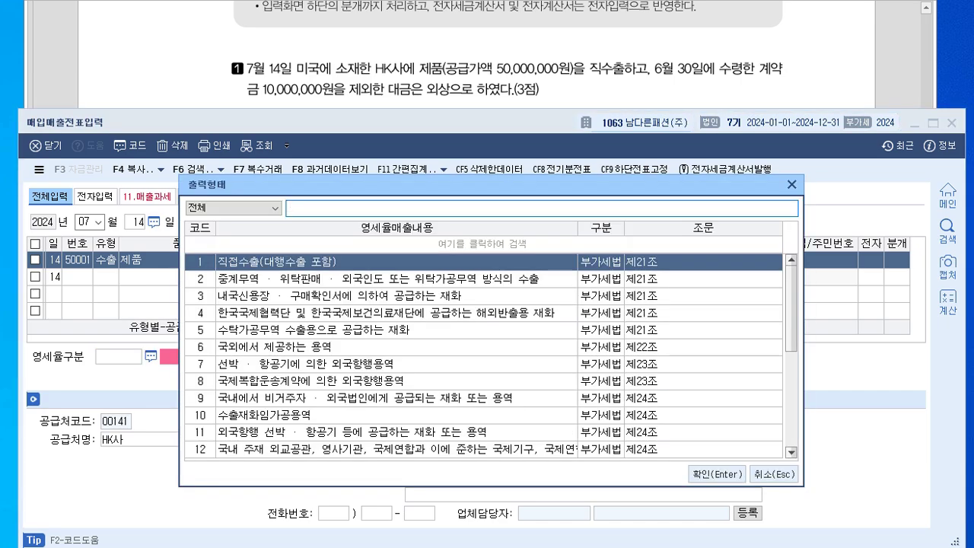
{"action": "key", "text": "Return"}
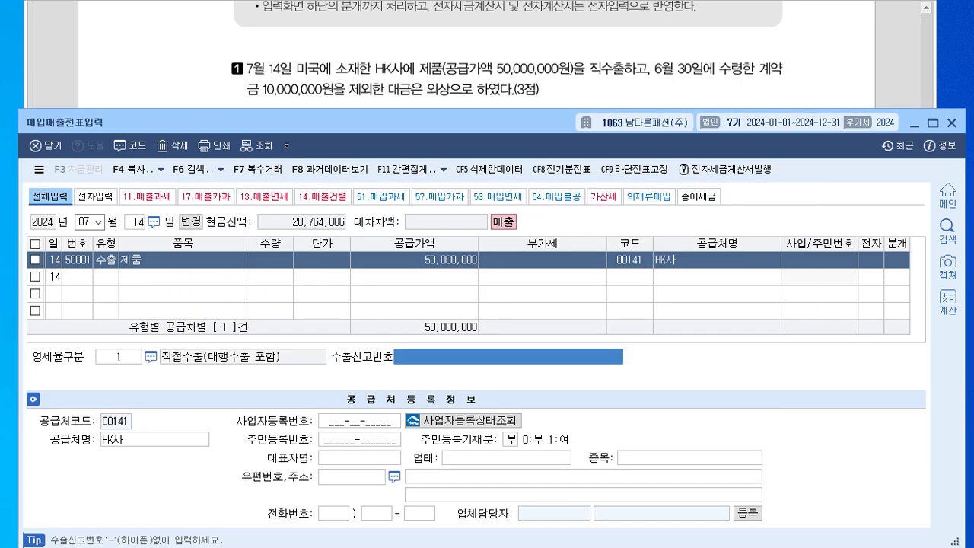
{"action": "key", "text": "Return"}
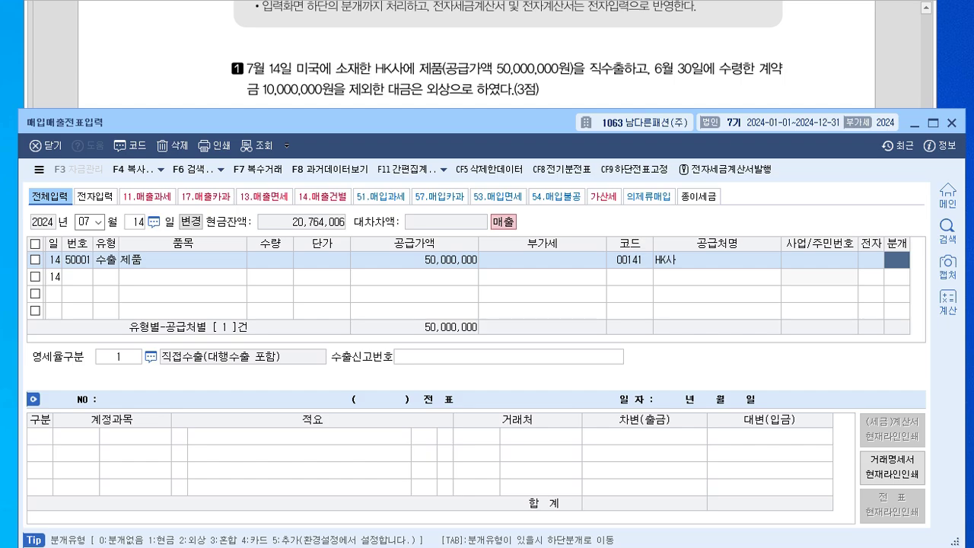
Set the export sale's 분개 type to 혼합 and add a debit (차변) line for 0259 선수금, amount 10,000,000.
{"action": "type", "text": "3"}
{"action": "key", "text": "Return"}
{"action": "type", "text": "3"}
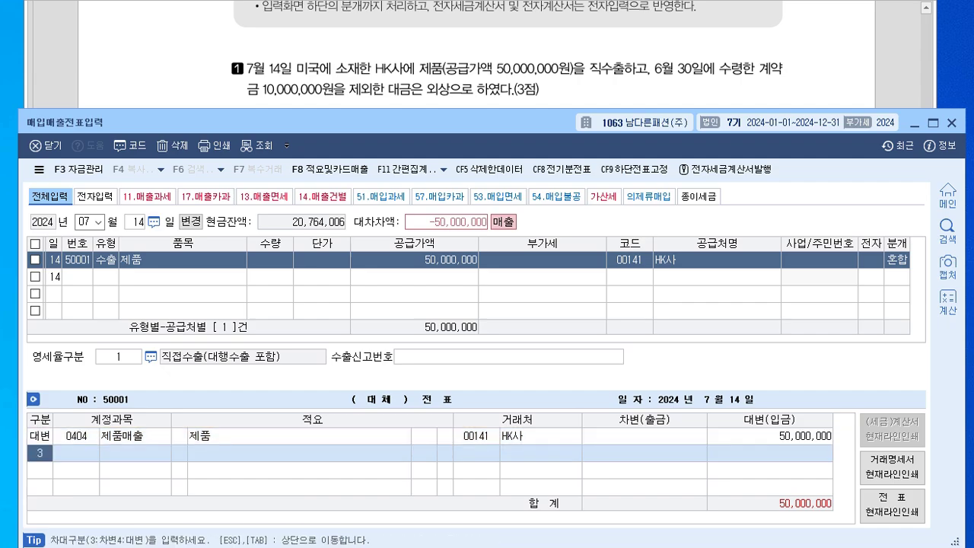
{"action": "key", "text": "Return"}
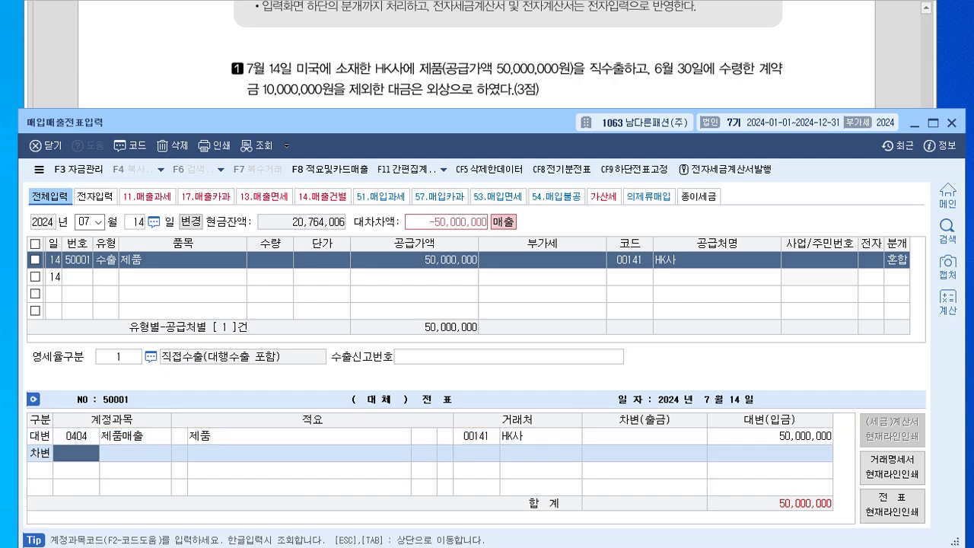
{"action": "type", "text": "259"}
{"action": "key", "text": "Return"}
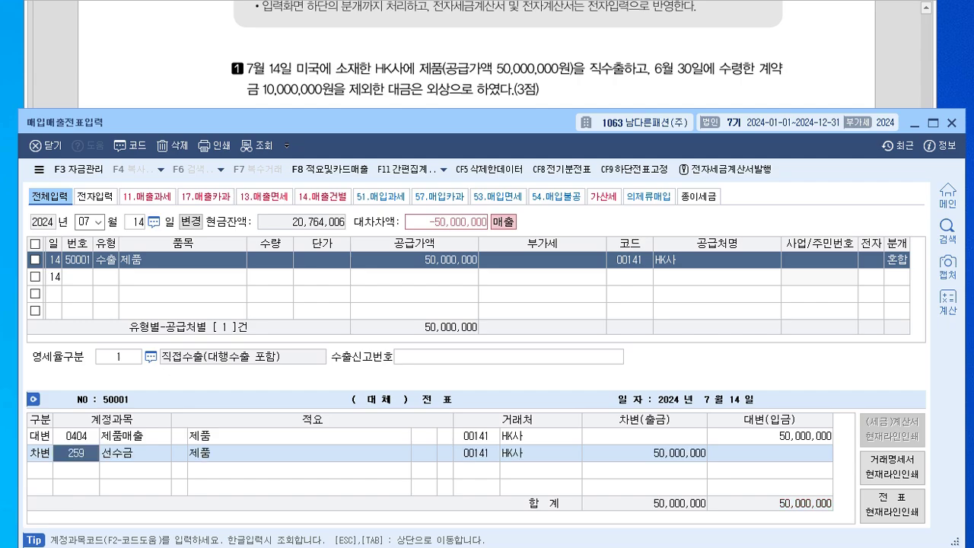
{"action": "key", "text": "Return"}
{"action": "type", "text": "10000000"}
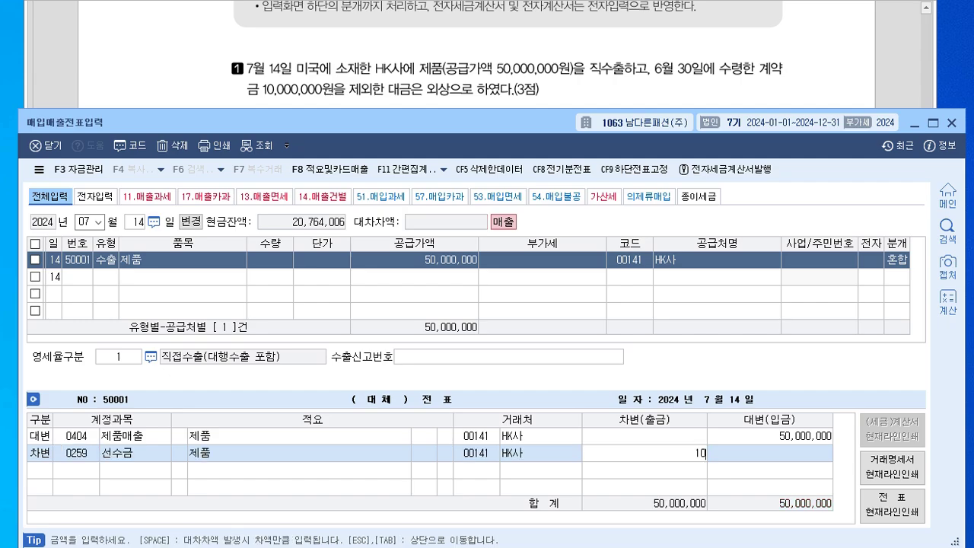
{"action": "key", "text": "Return"}
Add another debit (차변) line to the export sale's journal for 0108 외상매출금 with the amount 40,000,000.
{"action": "type", "text": "3"}
{"action": "key", "text": "Return"}
{"action": "type", "text": "108"}
{"action": "key", "text": "Return"}
{"action": "key", "text": "Return"}
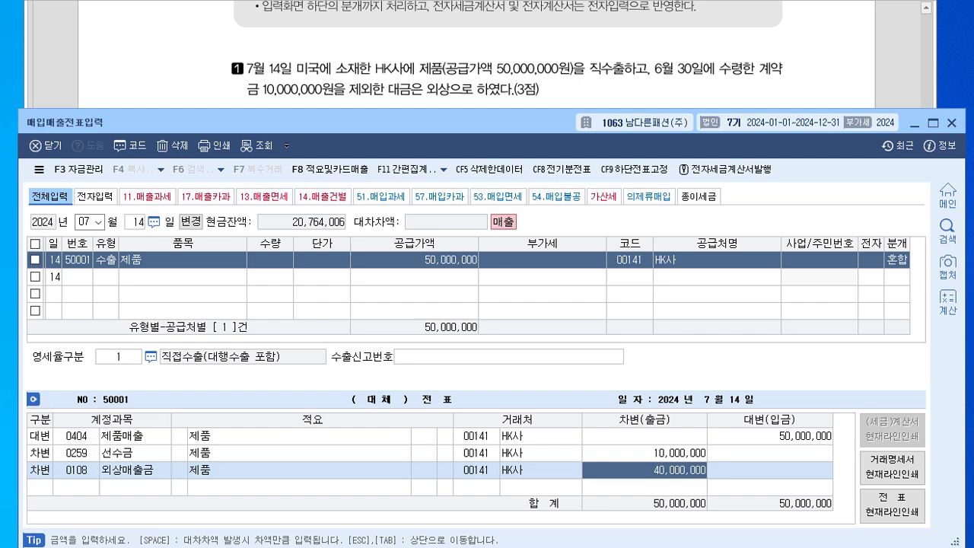
Consult problem 03's second transaction and its tax invoice in the exam document, and set the voucher date to August 5.
{"action": "key", "text": "alt+Tab"}
{"action": "scroll", "coordinate": [476, 274], "scroll_direction": "down", "scroll_amount": 2}
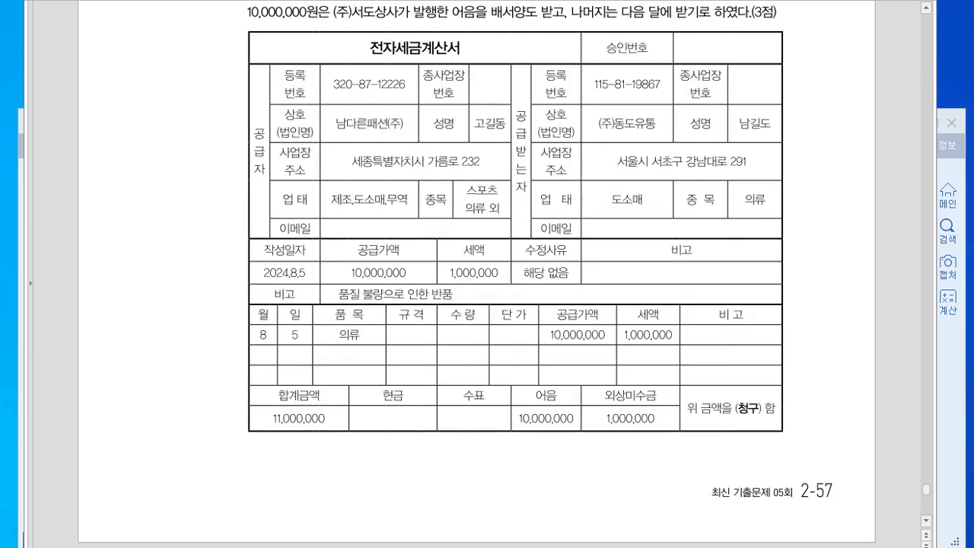
{"action": "scroll", "coordinate": [476, 274], "scroll_direction": "up", "scroll_amount": 2}
{"action": "scroll", "coordinate": [477, 274], "scroll_direction": "down", "scroll_amount": 1}
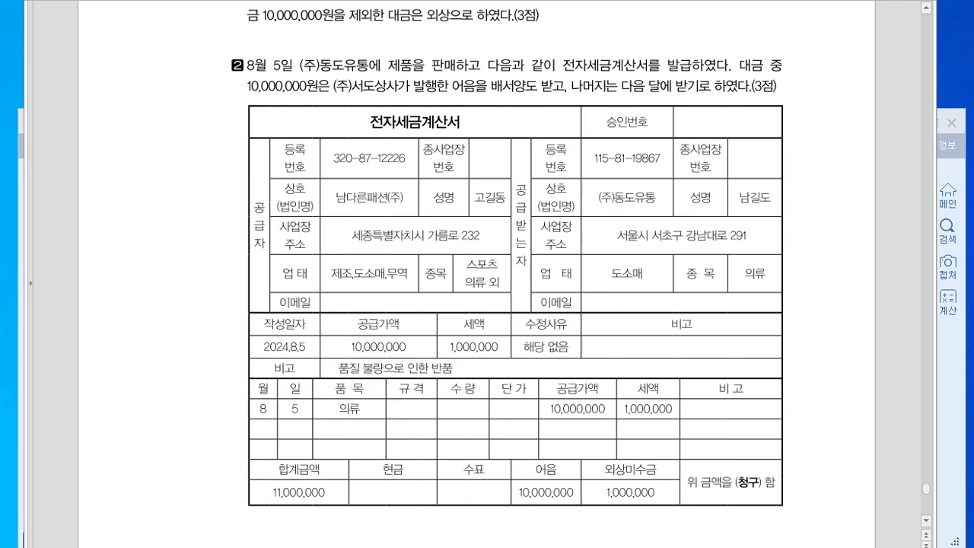
{"action": "key", "text": "alt+Tab"}
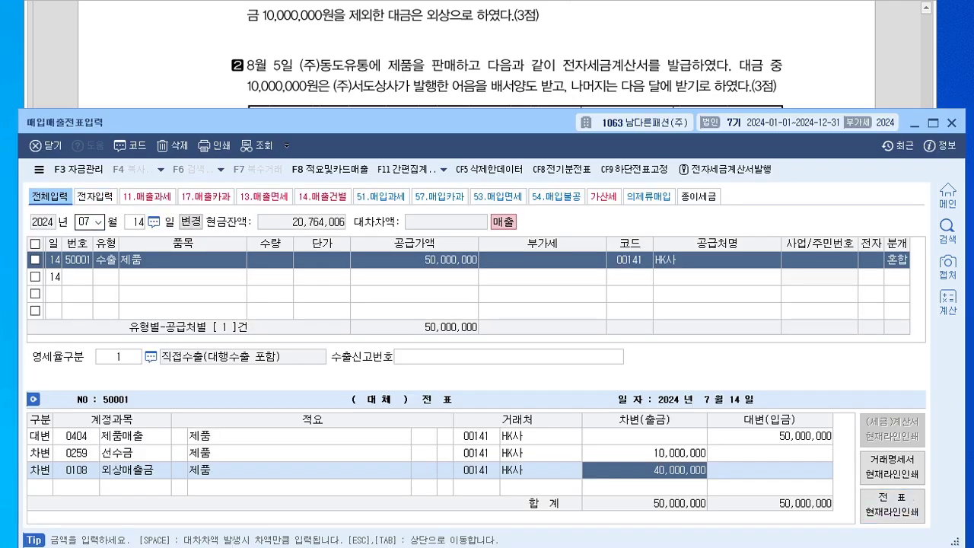
{"action": "left_click", "coordinate": [85, 223]}
{"action": "type", "text": "08"}
{"action": "key", "text": "Return"}
{"action": "type", "text": "5"}
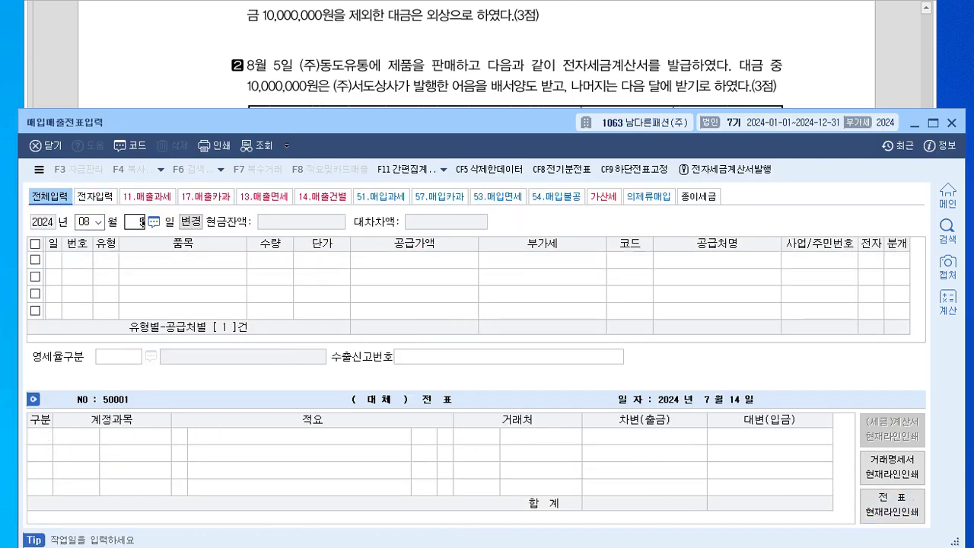
{"action": "key", "text": "Return"}
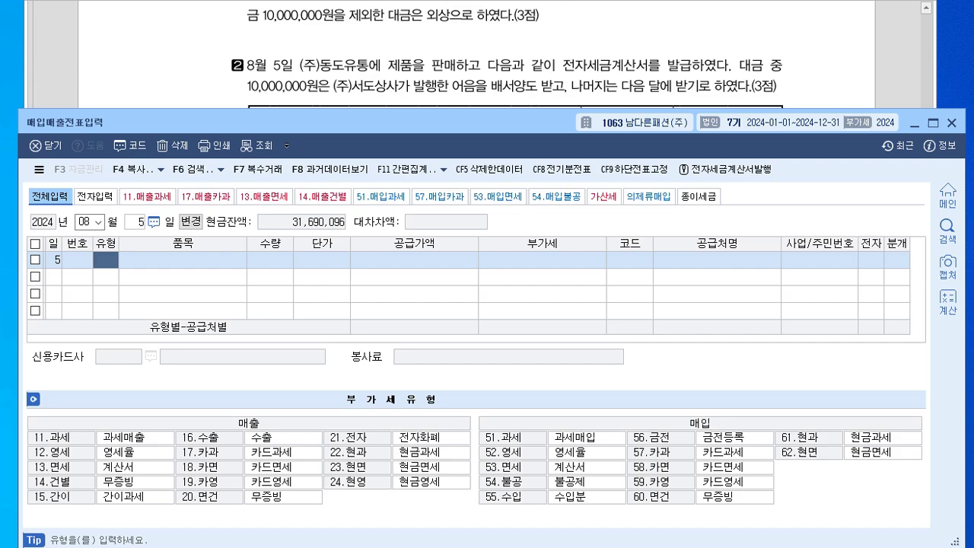
{"action": "key", "text": "ctrl+2"}
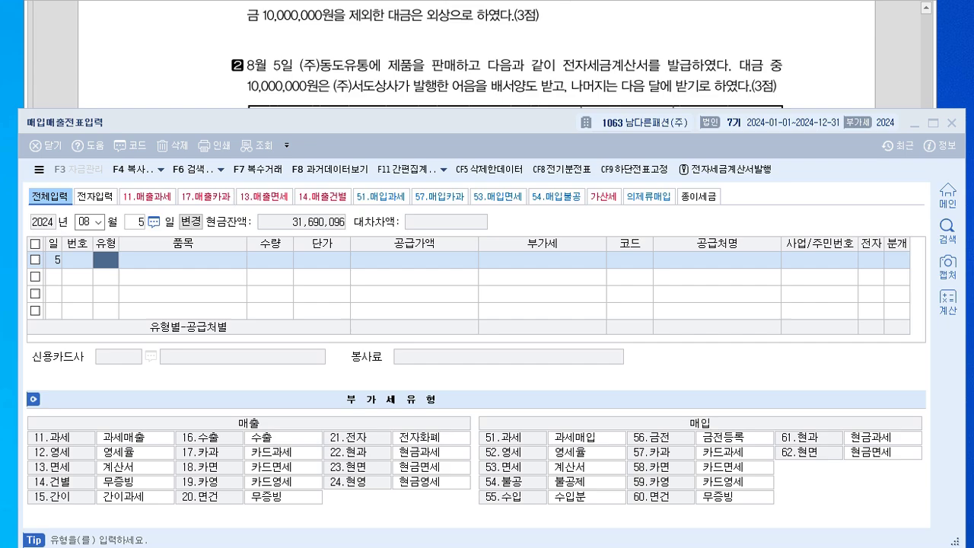
Enter the August 5 sale as type 11 과세 with the item 의류 and a 공급가액 of 10,000,000.
{"action": "left_click", "coordinate": [105, 260]}
{"action": "type", "text": "11"}
{"action": "key", "text": "Return"}
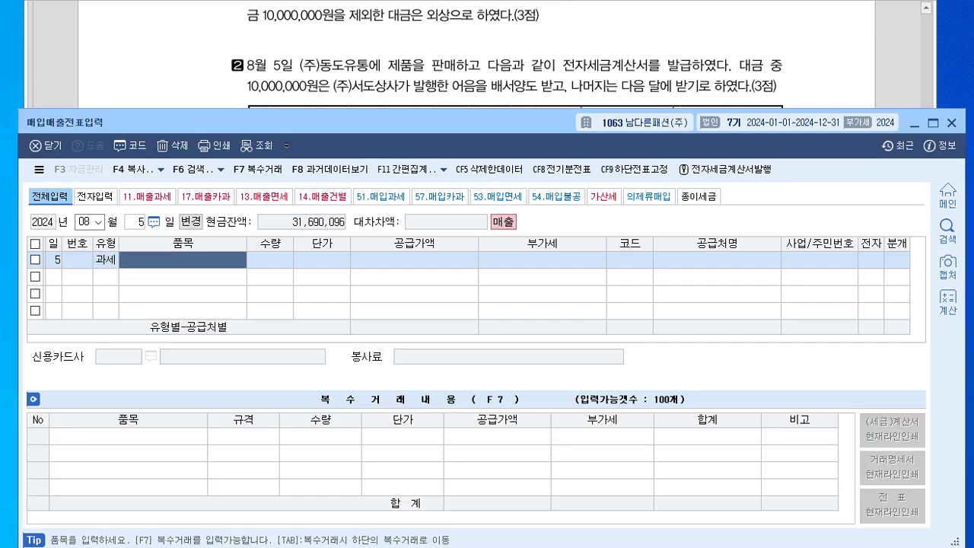
{"action": "type", "text": "의류"}
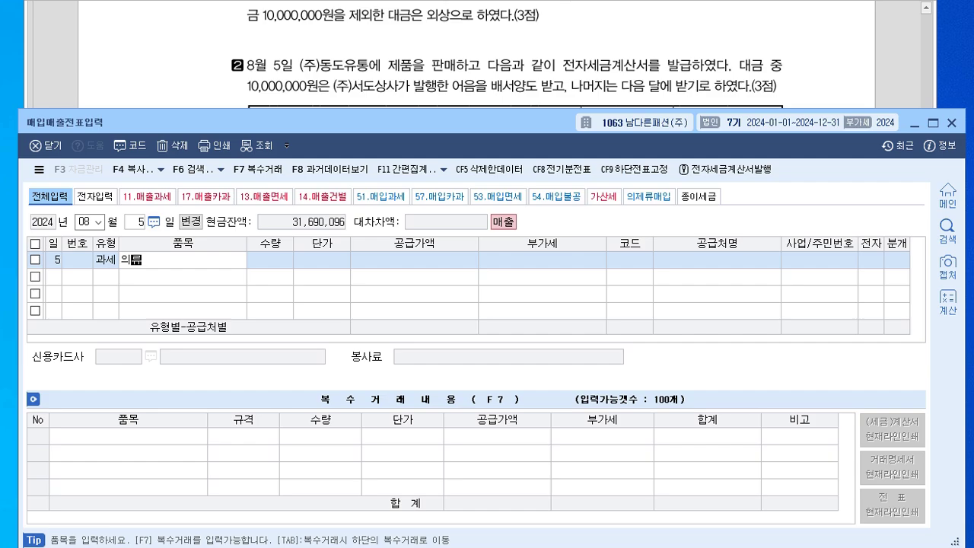
{"action": "key", "text": "Return"}
{"action": "key", "text": "Return"}
{"action": "key", "text": "Return"}
{"action": "type", "text": "10000000"}
{"action": "key", "text": "Return"}
{"action": "key", "text": "Return"}
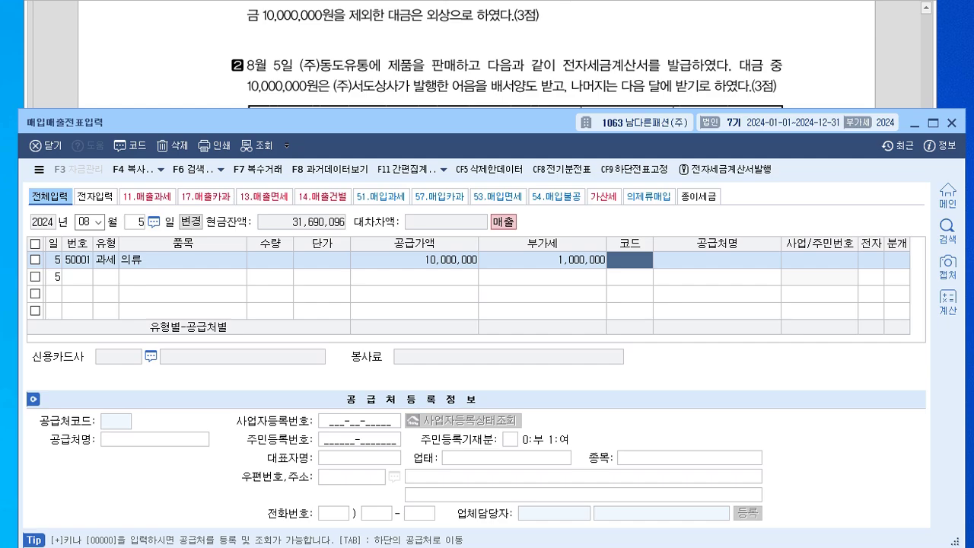
Assign (주)동도유통 as the customer of the August 5 sale and set 전자 to 여 for the electronic tax invoice.
{"action": "type", "text": "동도"}
{"action": "key", "text": "Return"}
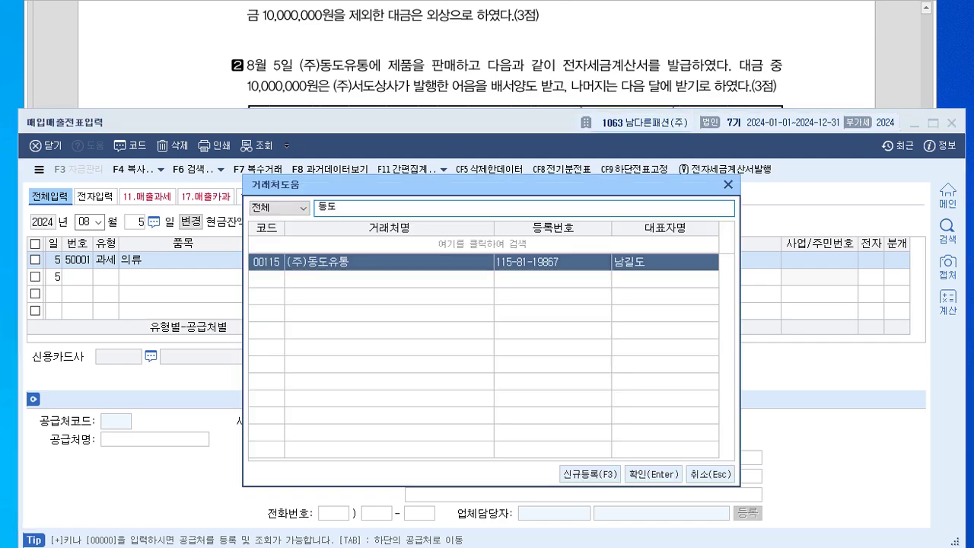
{"action": "key", "text": "Return"}
{"action": "key", "text": "Return"}
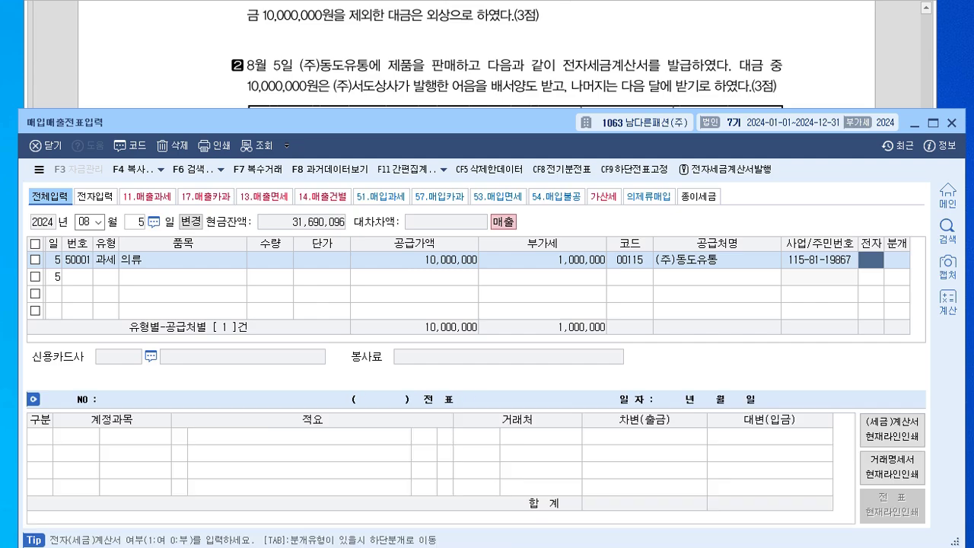
{"action": "key", "text": "1"}
{"action": "key", "text": "Return"}
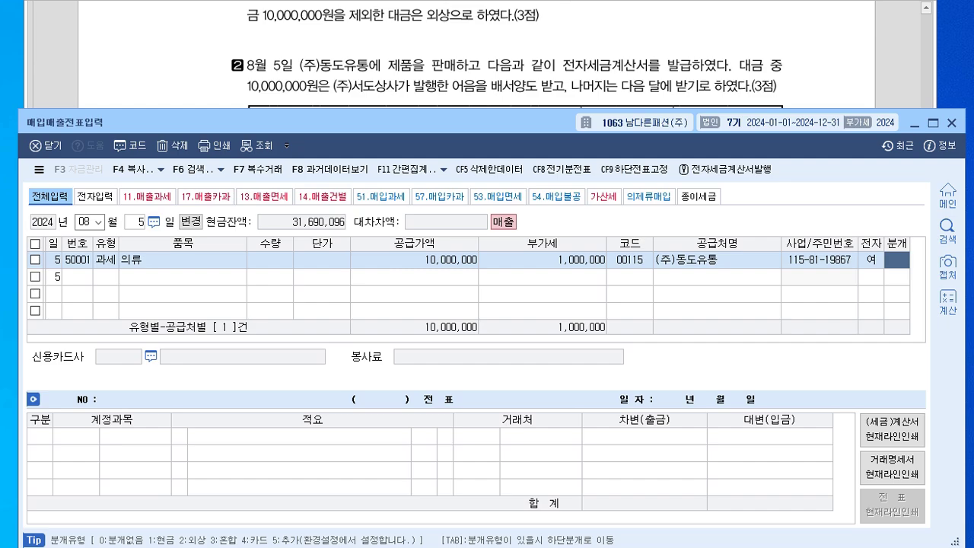
Set the August 5 sale's 분개 type to 혼합 and add a debit (차변) line for 0110 받을어음.
{"action": "type", "text": "3"}
{"action": "key", "text": "Return"}
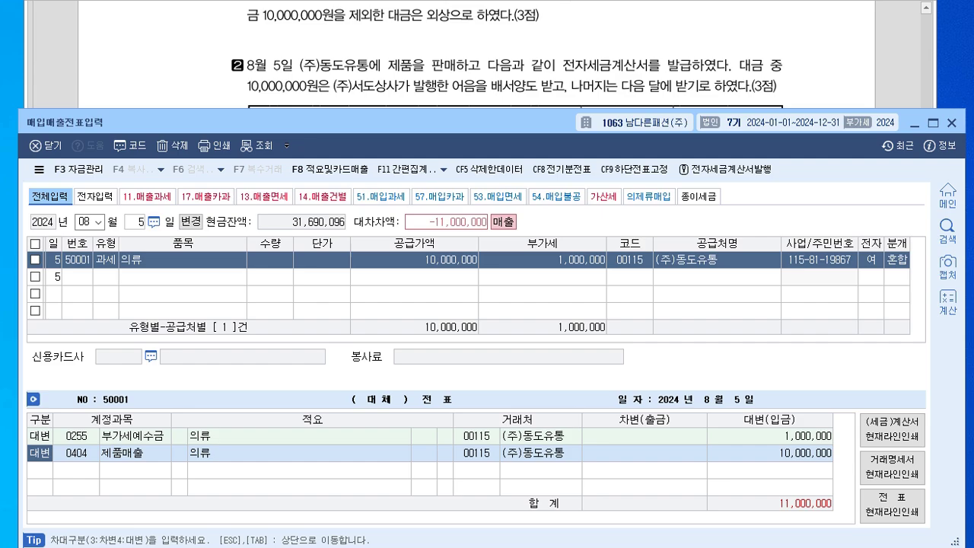
{"action": "type", "text": "3"}
{"action": "key", "text": "Return"}
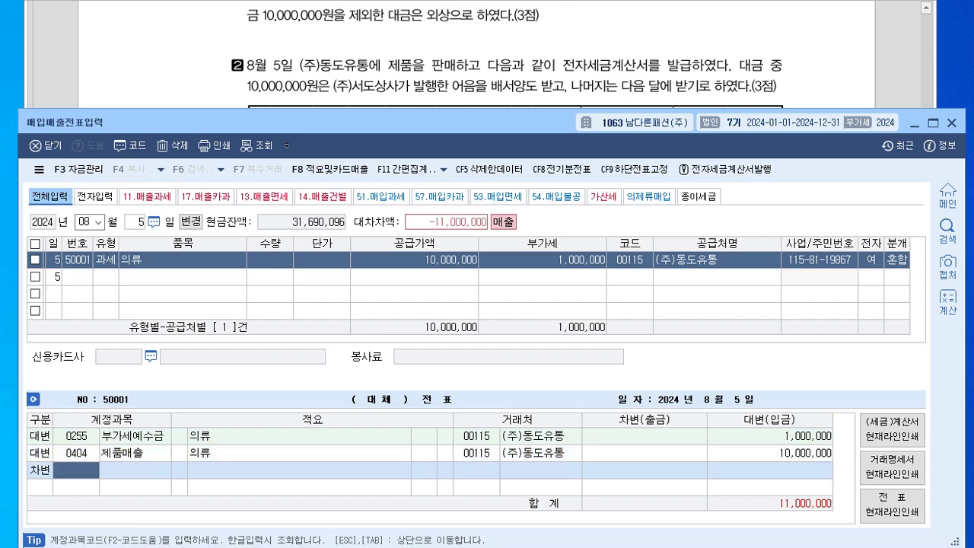
{"action": "type", "text": "10"}
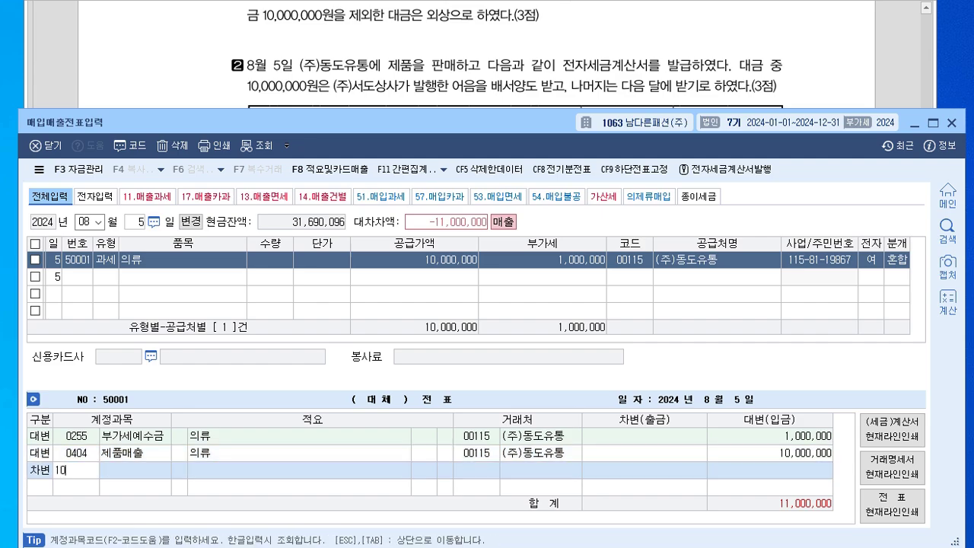
{"action": "key", "text": "Return"}
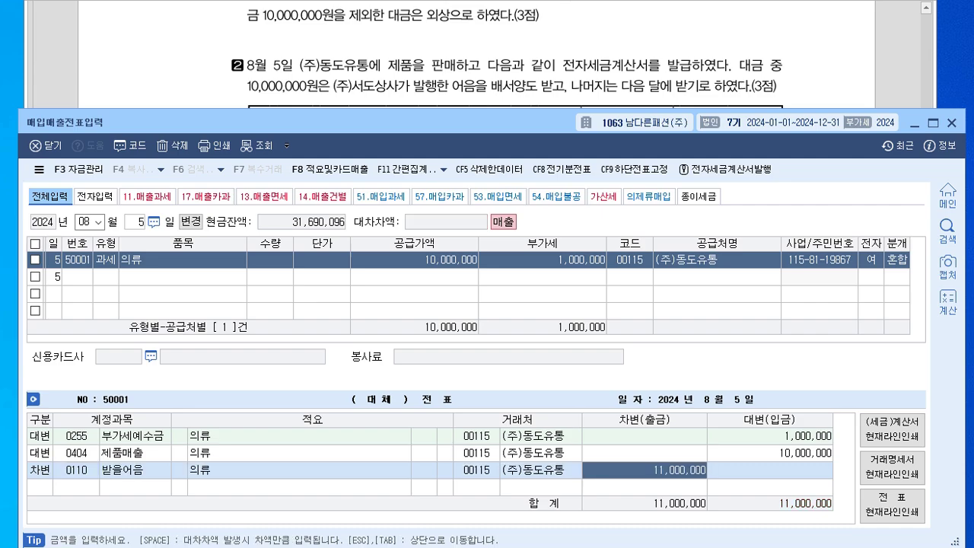
Change the 받을어음 line's 거래처 to (주)서도상사 and set its debit amount to 10,000,000.
{"action": "key", "text": "Left"}
{"action": "key", "text": "Left"}
{"action": "type", "text": "서도"}
{"action": "key", "text": "Return"}
{"action": "key", "text": "Return"}
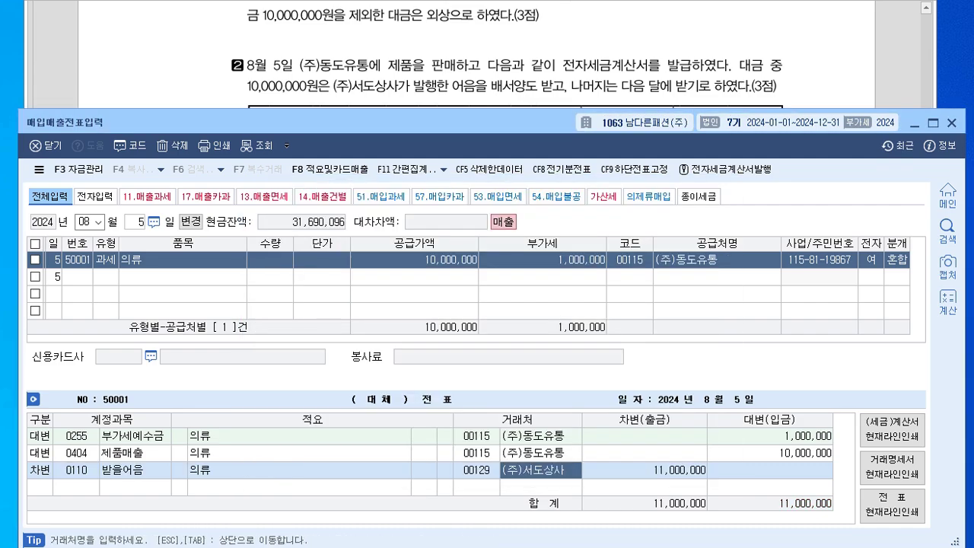
{"action": "key", "text": "Return"}
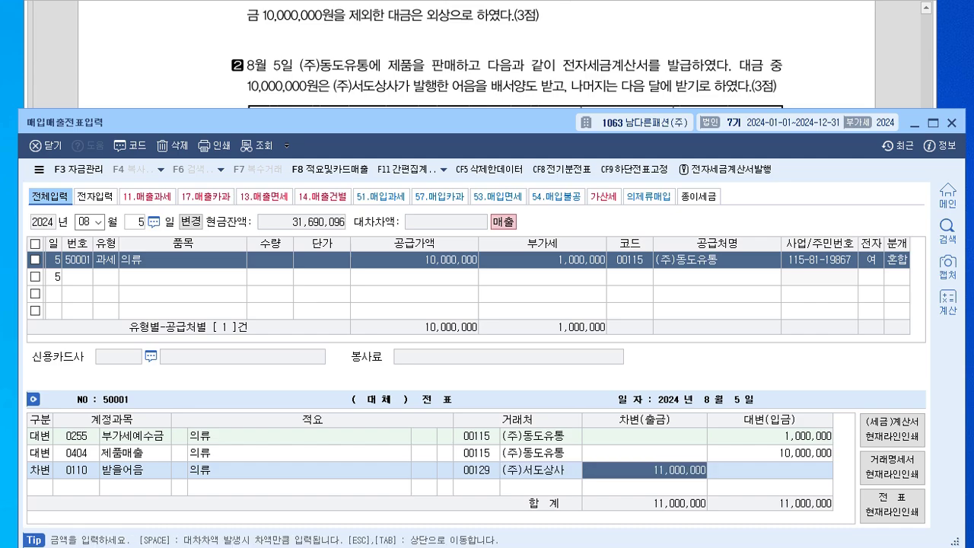
{"action": "type", "text": "10000000"}
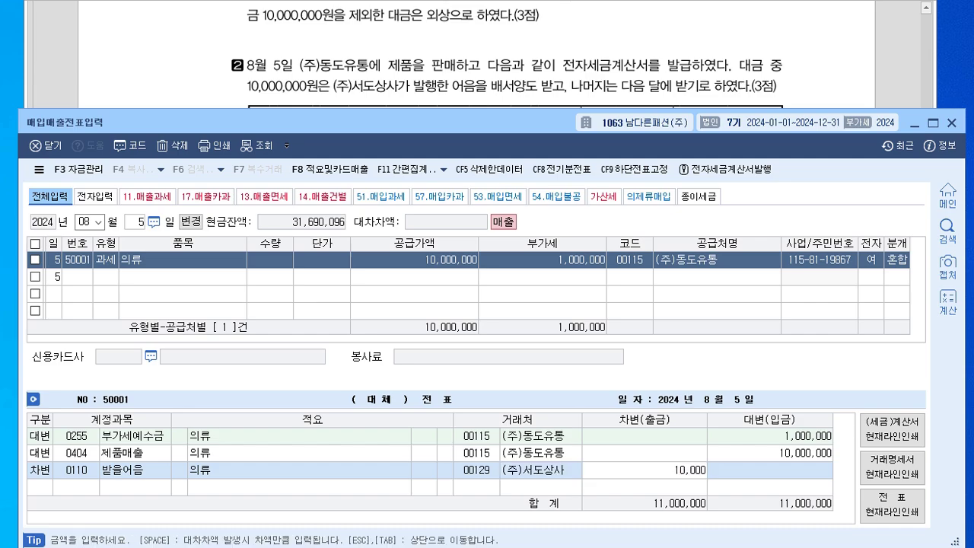
{"action": "key", "text": "Return"}
Add another debit (차변) line for 0108 외상매출금 with (주)동도유통, amount 1,000,000, and finish the August 5 voucher.
{"action": "type", "text": "3"}
{"action": "key", "text": "Return"}
{"action": "type", "text": "108"}
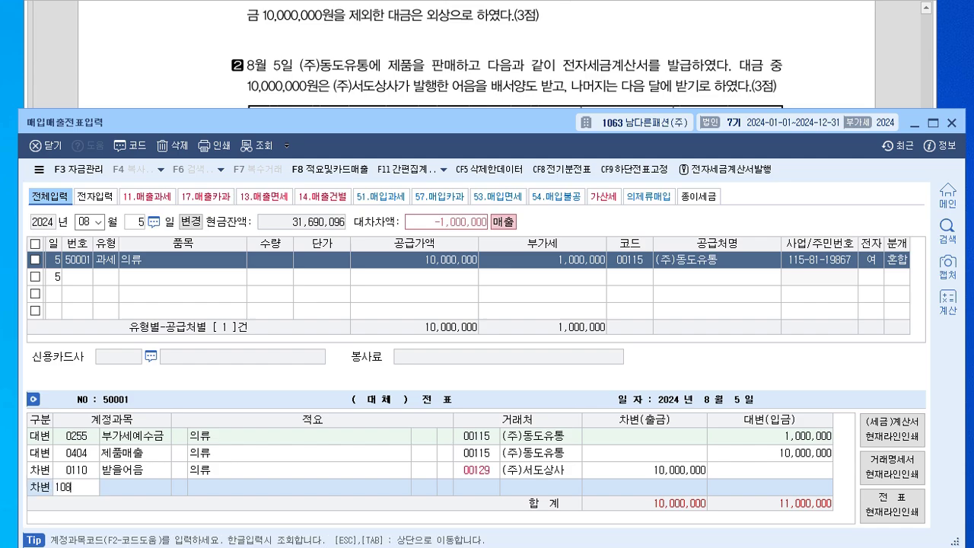
{"action": "key", "text": "Return"}
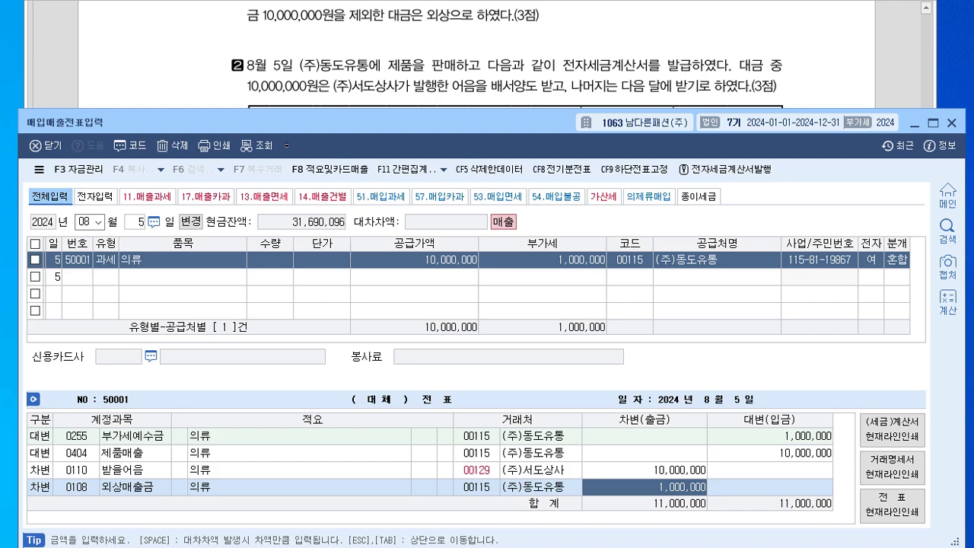
{"action": "key", "text": "Return"}
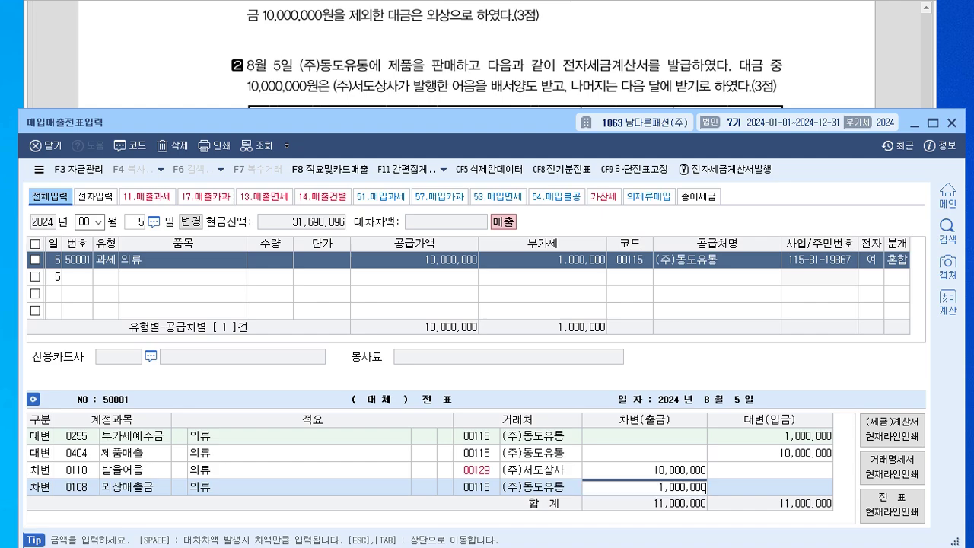
{"action": "key", "text": "Escape"}
Set the voucher date to August 20 and consult problem 03's third transaction in the exam document.
{"action": "type", "text": "20"}
{"action": "key", "text": "Return"}
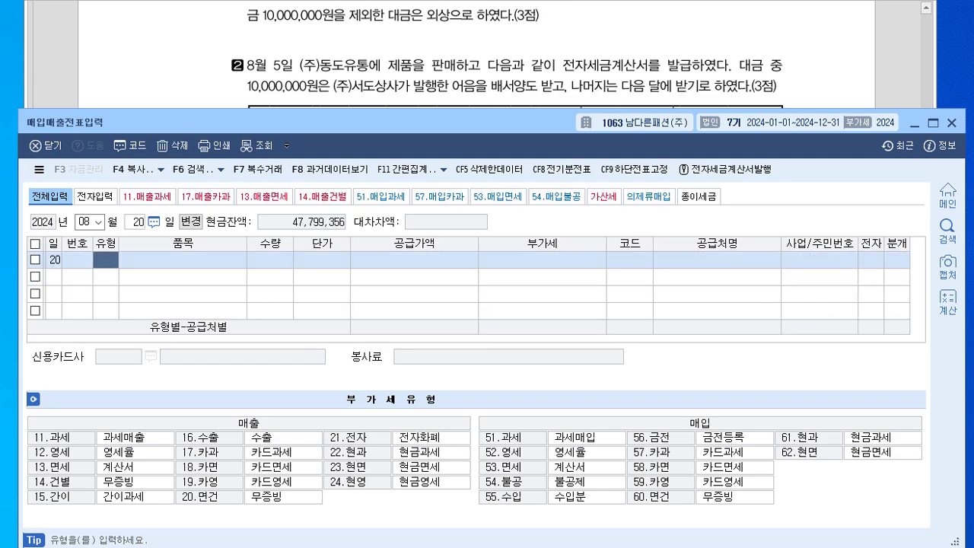
{"action": "key", "text": "alt+Tab"}
{"action": "scroll", "coordinate": [476, 273], "scroll_direction": "down", "scroll_amount": 4}
{"action": "scroll", "coordinate": [487, 274], "scroll_direction": "down", "scroll_amount": 5}
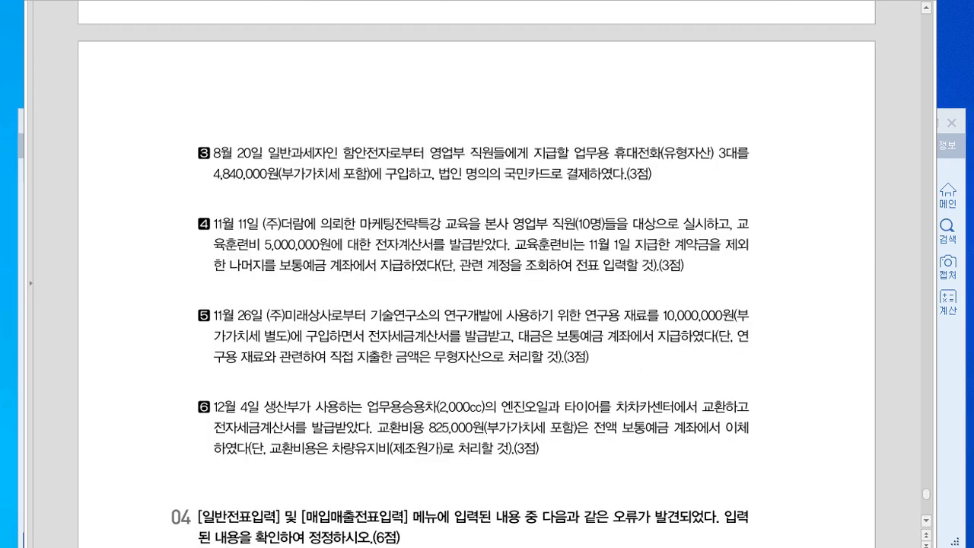
{"action": "scroll", "coordinate": [487, 274], "scroll_direction": "down", "scroll_amount": 1}
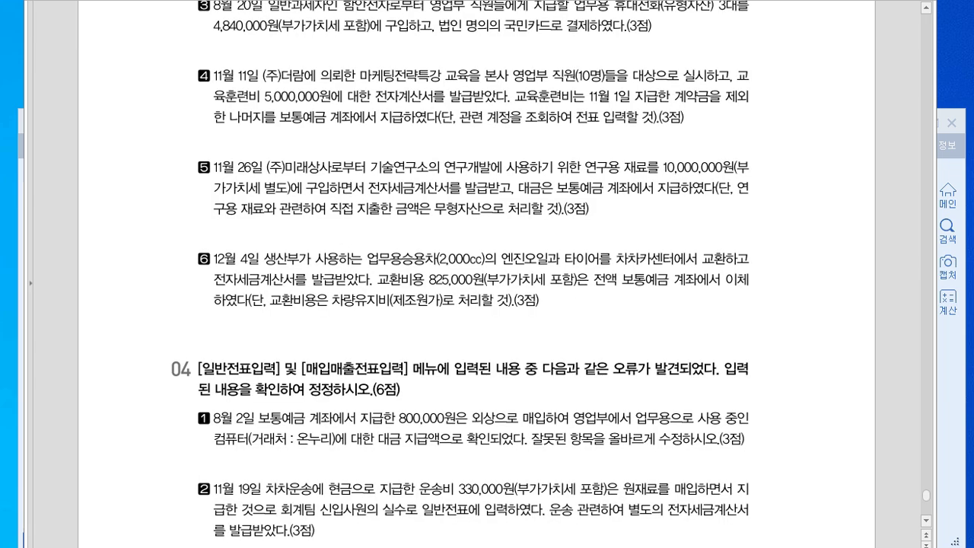
{"action": "scroll", "coordinate": [487, 274], "scroll_direction": "up", "scroll_amount": 2}
{"action": "scroll", "coordinate": [487, 274], "scroll_direction": "down", "scroll_amount": 1}
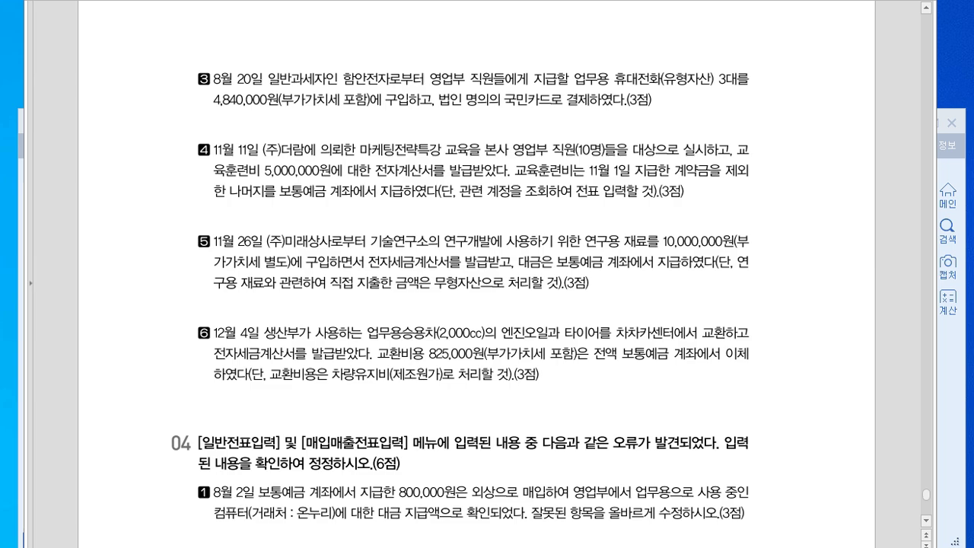
{"action": "key", "text": "alt+Tab"}
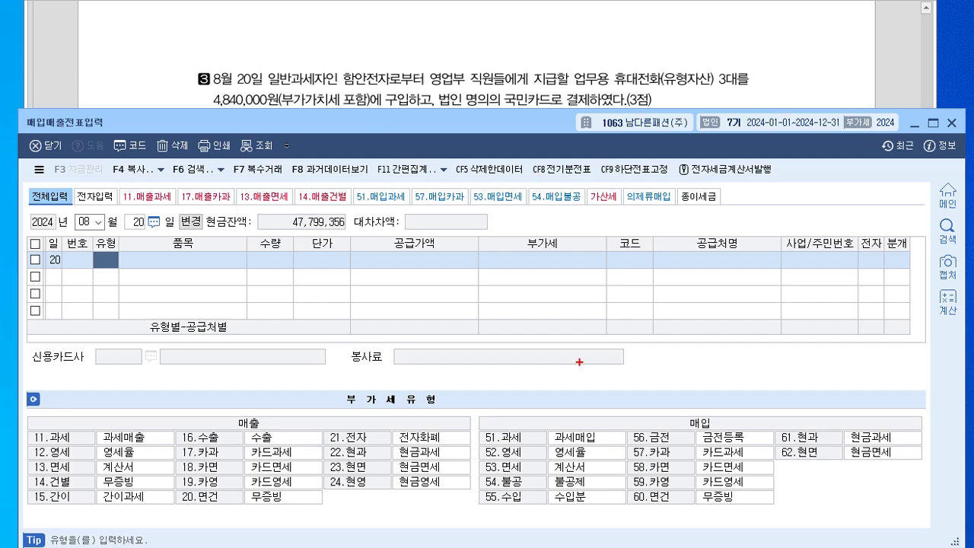
Enter the August 20 purchase as type 57 카과 with the item 휴대전화 and the VAT-inclusive amount 4,840,000.
{"action": "mouse_move", "coordinate": [666, 463]}
{"action": "left_mouse_down"}
{"action": "mouse_move", "coordinate": [645, 443]}
{"action": "mouse_move", "coordinate": [638, 469]}
{"action": "left_mouse_up"}
{"action": "key", "text": "Escape"}
{"action": "type", "text": "57"}
{"action": "key", "text": "Return"}
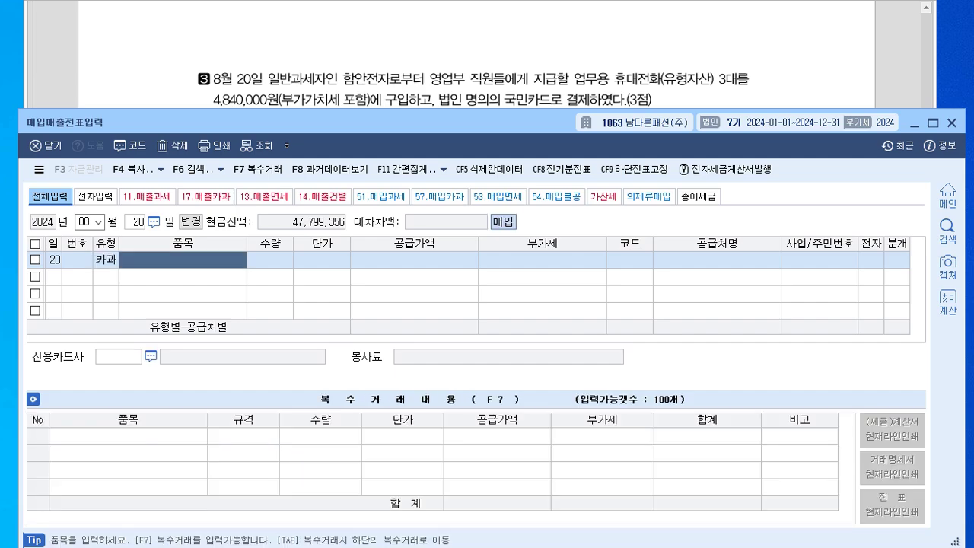
{"action": "type", "text": "휴대"}
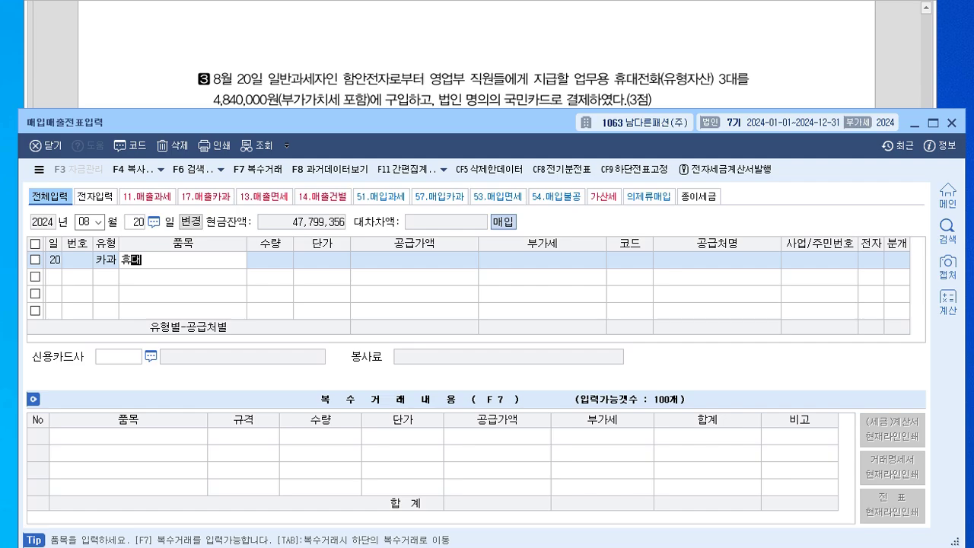
{"action": "type", "text": "전화"}
{"action": "key", "text": "Return"}
{"action": "key", "text": "Return"}
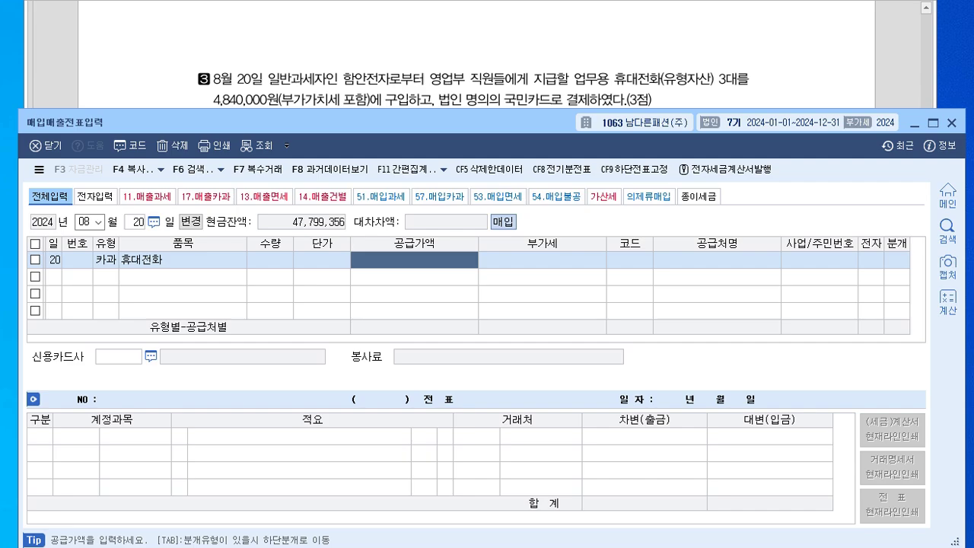
{"action": "type", "text": "4,840,00"}
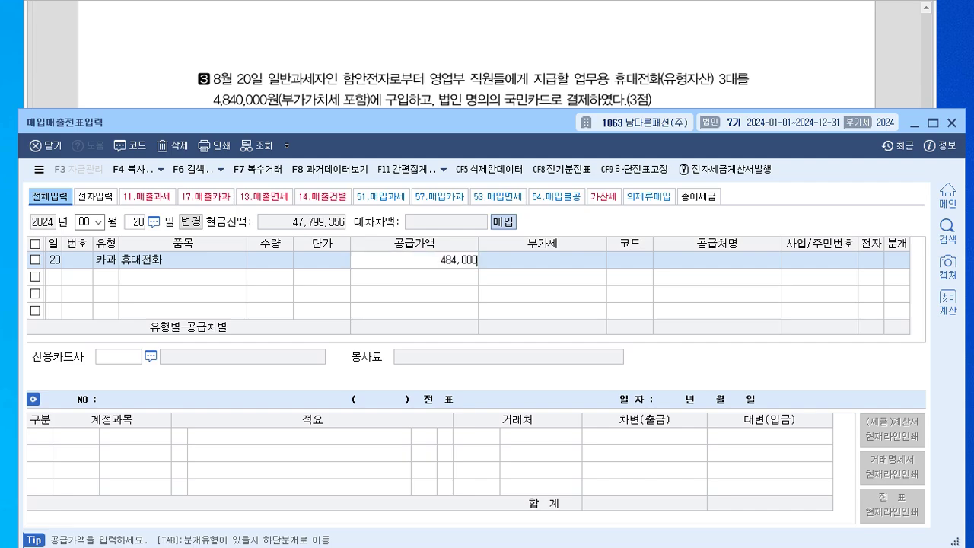
{"action": "type", "text": "0"}
{"action": "key", "text": "Return"}
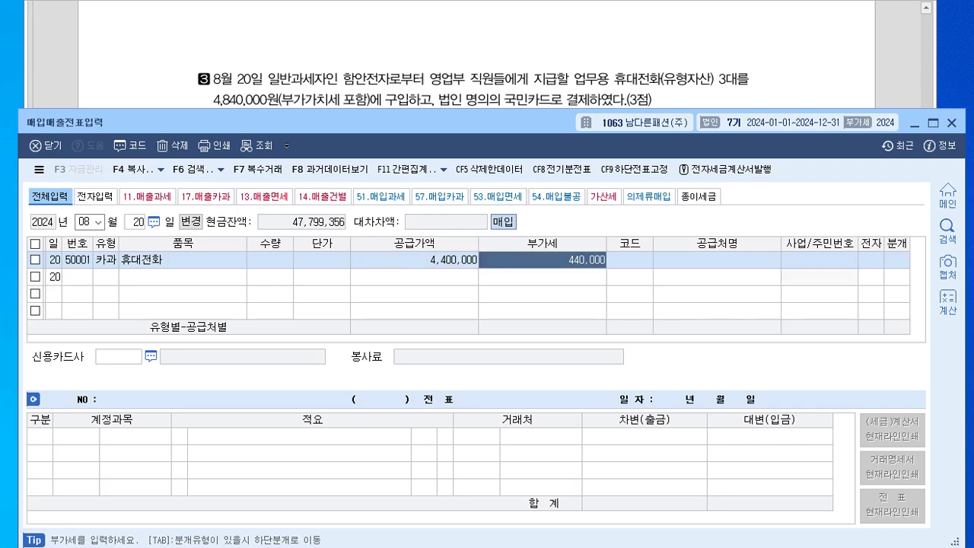
{"action": "key", "text": "Return"}
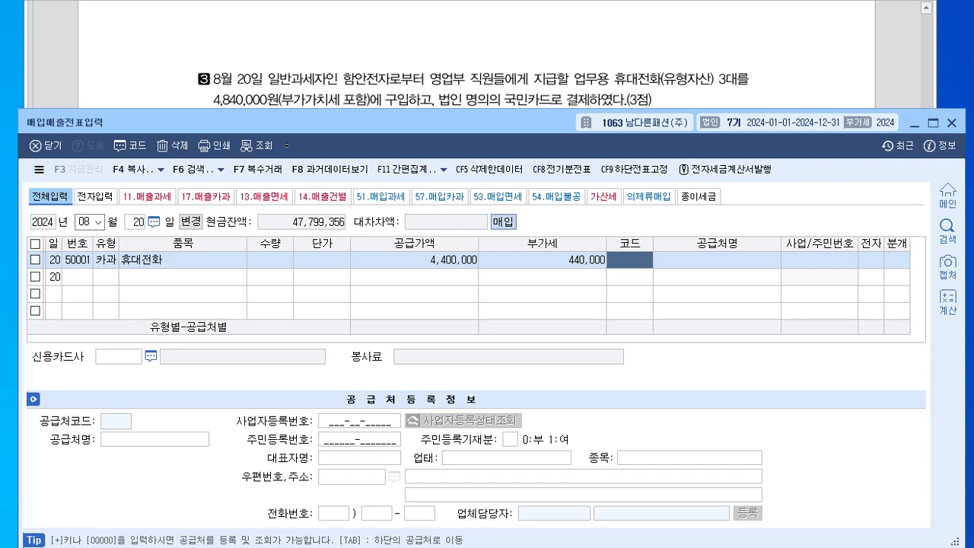
Assign 함안전자 as the supplier of the phone purchase and choose 국민카드 as its 신용카드사.
{"action": "type", "text": "함안"}
{"action": "key", "text": "Return"}
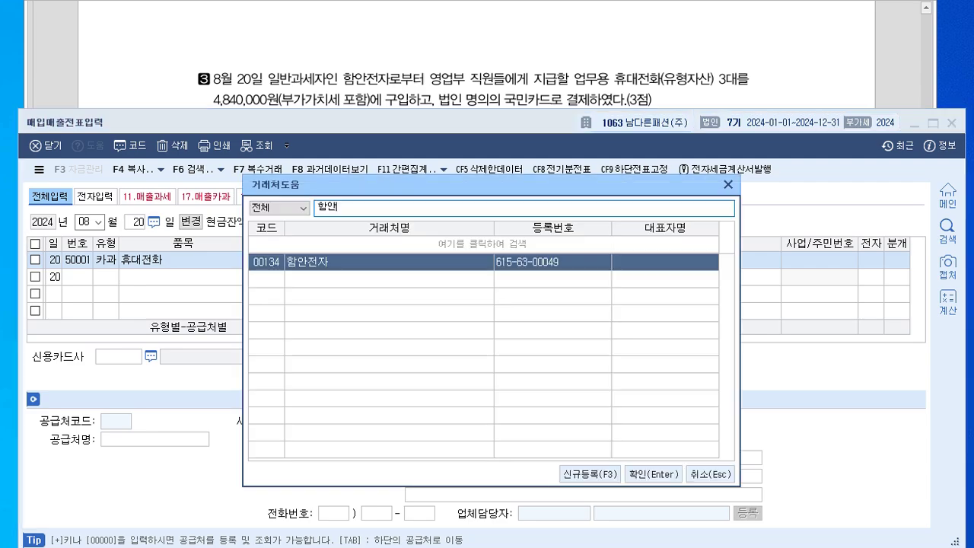
{"action": "key", "text": "Return"}
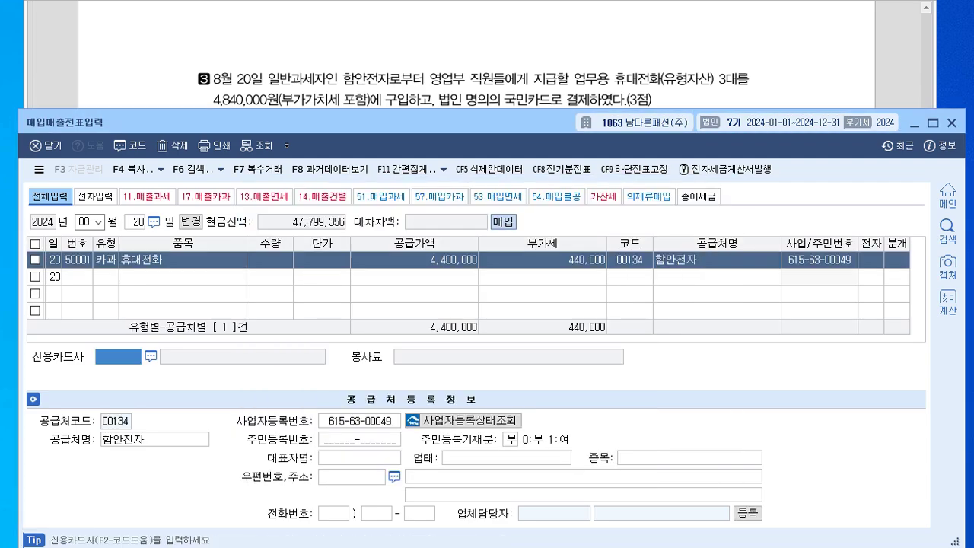
{"action": "key", "text": "F2"}
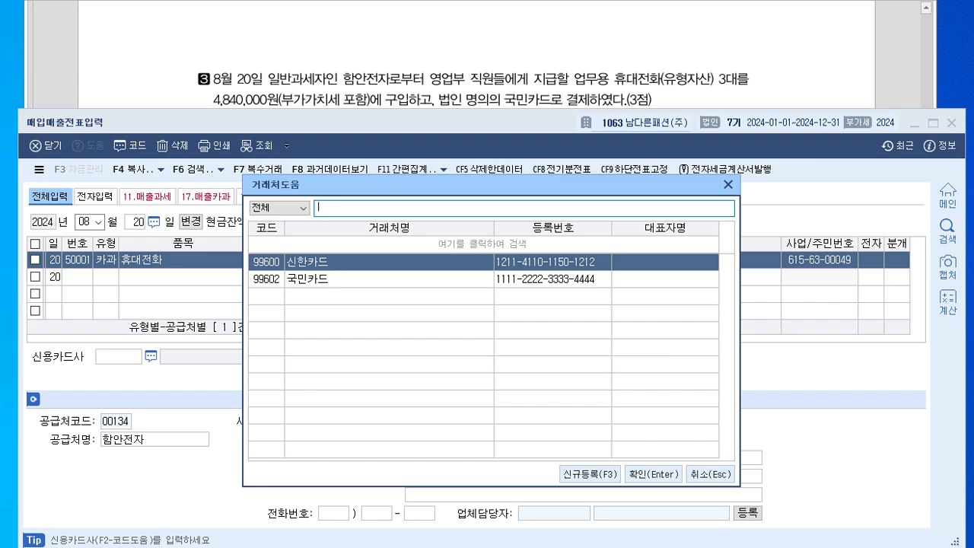
{"action": "key", "text": "Down"}
{"action": "key", "text": "Return"}
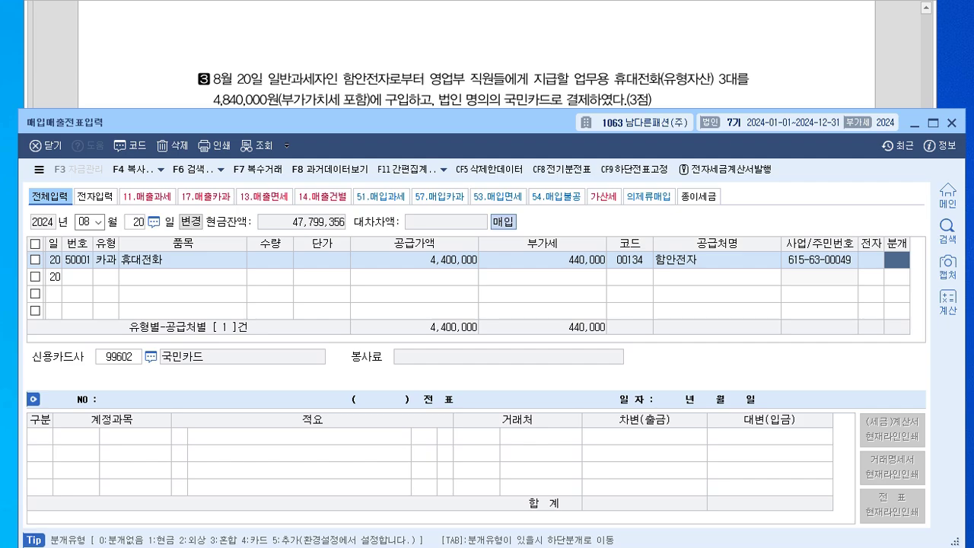
Set the phone purchase's 분개 type to 카드 and change the 원재료 debit line's account to 0212 비품.
{"action": "type", "text": "4"}
{"action": "key", "text": "Return"}
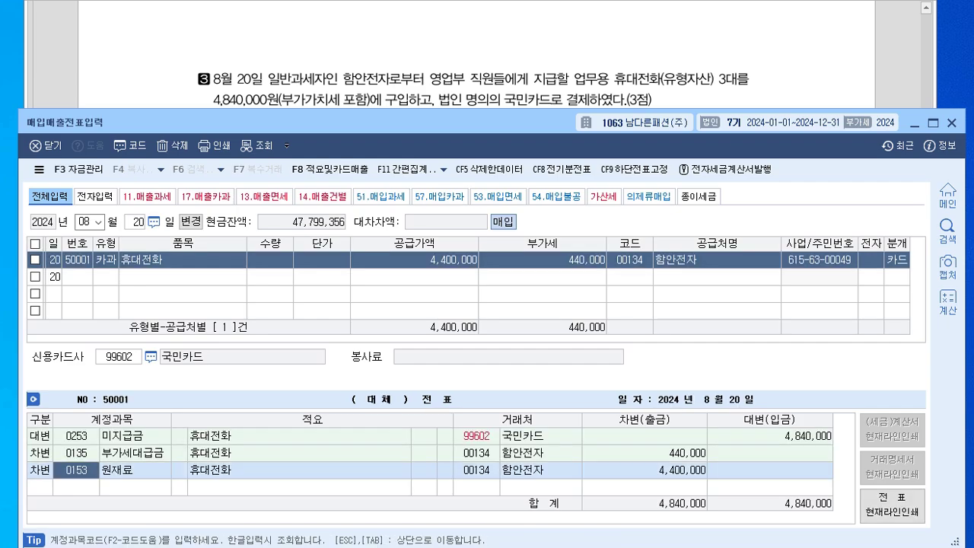
{"action": "left_click", "coordinate": [180, 436]}
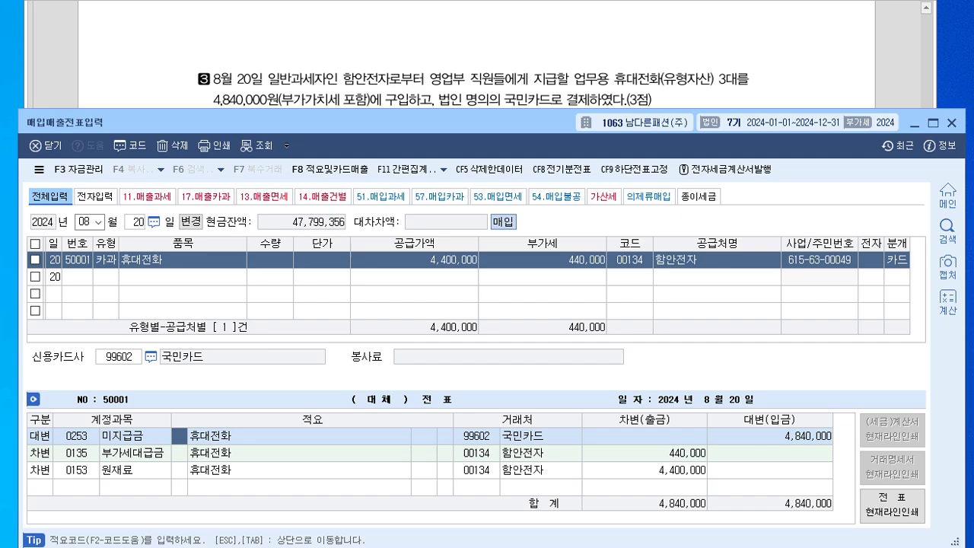
{"action": "left_click", "coordinate": [541, 435]}
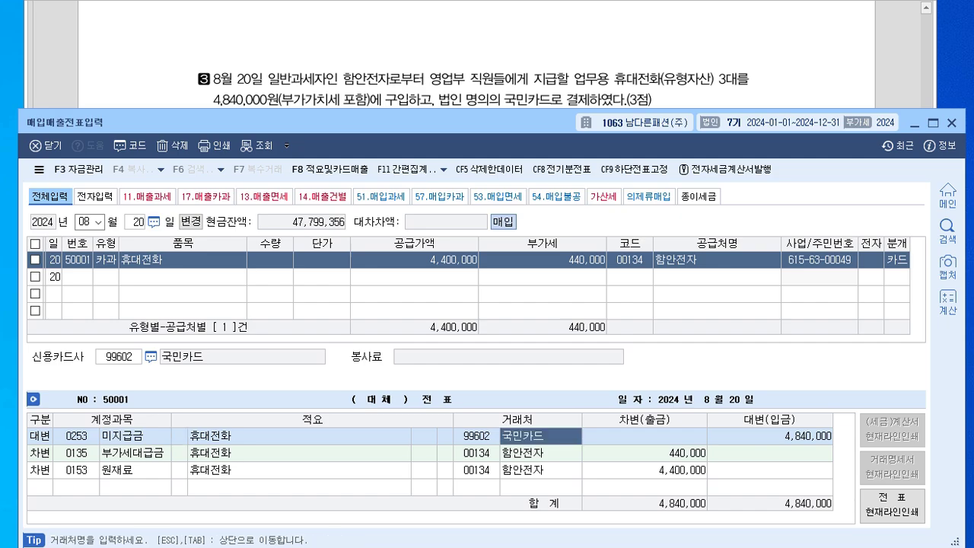
{"action": "left_click", "coordinate": [76, 470]}
{"action": "type", "text": "0212"}
{"action": "key", "text": "Return"}
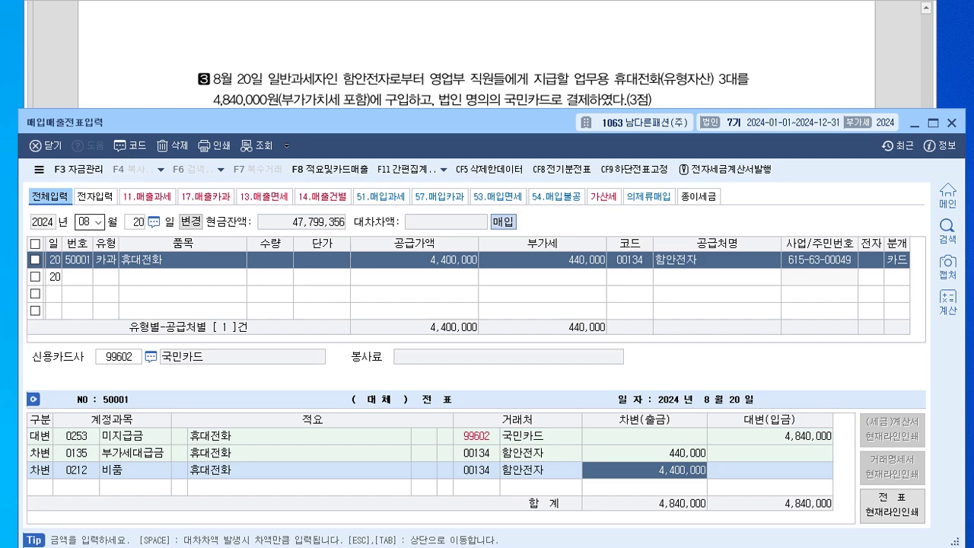
Set the voucher date to November 11 and consult problem 03's fourth transaction in the exam document.
{"action": "left_click", "coordinate": [84, 222]}
{"action": "type", "text": "11"}
{"action": "key", "text": "Return"}
{"action": "type", "text": "11"}
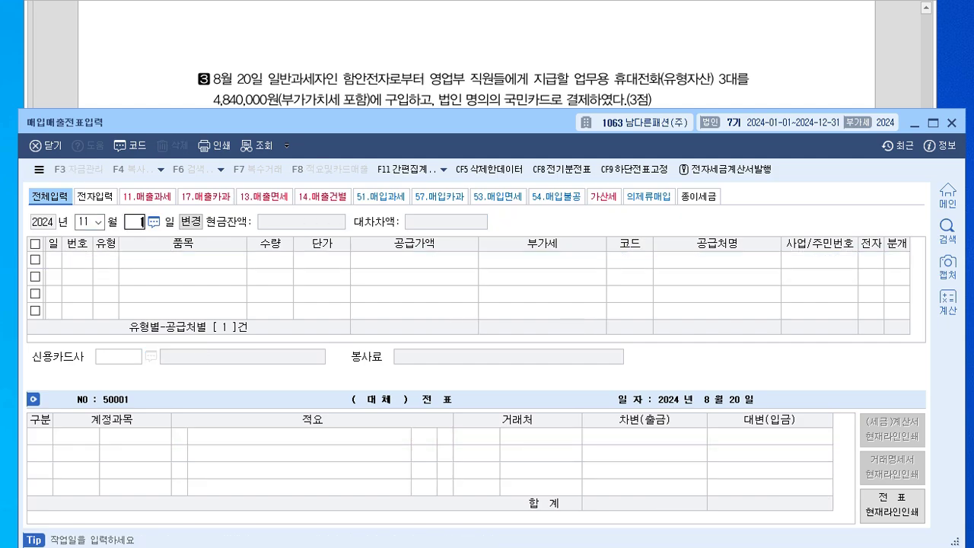
{"action": "key", "text": "Return"}
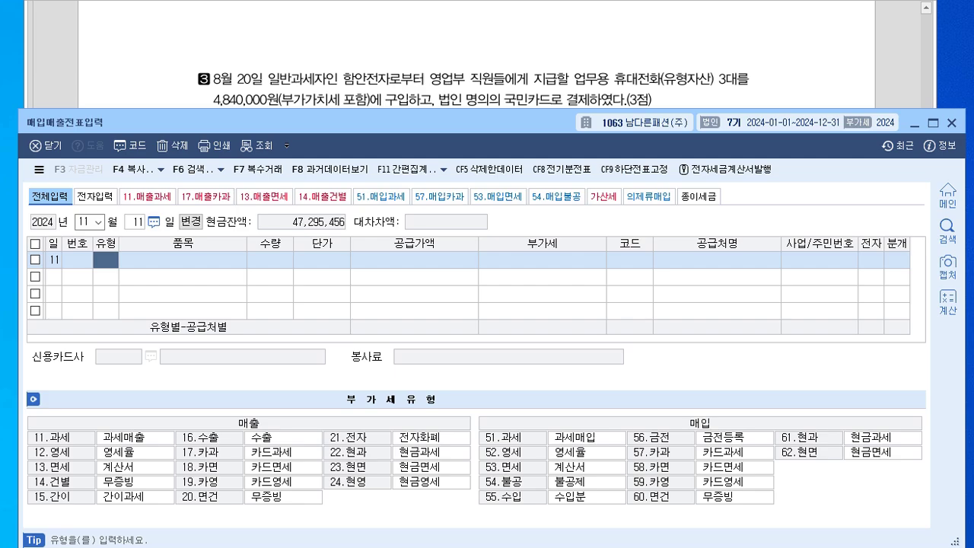
{"action": "left_click", "coordinate": [365, 53]}
{"action": "scroll", "coordinate": [366, 53], "scroll_direction": "down", "scroll_amount": 1}
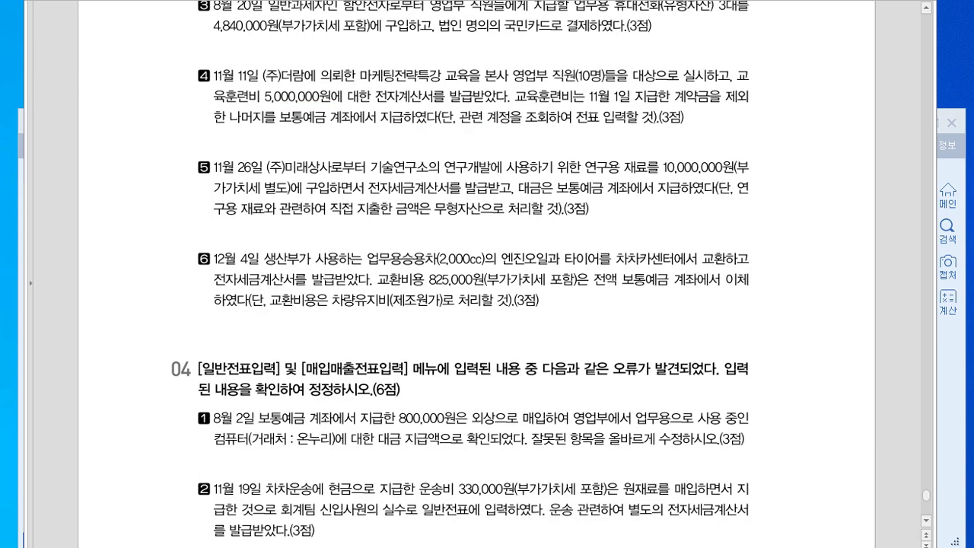
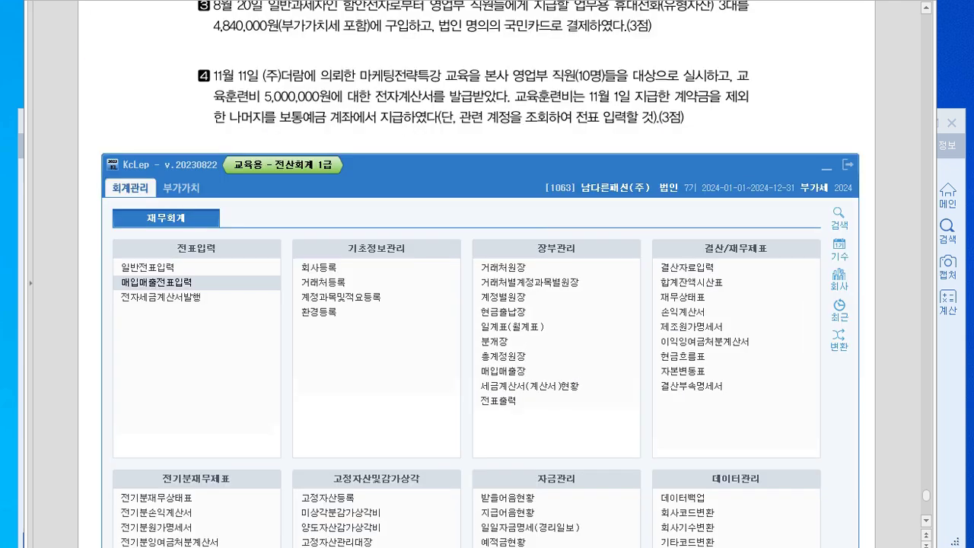
Look up the November 1 contract deposit entry for (주)더람 in 일반전표입력, leaving KcLep running.
{"action": "left_click", "coordinate": [148, 268]}
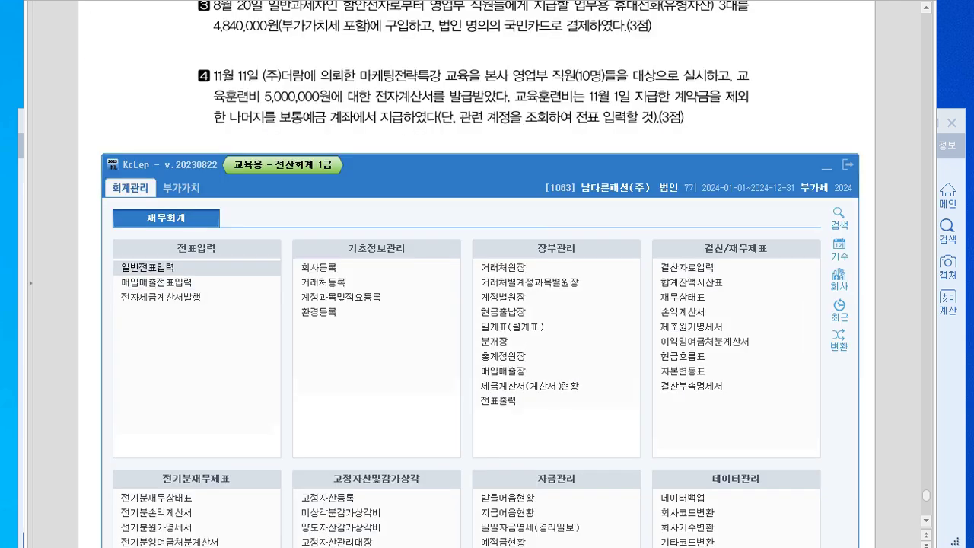
{"action": "type", "text": "11"}
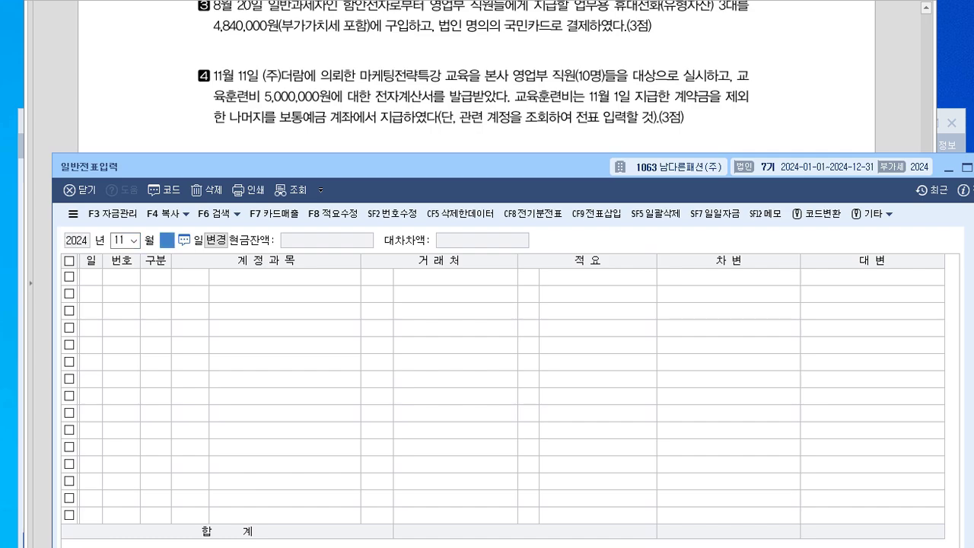
{"action": "type", "text": "11"}
{"action": "key", "text": "Return"}
{"action": "left_click", "coordinate": [455, 277]}
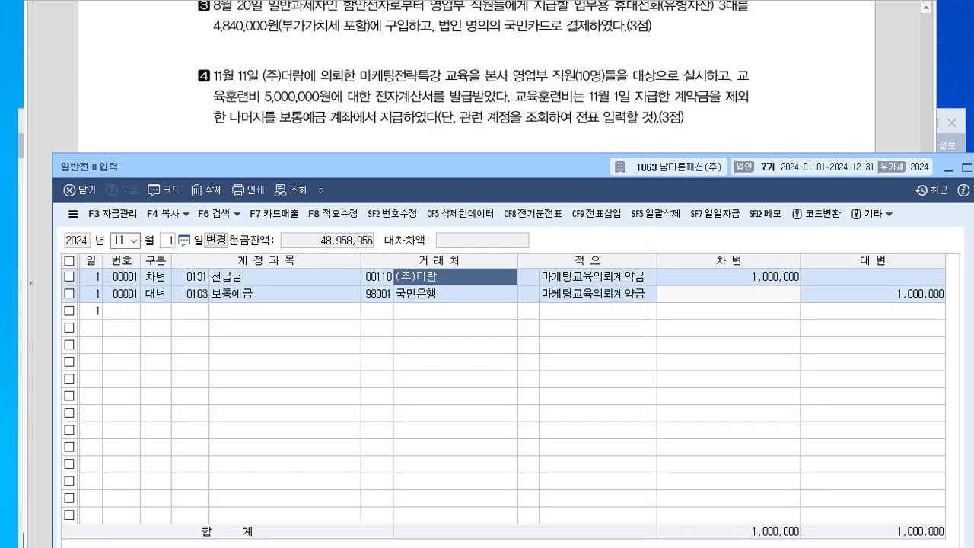
{"action": "left_click", "coordinate": [728, 277]}
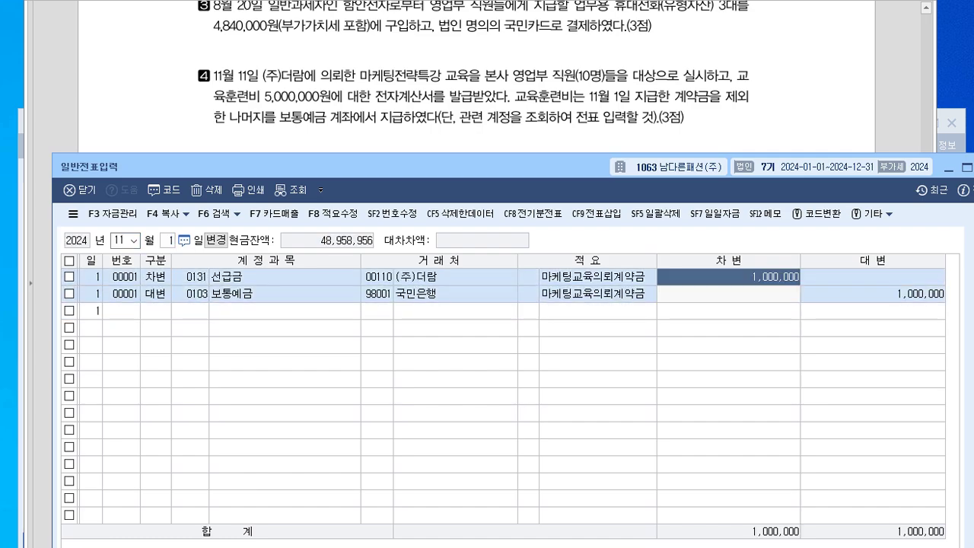
{"action": "key", "text": "Escape"}
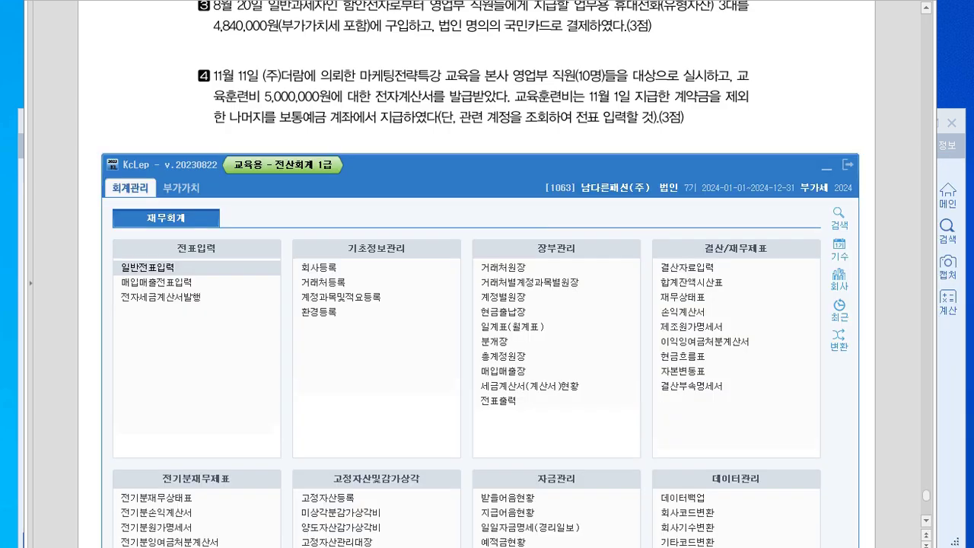
{"action": "key", "text": "Escape"}
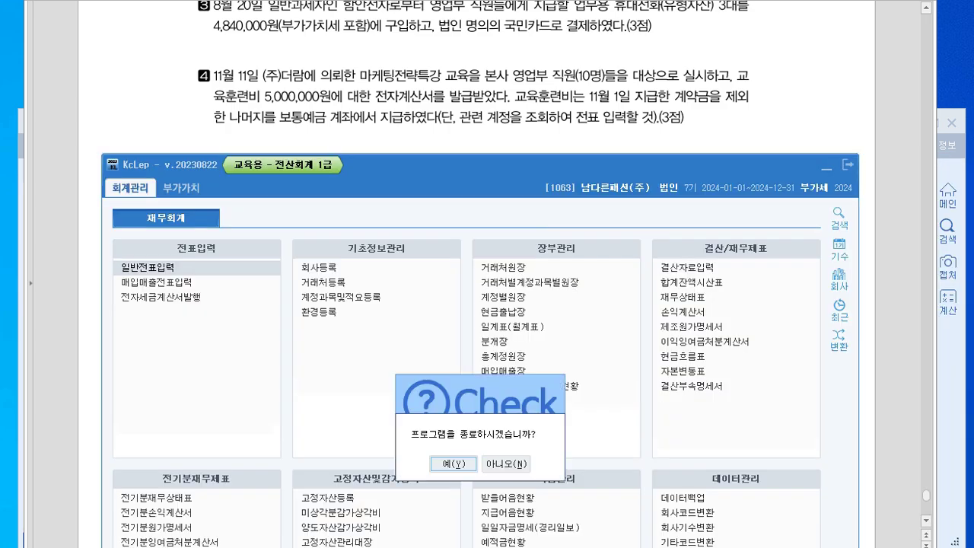
{"action": "left_click", "coordinate": [506, 463]}
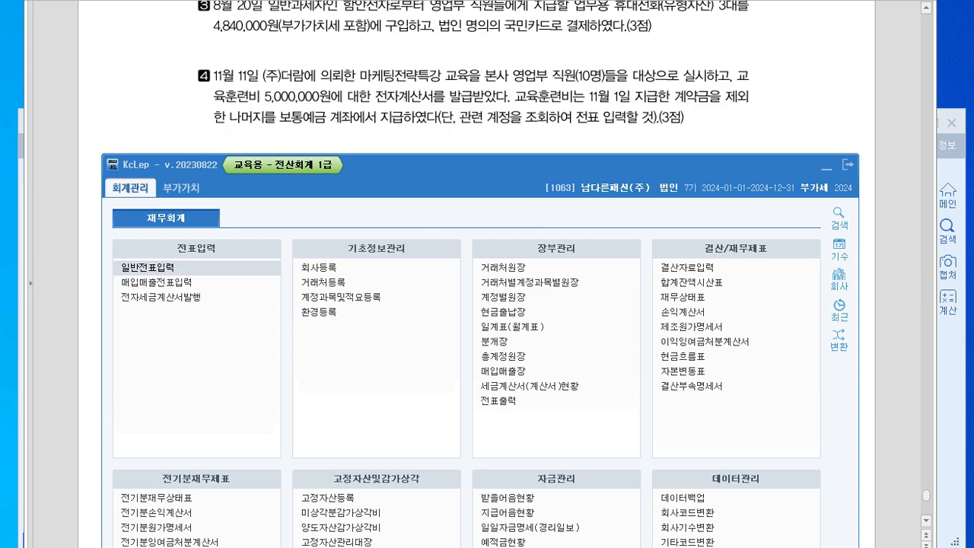
Return to 매입매출전표입력 and enter the November 11 purchase as type 53 면세 with the item 교육 and a 공급가액 of 5,000,000.
{"action": "key", "text": "Down"}
{"action": "key", "text": "Return"}
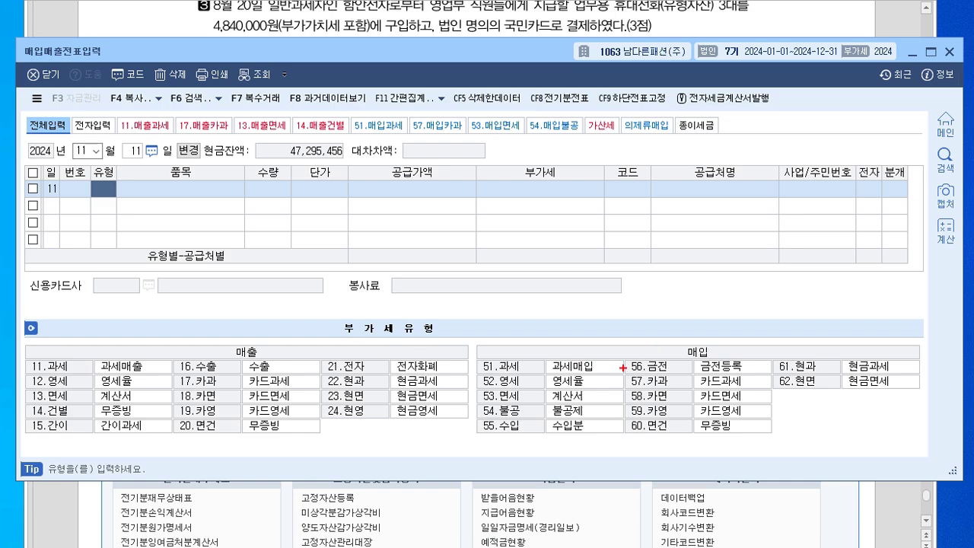
{"action": "left_click_drag", "start_coordinate": [470, 404], "coordinate": [521, 414]}
{"action": "left_click_drag", "start_coordinate": [513, 378], "coordinate": [507, 404]}
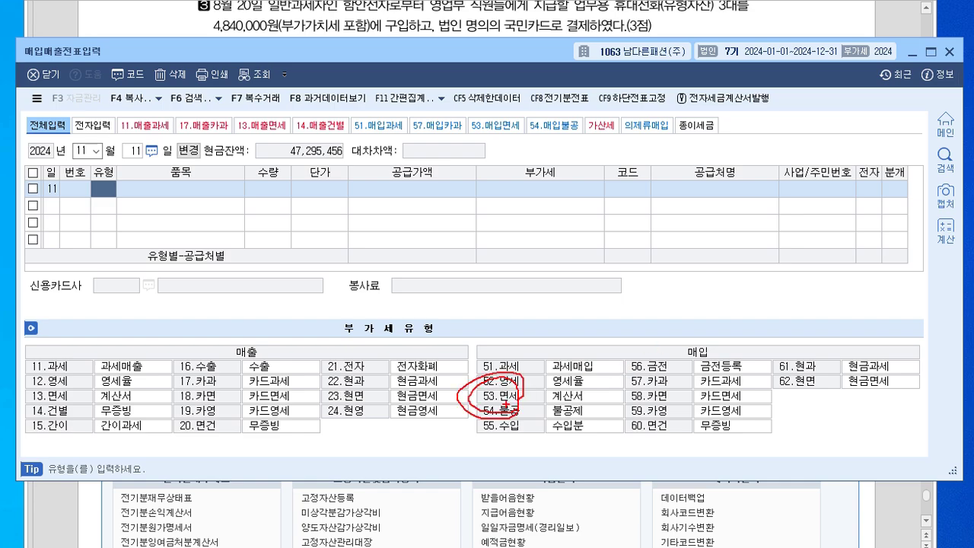
{"action": "key", "text": "Escape"}
{"action": "type", "text": "53"}
{"action": "key", "text": "Return"}
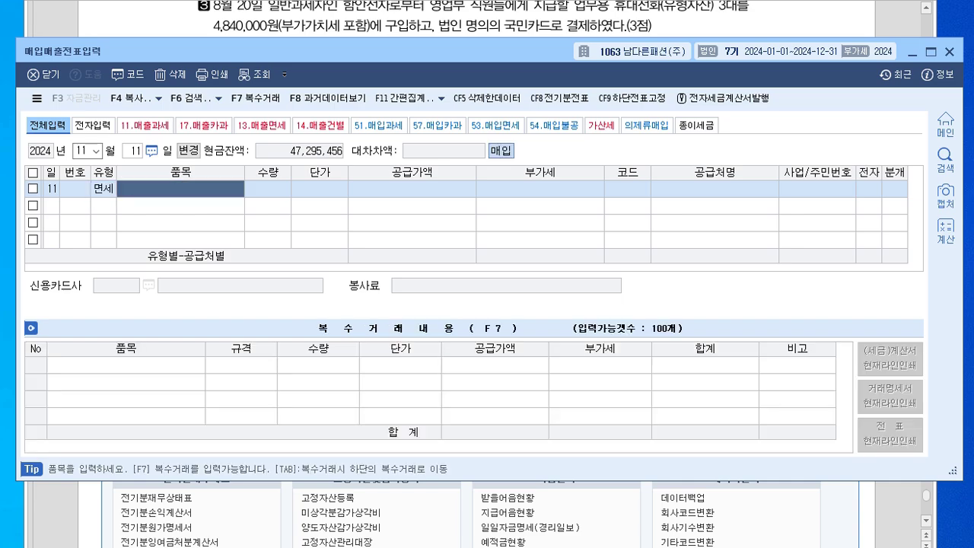
{"action": "type", "text": "교육"}
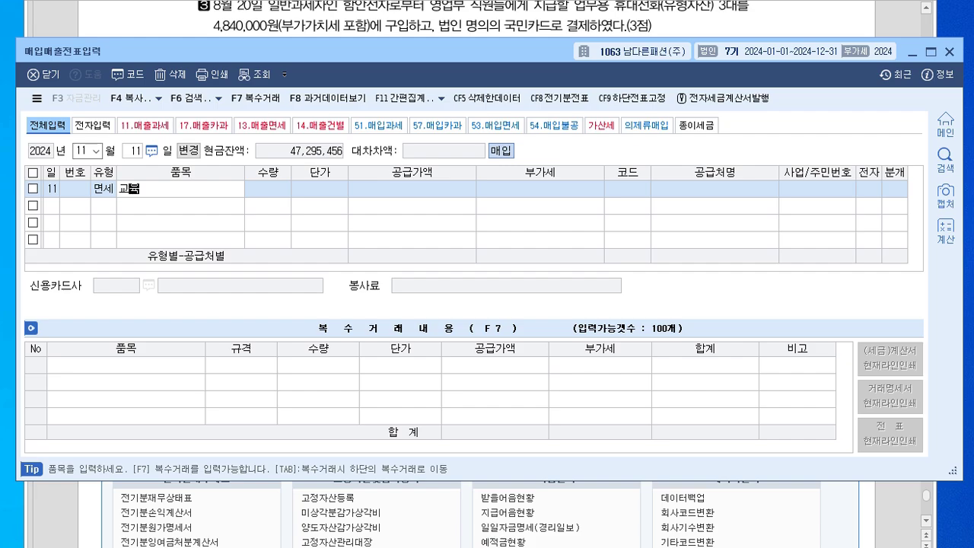
{"action": "key", "text": "Return"}
{"action": "key", "text": "Return"}
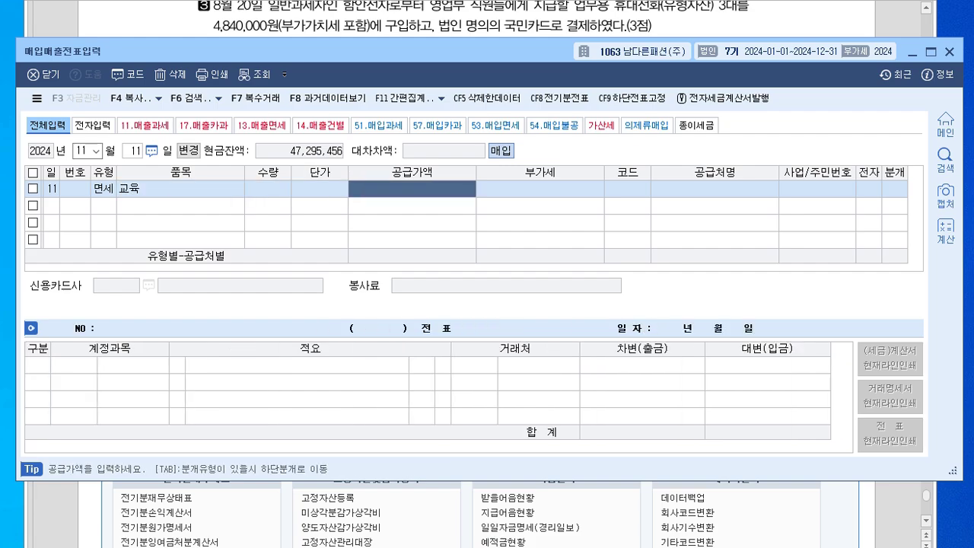
{"action": "type", "text": "5000000"}
{"action": "key", "text": "Return"}
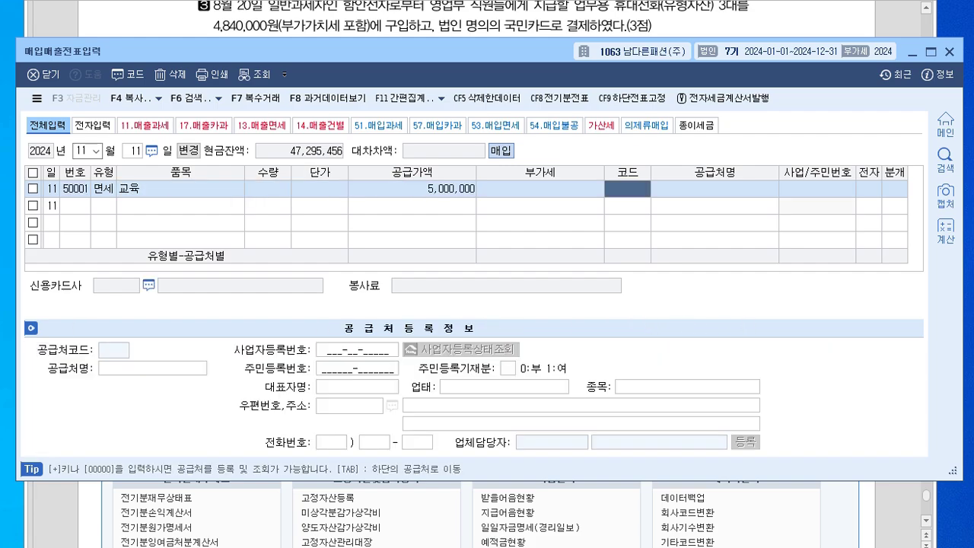
Assign (주)더람 as the supplier of the training purchase and set its 전자 field to 여.
{"action": "type", "text": "더람"}
{"action": "key", "text": "Return"}
{"action": "key", "text": "Return"}
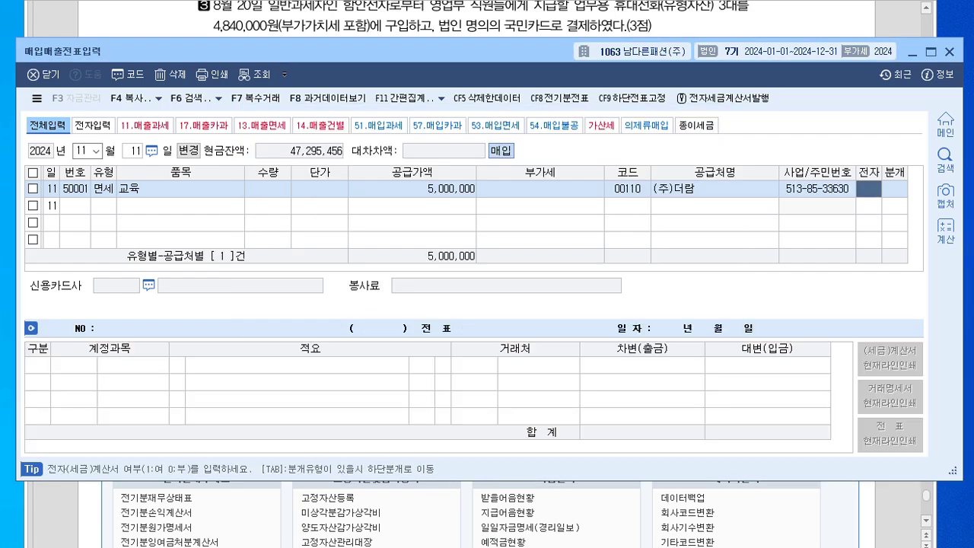
{"action": "type", "text": "1"}
{"action": "key", "text": "Return"}
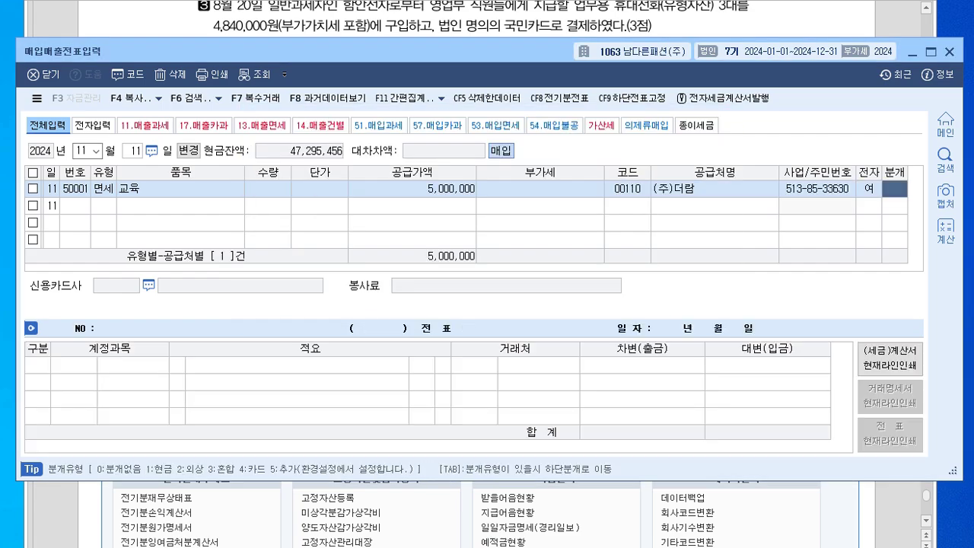
Set the training purchase's 분개 type to 혼합 and change the 원재료 debit line's account to 0825 교육훈련비.
{"action": "left_click_drag", "start_coordinate": [343, 51], "coordinate": [333, 151]}
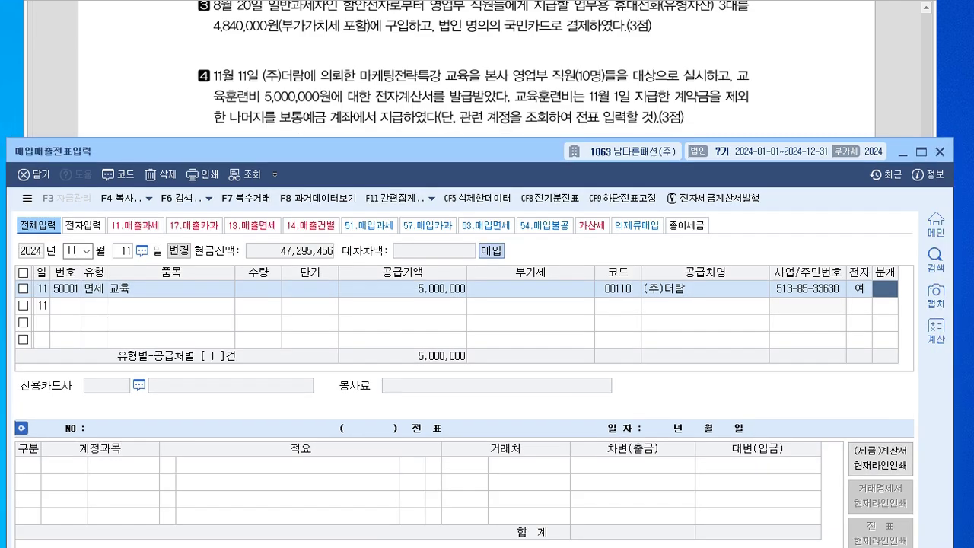
{"action": "type", "text": "3"}
{"action": "key", "text": "Return"}
{"action": "key", "text": "Return"}
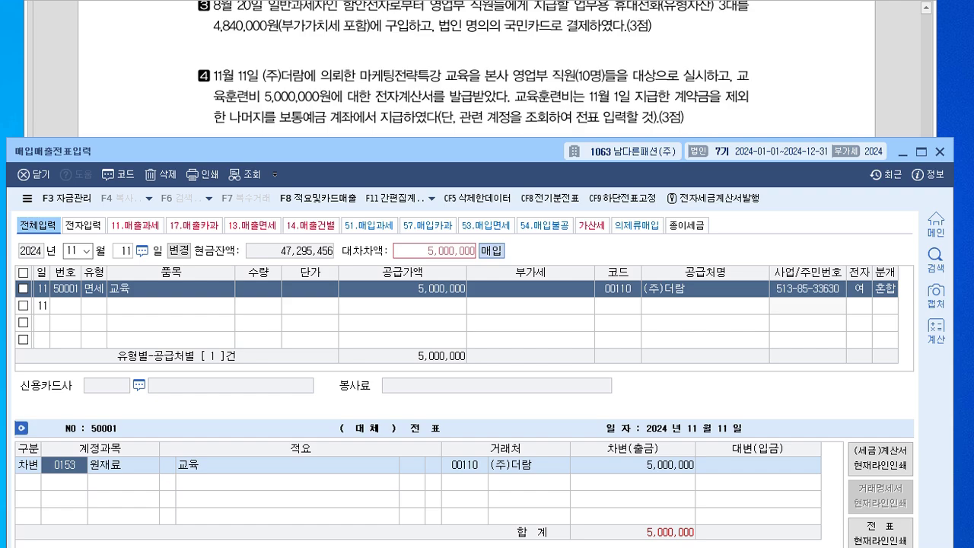
{"action": "type", "text": "0825"}
{"action": "key", "text": "Return"}
{"action": "key", "text": "Return"}
Add a credit line for 0131 선급금 with the amount 1,000,000 to the training voucher.
{"action": "type", "text": "4"}
{"action": "key", "text": "Return"}
{"action": "type", "text": "0131"}
{"action": "key", "text": "Return"}
{"action": "key", "text": "Return"}
{"action": "key", "text": "Return"}
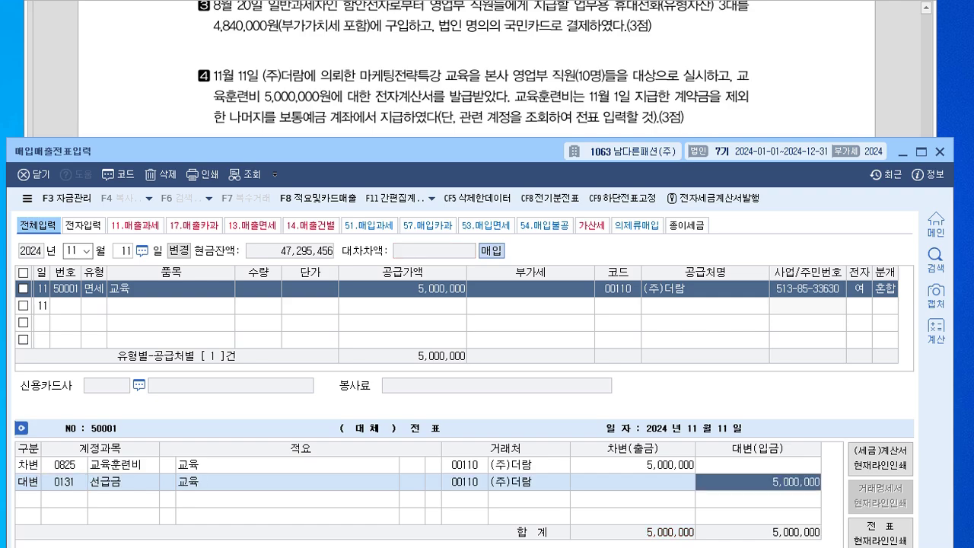
{"action": "type", "text": "1"}
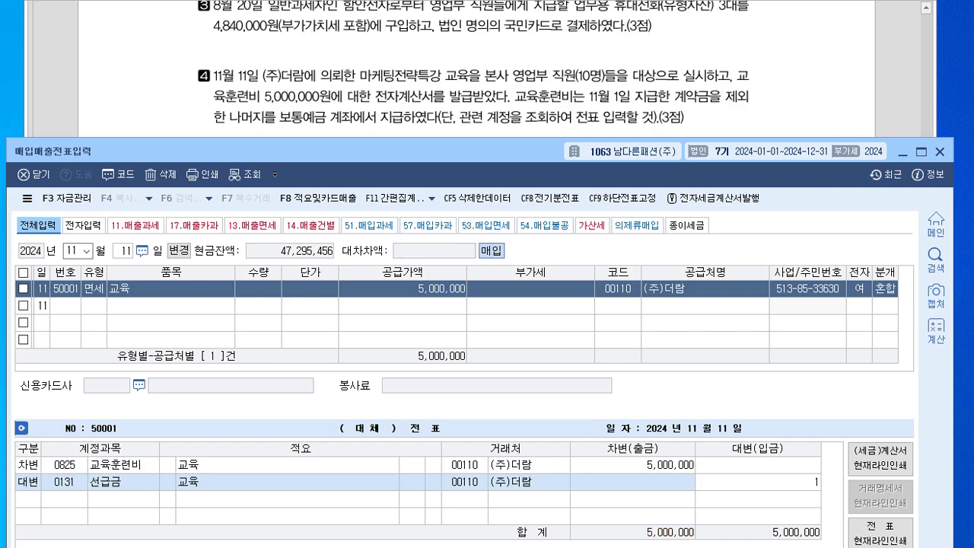
{"action": "type", "text": ",000,000"}
{"action": "key", "text": "Return"}
Add a credit line for 0103 보통예금 with the remaining 4,000,000 to the training voucher.
{"action": "type", "text": "4"}
{"action": "key", "text": "Return"}
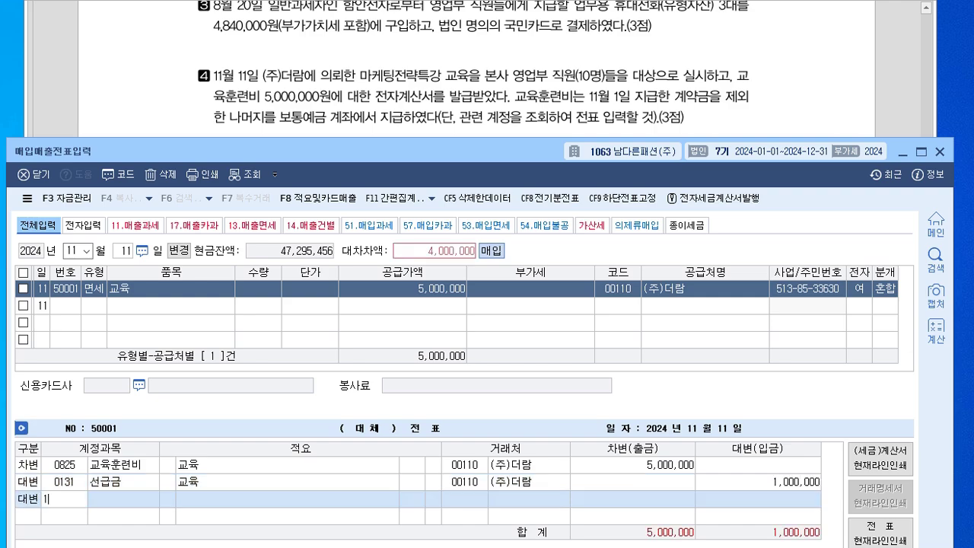
{"action": "type", "text": "0103"}
{"action": "key", "text": "Return"}
{"action": "key", "text": "Return"}
{"action": "key", "text": "Return"}
{"action": "key", "text": "Return"}
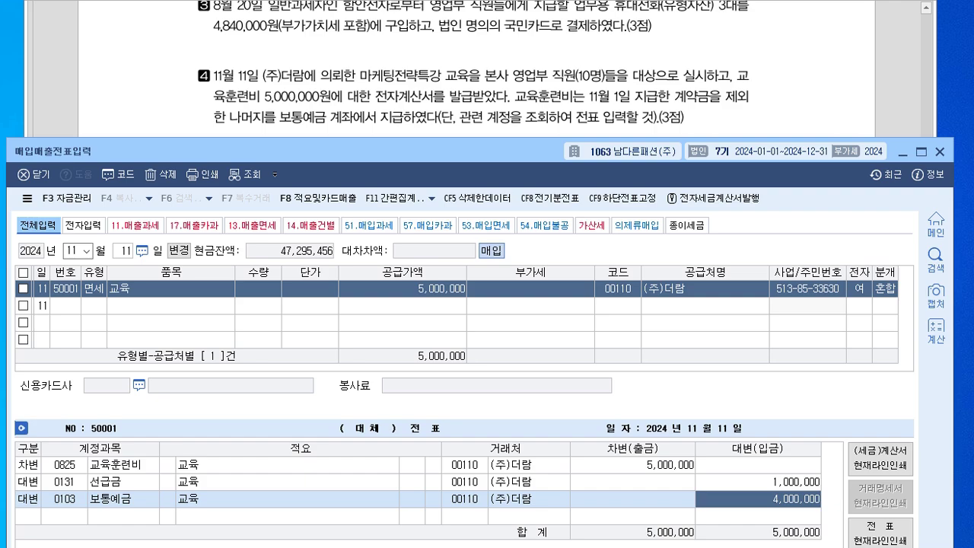
Bring problem 03's fifth transaction into view in the exam document and set the voucher date to November 26.
{"action": "key", "text": "alt+Tab"}
{"action": "scroll", "coordinate": [477, 274], "scroll_direction": "down", "scroll_amount": 3}
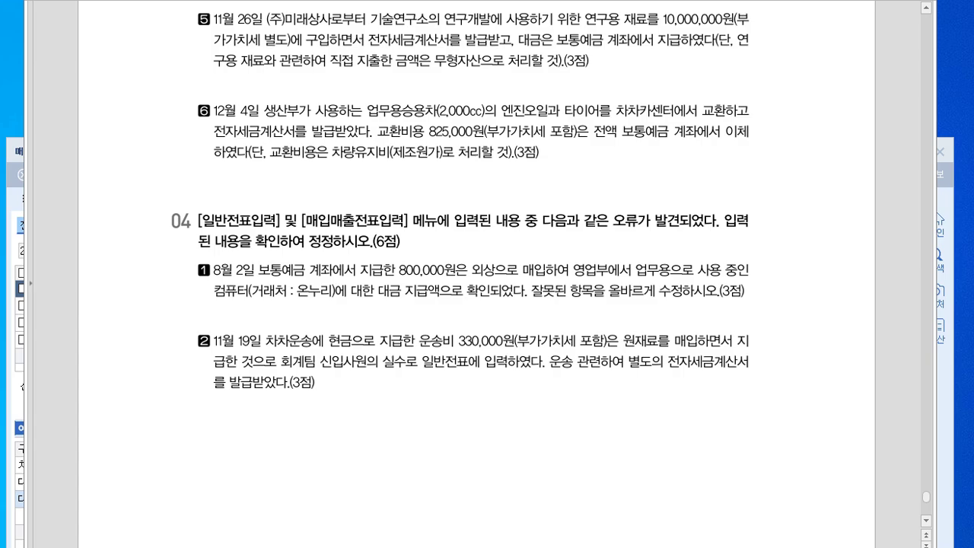
{"action": "key", "text": "alt+Tab"}
{"action": "key", "text": "Escape"}
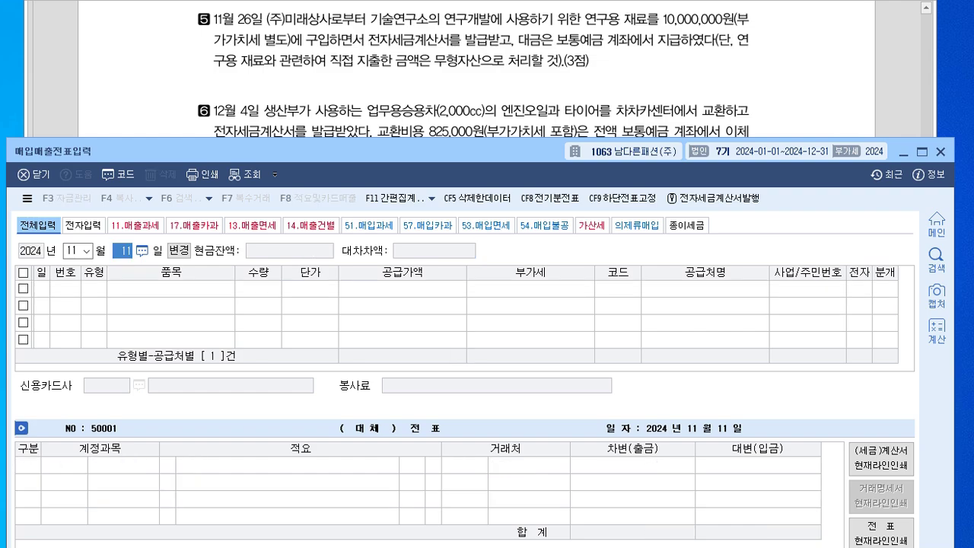
{"action": "type", "text": "26"}
{"action": "key", "text": "Return"}
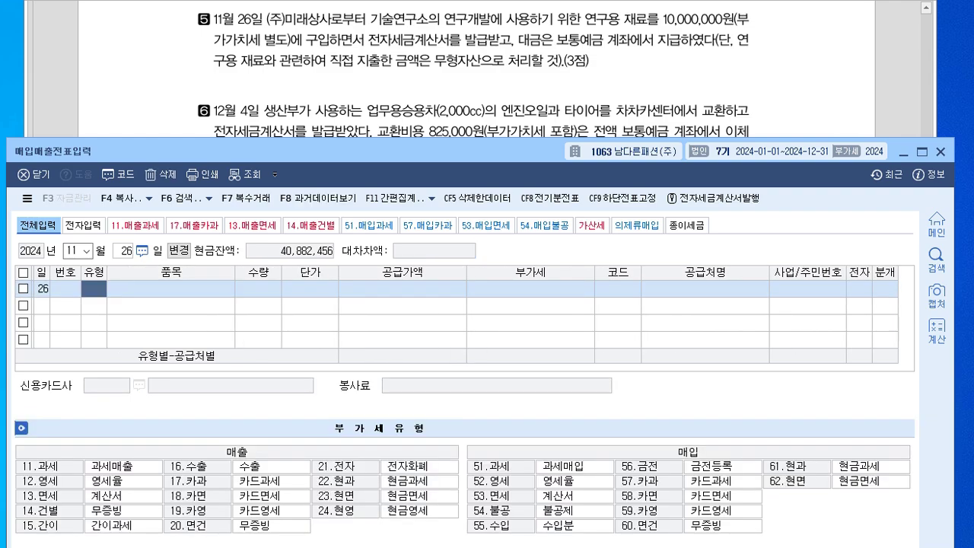
Examine problem 03's fifth transaction for the purchase's tax type, payment method and asset treatment.
{"action": "key", "text": "alt+Tab"}
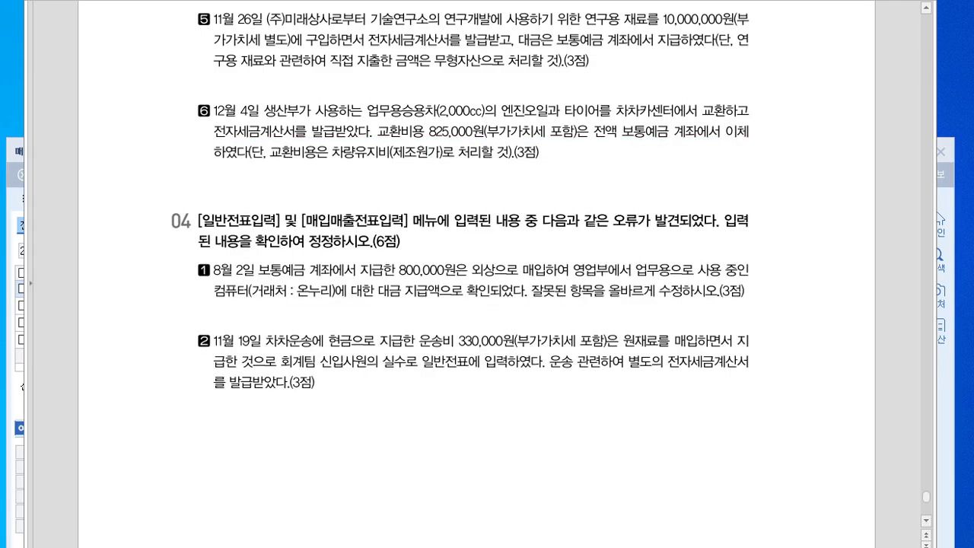
{"action": "scroll", "coordinate": [487, 228], "scroll_direction": "up", "scroll_amount": 1}
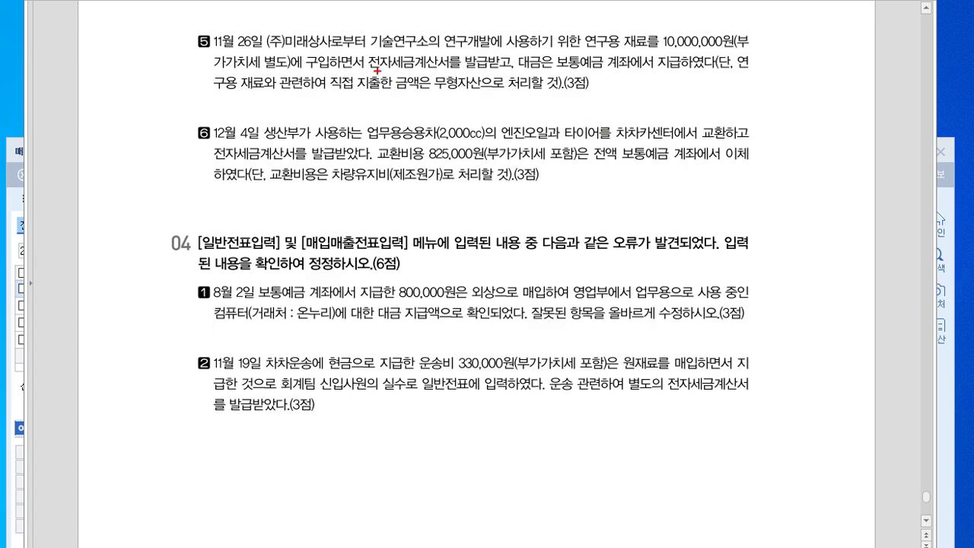
{"action": "mouse_move", "coordinate": [372, 67]}
{"action": "left_mouse_down"}
{"action": "mouse_move", "coordinate": [494, 72]}
{"action": "mouse_move", "coordinate": [449, 103]}
{"action": "mouse_move", "coordinate": [450, 120]}
{"action": "mouse_move", "coordinate": [477, 114]}
{"action": "mouse_move", "coordinate": [489, 123]}
{"action": "left_mouse_up"}
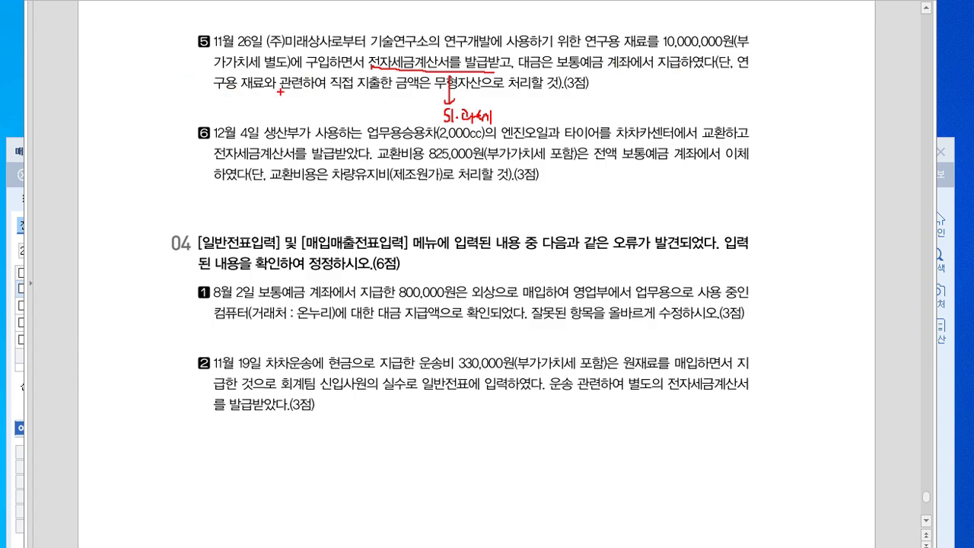
{"action": "mouse_move", "coordinate": [441, 91]}
{"action": "left_mouse_down"}
{"action": "mouse_move", "coordinate": [495, 90]}
{"action": "mouse_move", "coordinate": [509, 102]}
{"action": "left_mouse_up"}
{"action": "mouse_move", "coordinate": [516, 91]}
{"action": "left_mouse_down"}
{"action": "mouse_move", "coordinate": [517, 108]}
{"action": "mouse_move", "coordinate": [519, 99]}
{"action": "left_mouse_up"}
{"action": "mouse_move", "coordinate": [523, 90]}
{"action": "left_mouse_down"}
{"action": "mouse_move", "coordinate": [523, 108]}
{"action": "mouse_move", "coordinate": [545, 104]}
{"action": "left_mouse_up"}
{"action": "mouse_move", "coordinate": [546, 87]}
{"action": "left_mouse_down"}
{"action": "mouse_move", "coordinate": [549, 113]}
{"action": "mouse_move", "coordinate": [532, 103]}
{"action": "left_mouse_up"}
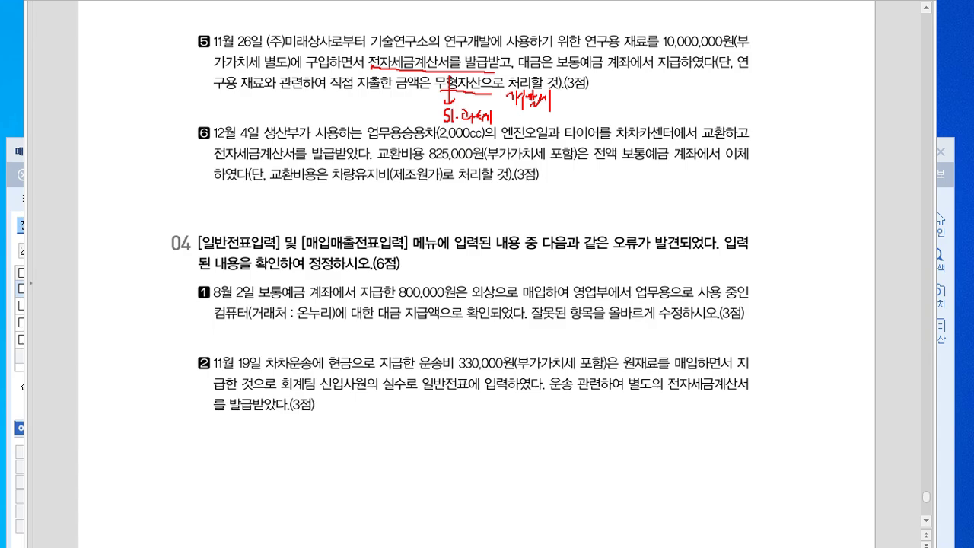
{"action": "mouse_move", "coordinate": [583, 71]}
{"action": "left_mouse_down"}
{"action": "mouse_move", "coordinate": [606, 70]}
{"action": "mouse_move", "coordinate": [647, 97]}
{"action": "mouse_move", "coordinate": [671, 90]}
{"action": "left_mouse_up"}
{"action": "key", "text": "Escape"}
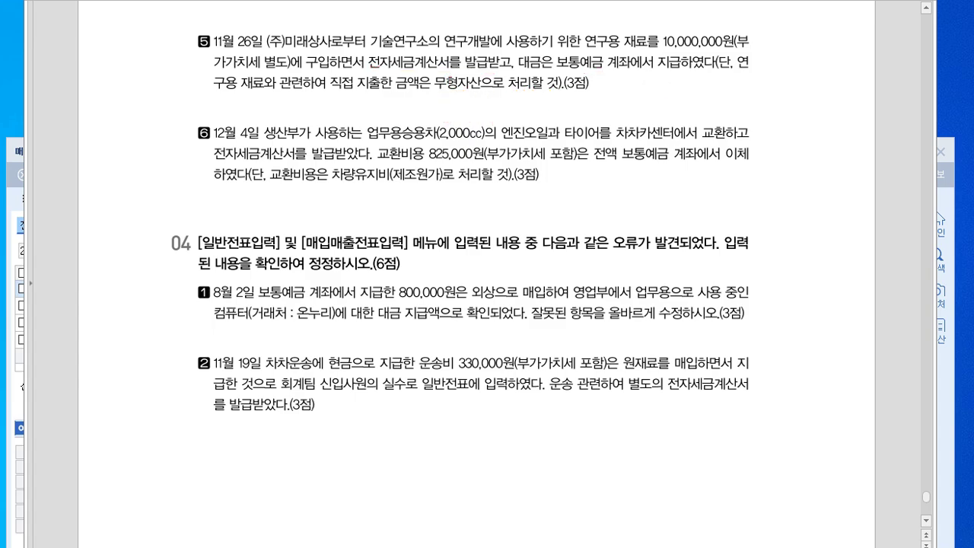
Start a type 51 과세 purchase voucher for November 26 with item 연구용 재료 and supply amount 10,000,000.
{"action": "key", "text": "alt+Tab"}
{"action": "left_click_drag", "start_coordinate": [305, 151], "coordinate": [313, 108]}
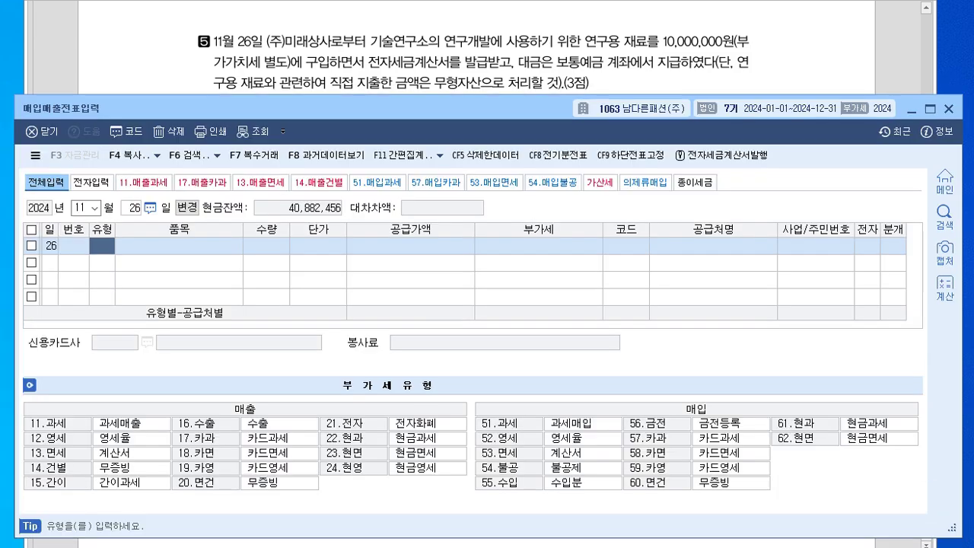
{"action": "type", "text": "51"}
{"action": "key", "text": "Return"}
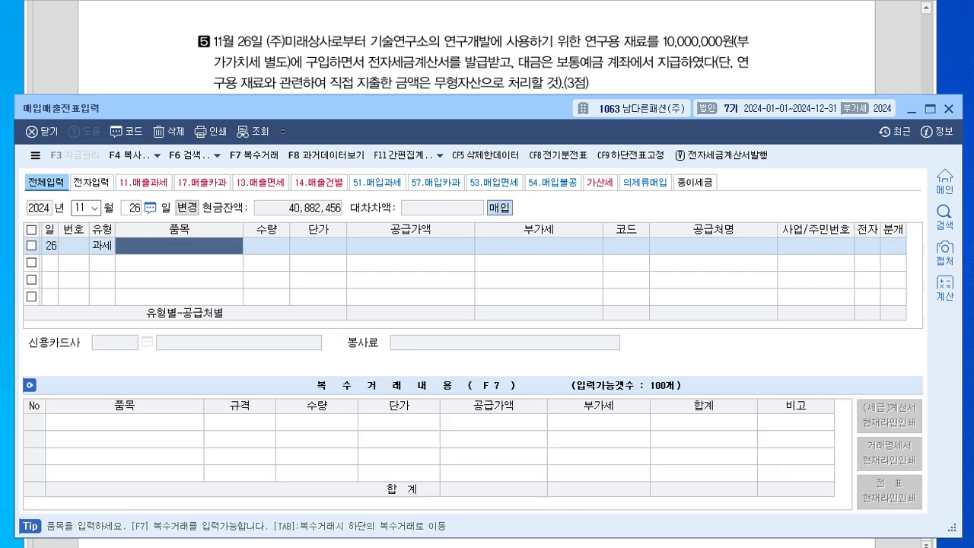
{"action": "type", "text": "연구용 재료"}
{"action": "key", "text": "Return"}
{"action": "key", "text": "Return"}
{"action": "key", "text": "Return"}
{"action": "type", "text": "10000000"}
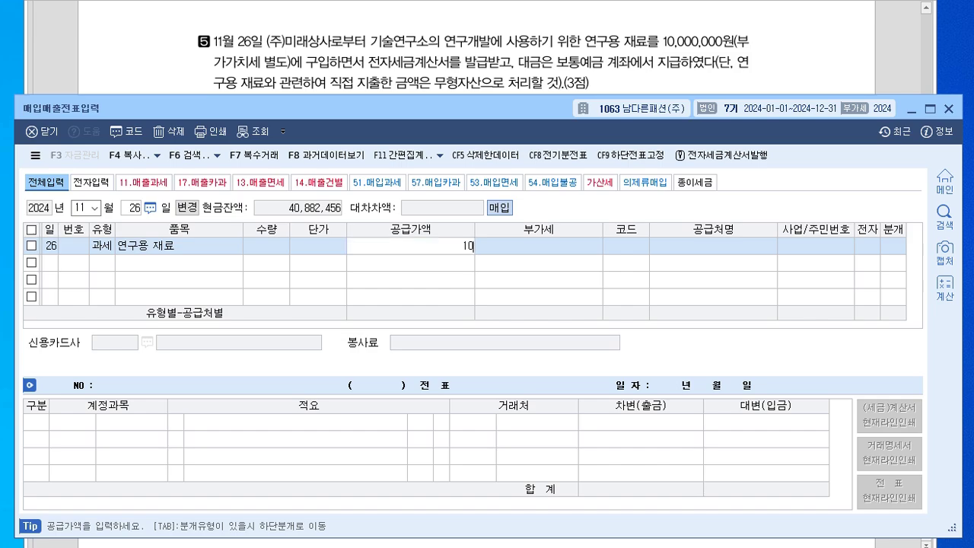
{"action": "key", "text": "Return"}
{"action": "key", "text": "Return"}
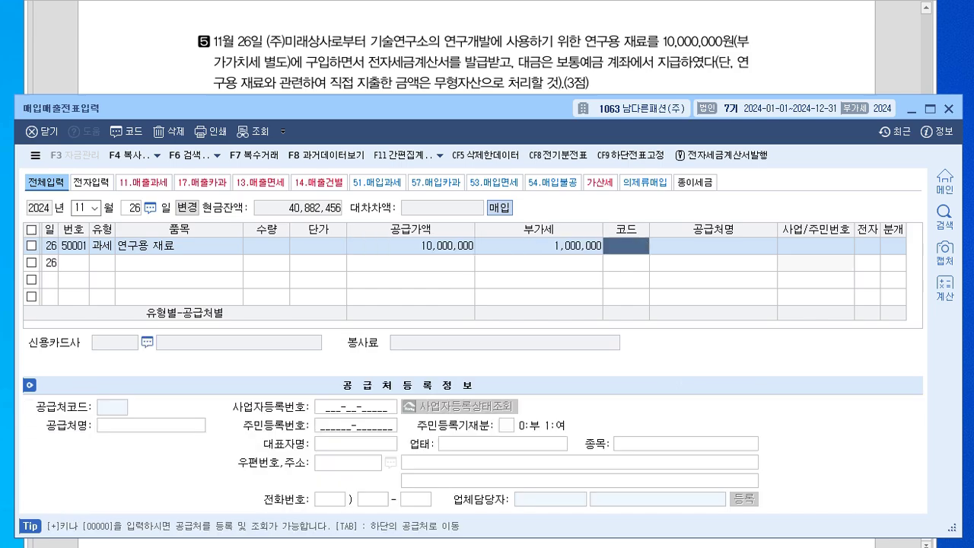
Assign (주)미래상사 as the supplier of the research material voucher and mark the tax invoice as electronic (여).
{"action": "type", "text": "미래"}
{"action": "key", "text": "Return"}
{"action": "key", "text": "Return"}
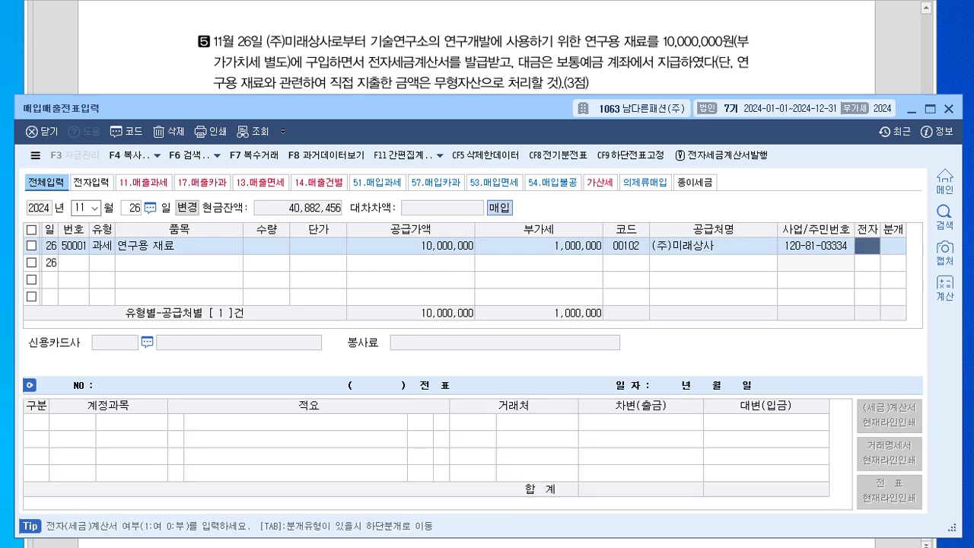
{"action": "type", "text": "1"}
{"action": "key", "text": "Return"}
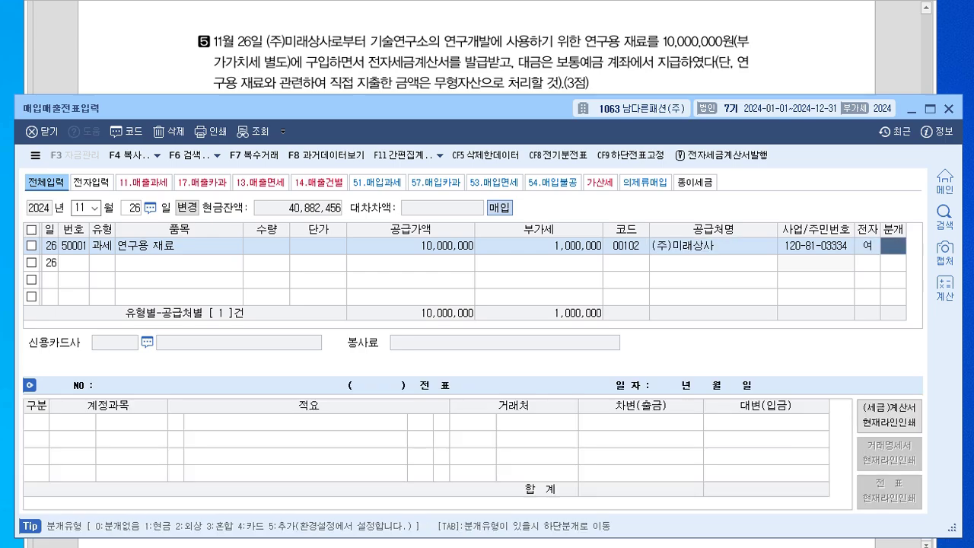
Choose the mixed journal type (혼합) for the research material voucher and set the debit account to 0226 개발비.
{"action": "type", "text": "3"}
{"action": "key", "text": "Return"}
{"action": "type", "text": "226"}
{"action": "key", "text": "Return"}
{"action": "key", "text": "Return"}
Add a credit line for 0103 보통예금 with the amount 11,000,000 to the research material voucher.
{"action": "type", "text": "4"}
{"action": "key", "text": "Return"}
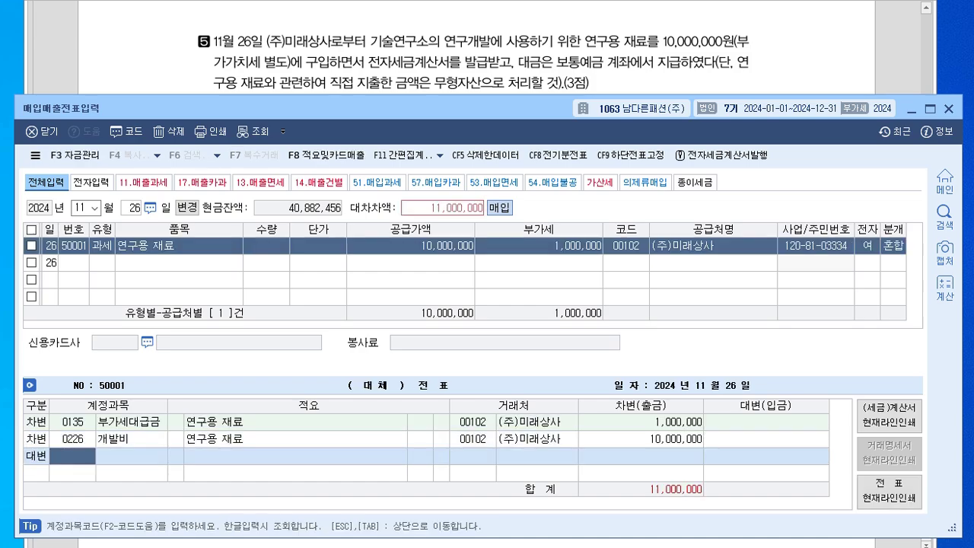
{"action": "key", "text": "alt+Tab"}
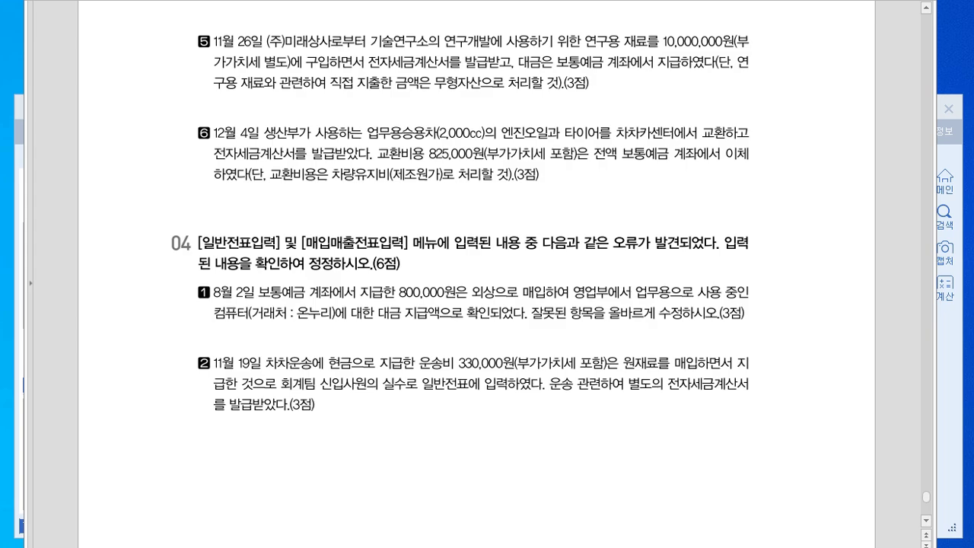
{"action": "key", "text": "alt+Tab"}
{"action": "type", "text": "1"}
{"action": "key", "text": "Return"}
{"action": "key", "text": "Escape"}
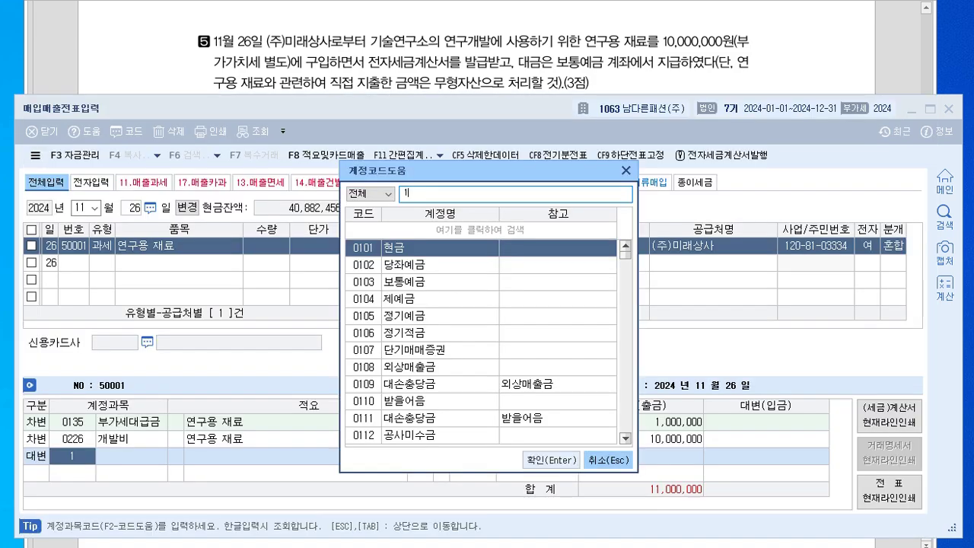
{"action": "type", "text": "103"}
{"action": "key", "text": "Return"}
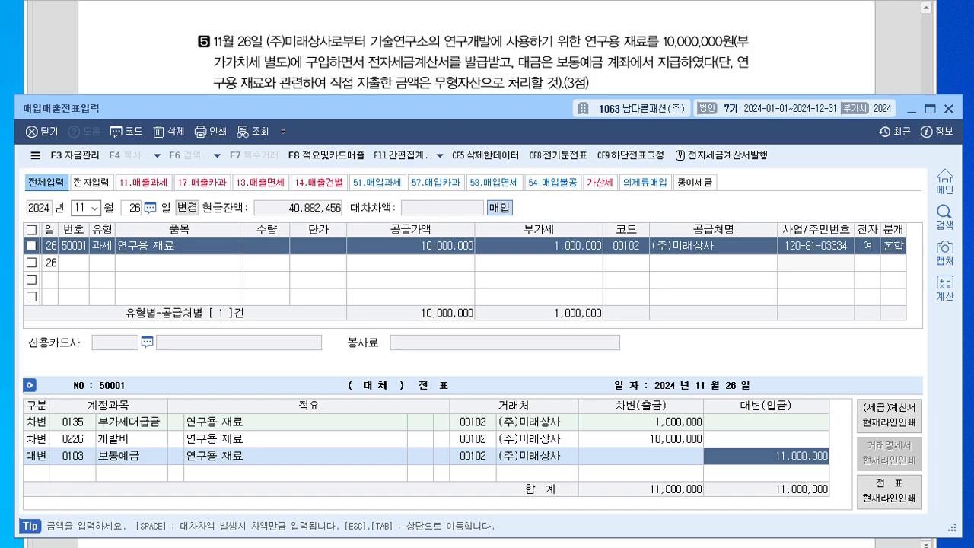
Finish the research material voucher and set the voucher date to December 4.
{"action": "key", "text": "Escape"}
{"action": "key", "text": "Return"}
{"action": "key", "text": "Escape"}
{"action": "key", "text": "Escape"}
{"action": "type", "text": "124"}
{"action": "key", "text": "Return"}
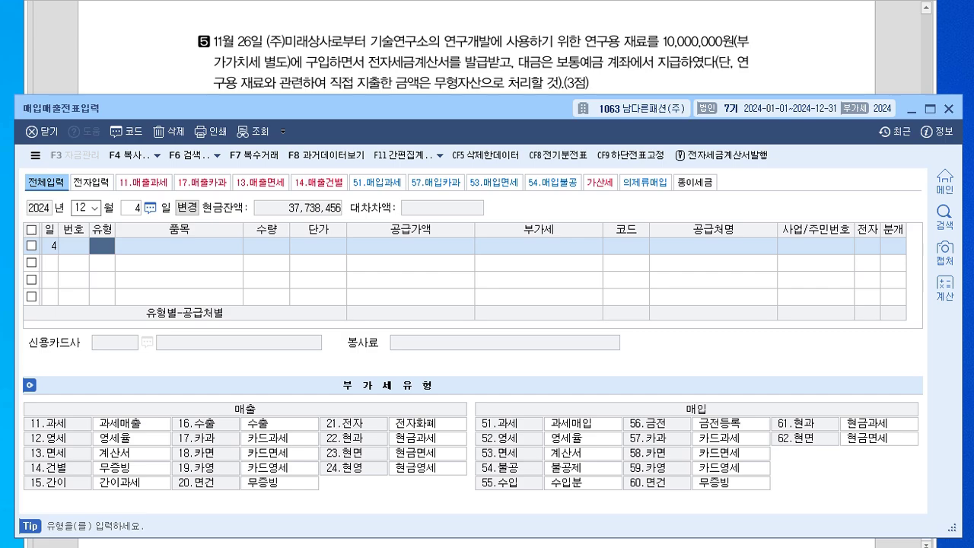
Examine problem 03's sixth transaction in the exam document for the car's tax treatment, the replacement cost and the payment method.
{"action": "key", "text": "alt+Tab"}
{"action": "scroll", "coordinate": [476, 274], "scroll_direction": "down", "scroll_amount": 1}
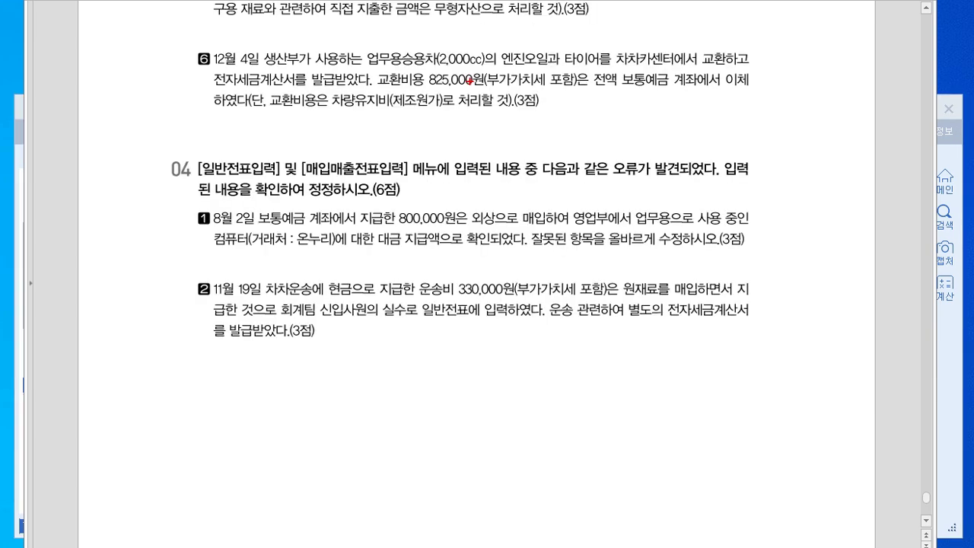
{"action": "mouse_move", "coordinate": [211, 83]}
{"action": "left_mouse_down"}
{"action": "mouse_move", "coordinate": [297, 85]}
{"action": "mouse_move", "coordinate": [287, 99]}
{"action": "mouse_move", "coordinate": [302, 86]}
{"action": "mouse_move", "coordinate": [303, 97]}
{"action": "left_mouse_up"}
{"action": "mouse_move", "coordinate": [302, 92]}
{"action": "left_mouse_down"}
{"action": "mouse_move", "coordinate": [302, 108]}
{"action": "mouse_move", "coordinate": [313, 91]}
{"action": "mouse_move", "coordinate": [353, 114]}
{"action": "mouse_move", "coordinate": [318, 149]}
{"action": "left_mouse_up"}
{"action": "key", "text": "Escape"}
Start a type 54 불공 purchase voucher for December 4 in KcLep with the item 타이어교환비.
{"action": "key", "text": "alt+Tab"}
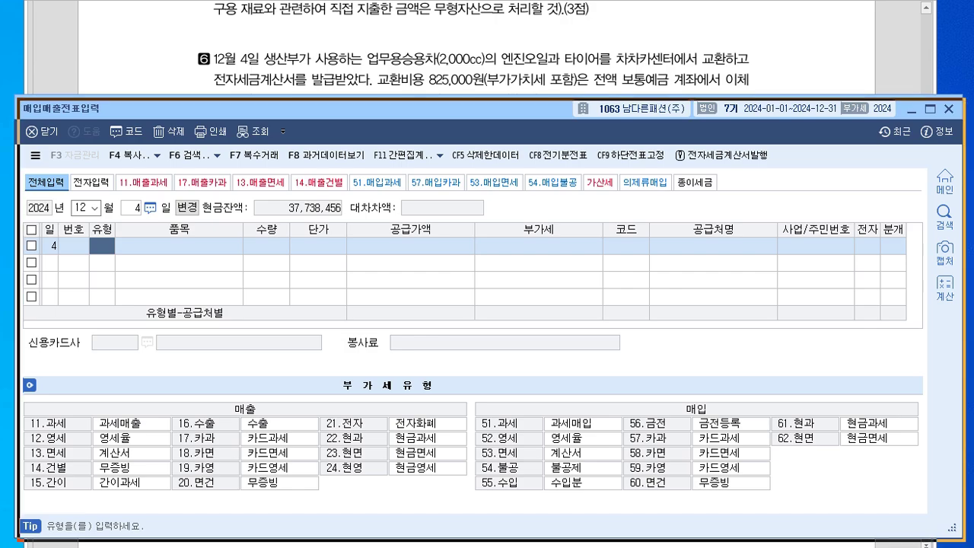
{"action": "left_click_drag", "start_coordinate": [342, 108], "coordinate": [349, 134]}
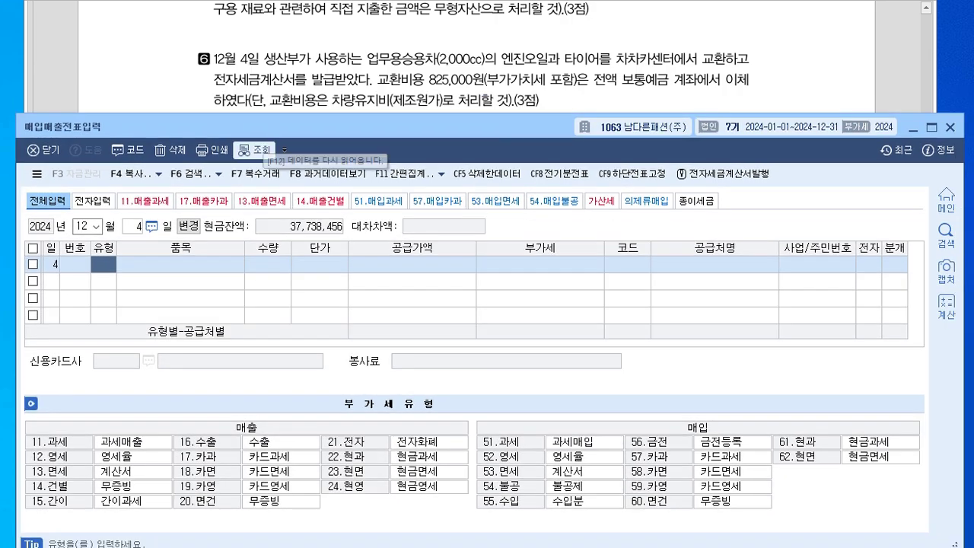
{"action": "type", "text": "54"}
{"action": "key", "text": "Return"}
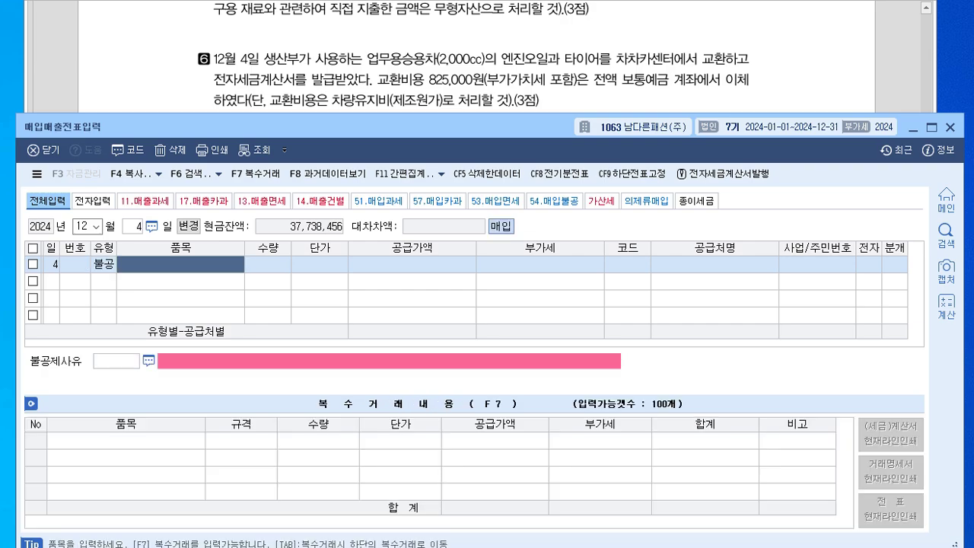
{"action": "type", "text": "타이어교환"}
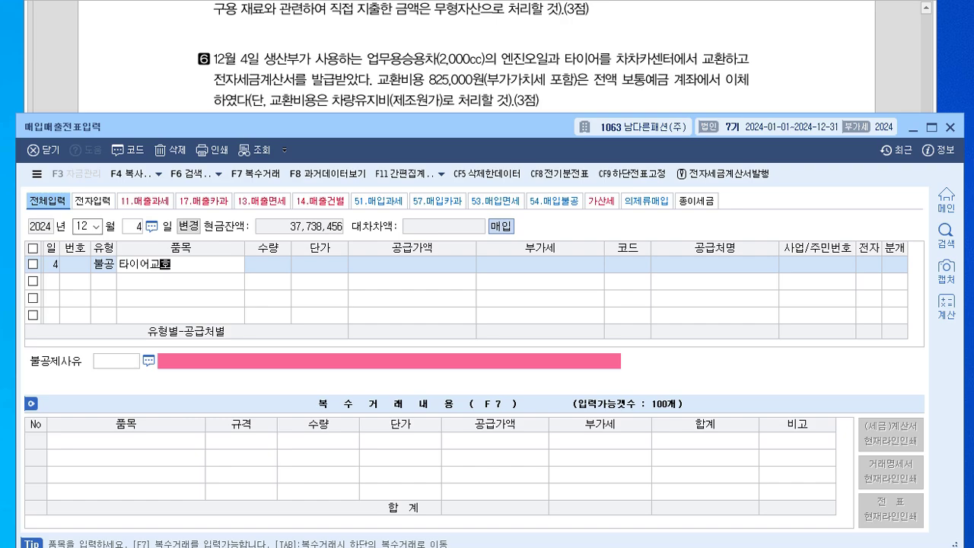
{"action": "key", "text": "BackSpace"}
{"action": "key", "text": "BackSpace"}
{"action": "key", "text": "BackSpace"}
{"action": "type", "text": "교환"}
{"action": "type", "text": "ㅂ"}
{"action": "type", "text": "ㅣ"}
{"action": "key", "text": "Return"}
{"action": "key", "text": "Left"}
{"action": "key", "text": "Left"}
{"action": "key", "text": "Right"}
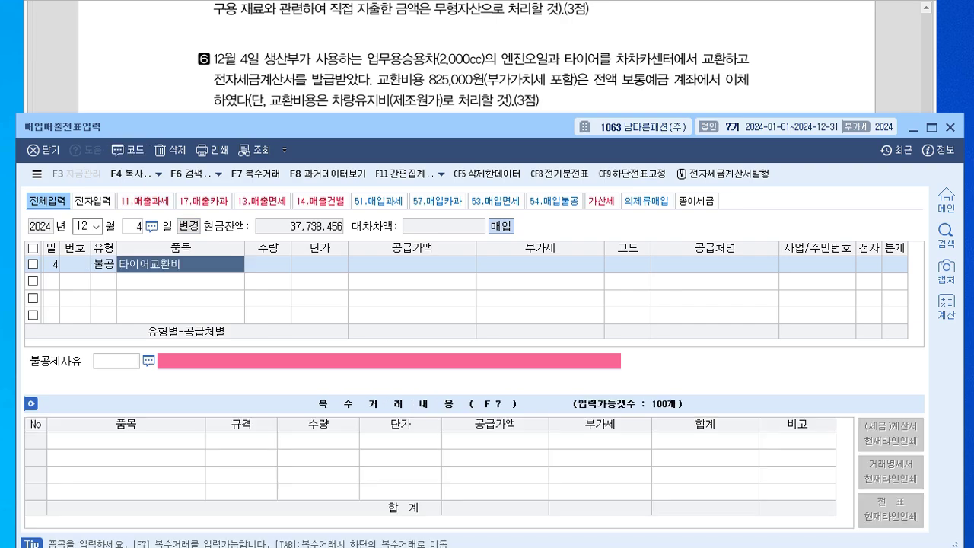
Enter a supply amount of 750,000 for the tire replacement voucher and assign 차차카센터 as the supplier.
{"action": "key", "text": "Return"}
{"action": "key", "text": "Return"}
{"action": "key", "text": "Return"}
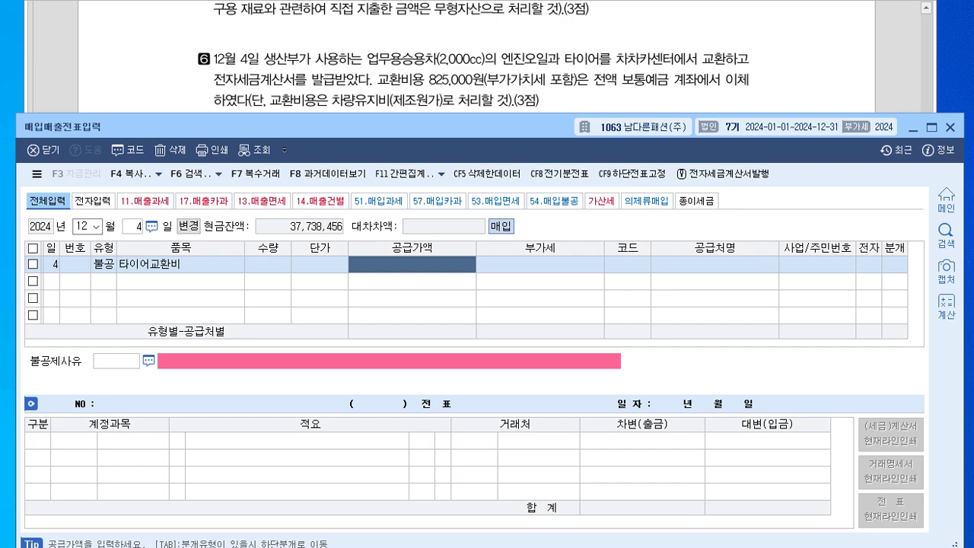
{"action": "type", "text": "7500000"}
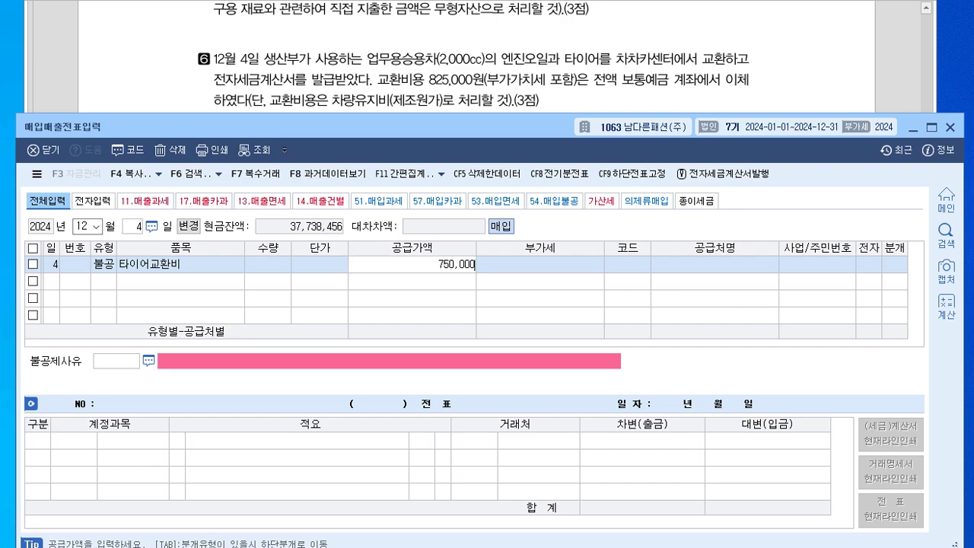
{"action": "key", "text": "Return"}
{"action": "key", "text": "Return"}
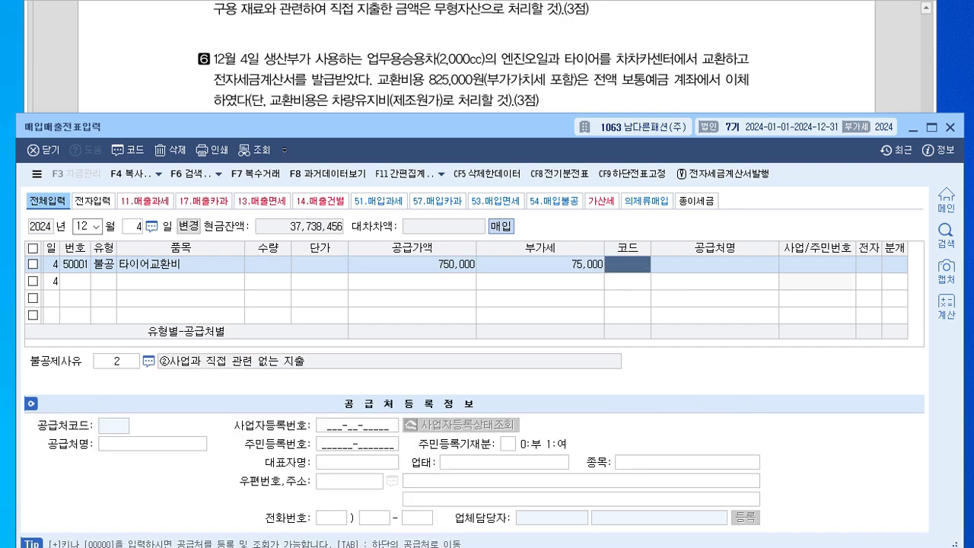
{"action": "type", "text": "차차"}
{"action": "key", "text": "Return"}
{"action": "key", "text": "Return"}
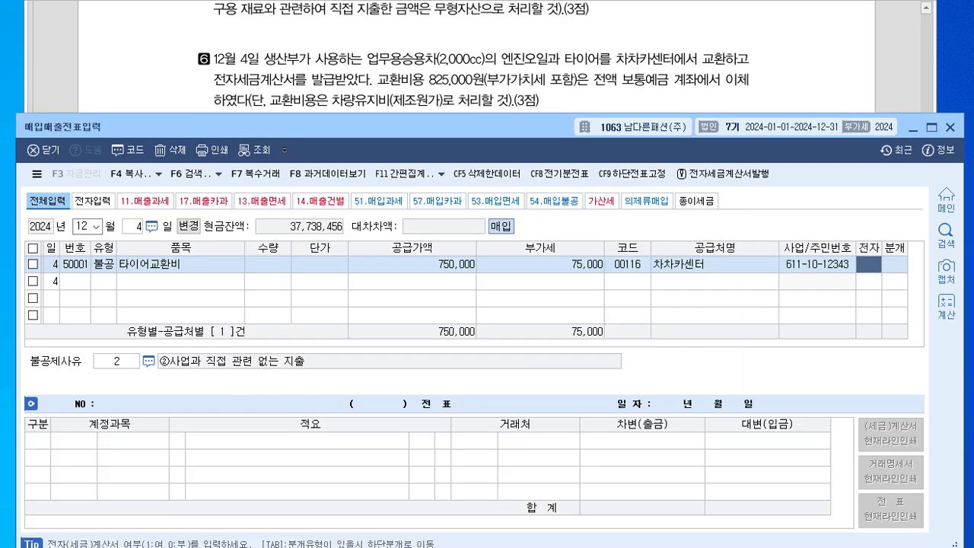
Mark the tire replacement tax invoice as electronic (여) and set the non-deduction reason to 3, 비영업용 소형승용자동차 구입·유지 및 임차.
{"action": "type", "text": "1"}
{"action": "key", "text": "Return"}
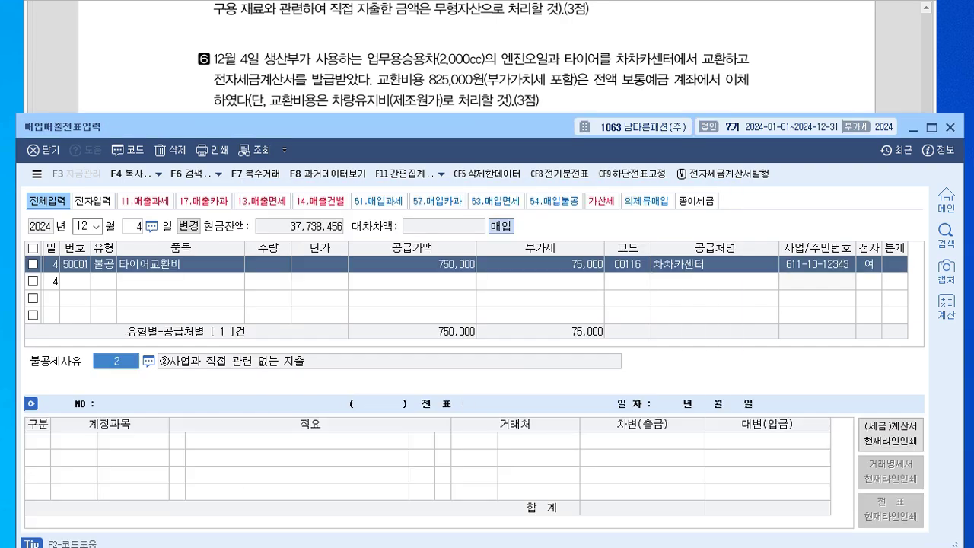
{"action": "key", "text": "F2"}
{"action": "key", "text": "Down"}
{"action": "key", "text": "Down"}
{"action": "key", "text": "Return"}
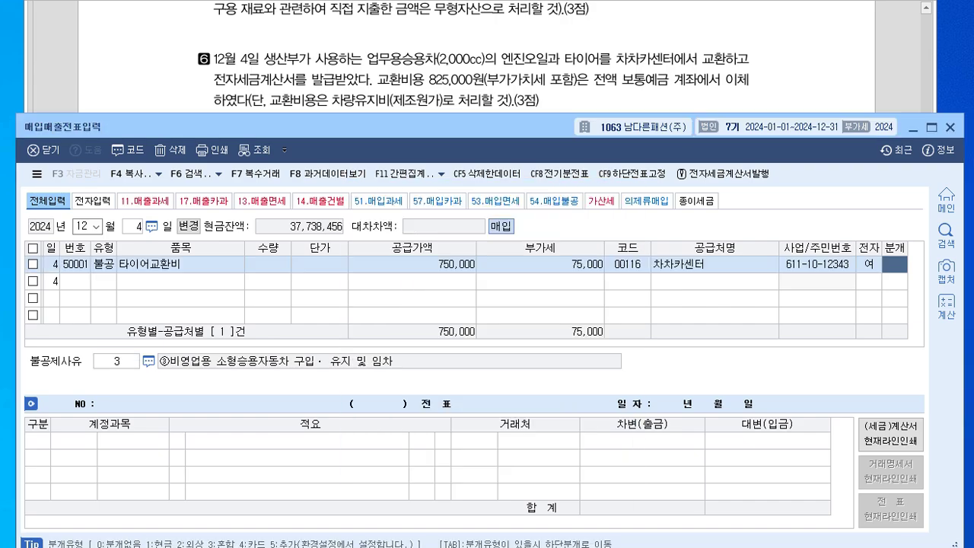
Journalize the tire replacement voucher as mixed (혼합), debiting 0522 차량유지비 and crediting 0103 보통예금 for 825,000.
{"action": "type", "text": "3"}
{"action": "key", "text": "Return"}
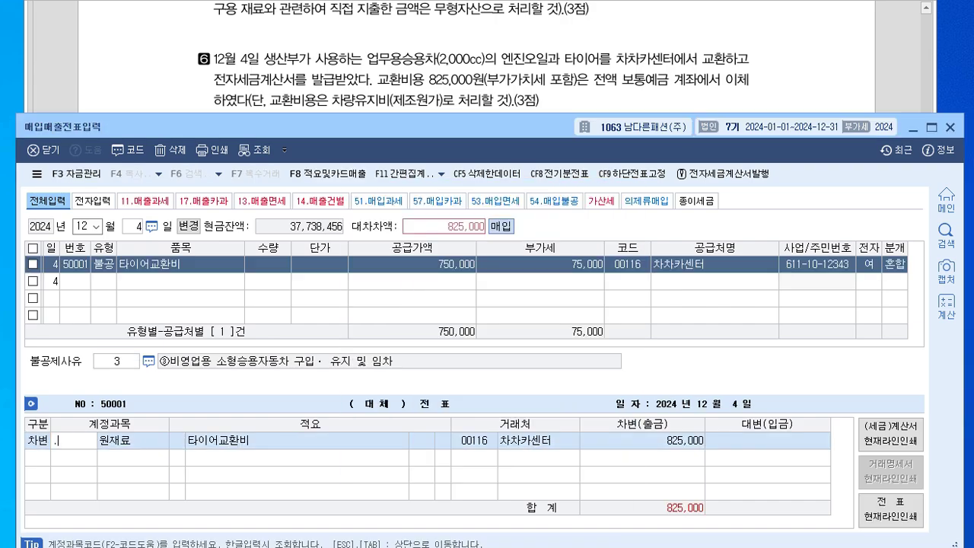
{"action": "key", "text": "Escape"}
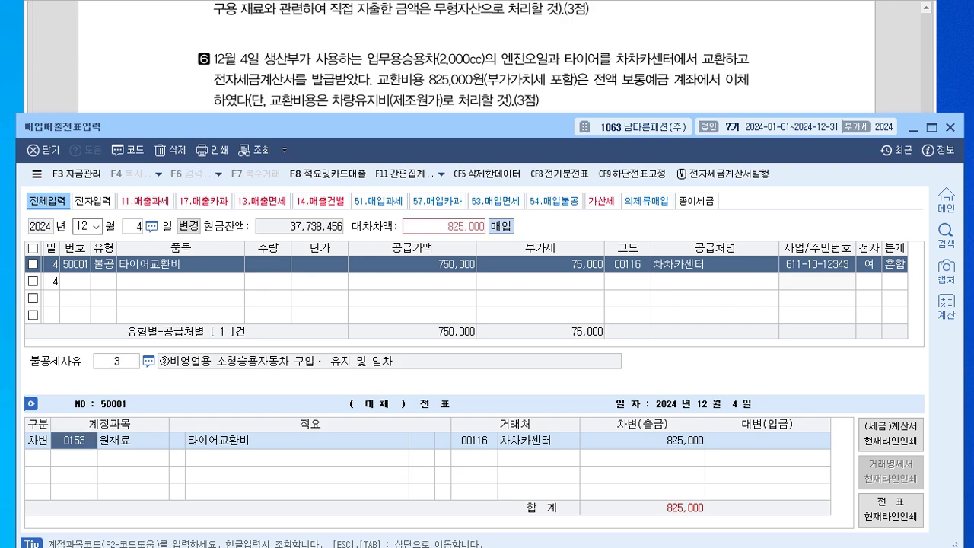
{"action": "type", "text": "0522"}
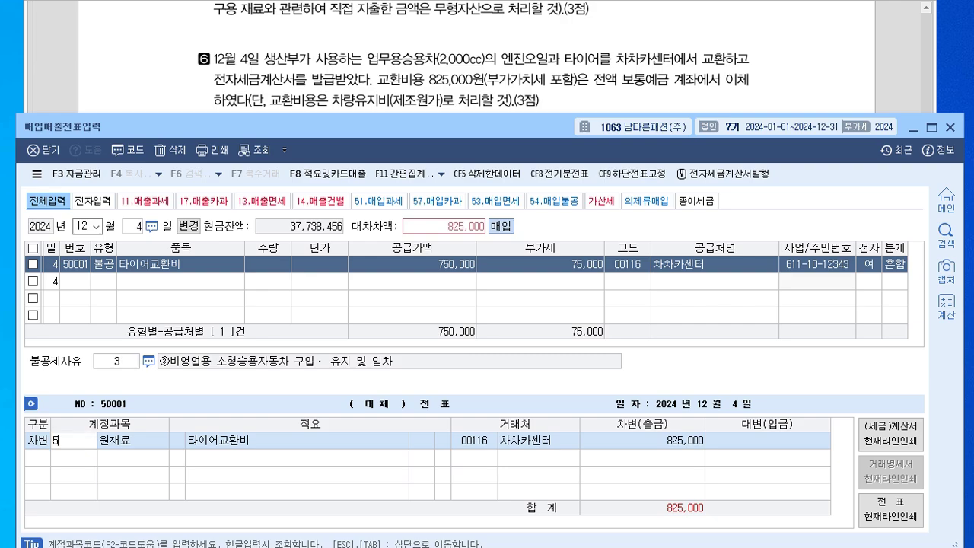
{"action": "key", "text": "Return"}
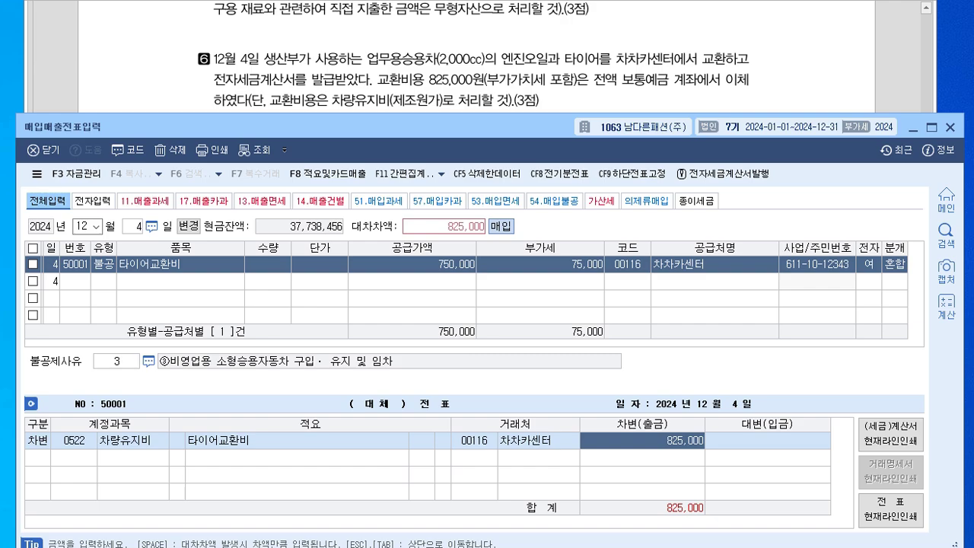
{"action": "key", "text": "Return"}
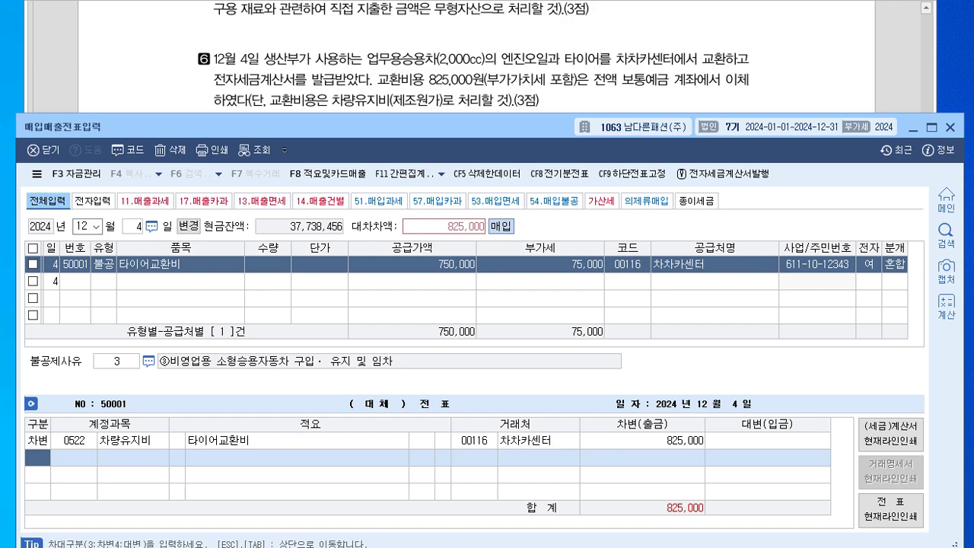
{"action": "type", "text": "40103"}
{"action": "key", "text": "Return"}
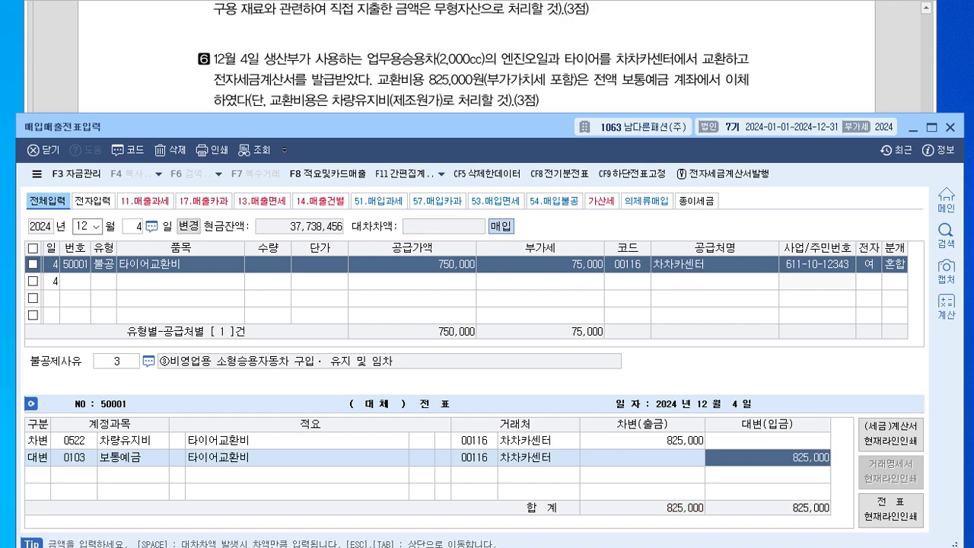
Bring problem 04 into view in the exam document and open the August 2 vouchers in KcLep's 일반전표입력.
{"action": "left_click", "coordinate": [616, 88]}
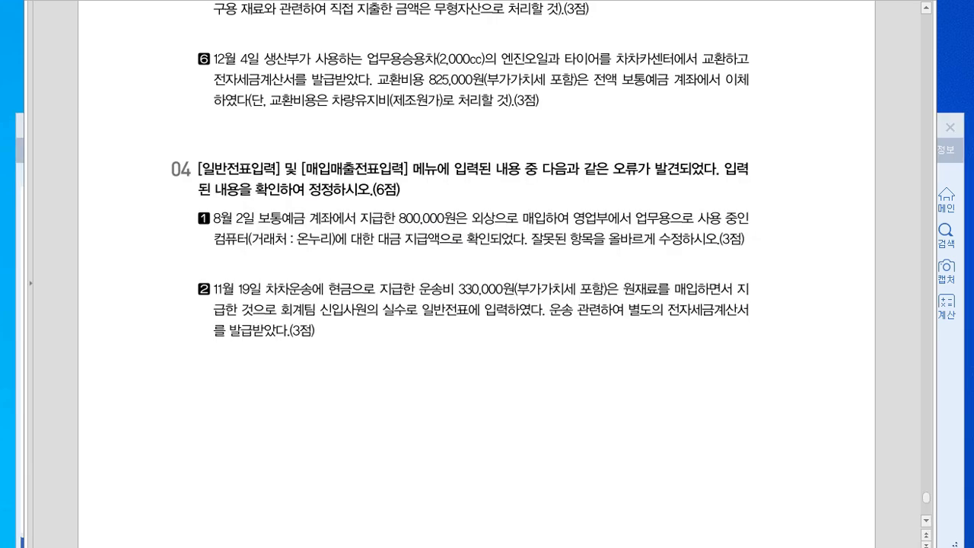
{"action": "scroll", "coordinate": [487, 274], "scroll_direction": "down", "scroll_amount": 2}
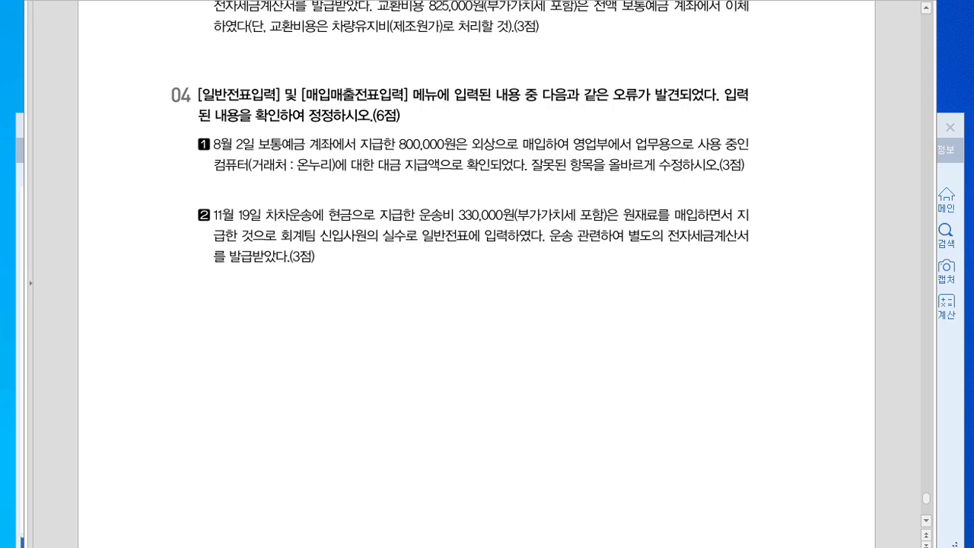
{"action": "key", "text": "alt+Tab"}
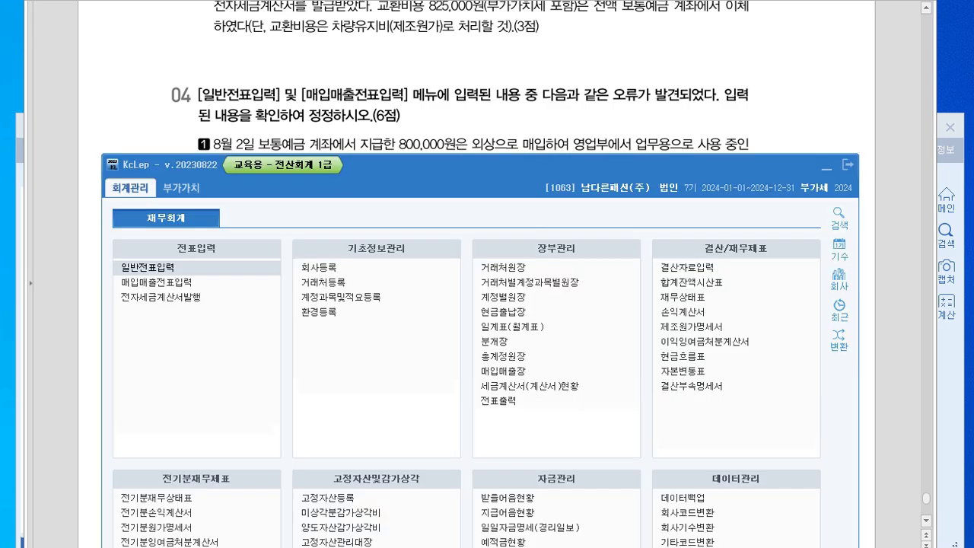
{"action": "left_click_drag", "start_coordinate": [426, 165], "coordinate": [425, 235]}
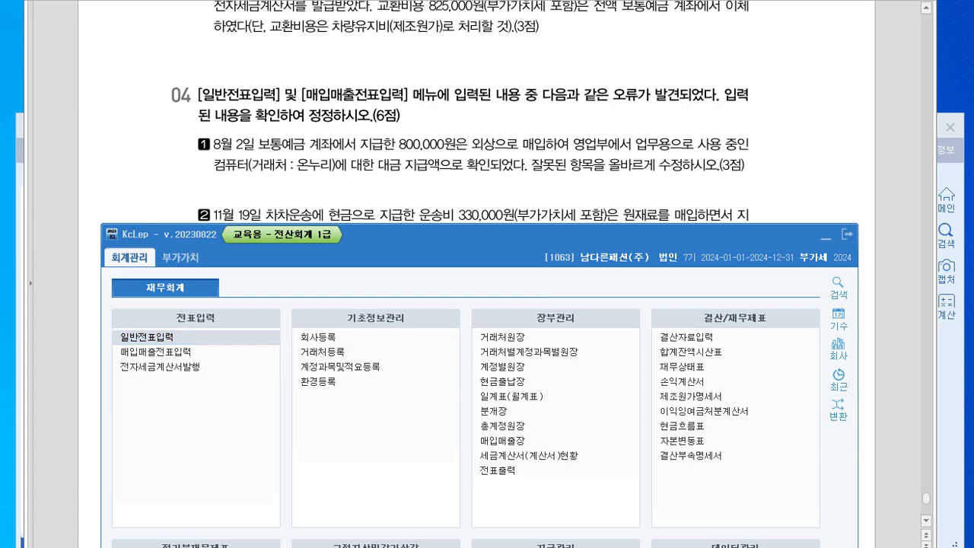
{"action": "left_click", "coordinate": [148, 337]}
{"action": "type", "text": "08"}
{"action": "key", "text": "Return"}
{"action": "type", "text": "2"}
{"action": "key", "text": "Return"}
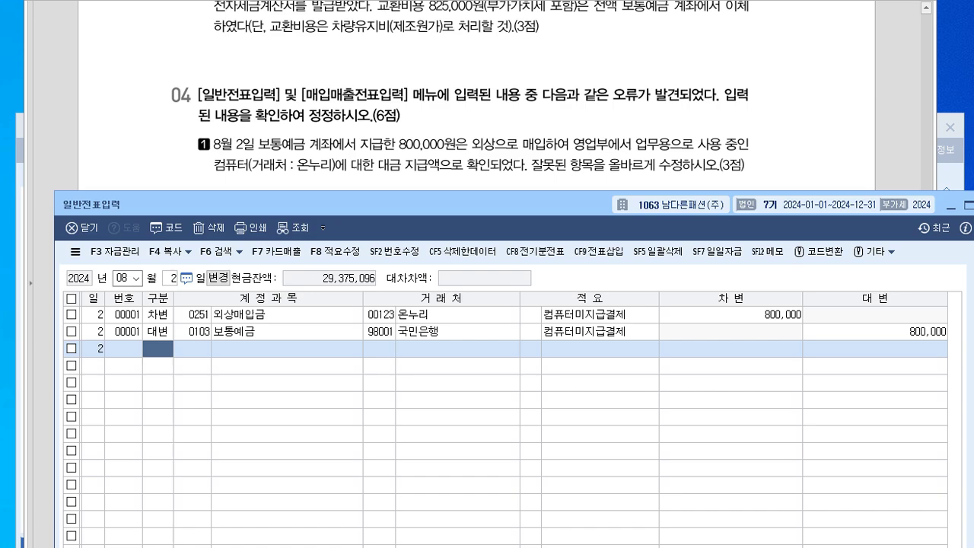
{"action": "left_click_drag", "start_coordinate": [365, 204], "coordinate": [368, 194]}
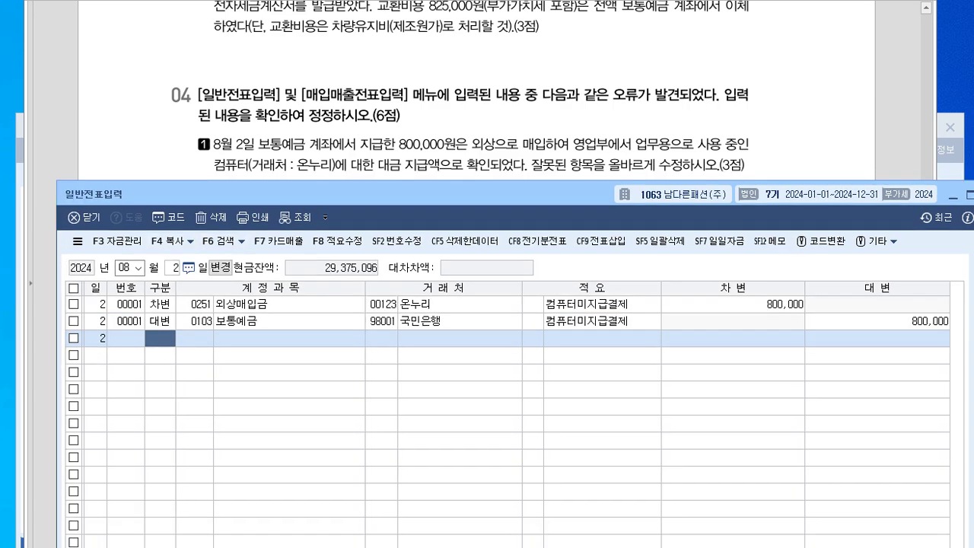
Change the August 2 voucher's debit account to 0253 미지급금.
{"action": "left_click", "coordinate": [195, 304]}
{"action": "type", "text": "0253"}
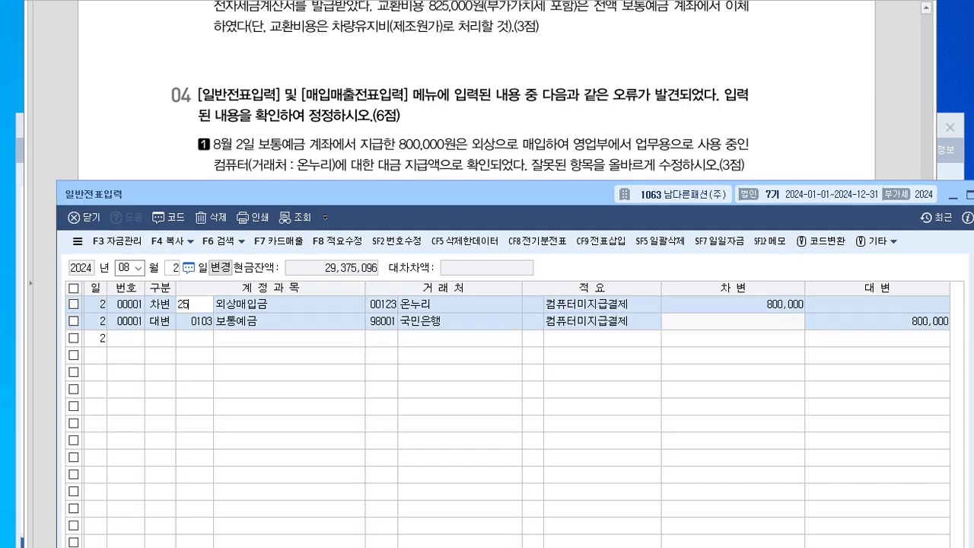
{"action": "key", "text": "Return"}
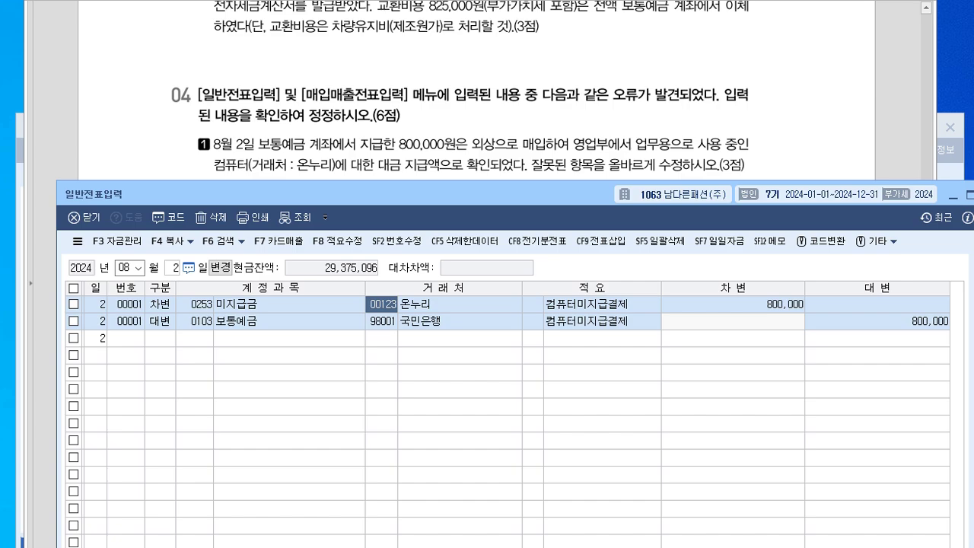
{"action": "key", "text": "Down"}
{"action": "key", "text": "Down"}
{"action": "key", "text": "Up"}
{"action": "key", "text": "Up"}
{"action": "key", "text": "Down"}
{"action": "key", "text": "Down"}
{"action": "key", "text": "Up"}
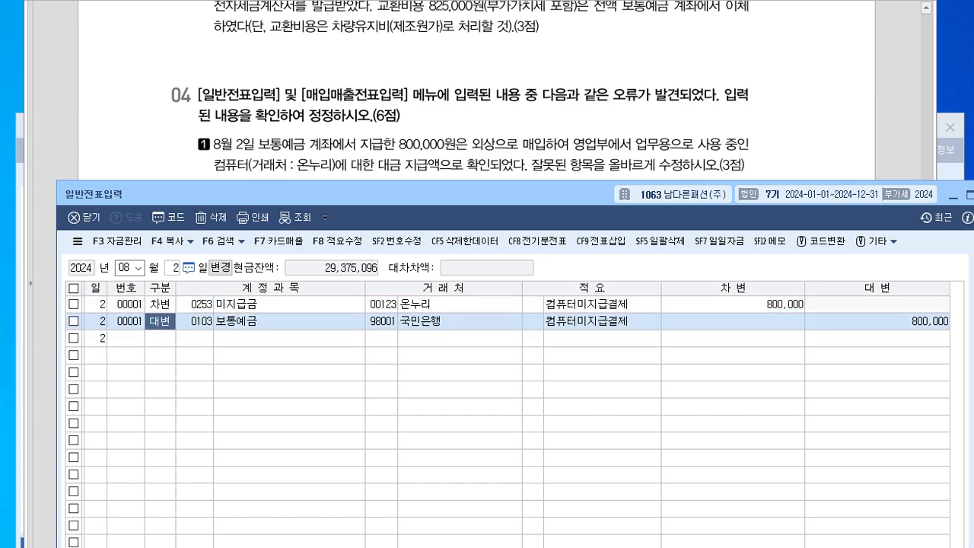
{"action": "key", "text": "Right"}
{"action": "key", "text": "Up"}
{"action": "key", "text": "Down"}
{"action": "key", "text": "Down"}
{"action": "key", "text": "Up"}
{"action": "key", "text": "Up"}
{"action": "key", "text": "Right"}
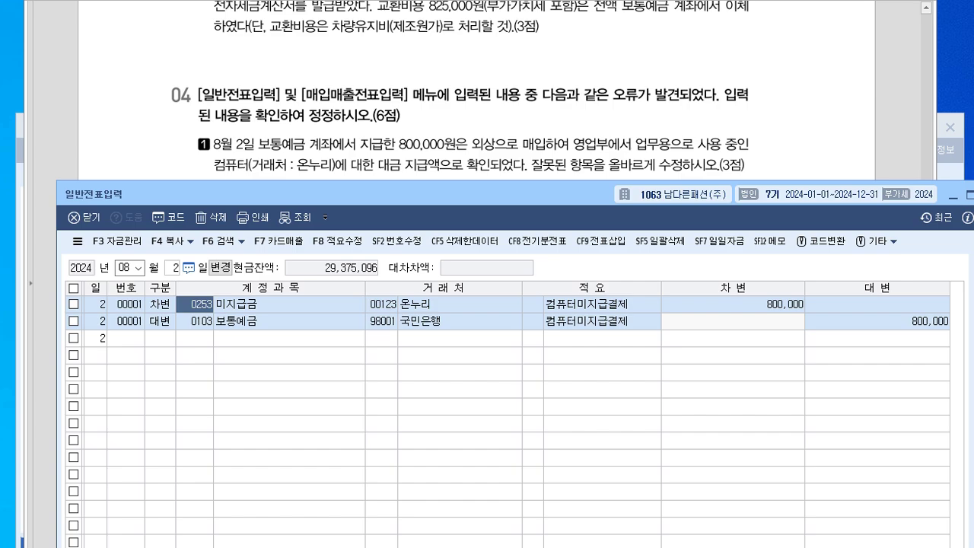
Close the August 2 vouchers and open the November 19 vouchers in 일반전표입력.
{"action": "key", "text": "Escape"}
{"action": "scroll", "coordinate": [472, 114], "scroll_direction": "down", "scroll_amount": 2}
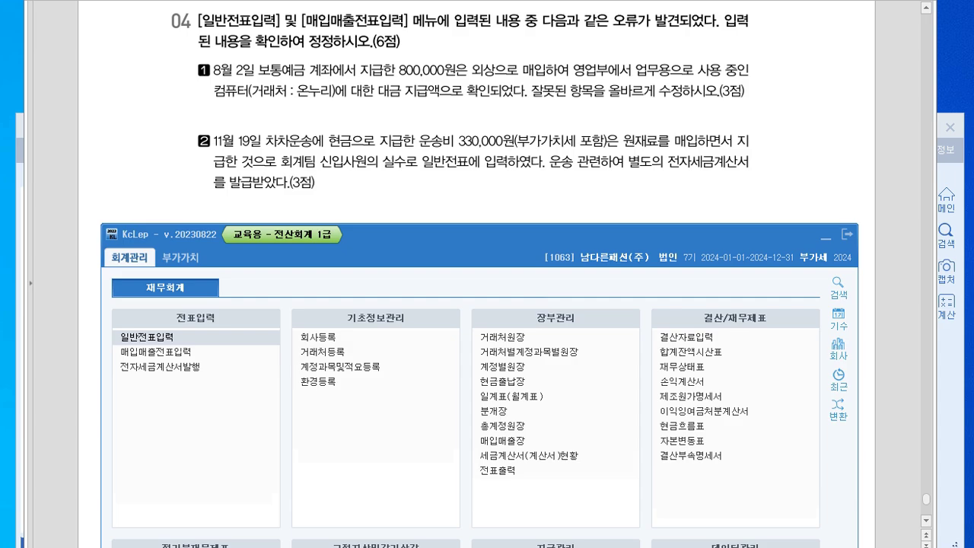
{"action": "left_click", "coordinate": [147, 337]}
{"action": "type", "text": "11"}
{"action": "key", "text": "Return"}
{"action": "type", "text": "19"}
{"action": "key", "text": "Return"}
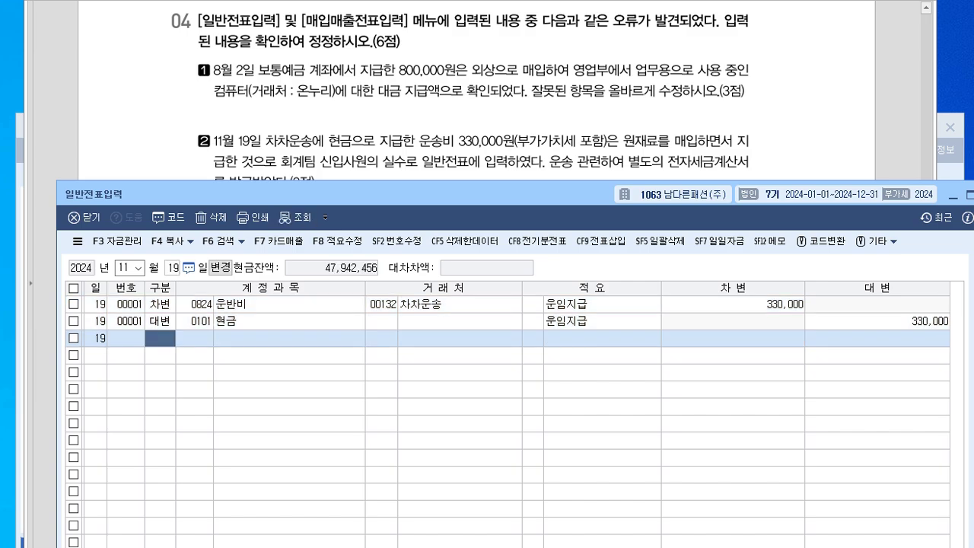
Delete both lines of the November 19 운반비 voucher paid in cash to 차차운송 and close 일반전표입력.
{"action": "left_click", "coordinate": [74, 305]}
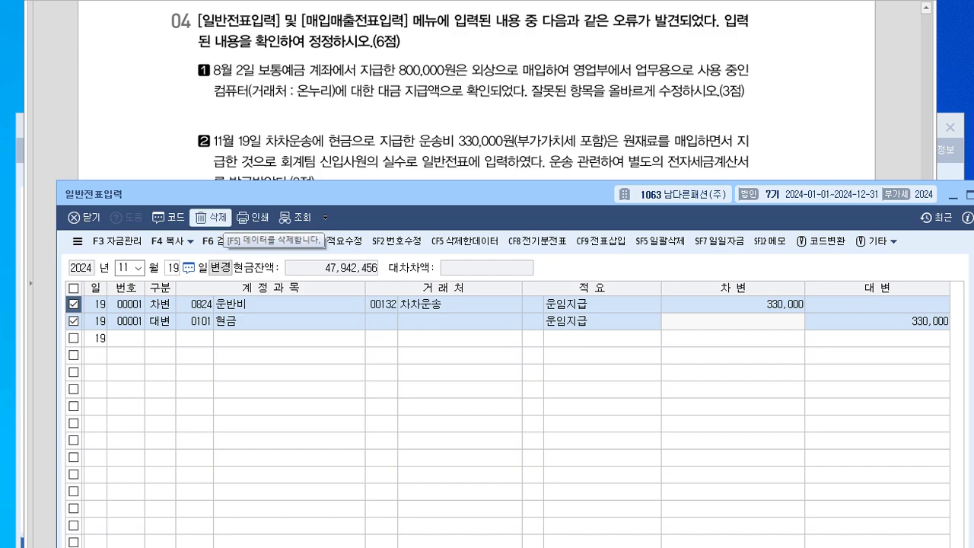
{"action": "left_click_drag", "start_coordinate": [262, 194], "coordinate": [257, 219]}
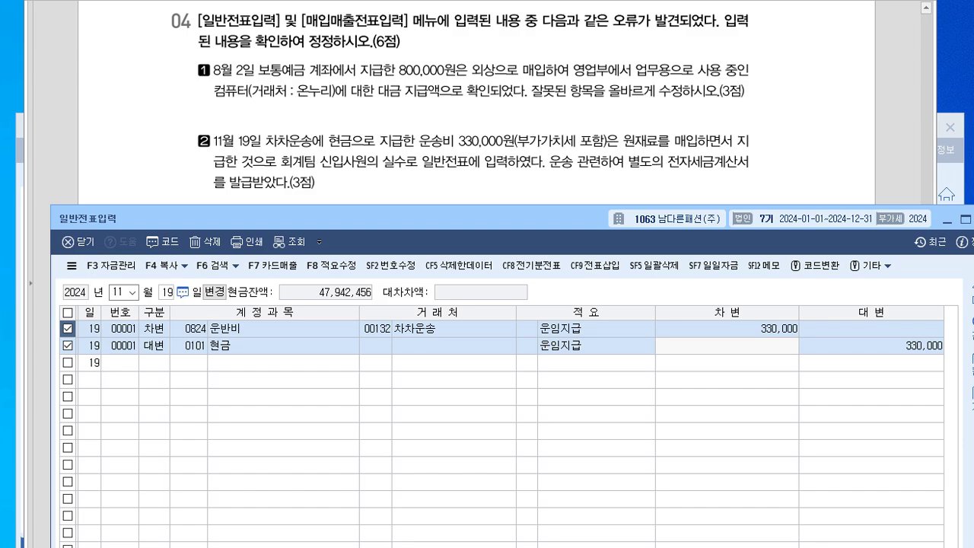
{"action": "left_click_drag", "start_coordinate": [381, 218], "coordinate": [390, 214]}
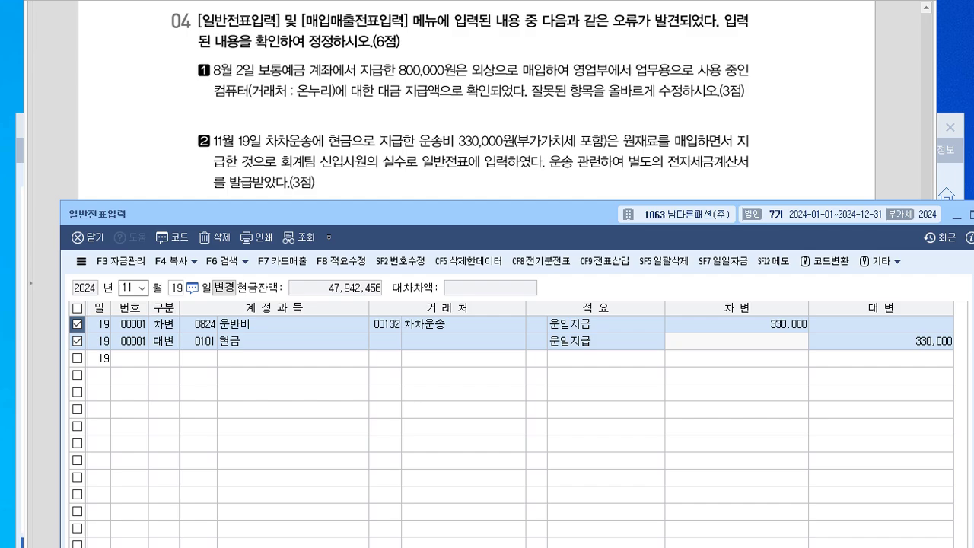
{"action": "left_click", "coordinate": [214, 237]}
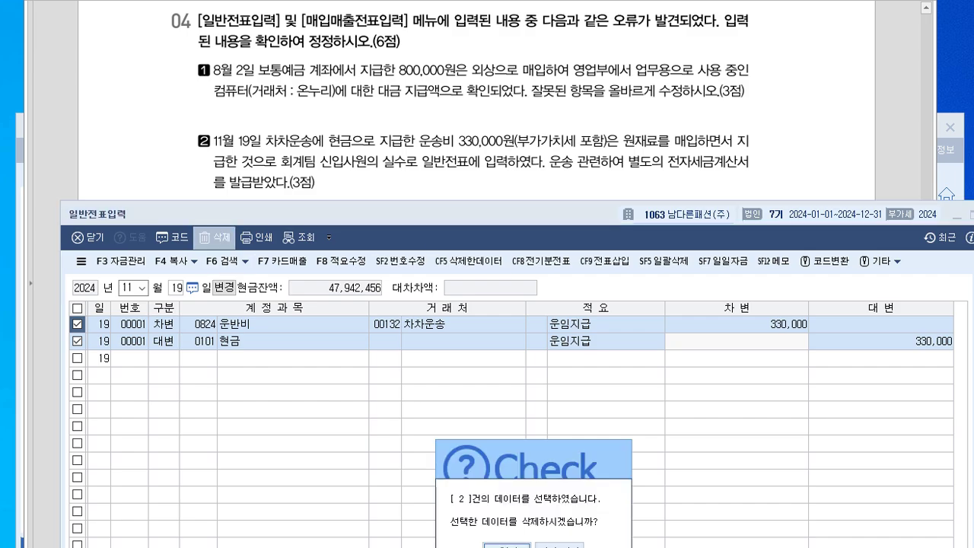
{"action": "left_click", "coordinate": [507, 546]}
{"action": "key", "text": "Escape"}
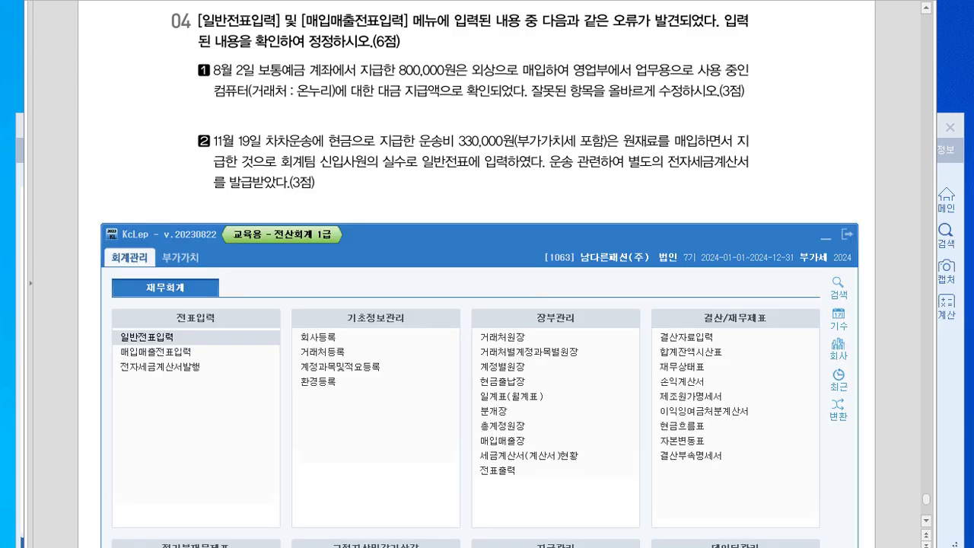
Start a November 19 voucher in 매입매출전표입력 with purchase type 51 과세.
{"action": "left_click", "coordinate": [155, 352]}
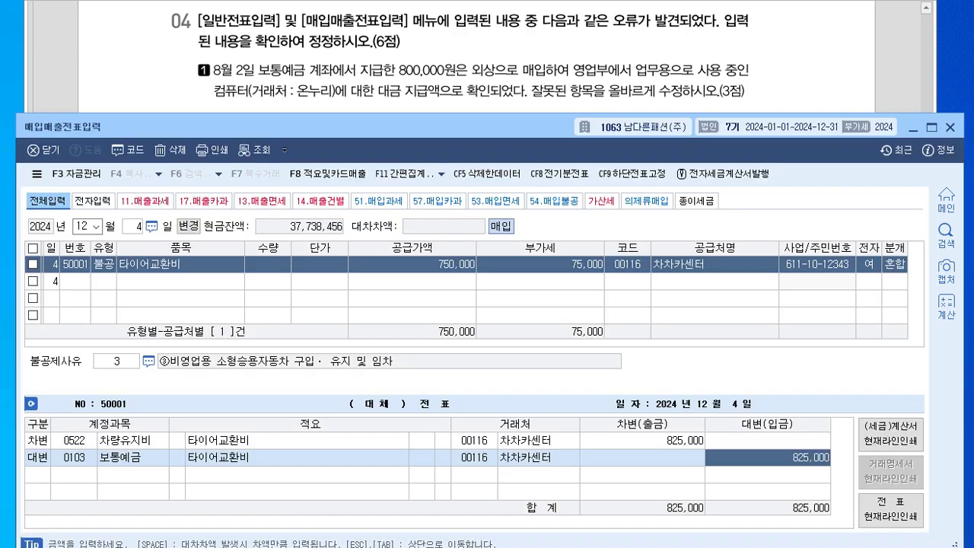
{"action": "left_click_drag", "start_coordinate": [221, 127], "coordinate": [257, 213]}
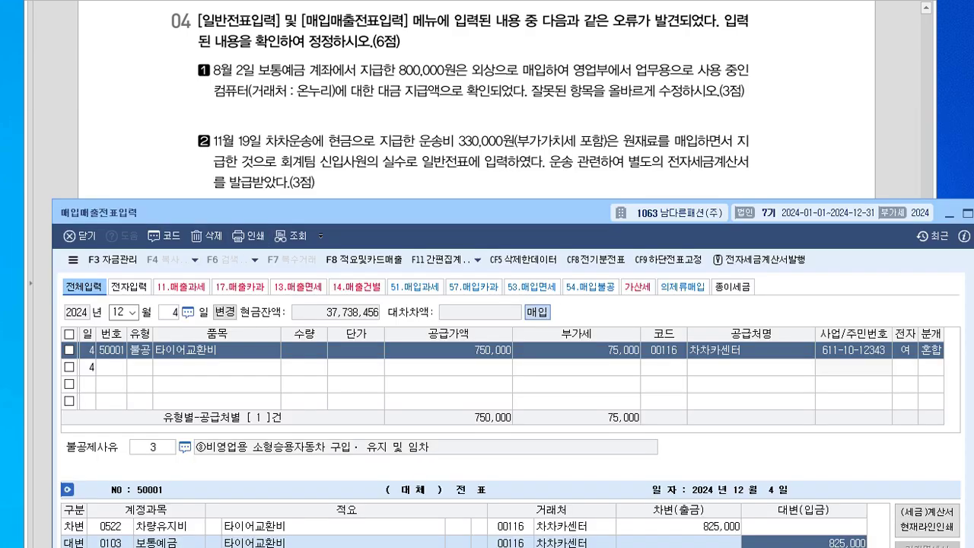
{"action": "type", "text": "11"}
{"action": "key", "text": "Return"}
{"action": "type", "text": "19"}
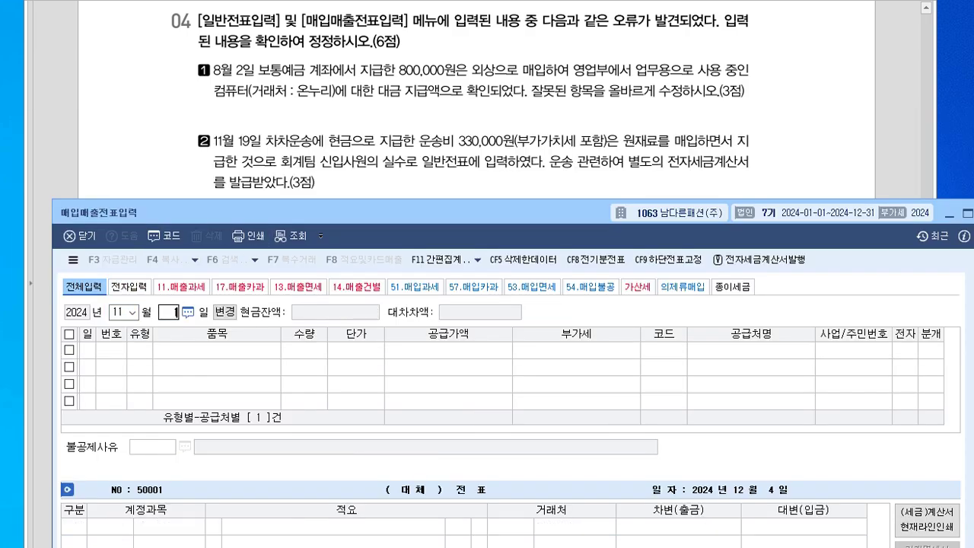
{"action": "key", "text": "Return"}
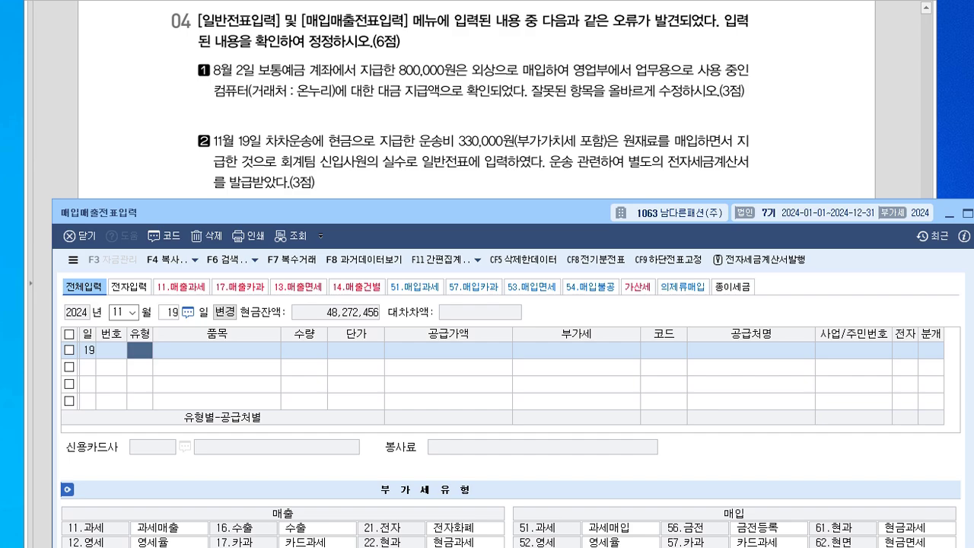
{"action": "type", "text": "51"}
{"action": "key", "text": "Return"}
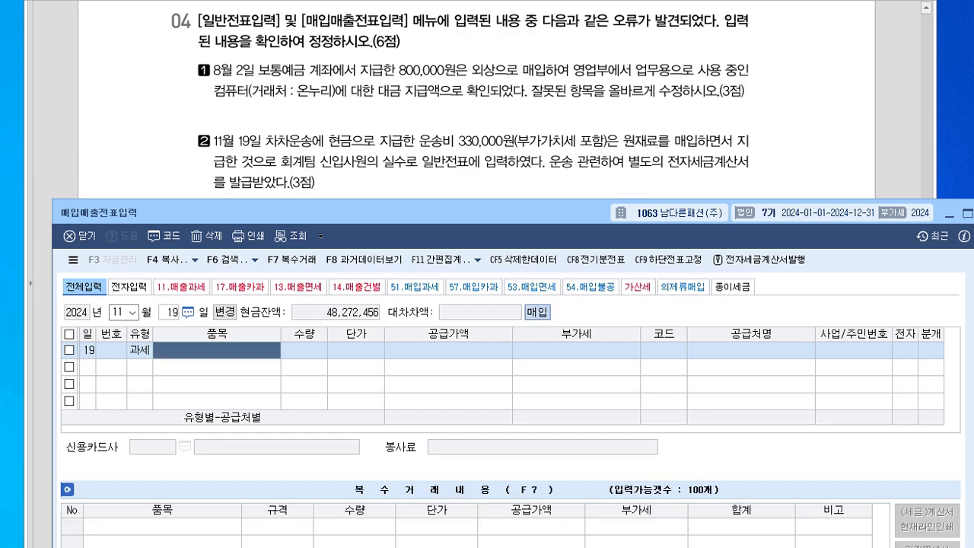
Enter the item 운송비 with a supply amount of 300,000 and accept the calculated VAT.
{"action": "type", "text": "운송비"}
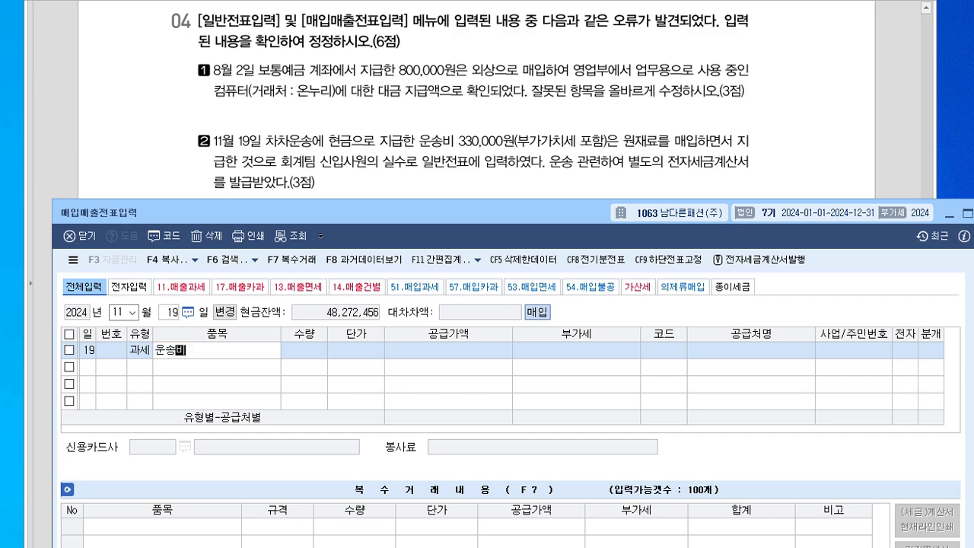
{"action": "key", "text": "Return"}
{"action": "key", "text": "Return"}
{"action": "key", "text": "Return"}
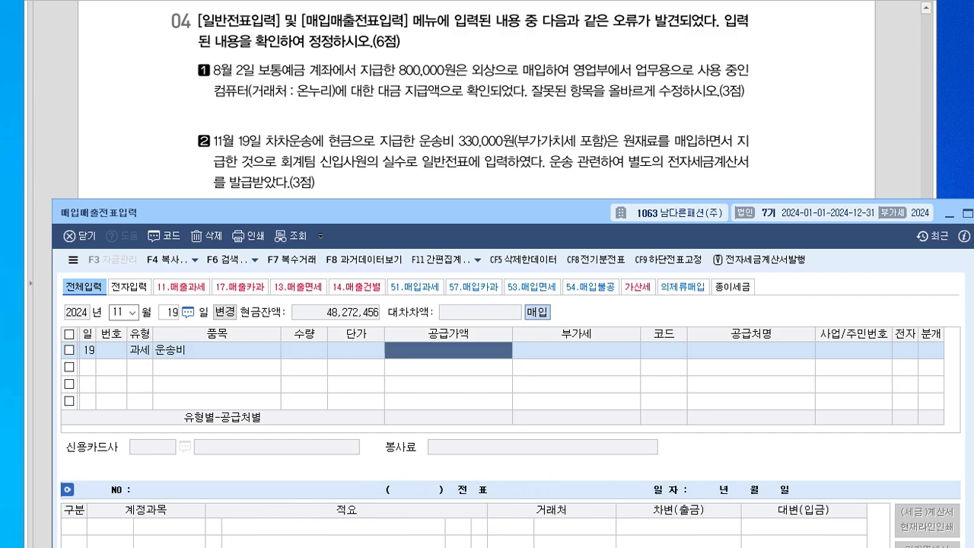
{"action": "type", "text": "300000"}
{"action": "key", "text": "Return"}
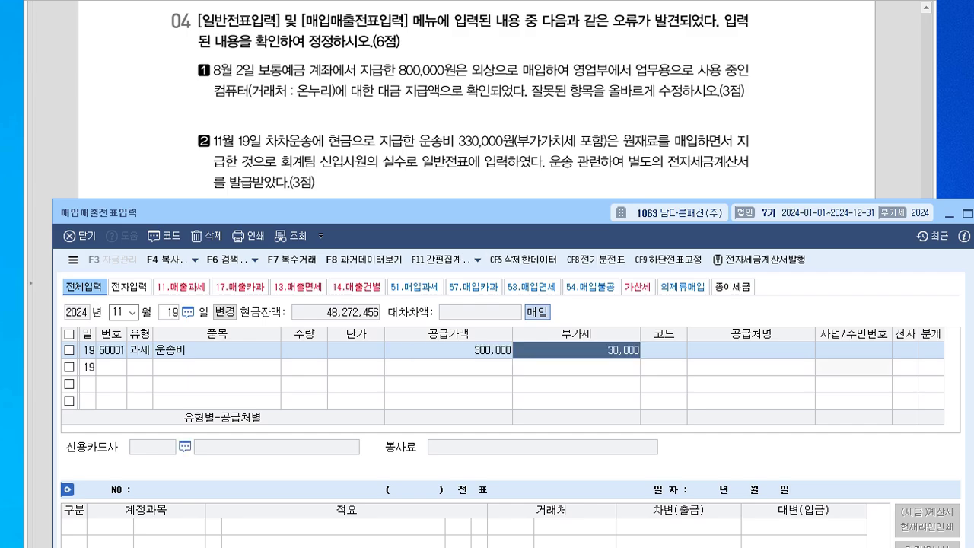
{"action": "key", "text": "Return"}
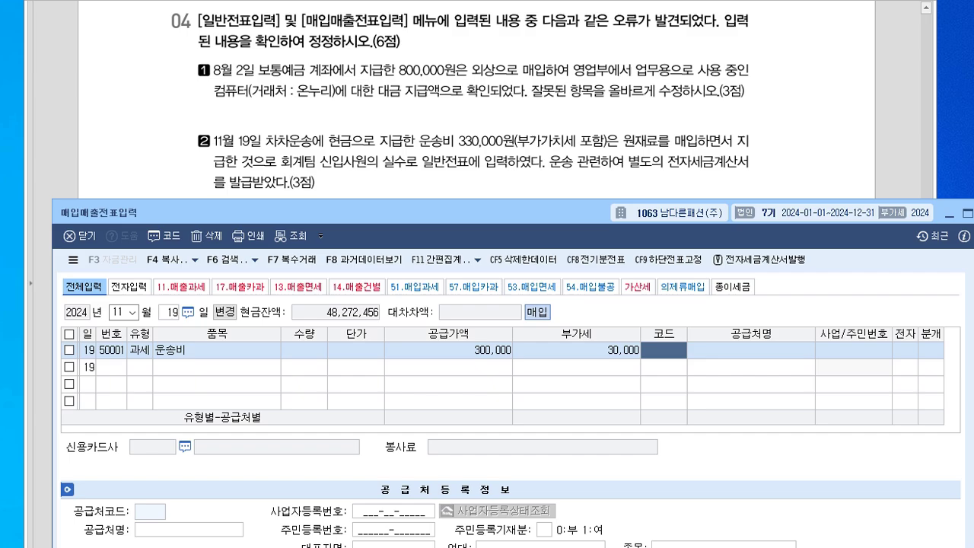
Assign 차차운송 as the freight voucher's supplier and mark its tax invoice as electronic (여).
{"action": "type", "text": "차채"}
{"action": "key", "text": "Return"}
{"action": "key", "text": "Down"}
{"action": "key", "text": "Return"}
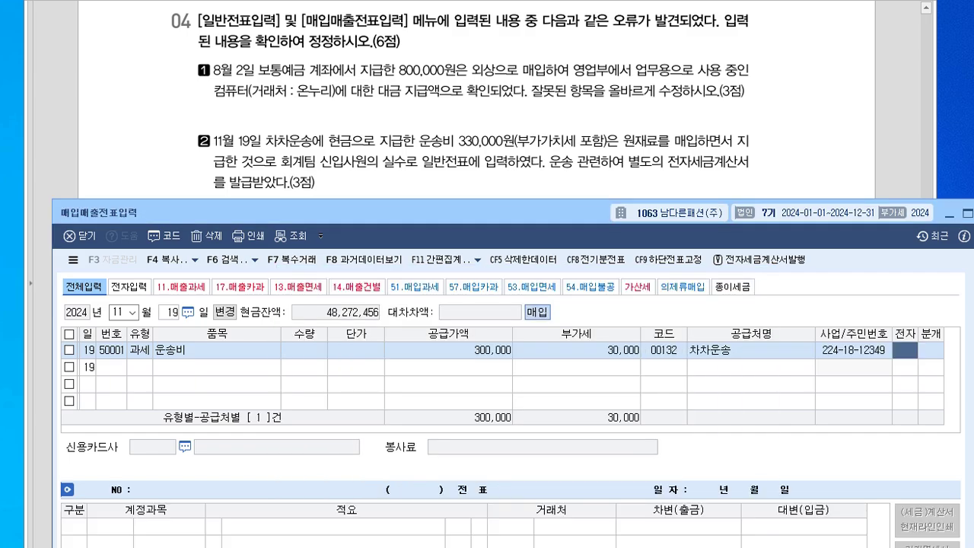
{"action": "key", "text": "1"}
{"action": "key", "text": "Return"}
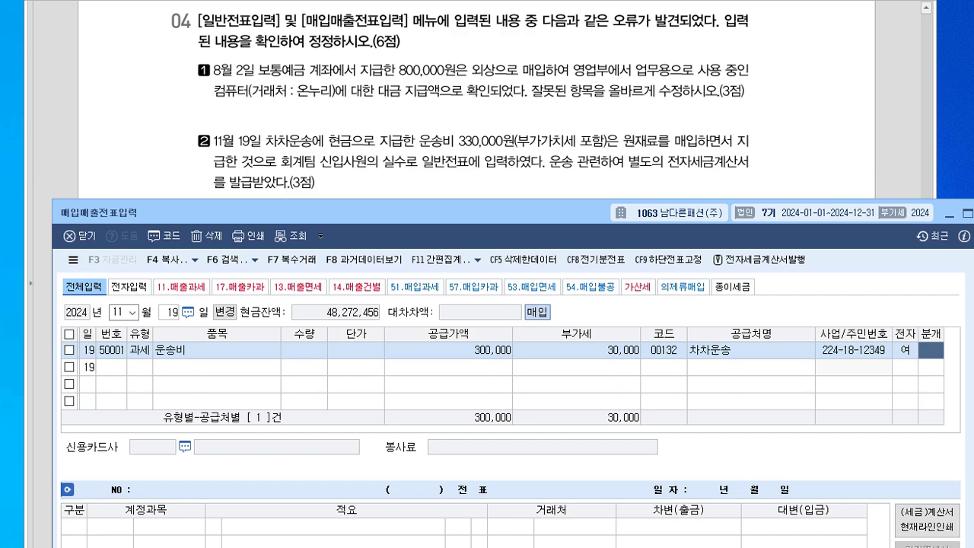
Journalize the freight voucher as cash (현금), keeping 0153 원재료 as the debit account, and close 매입매출전표입력.
{"action": "key", "text": "1"}
{"action": "key", "text": "Return"}
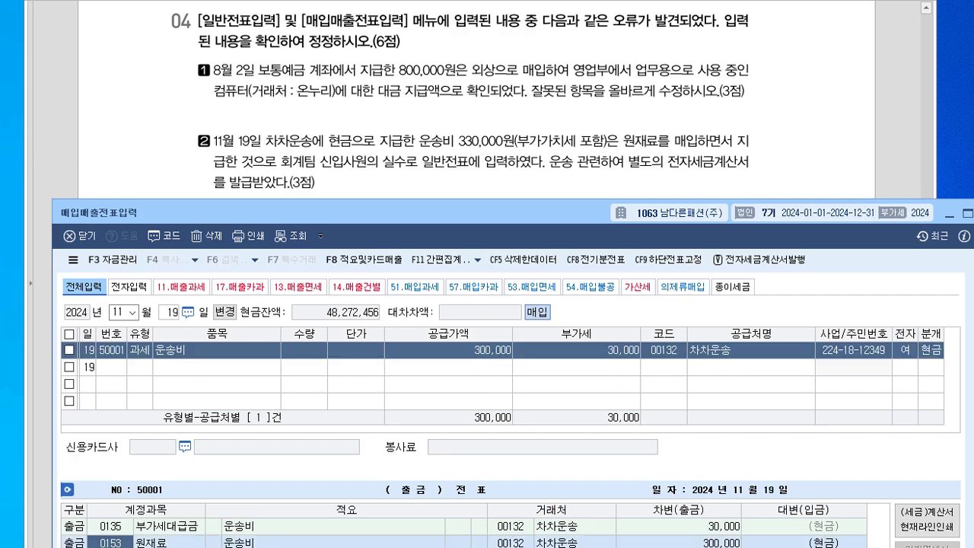
{"action": "left_click_drag", "start_coordinate": [366, 213], "coordinate": [342, 33]}
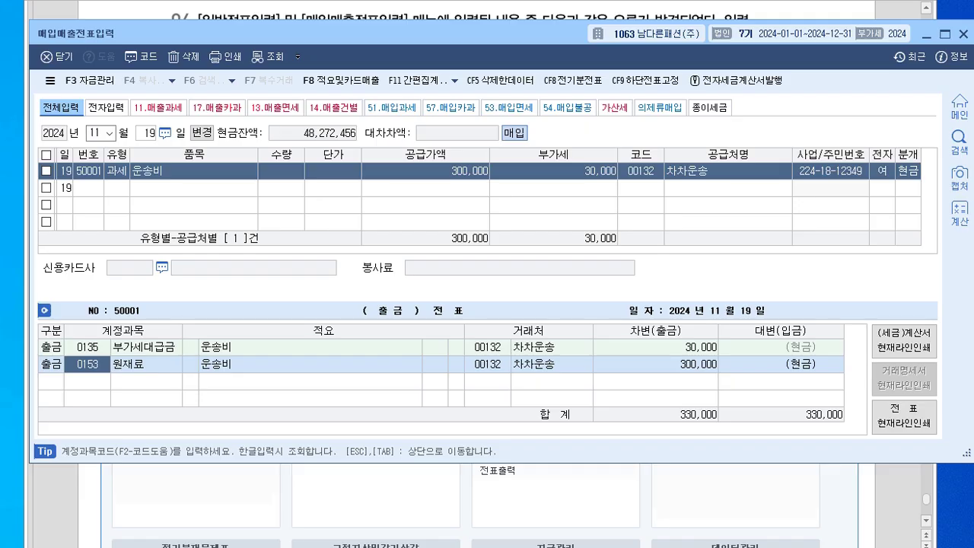
{"action": "key", "text": "Return"}
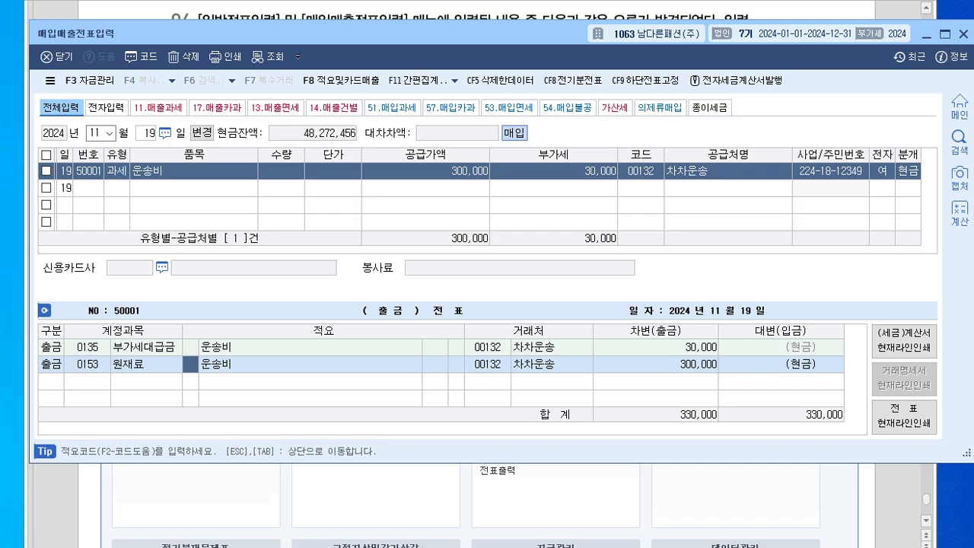
{"action": "left_click", "coordinate": [963, 35]}
Minimize KcLep and bring problem 05's closing adjustments into view in the exam document.
{"action": "left_click", "coordinate": [826, 237]}
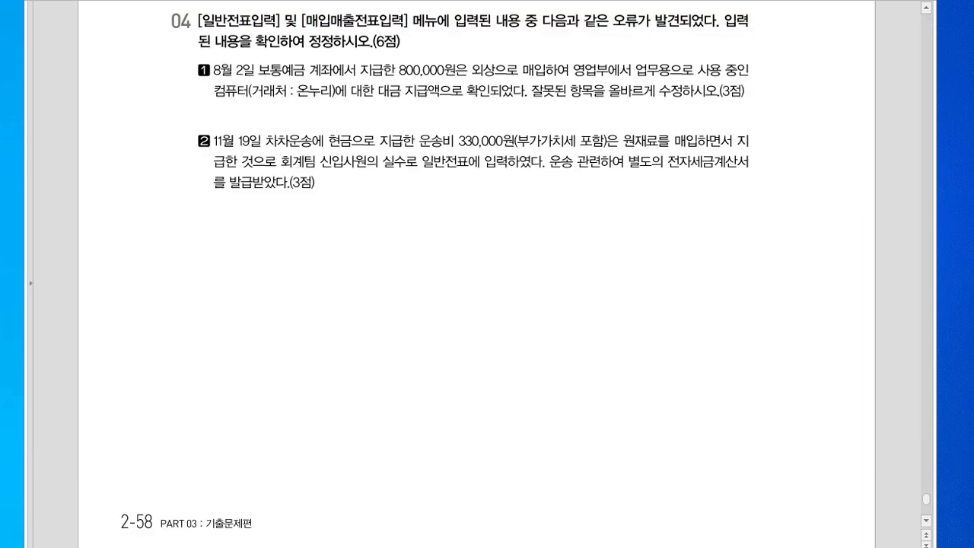
{"action": "scroll", "coordinate": [477, 274], "scroll_direction": "down", "scroll_amount": 7}
{"action": "scroll", "coordinate": [476, 305], "scroll_direction": "down", "scroll_amount": 3}
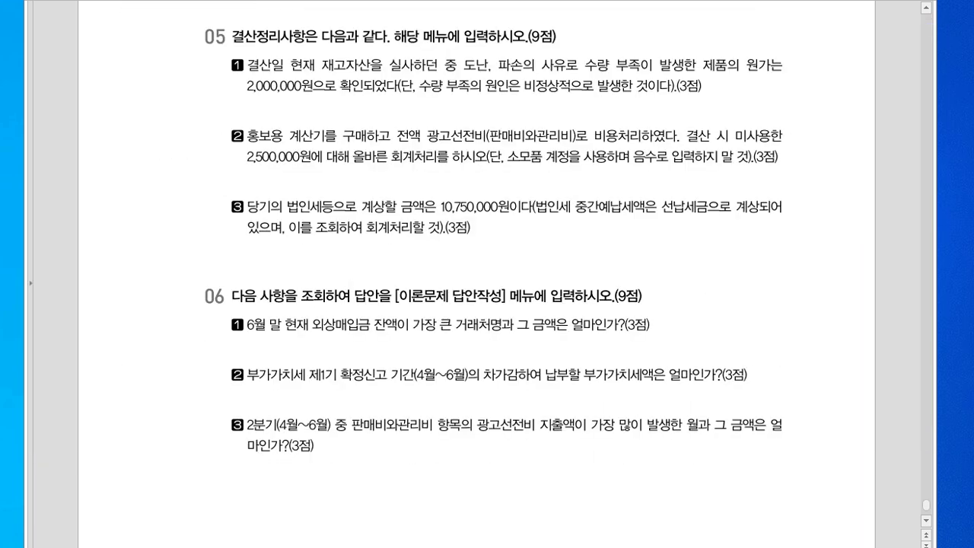
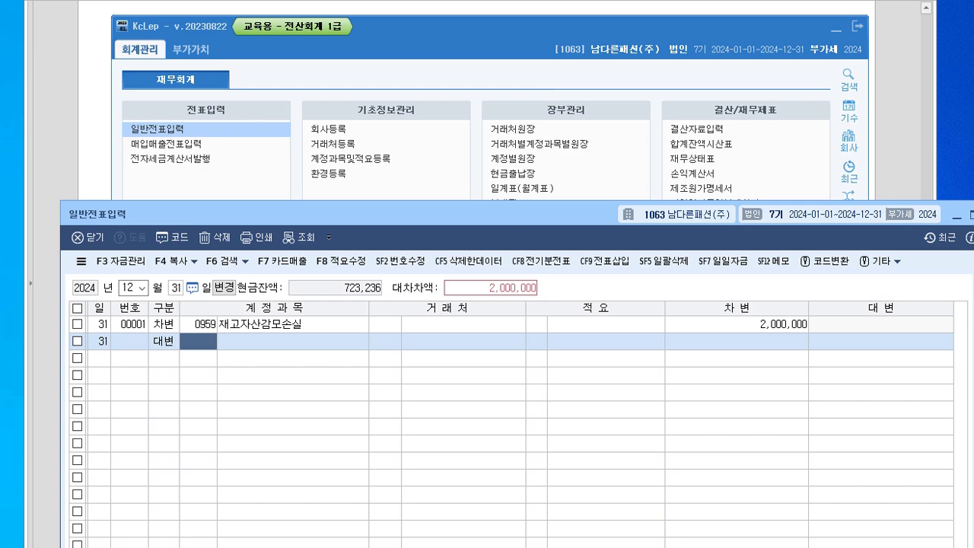
Credit 0150 제품 for 2,000,000 in the December 31 inventory loss voucher with 적요 8, 타계정으로 대체액.
{"action": "type", "text": "150"}
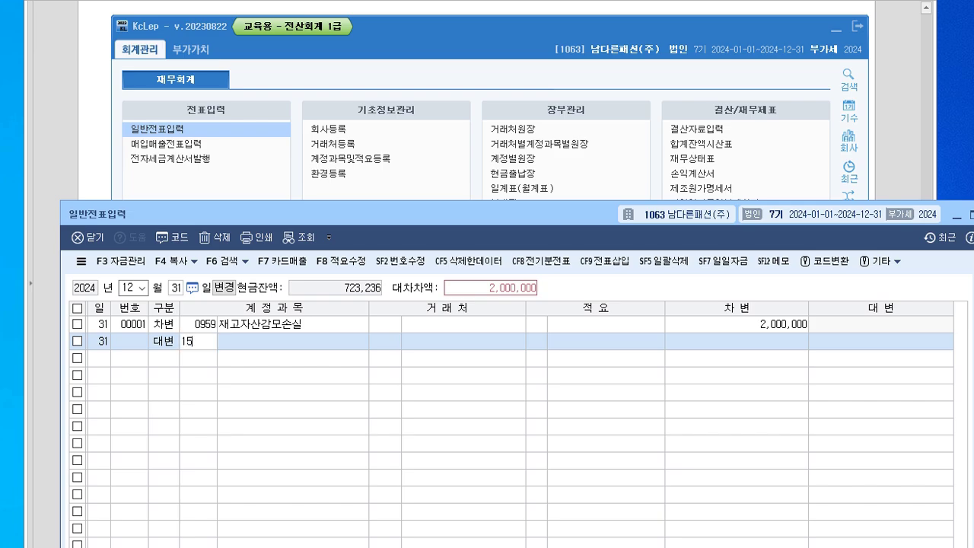
{"action": "key", "text": "Return"}
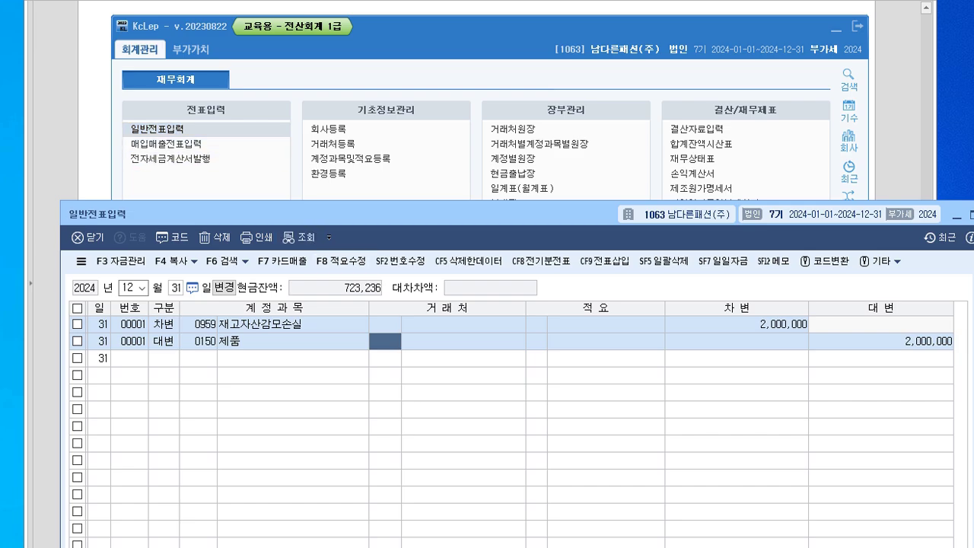
{"action": "key", "text": "Return"}
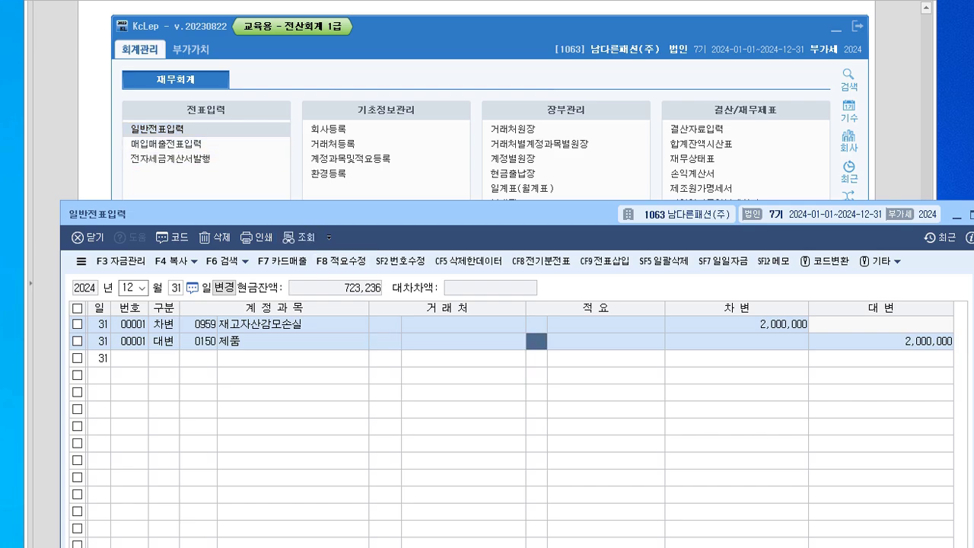
{"action": "type", "text": "8"}
{"action": "key", "text": "Return"}
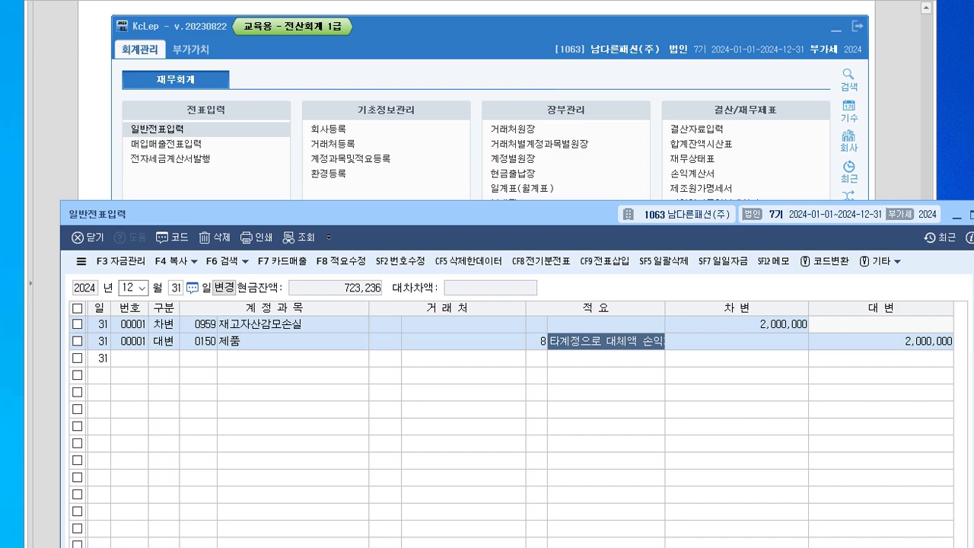
{"action": "key", "text": "Return"}
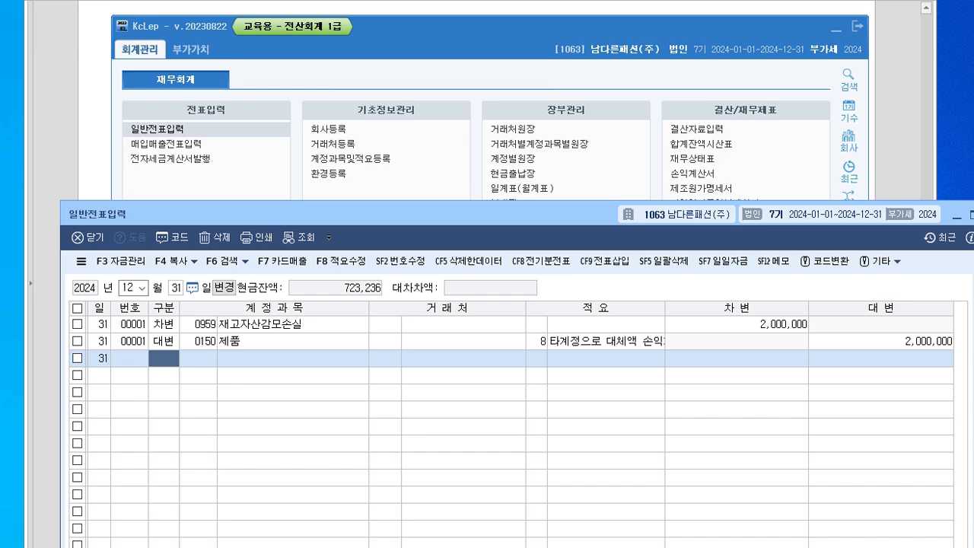
Switch to the exam document to read problem 05's second item, keeping it visible behind KcLep's 일반전표입력.
{"action": "key", "text": "alt+Tab"}
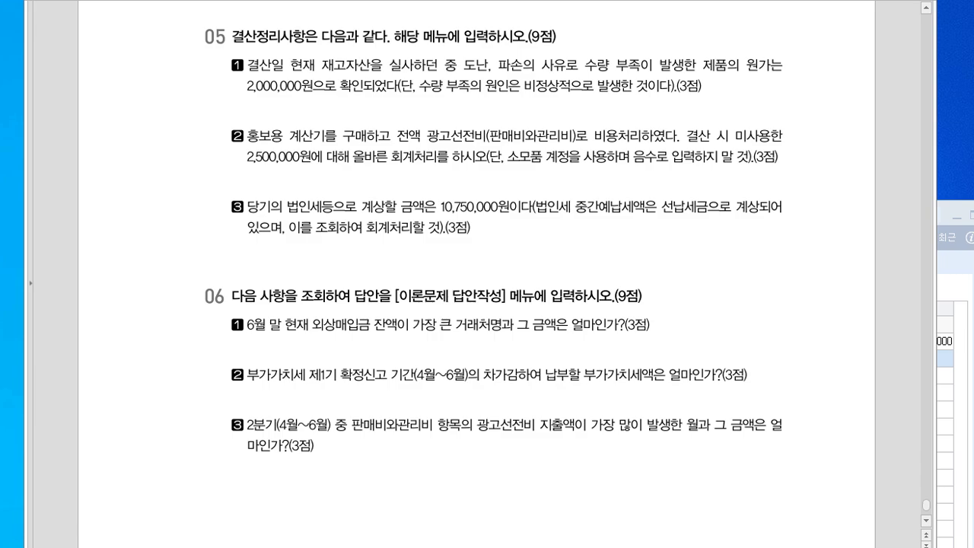
{"action": "key", "text": "alt+Tab"}
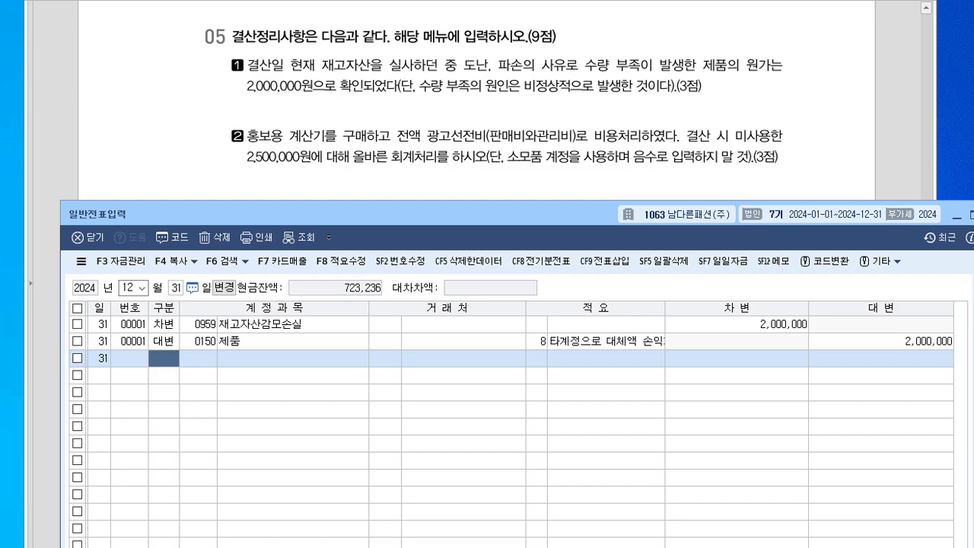
Start a second December 31 voucher debiting 0173 소모품 for 2,500,000.
{"action": "type", "text": "3"}
{"action": "key", "text": "Return"}
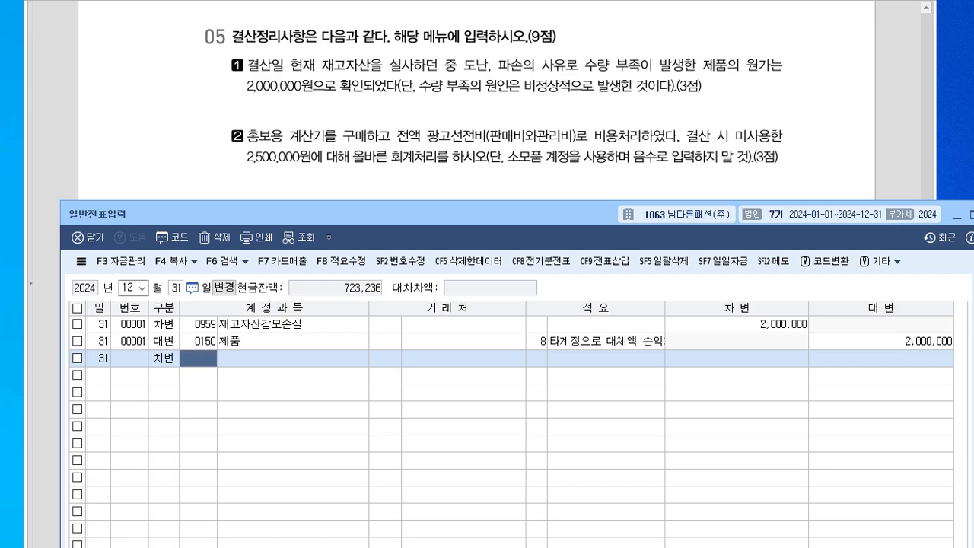
{"action": "type", "text": "173"}
{"action": "key", "text": "Return"}
{"action": "key", "text": "Return"}
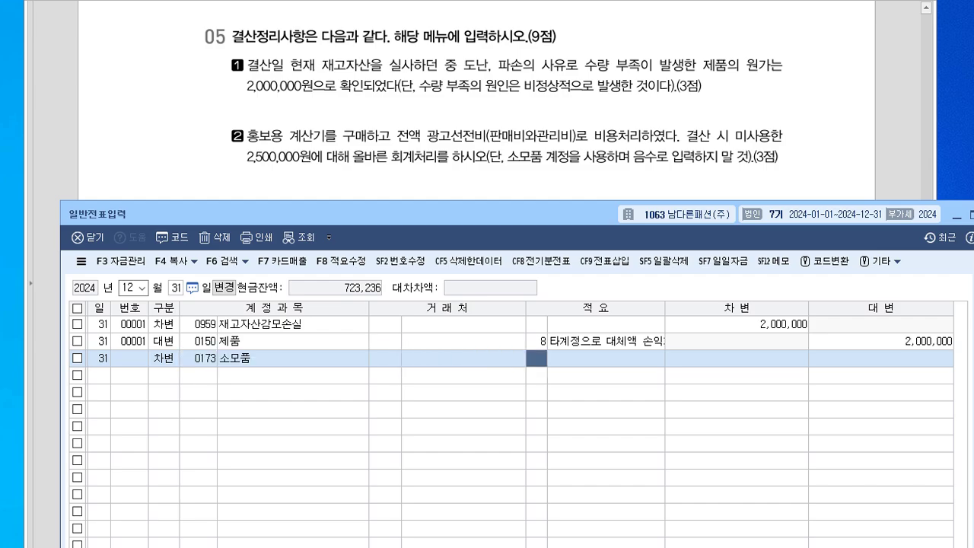
{"action": "key", "text": "Return"}
{"action": "type", "text": "2500000"}
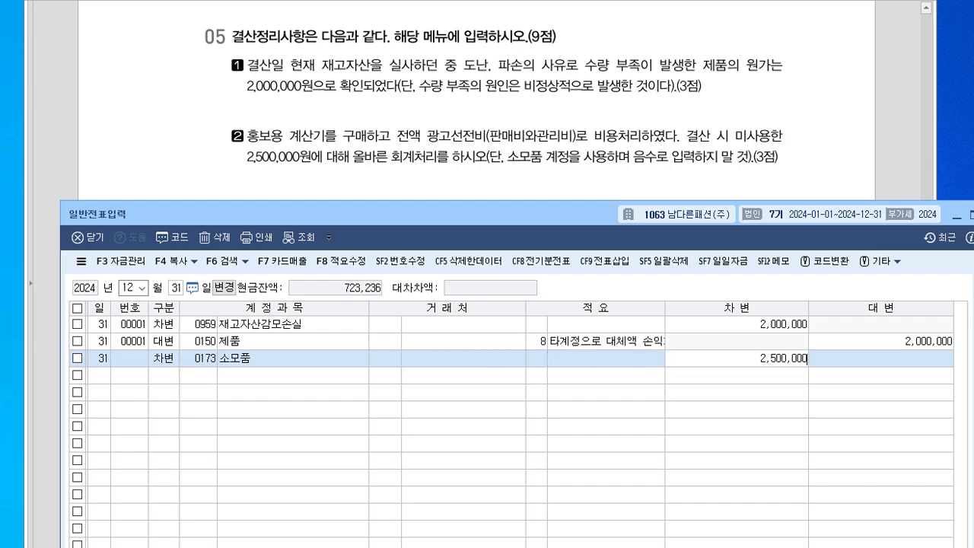
Credit 0833 광고선전비 for 2,500,000 to complete the December 31 supplies voucher.
{"action": "key", "text": "Return"}
{"action": "type", "text": "4"}
{"action": "key", "text": "Return"}
{"action": "type", "text": "833"}
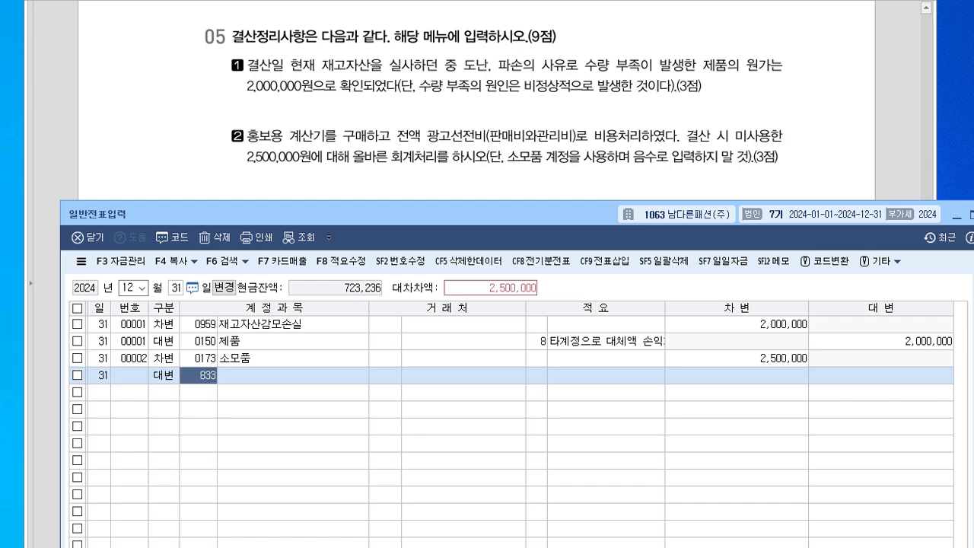
{"action": "key", "text": "Return"}
{"action": "type", "text": "3"}
{"action": "key", "text": "Escape"}
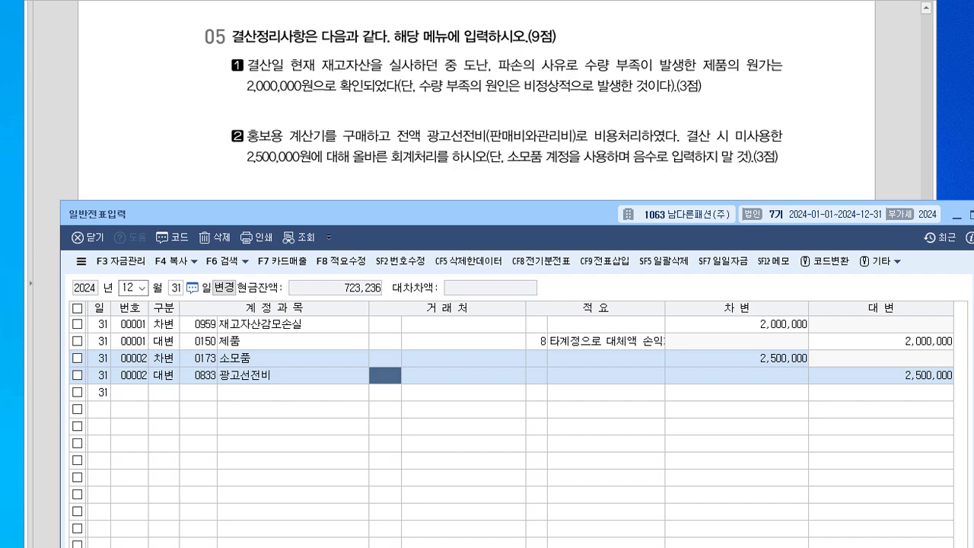
{"action": "key", "text": "Return"}
{"action": "key", "text": "Return"}
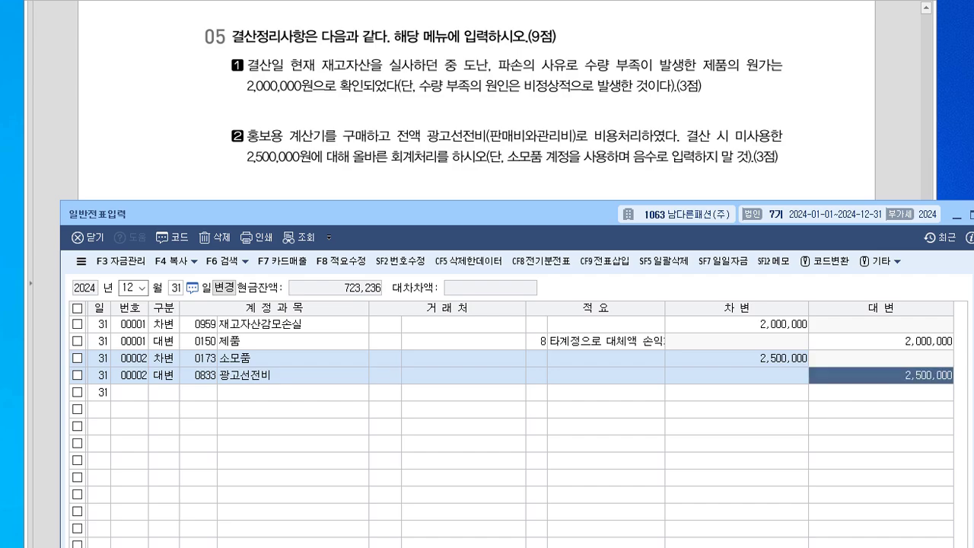
{"action": "key", "text": "Return"}
Leave 일반전표입력 and read problem 05's third item in the exam document, placing KcLep's main menu below the text.
{"action": "left_click", "coordinate": [956, 216]}
{"action": "scroll", "coordinate": [487, 274], "scroll_direction": "down", "scroll_amount": 1}
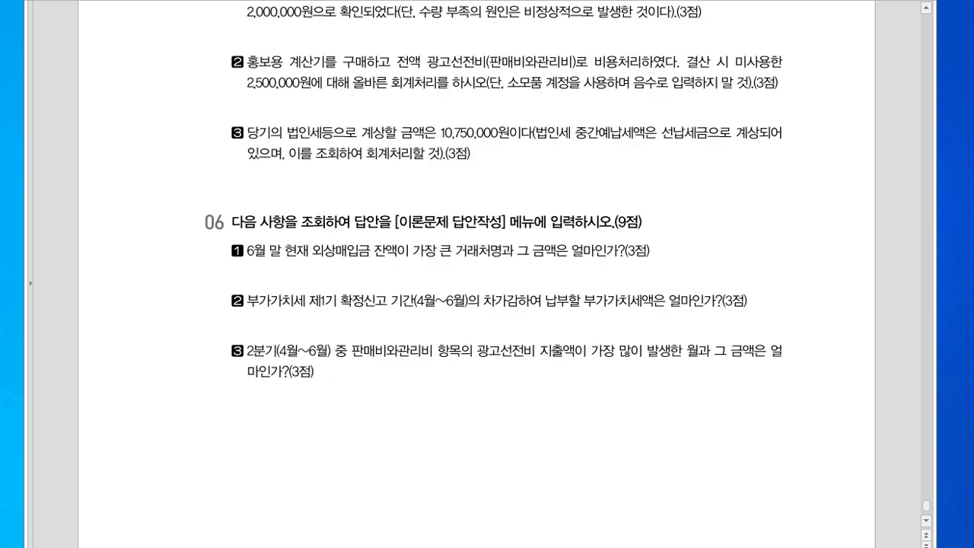
{"action": "scroll", "coordinate": [487, 304], "scroll_direction": "down", "scroll_amount": 2}
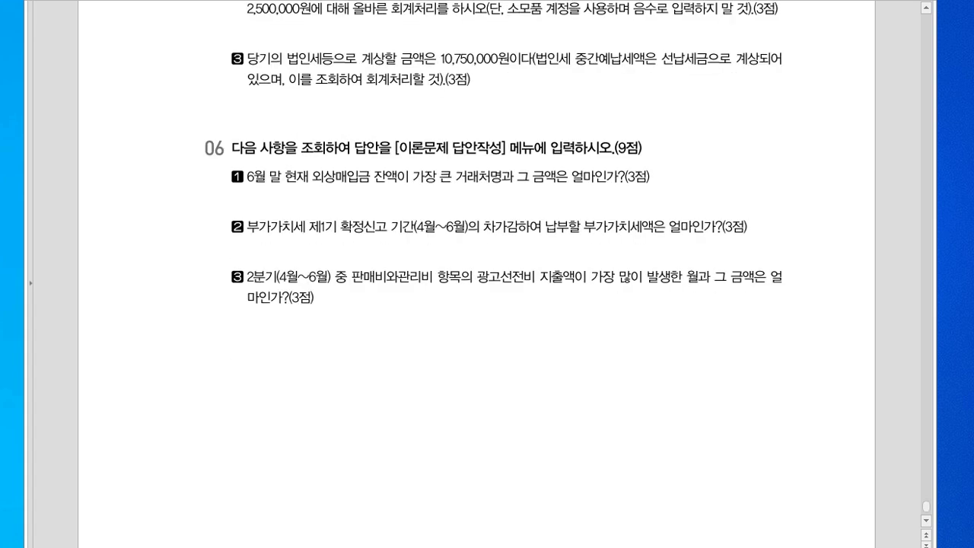
{"action": "key", "text": "alt+Tab"}
{"action": "left_click_drag", "start_coordinate": [487, 24], "coordinate": [474, 108]}
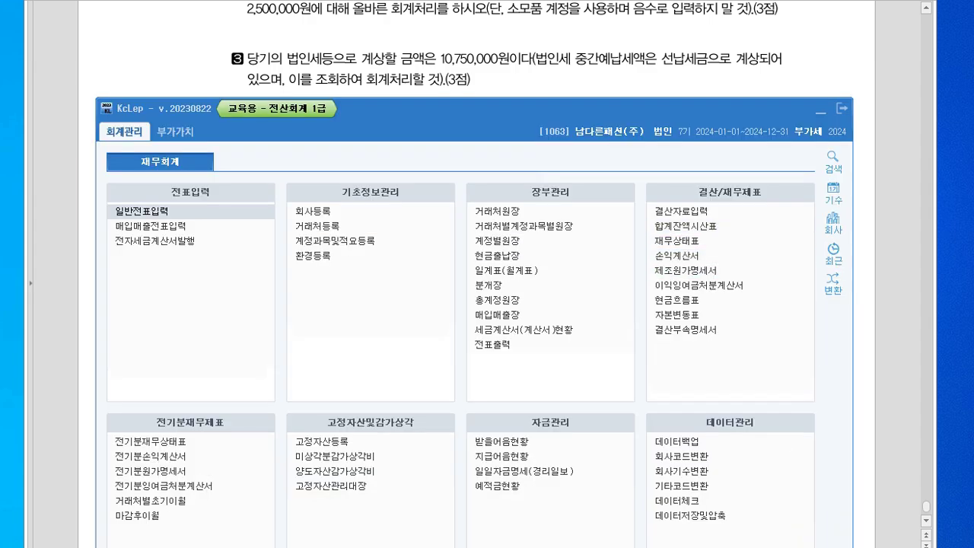
Open 결산자료입력 below the exam text and load the closing period 01 to 12 of 2024.
{"action": "left_click", "coordinate": [715, 212]}
{"action": "left_click", "coordinate": [685, 212]}
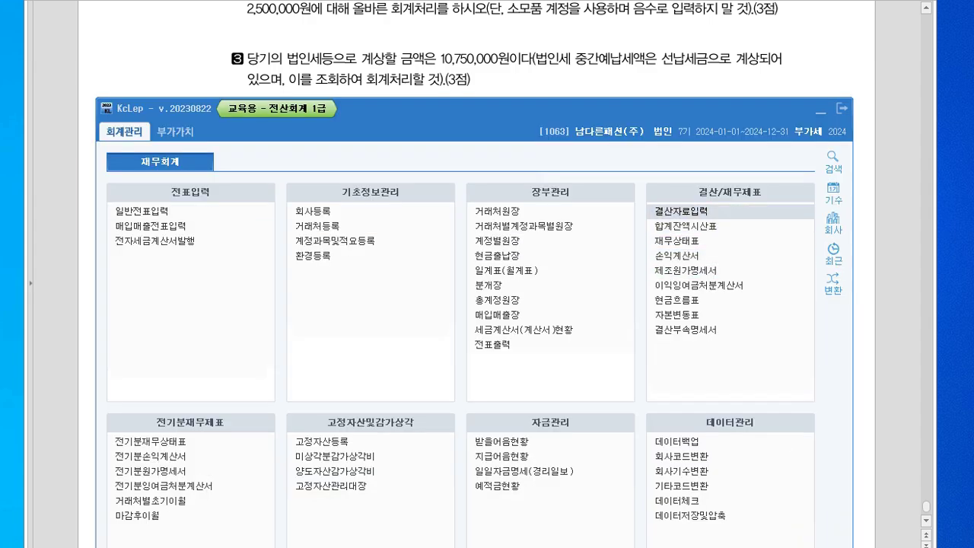
{"action": "left_click_drag", "start_coordinate": [320, 29], "coordinate": [340, 113]}
{"action": "left_click", "coordinate": [163, 188]}
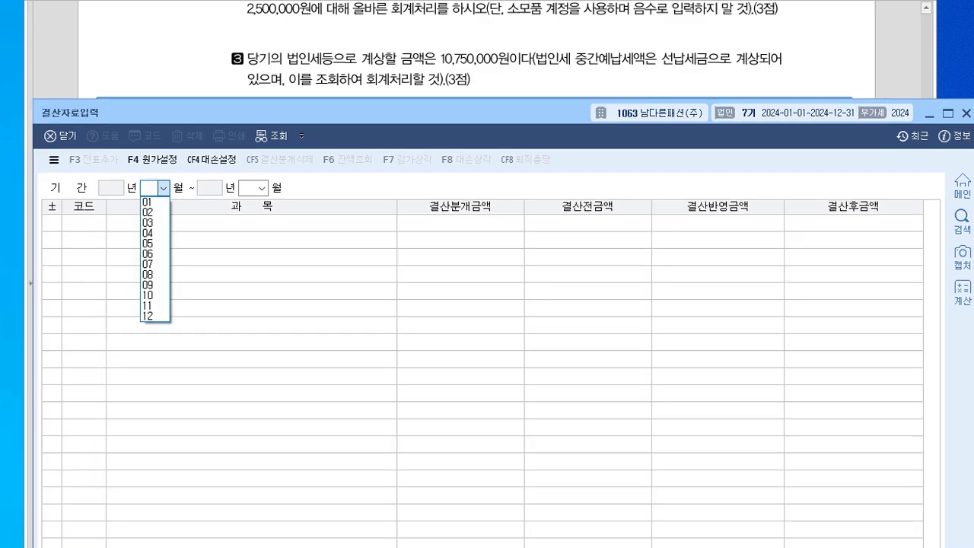
{"action": "left_click", "coordinate": [156, 202]}
{"action": "left_click", "coordinate": [262, 188]}
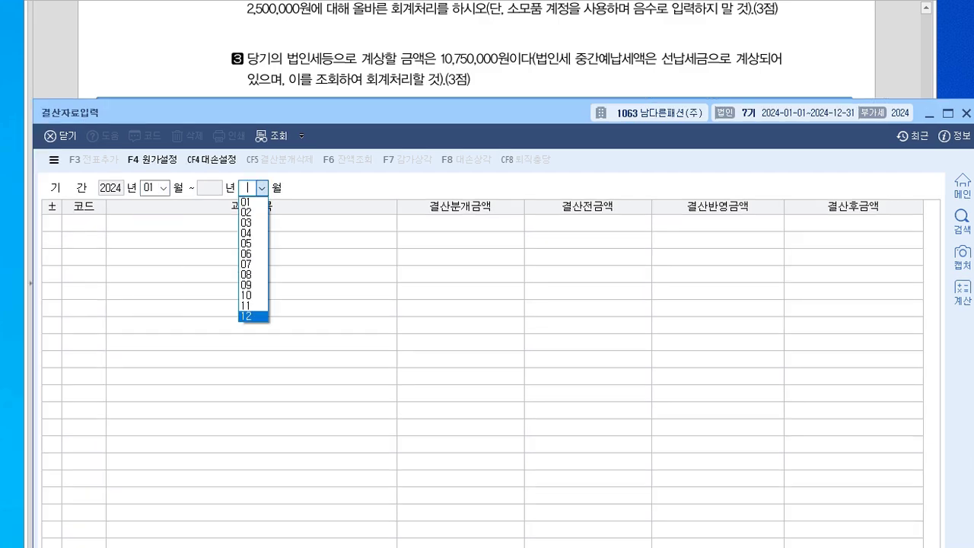
{"action": "key", "text": "Return"}
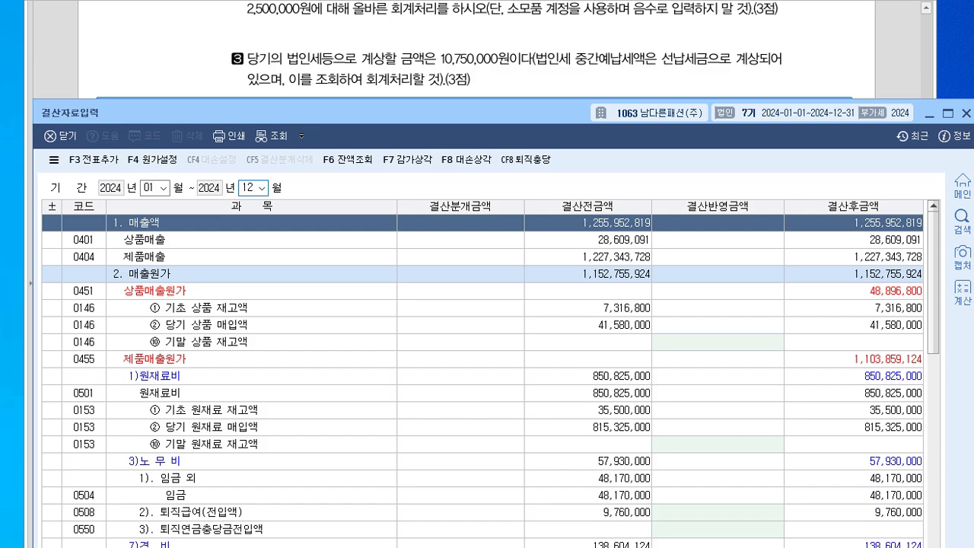
Enter 6,500,000 as the 결산반영금액 for 선납세금 under 법인세등.
{"action": "scroll", "coordinate": [482, 375], "scroll_direction": "down", "scroll_amount": 15}
{"action": "left_click_drag", "start_coordinate": [366, 113], "coordinate": [357, 11]}
{"action": "scroll", "coordinate": [474, 327], "scroll_direction": "down", "scroll_amount": 6}
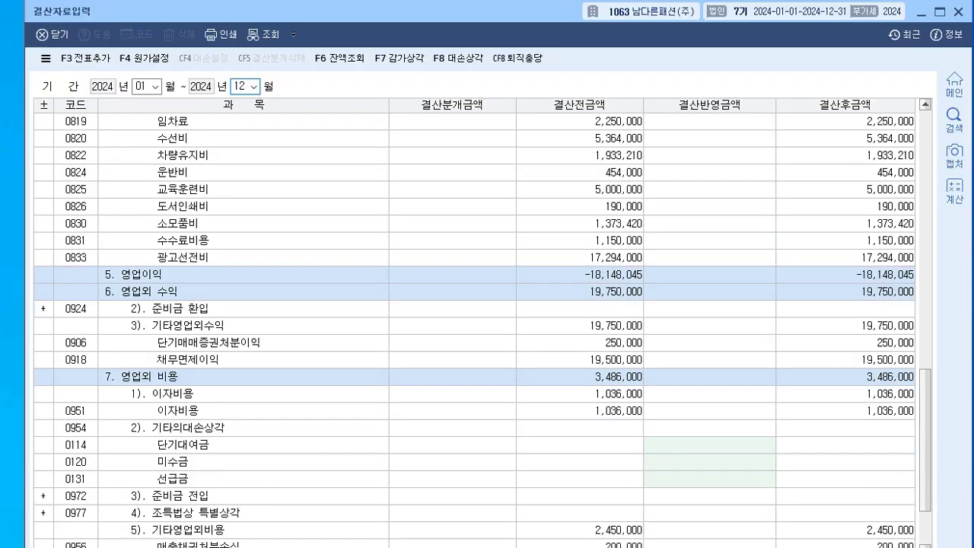
{"action": "scroll", "coordinate": [471, 328], "scroll_direction": "down", "scroll_amount": 3}
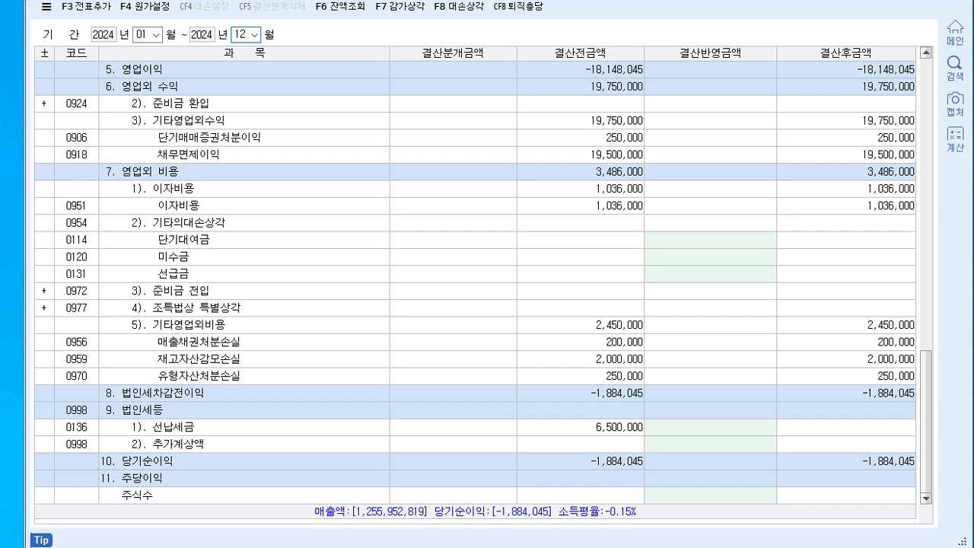
{"action": "left_click", "coordinate": [709, 428]}
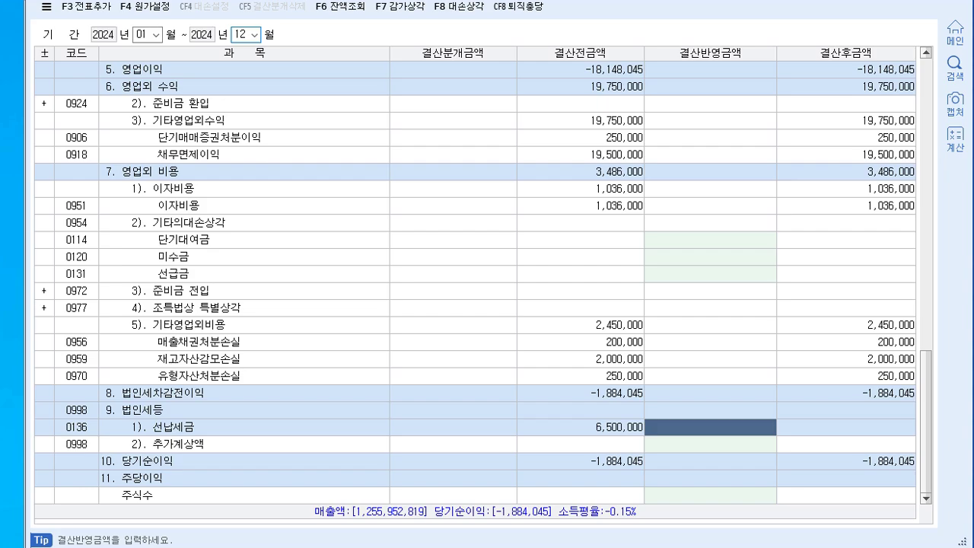
{"action": "type", "text": "6500000"}
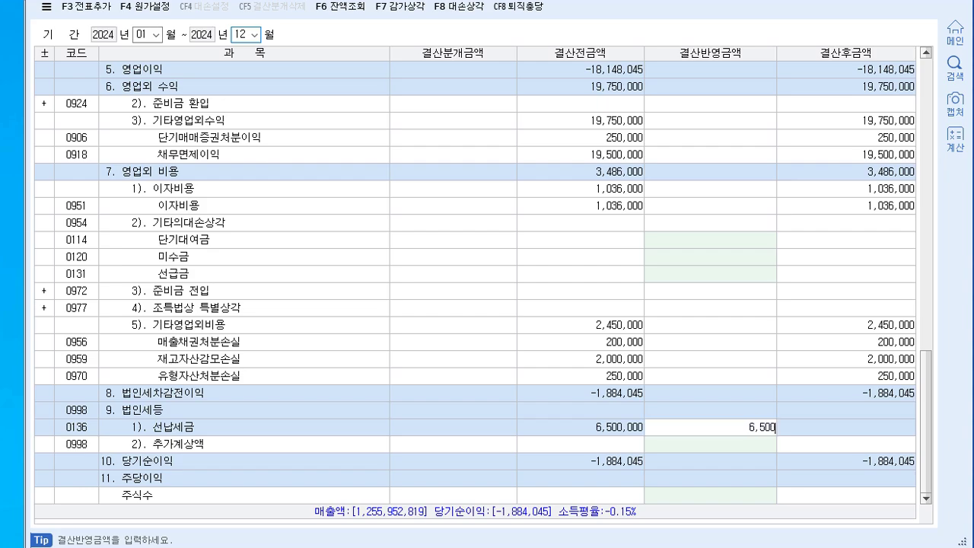
{"action": "key", "text": "Return"}
{"action": "key", "text": "Up"}
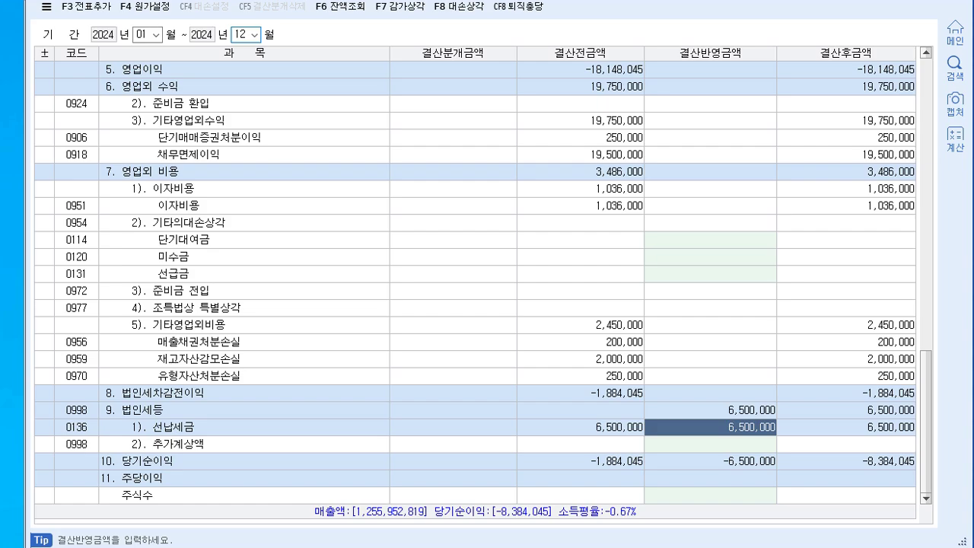
{"action": "key", "text": "Down"}
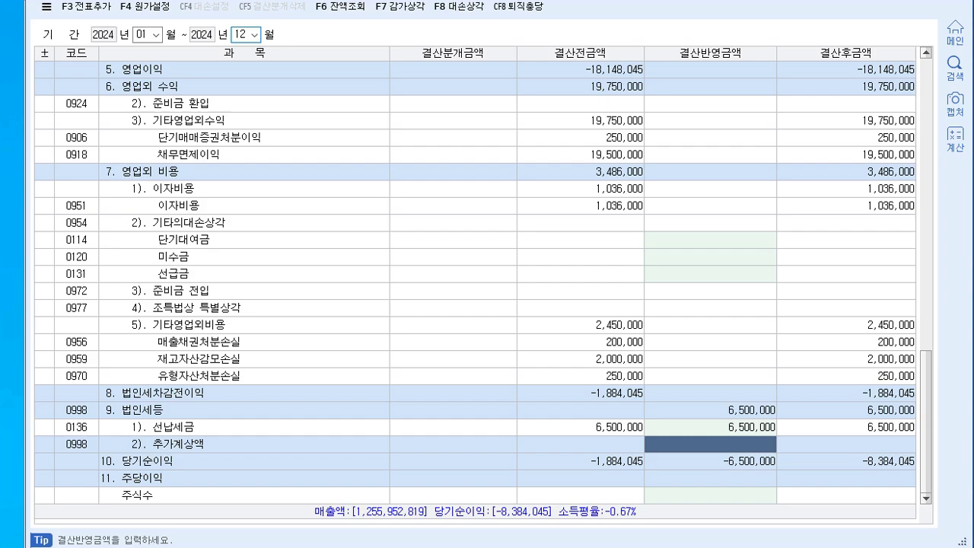
Enter 4,250,000 as the 결산반영금액 for 추가계상액 under 법인세등.
{"action": "left_click", "coordinate": [709, 426]}
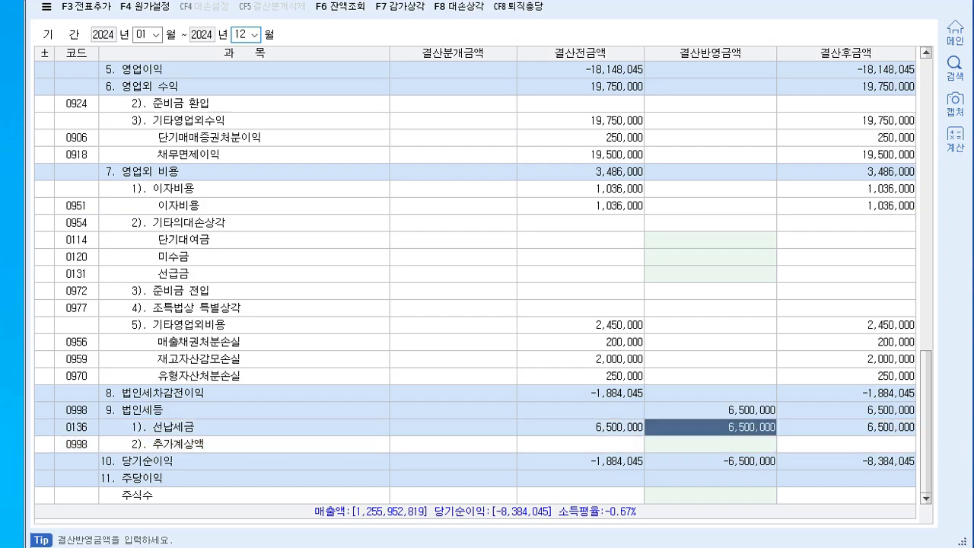
{"action": "left_click", "coordinate": [710, 445]}
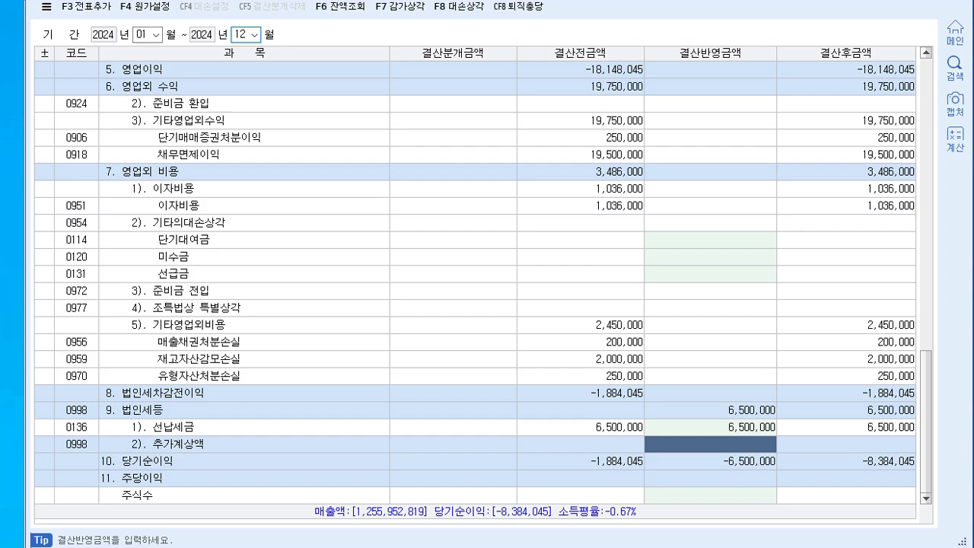
{"action": "type", "text": "4250000"}
{"action": "key", "text": "Return"}
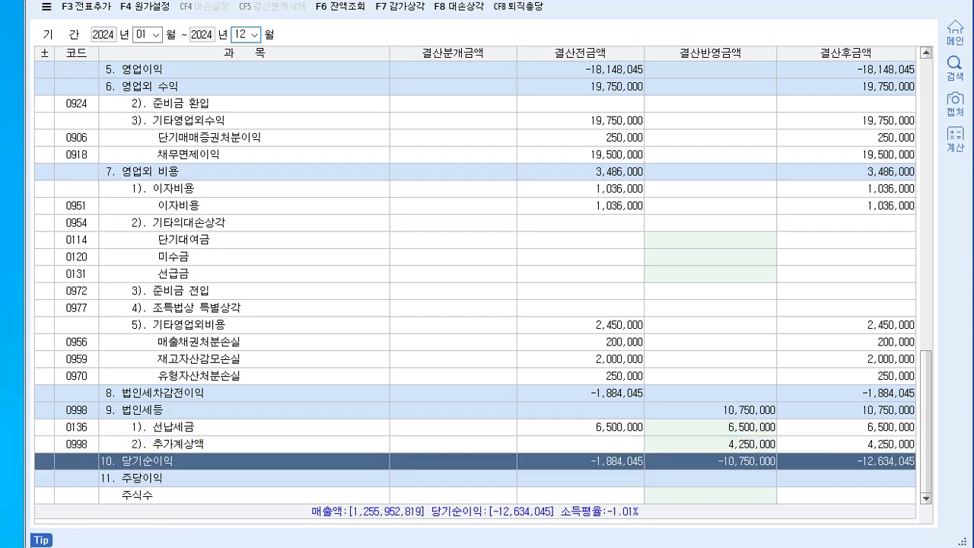
{"action": "left_click", "coordinate": [710, 445]}
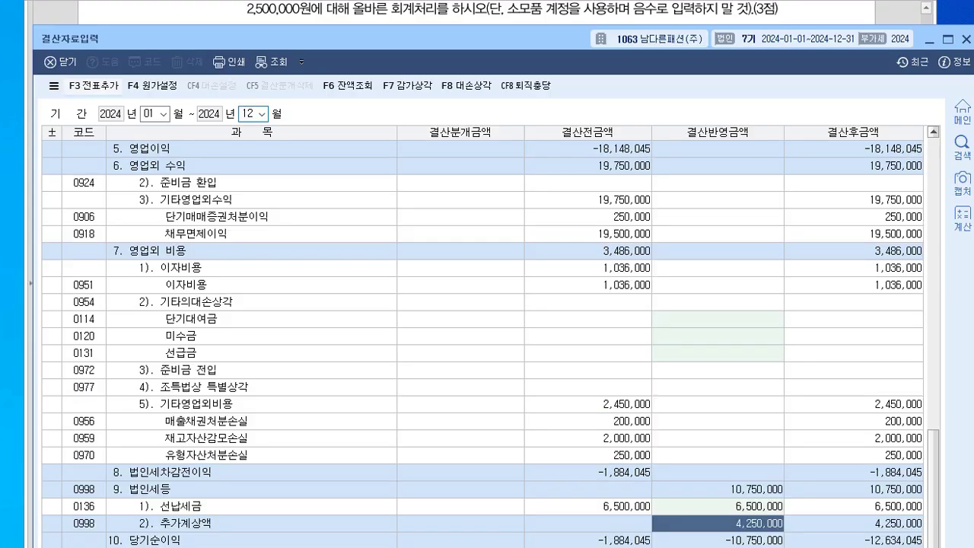
Add the closing entries to the general vouchers with 전표추가 and close 결산자료입력.
{"action": "key", "text": "F3"}
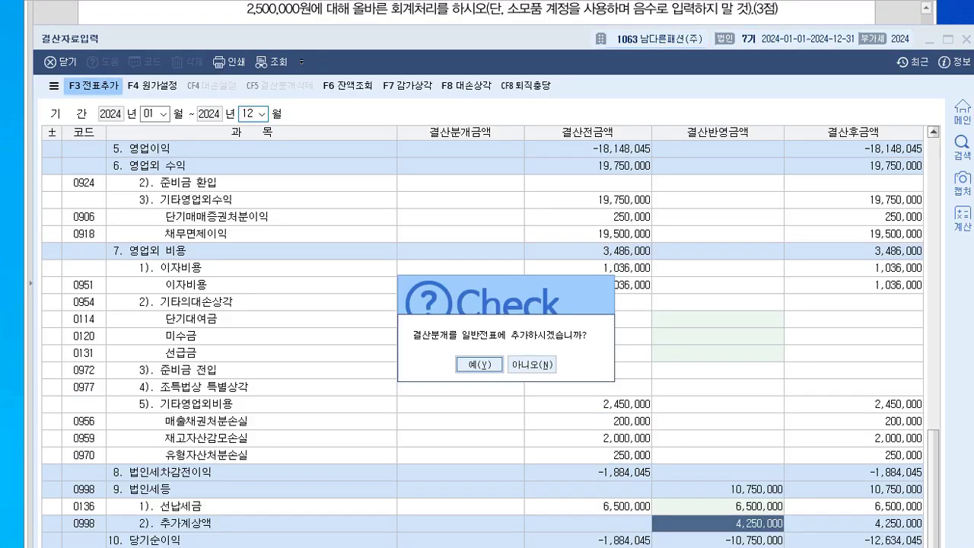
{"action": "left_click_drag", "start_coordinate": [506, 294], "coordinate": [484, 138]}
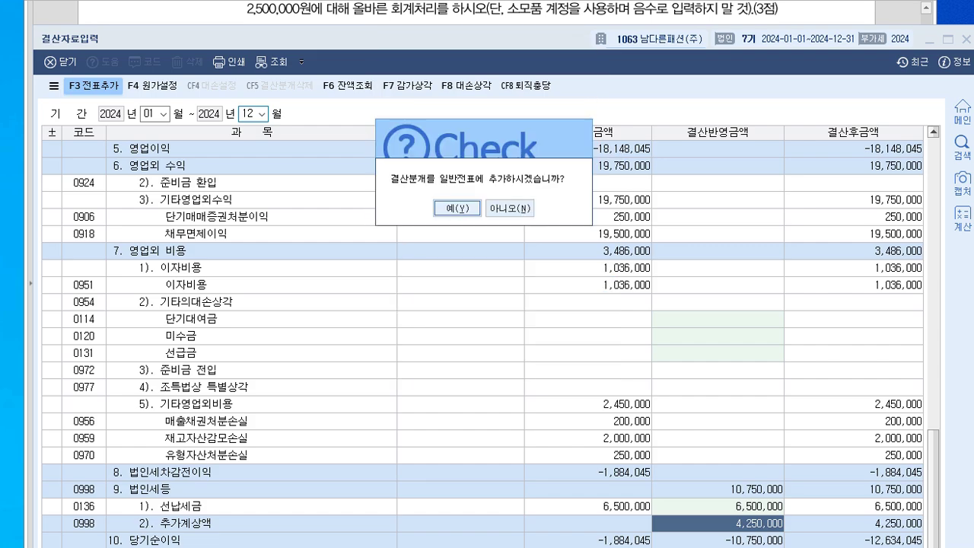
{"action": "key", "text": "Return"}
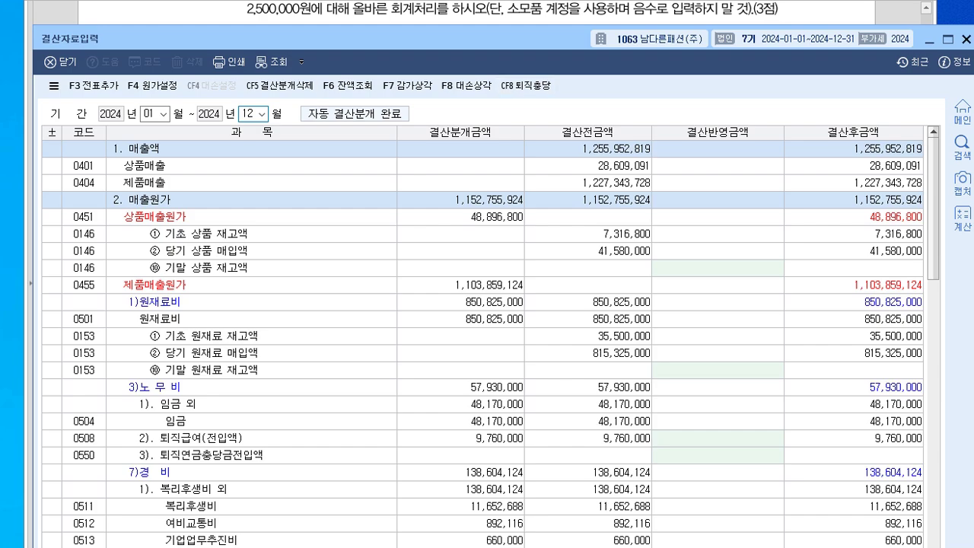
{"action": "left_click", "coordinate": [968, 38]}
Read problem 06 in the exam document and place KcLep's main menu below its first question.
{"action": "key", "text": "alt+Tab"}
{"action": "scroll", "coordinate": [505, 274], "scroll_direction": "down", "scroll_amount": 1}
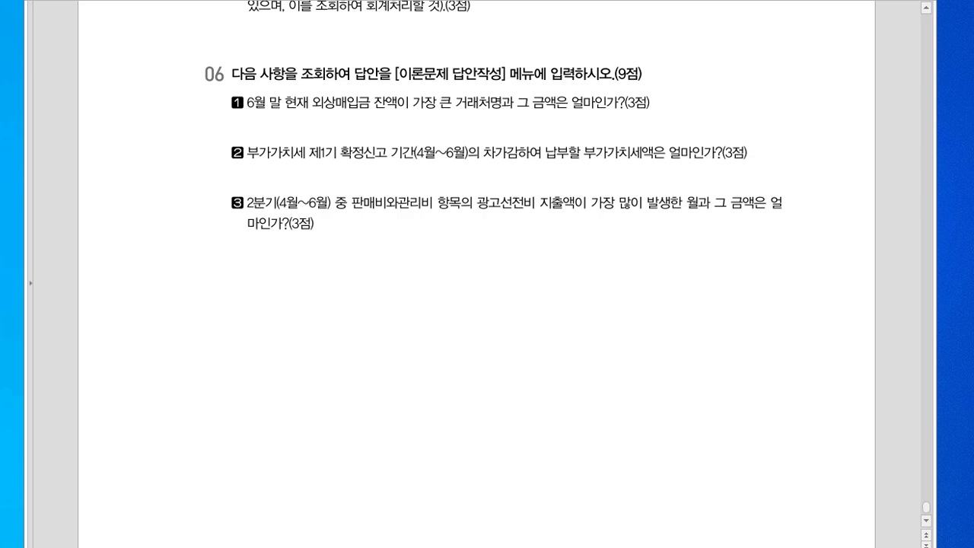
{"action": "mouse_move", "coordinate": [371, 82]}
{"action": "left_mouse_down"}
{"action": "mouse_move", "coordinate": [321, 116]}
{"action": "mouse_move", "coordinate": [363, 75]}
{"action": "left_mouse_up"}
{"action": "mouse_move", "coordinate": [489, 119]}
{"action": "left_mouse_down"}
{"action": "mouse_move", "coordinate": [447, 108]}
{"action": "mouse_move", "coordinate": [468, 138]}
{"action": "mouse_move", "coordinate": [491, 126]}
{"action": "left_mouse_up"}
{"action": "key", "text": "Escape"}
{"action": "key", "text": "alt+Tab"}
{"action": "left_click_drag", "start_coordinate": [563, 109], "coordinate": [566, 134]}
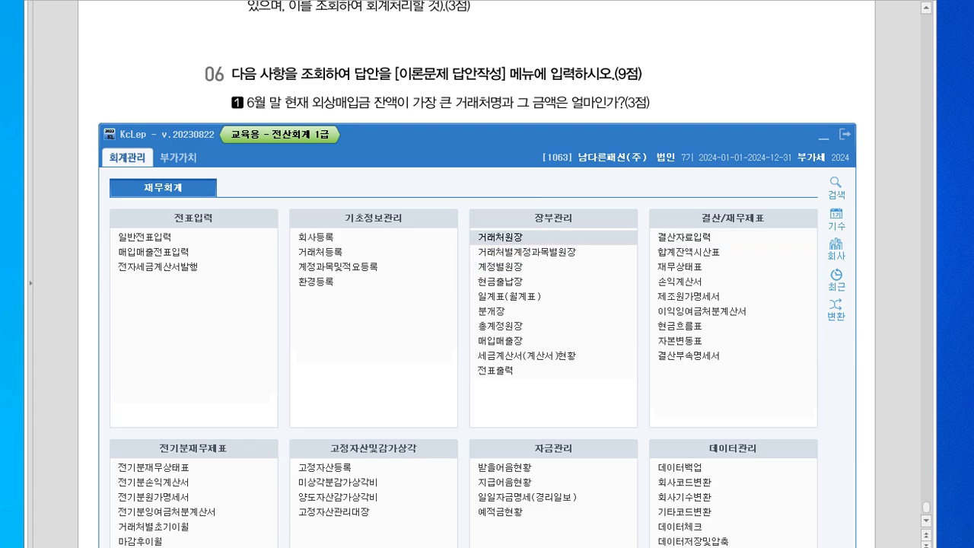
Open 거래처원장 and query 잔액 for June 30 to June 30, 2024 with account 0251 외상매입금.
{"action": "left_click", "coordinate": [501, 238]}
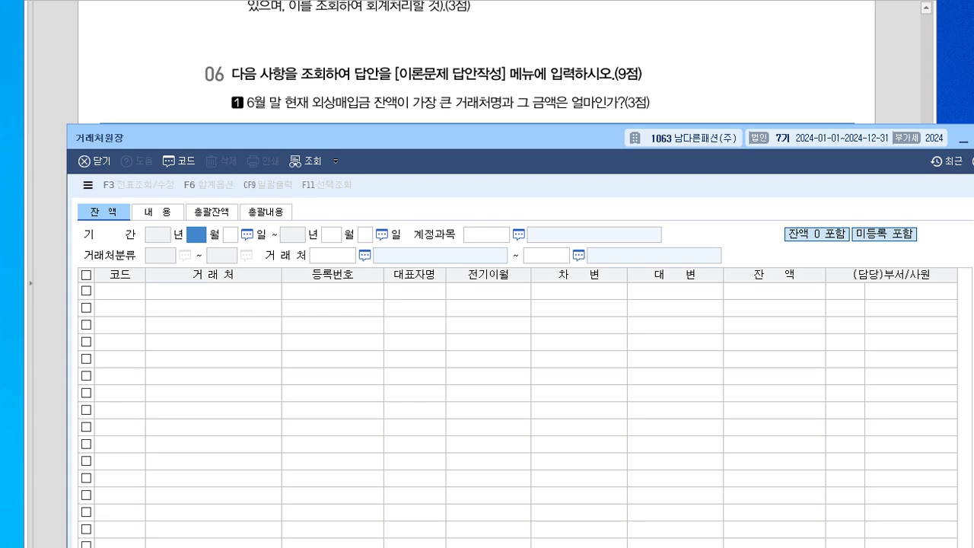
{"action": "type", "text": "6"}
{"action": "key", "text": "Return"}
{"action": "type", "text": "30"}
{"action": "key", "text": "Return"}
{"action": "type", "text": "6"}
{"action": "key", "text": "Return"}
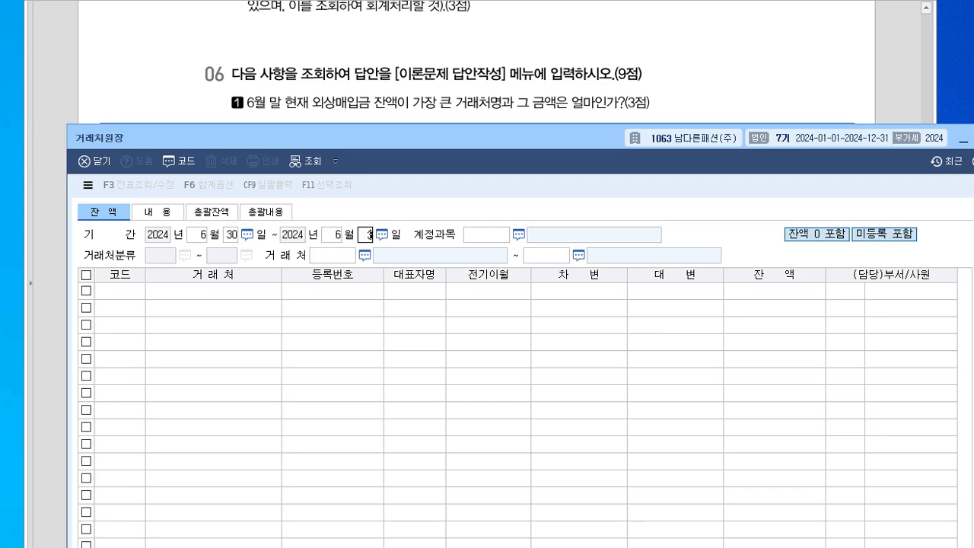
{"action": "type", "text": "30"}
{"action": "key", "text": "Return"}
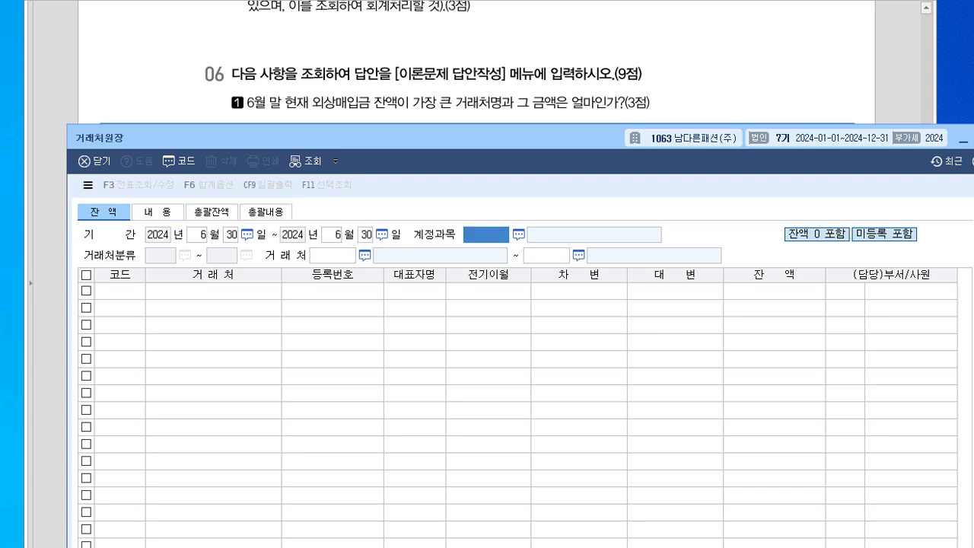
{"action": "type", "text": "251"}
{"action": "key", "text": "Return"}
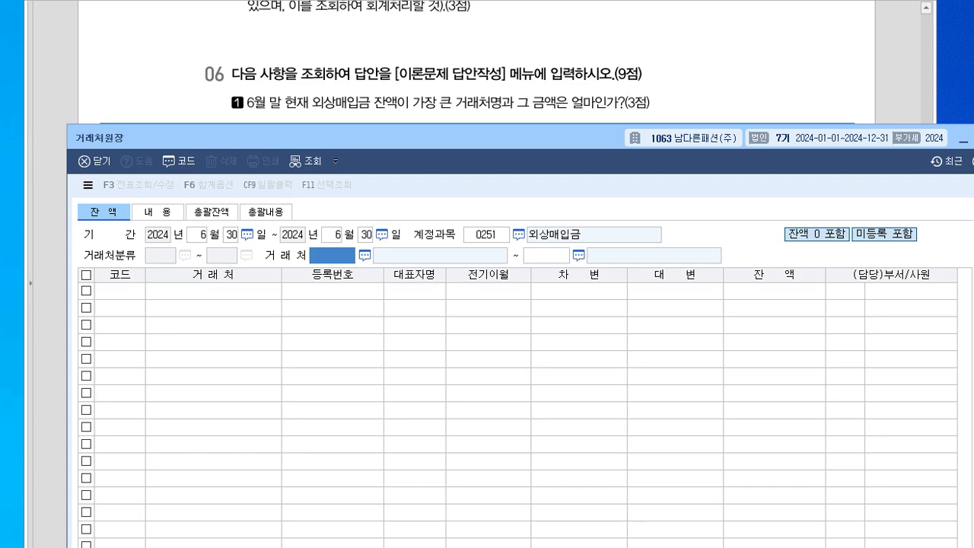
{"action": "left_click_drag", "start_coordinate": [362, 260], "coordinate": [344, 283]}
{"action": "mouse_move", "coordinate": [579, 268]}
{"action": "left_mouse_down"}
{"action": "mouse_move", "coordinate": [534, 242]}
{"action": "mouse_move", "coordinate": [552, 280]}
{"action": "left_mouse_up"}
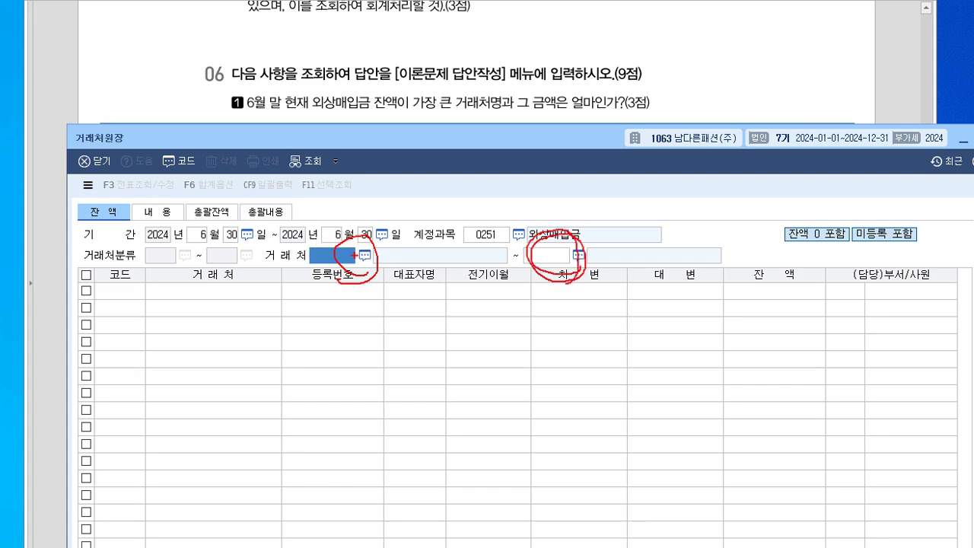
{"action": "left_click_drag", "start_coordinate": [378, 308], "coordinate": [367, 262]}
{"action": "left_click_drag", "start_coordinate": [368, 264], "coordinate": [387, 272]}
{"action": "left_click_drag", "start_coordinate": [580, 265], "coordinate": [590, 312]}
{"action": "left_click_drag", "start_coordinate": [321, 232], "coordinate": [316, 262]}
{"action": "mouse_move", "coordinate": [552, 243]}
{"action": "left_mouse_down"}
{"action": "mouse_move", "coordinate": [551, 260]}
{"action": "mouse_move", "coordinate": [539, 259]}
{"action": "left_mouse_up"}
{"action": "mouse_move", "coordinate": [347, 264]}
{"action": "left_mouse_down"}
{"action": "mouse_move", "coordinate": [312, 307]}
{"action": "mouse_move", "coordinate": [359, 236]}
{"action": "left_mouse_up"}
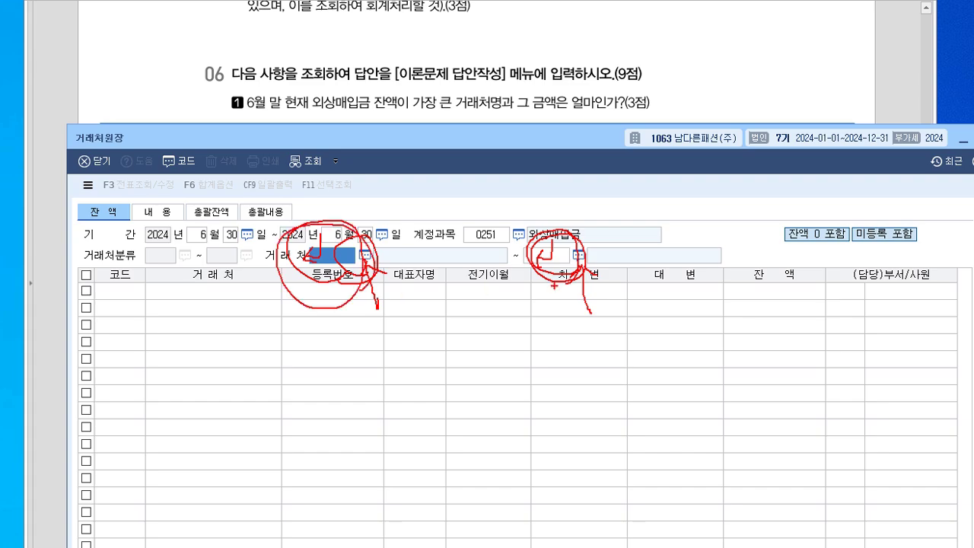
{"action": "mouse_move", "coordinate": [577, 283]}
{"action": "left_mouse_down"}
{"action": "mouse_move", "coordinate": [539, 237]}
{"action": "mouse_move", "coordinate": [562, 305]}
{"action": "left_mouse_up"}
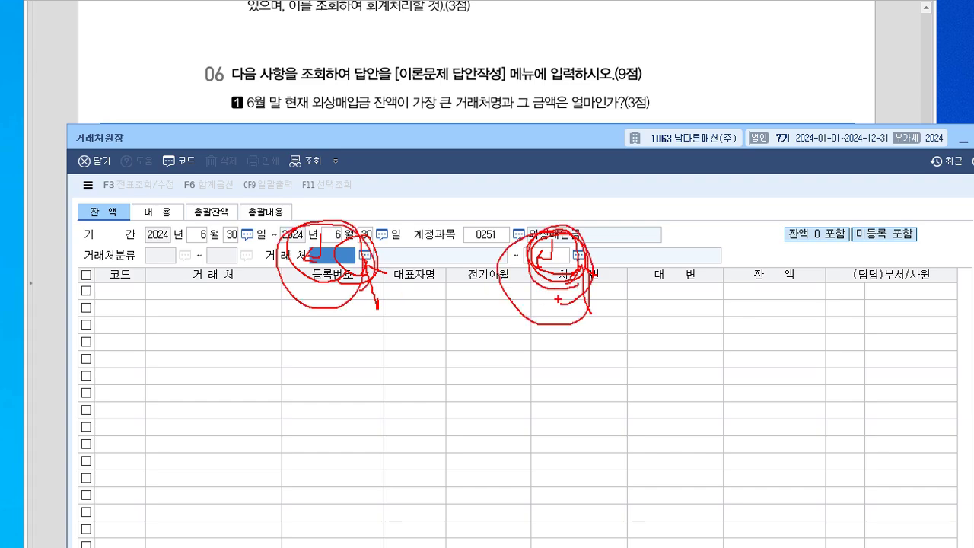
Run the 외상매입금 balance query for the full vendor range 00101 to 99602.
{"action": "key", "text": "Escape"}
{"action": "key", "text": "Return"}
{"action": "key", "text": "Return"}
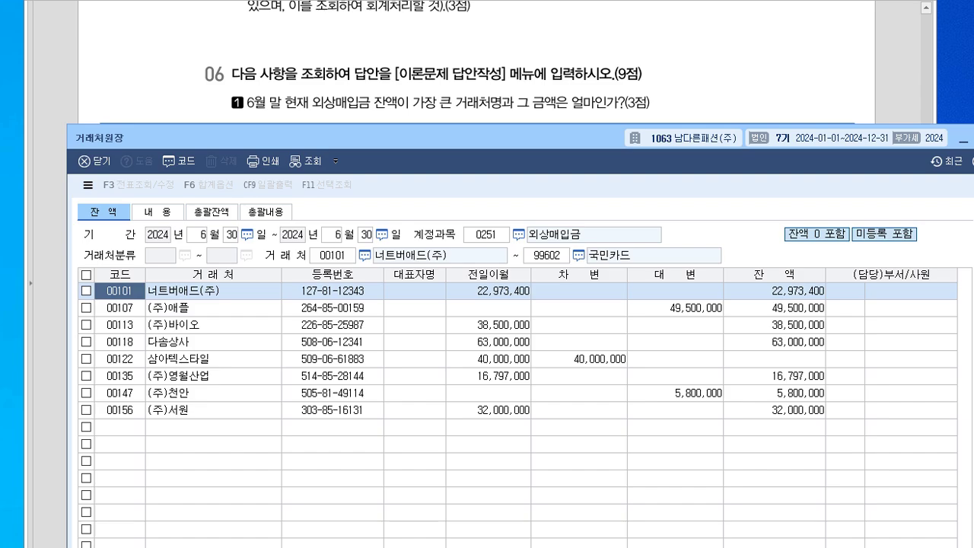
Compare the vendors' 잔액 amounts to find the largest 외상매입금 balance and close 거래처원장.
{"action": "left_click_drag", "start_coordinate": [365, 137], "coordinate": [359, 134]}
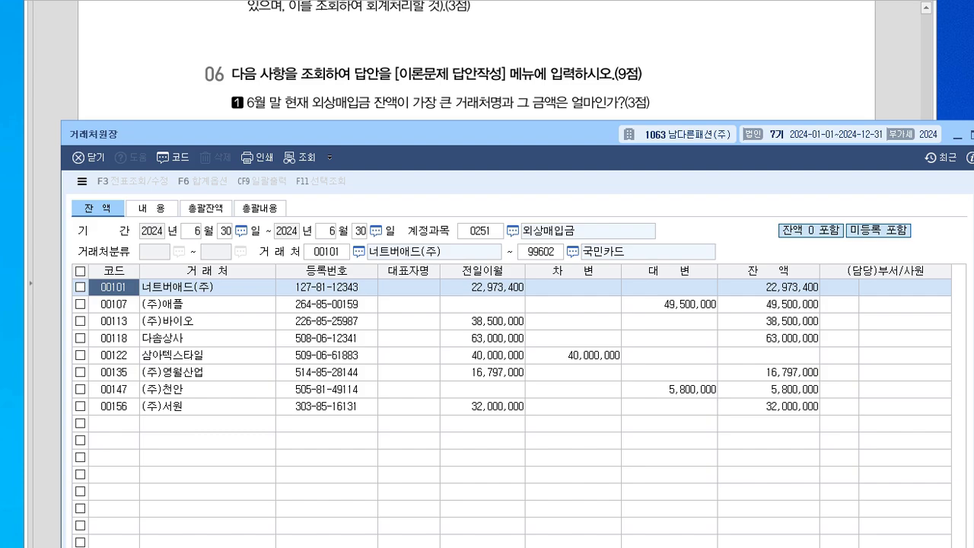
{"action": "left_click", "coordinate": [768, 287]}
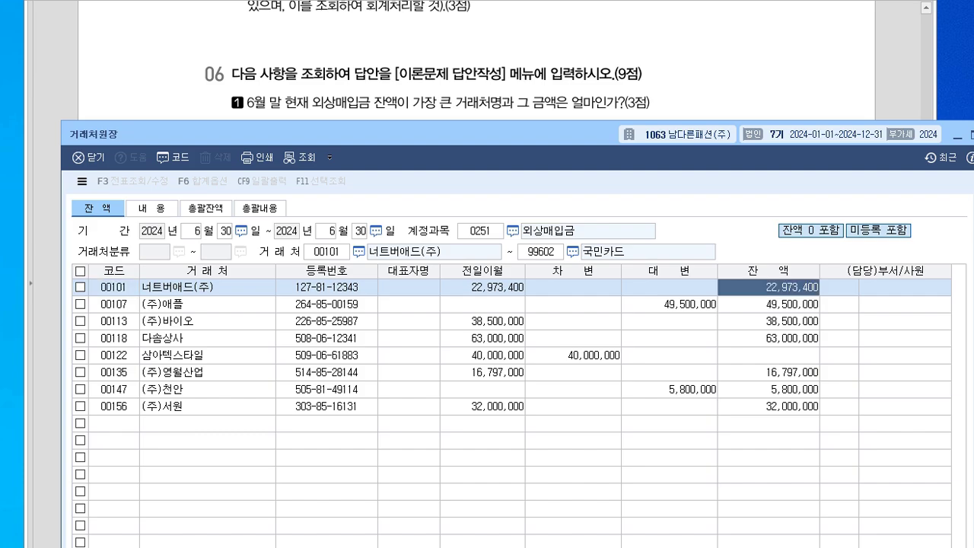
{"action": "left_click", "coordinate": [776, 339]}
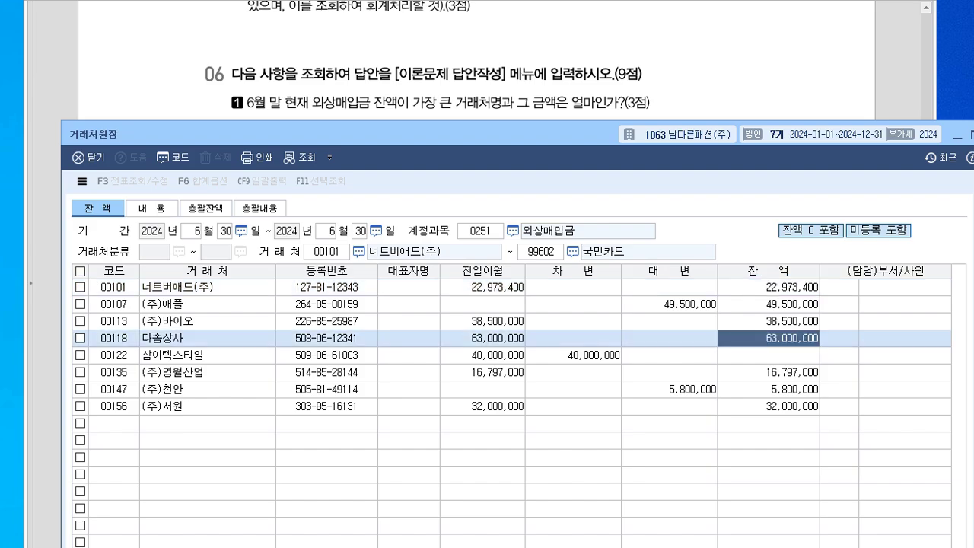
{"action": "left_click", "coordinate": [196, 338]}
{"action": "left_click_drag", "start_coordinate": [319, 134], "coordinate": [317, 151]}
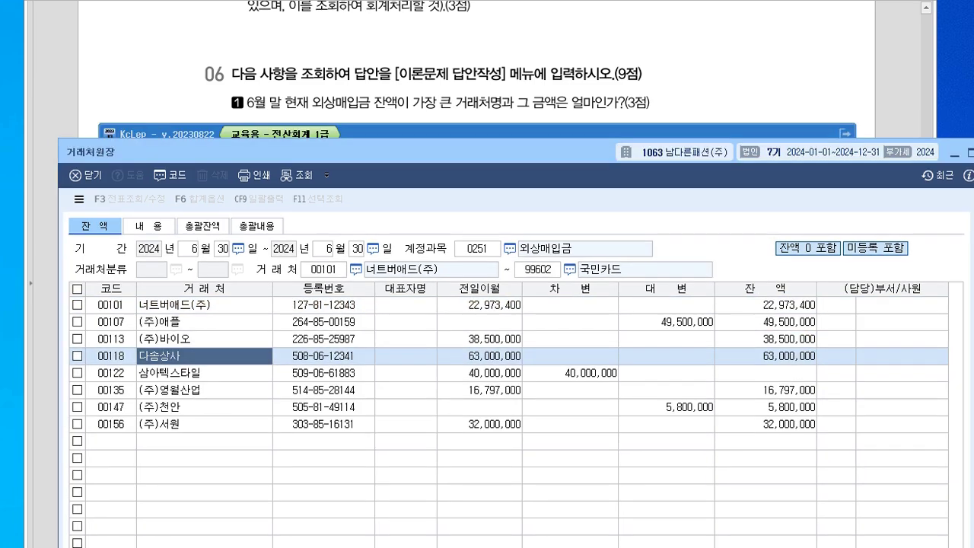
{"action": "left_click", "coordinate": [765, 356]}
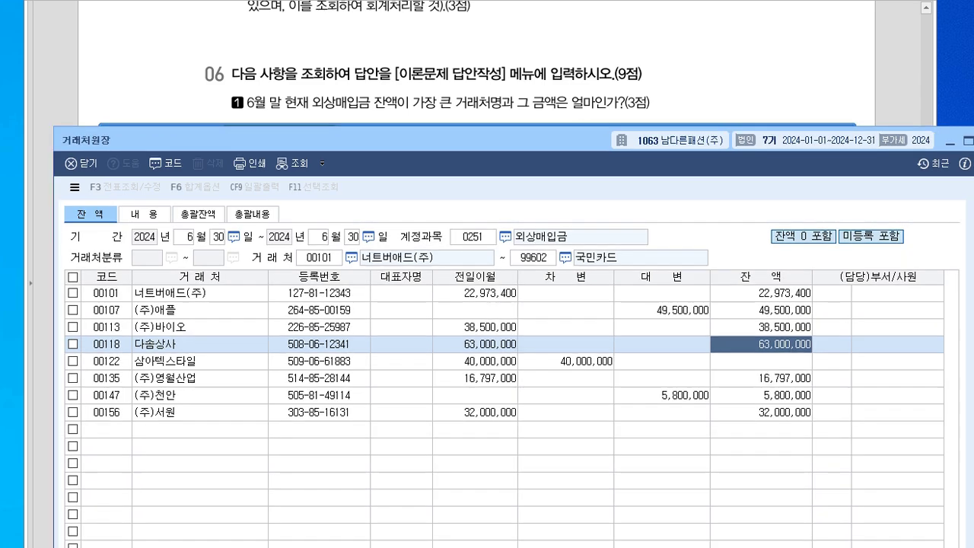
{"action": "key", "text": "Escape"}
Read problem 06's second question, open 부가가치세신고서 in KcLep and query April 1 to June 30, 2024.
{"action": "key", "text": "alt+Tab"}
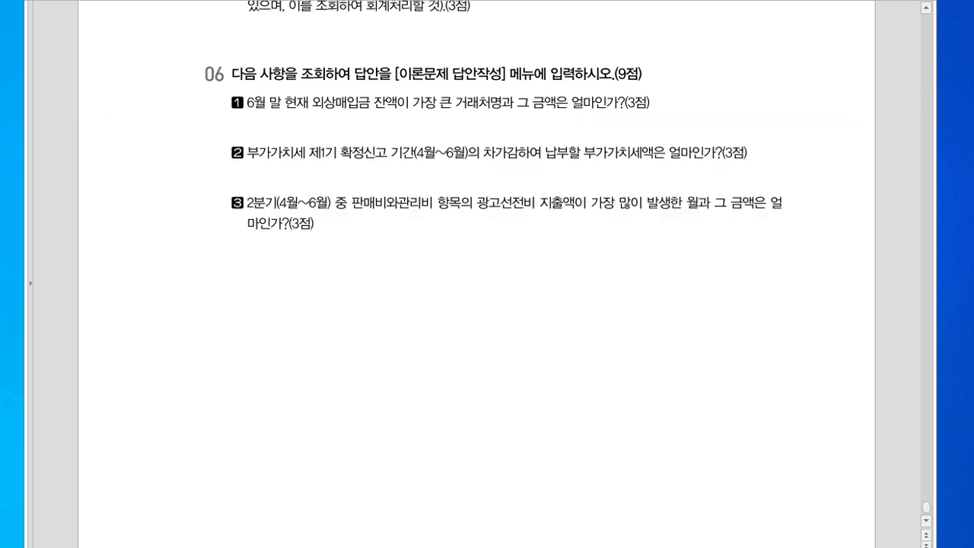
{"action": "scroll", "coordinate": [487, 274], "scroll_direction": "down", "scroll_amount": 1}
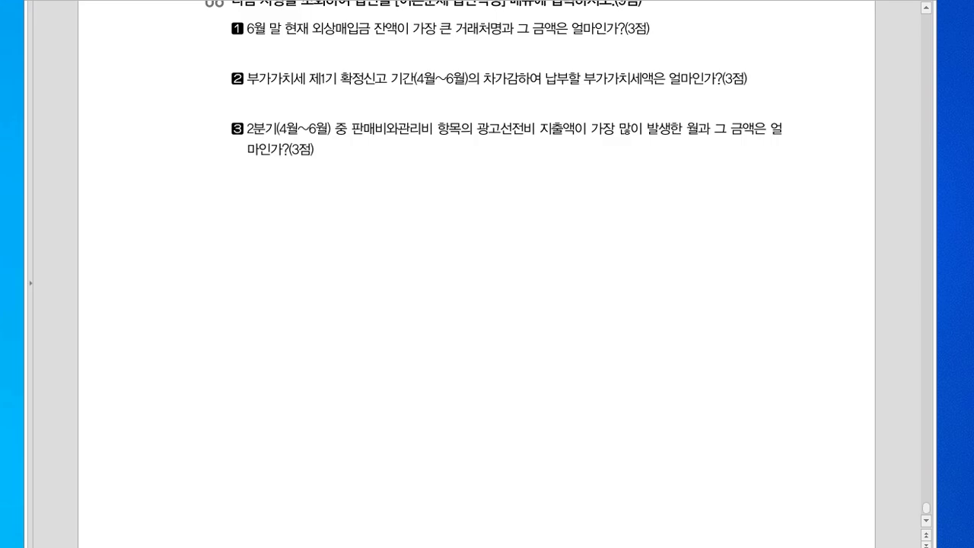
{"action": "key", "text": "alt+Tab"}
{"action": "left_click_drag", "start_coordinate": [411, 135], "coordinate": [412, 114]}
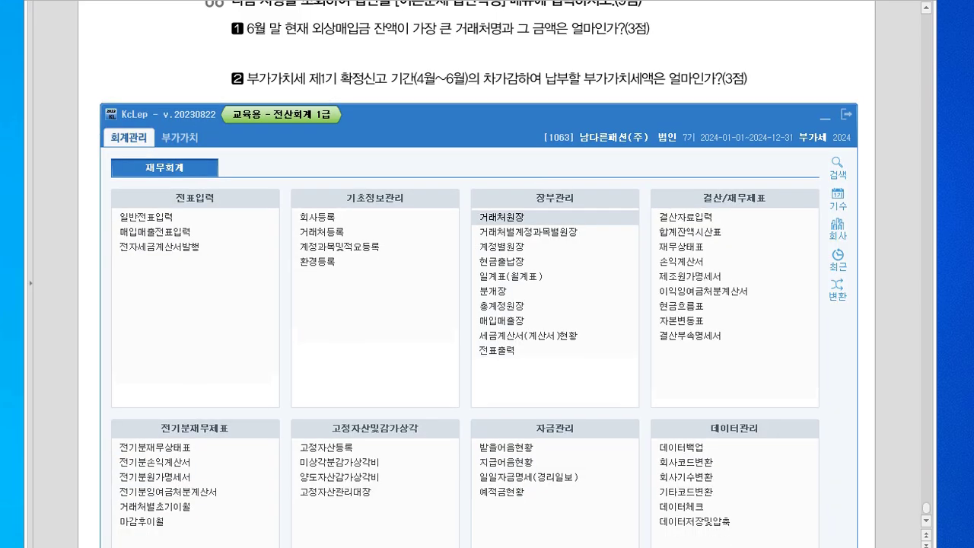
{"action": "left_click", "coordinate": [179, 138]}
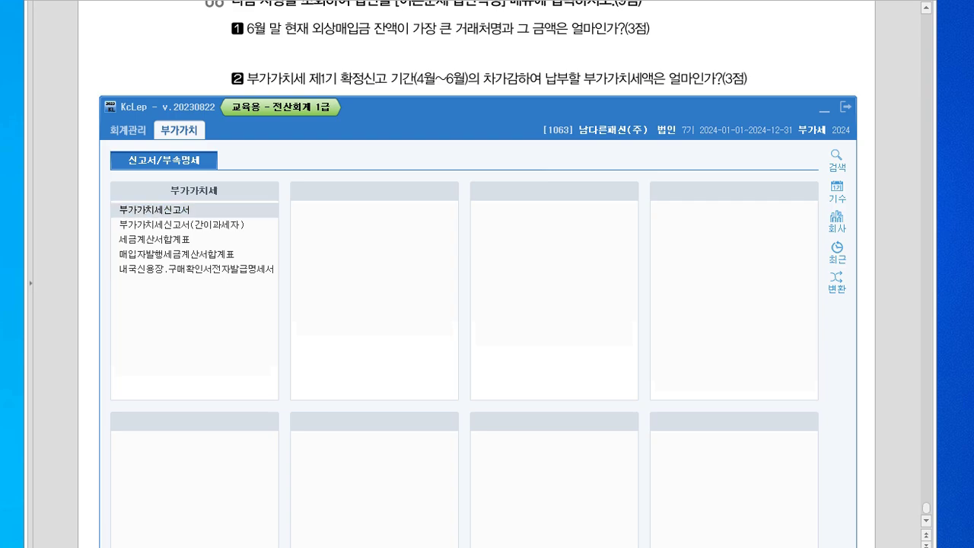
{"action": "type", "text": "4"}
{"action": "key", "text": "Return"}
{"action": "type", "text": "6"}
{"action": "key", "text": "Return"}
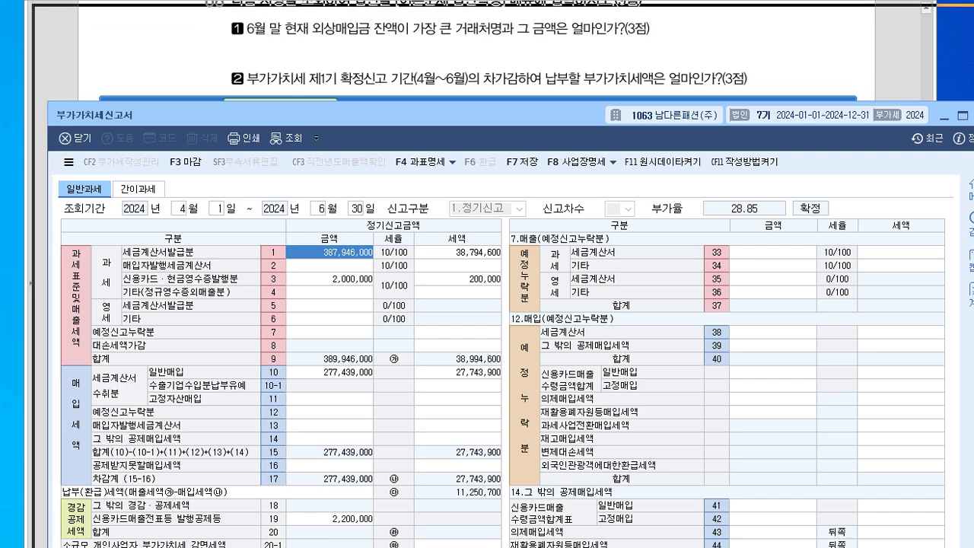
Examine line 27, 차가감하여 납부할세액, on the VAT return and close 부가가치세신고서.
{"action": "left_click_drag", "start_coordinate": [380, 115], "coordinate": [365, 16]}
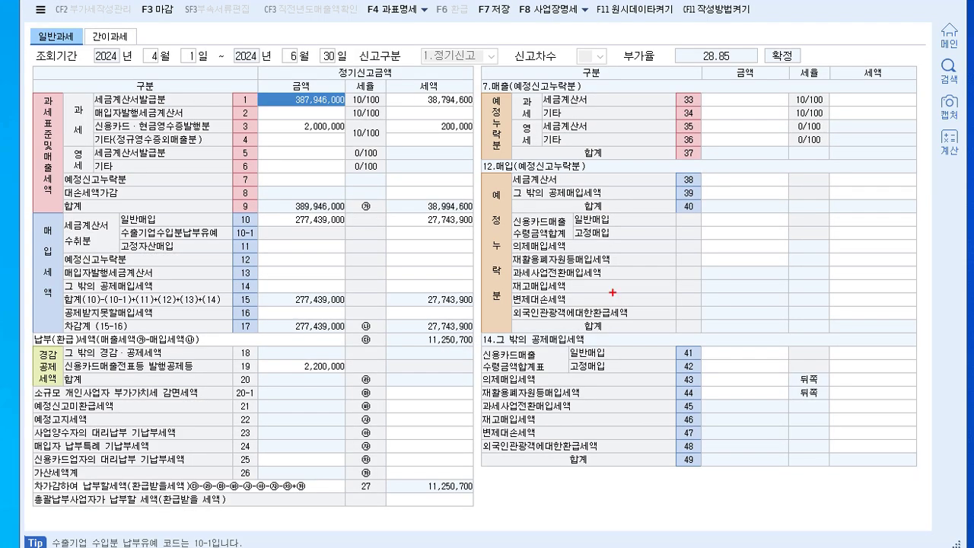
{"action": "mouse_move", "coordinate": [438, 518]}
{"action": "left_mouse_down"}
{"action": "mouse_move", "coordinate": [449, 506]}
{"action": "mouse_move", "coordinate": [407, 545]}
{"action": "left_mouse_up"}
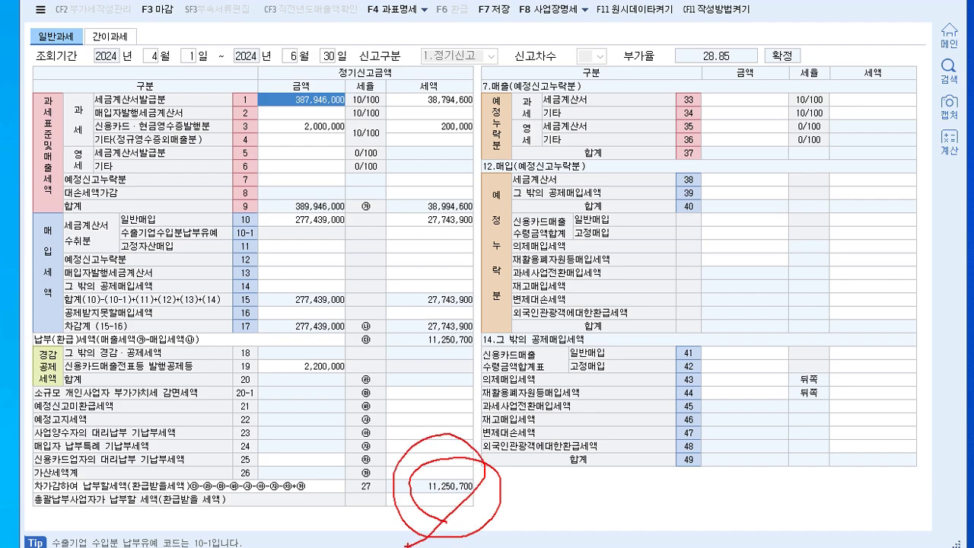
{"action": "key", "text": "Escape"}
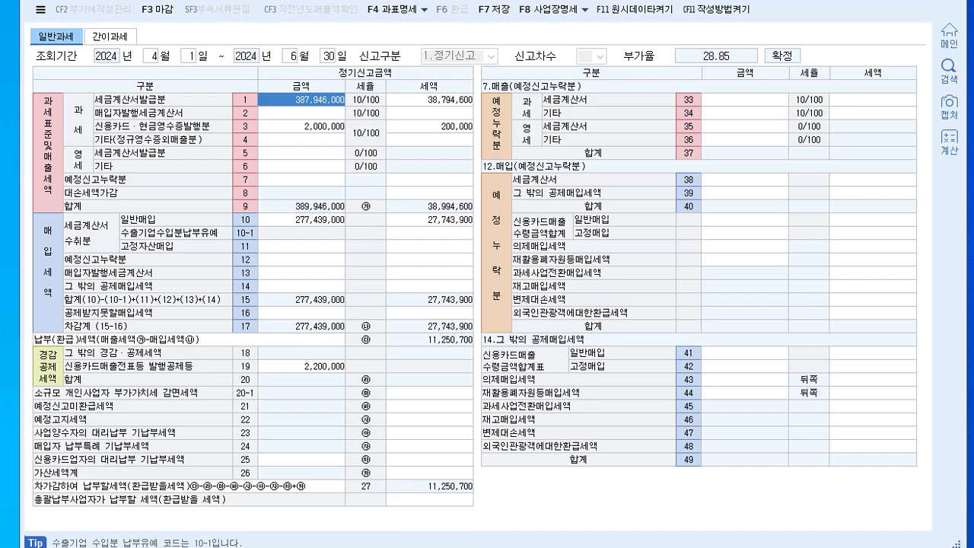
{"action": "key", "text": "F7"}
{"action": "key", "text": "Tab"}
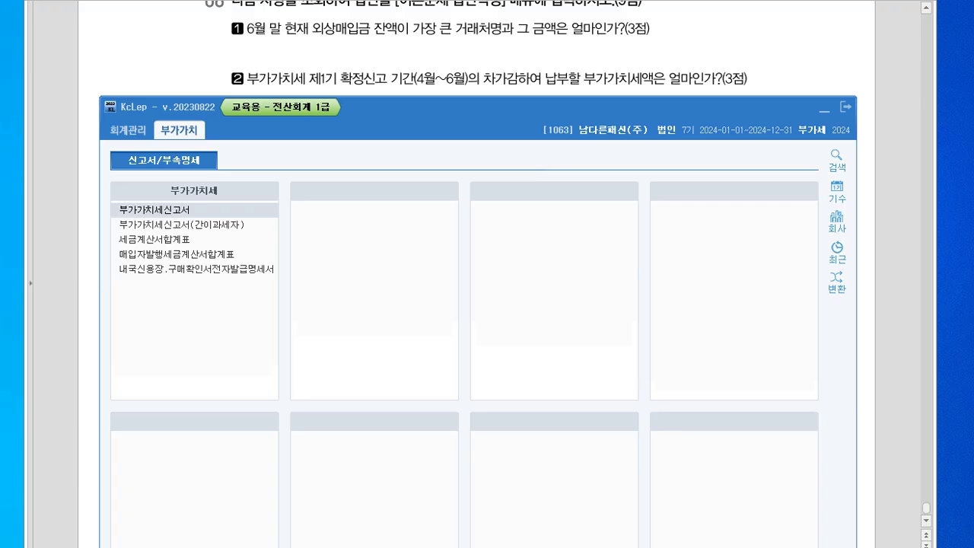
Minimize KcLep's main menu and read problem 06's third question about the highest second-quarter 광고선전비 month in the exam document.
{"action": "left_click_drag", "start_coordinate": [533, 108], "coordinate": [514, 168]}
{"action": "left_click", "coordinate": [806, 170]}
{"action": "scroll", "coordinate": [476, 274], "scroll_direction": "down", "scroll_amount": 1}
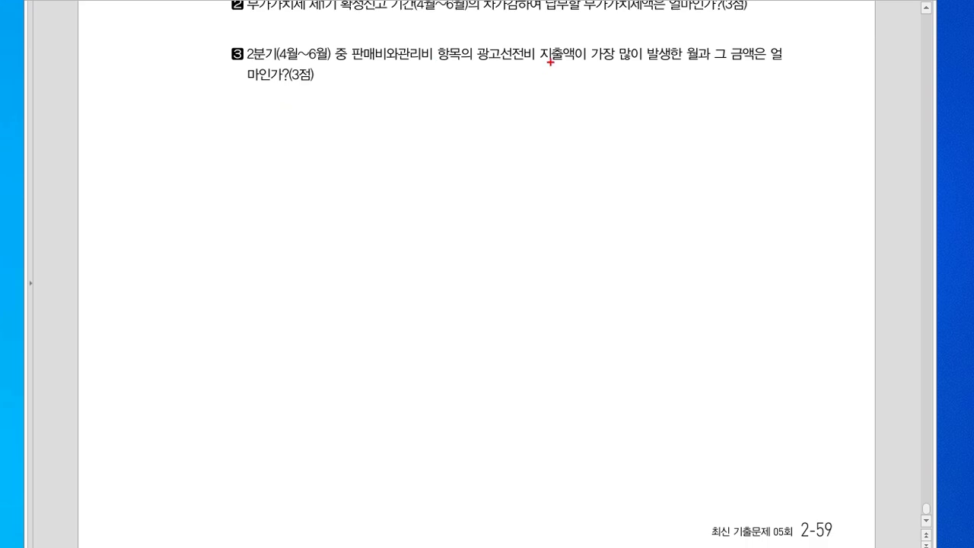
{"action": "mouse_move", "coordinate": [501, 72]}
{"action": "left_mouse_down"}
{"action": "mouse_move", "coordinate": [476, 23]}
{"action": "mouse_move", "coordinate": [487, 69]}
{"action": "mouse_move", "coordinate": [510, 90]}
{"action": "mouse_move", "coordinate": [473, 44]}
{"action": "left_mouse_up"}
{"action": "mouse_move", "coordinate": [275, 61]}
{"action": "left_mouse_down"}
{"action": "mouse_move", "coordinate": [346, 67]}
{"action": "mouse_move", "coordinate": [292, 64]}
{"action": "left_mouse_up"}
{"action": "left_click_drag", "start_coordinate": [580, 64], "coordinate": [700, 74]}
{"action": "mouse_move", "coordinate": [479, 85]}
{"action": "left_mouse_down"}
{"action": "mouse_move", "coordinate": [487, 127]}
{"action": "mouse_move", "coordinate": [502, 114]}
{"action": "mouse_move", "coordinate": [518, 137]}
{"action": "left_mouse_up"}
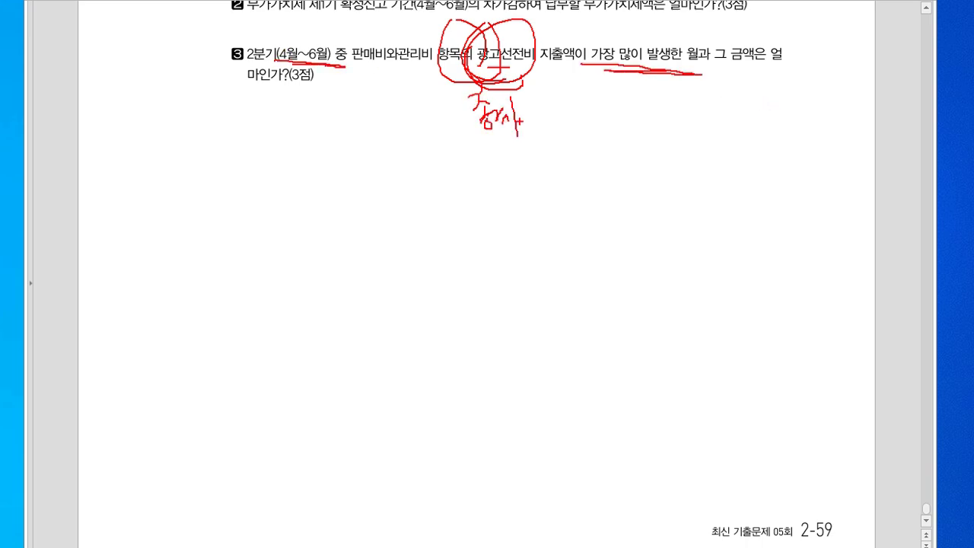
{"action": "mouse_move", "coordinate": [520, 98]}
{"action": "left_mouse_down"}
{"action": "mouse_move", "coordinate": [556, 125]}
{"action": "mouse_move", "coordinate": [573, 103]}
{"action": "mouse_move", "coordinate": [568, 117]}
{"action": "left_mouse_up"}
{"action": "mouse_move", "coordinate": [609, 90]}
{"action": "left_mouse_down"}
{"action": "mouse_move", "coordinate": [605, 124]}
{"action": "mouse_move", "coordinate": [640, 100]}
{"action": "mouse_move", "coordinate": [662, 111]}
{"action": "left_mouse_up"}
{"action": "left_click_drag", "start_coordinate": [655, 92], "coordinate": [643, 148]}
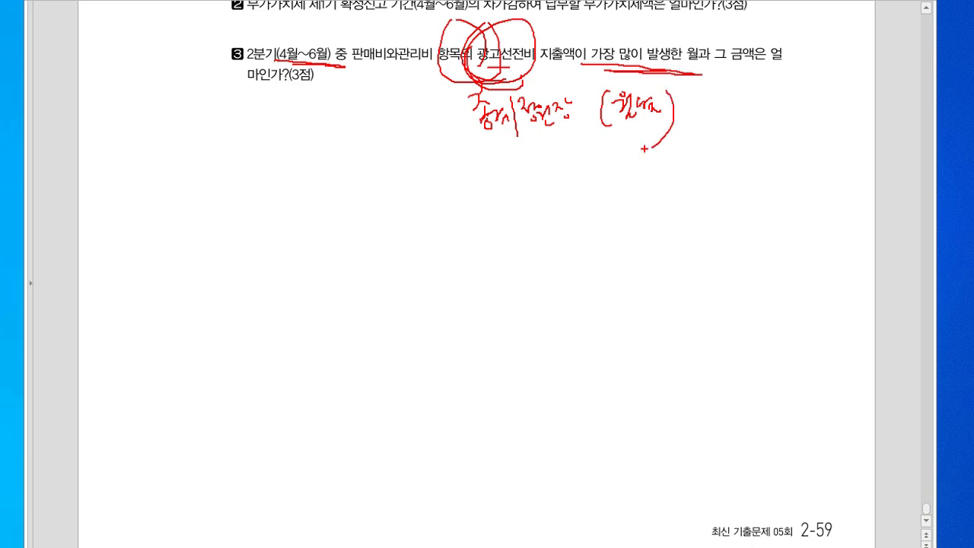
{"action": "key", "text": "Escape"}
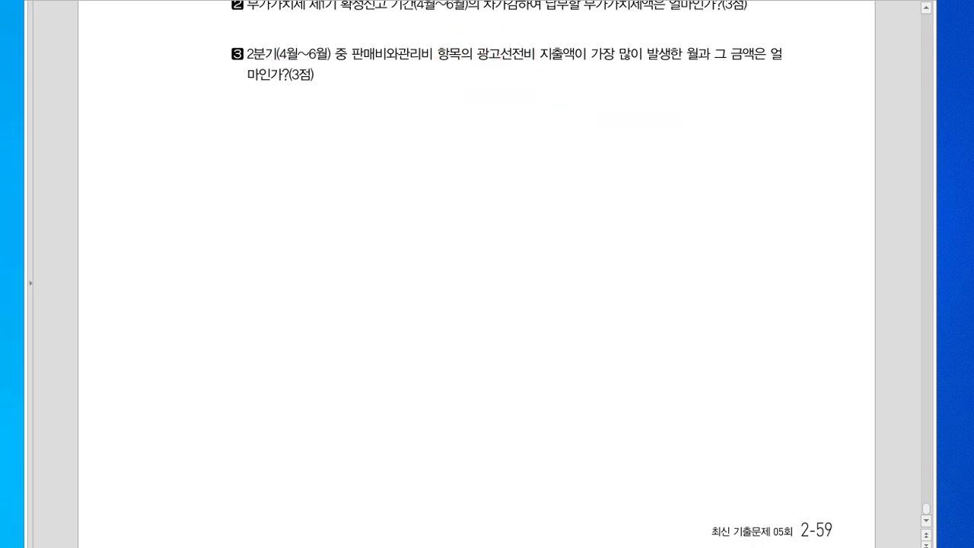
{"action": "scroll", "coordinate": [487, 274], "scroll_direction": "up", "scroll_amount": 2}
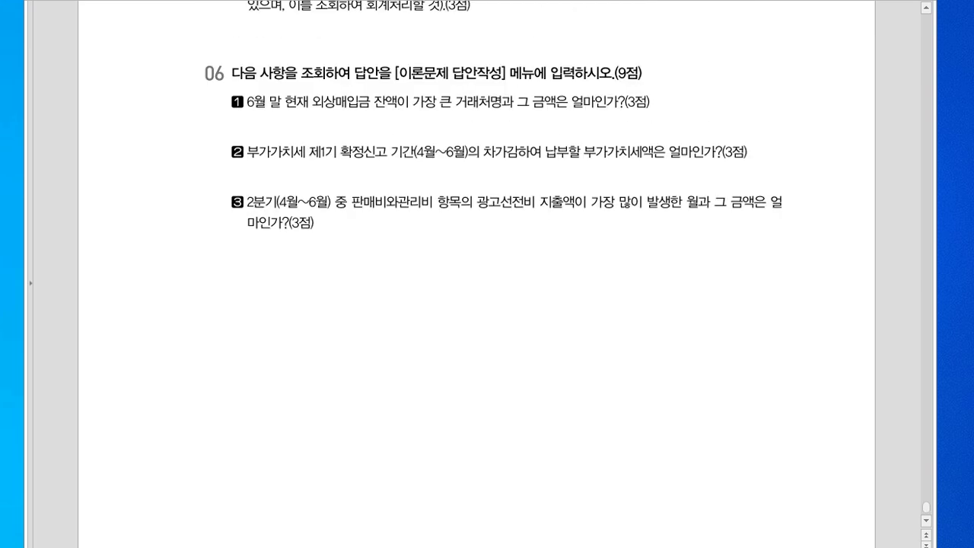
{"action": "scroll", "coordinate": [487, 274], "scroll_direction": "down", "scroll_amount": 1}
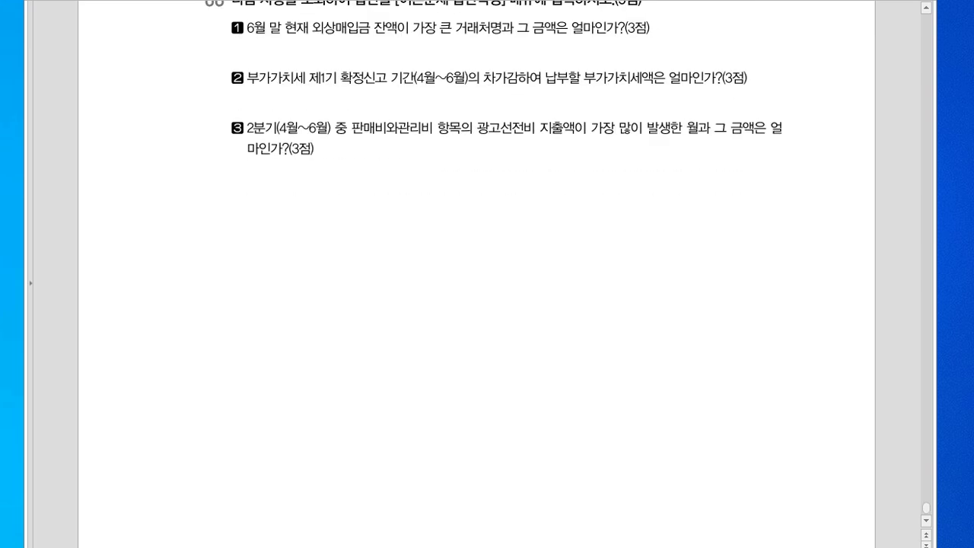
Switch to KcLep, open 총계정원장 from 회계관리 and place its window below the third question with the main menu minimized.
{"action": "key", "text": "alt+Tab"}
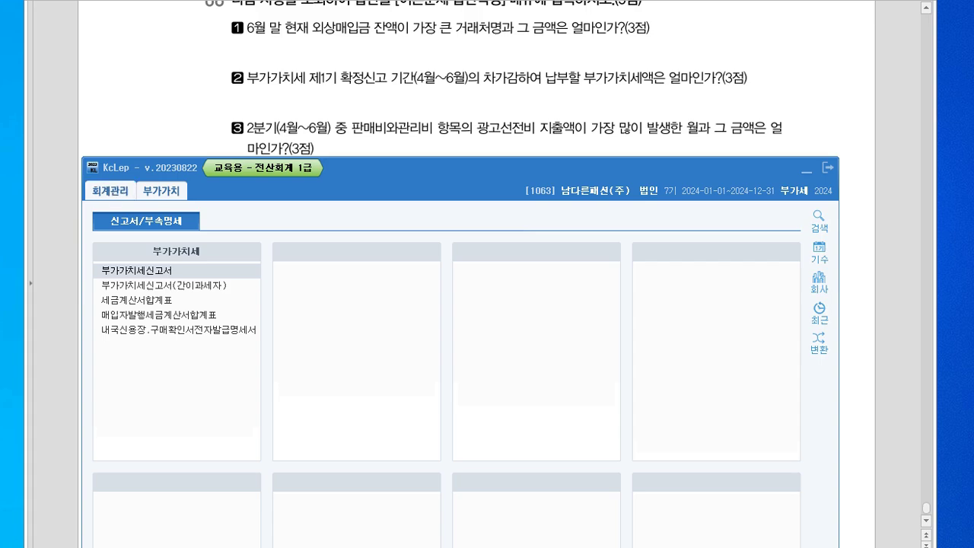
{"action": "left_click", "coordinate": [110, 191]}
{"action": "left_click_drag", "start_coordinate": [457, 168], "coordinate": [463, 102]}
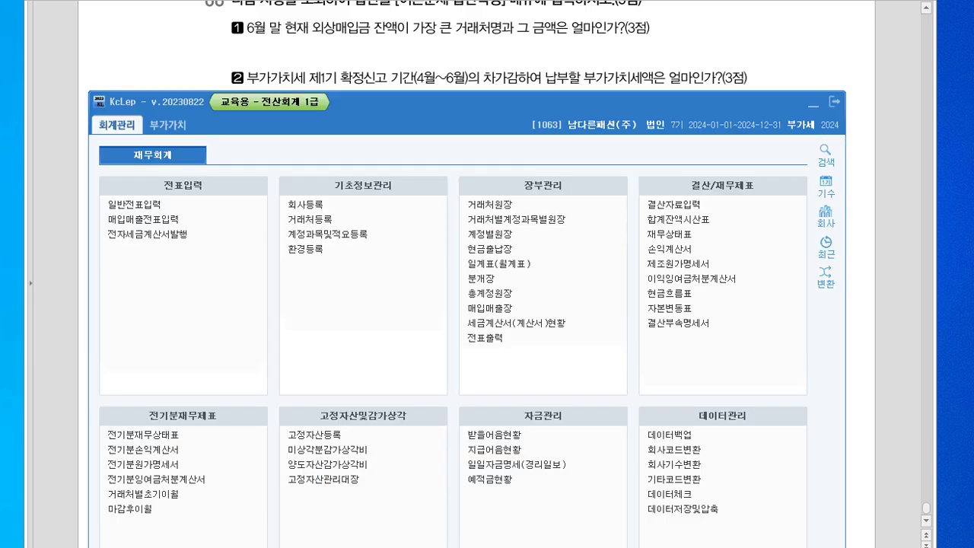
{"action": "left_click", "coordinate": [489, 293]}
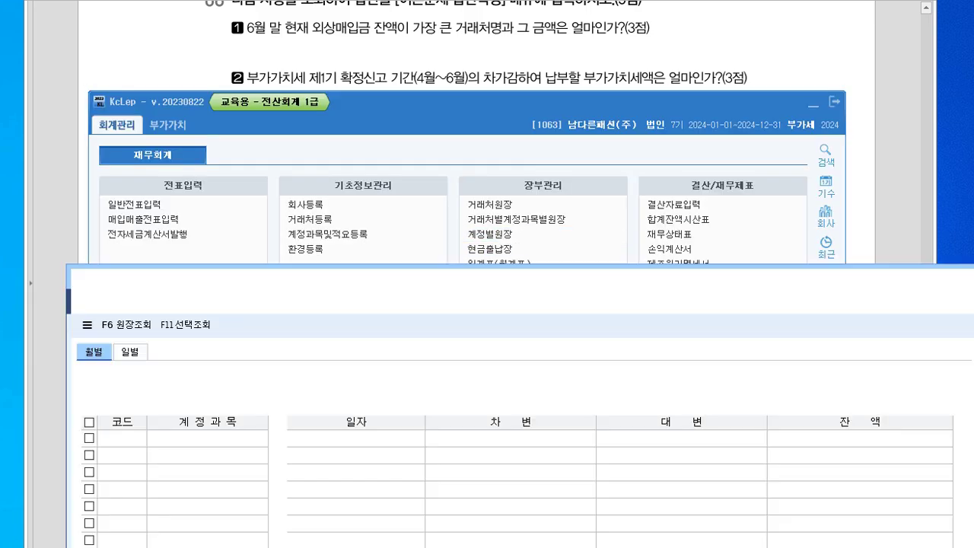
{"action": "left_click_drag", "start_coordinate": [464, 278], "coordinate": [448, 206]}
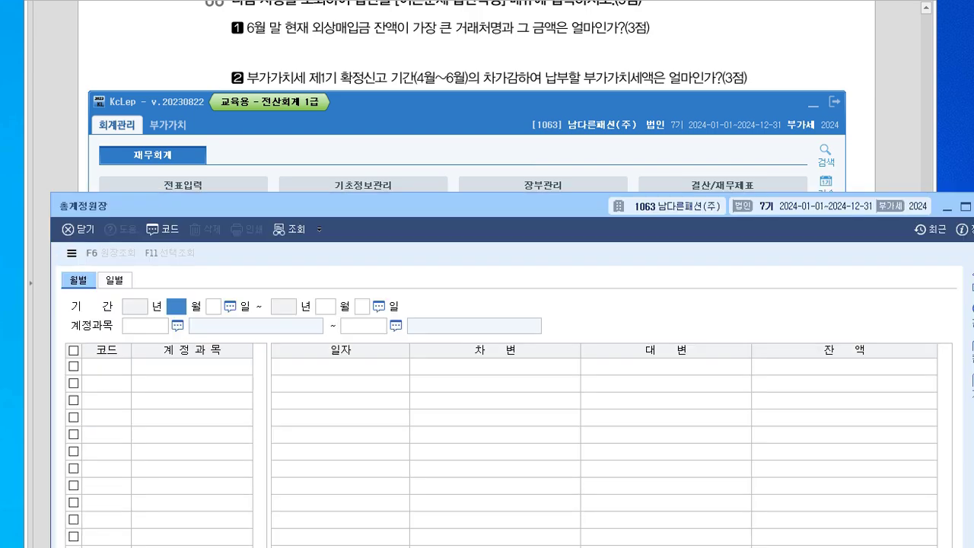
{"action": "left_click", "coordinate": [563, 102]}
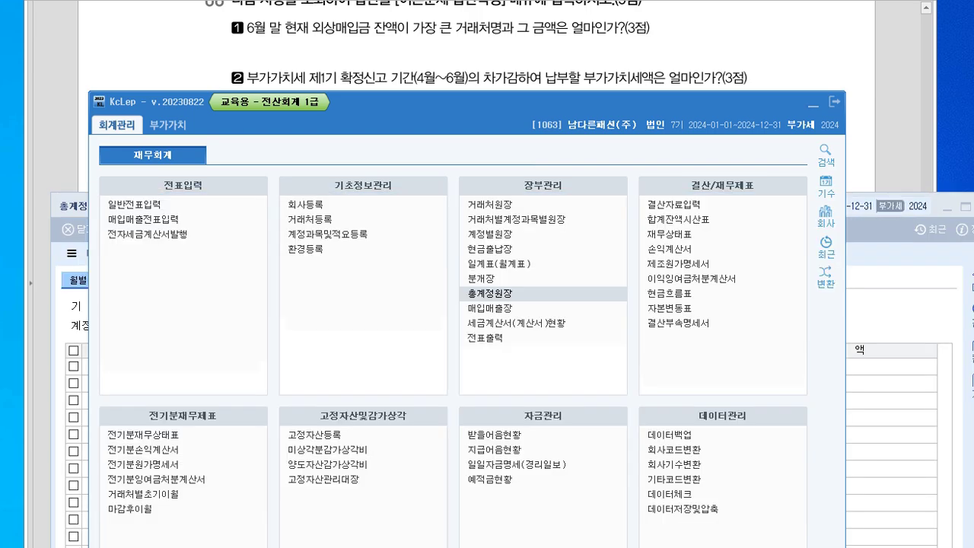
{"action": "left_click", "coordinate": [814, 105]}
{"action": "left_click_drag", "start_coordinate": [449, 206], "coordinate": [454, 182]}
Query the 월별 ledger for April 1 to June 30, 2024 with account 0833 광고선전비.
{"action": "type", "text": "0401"}
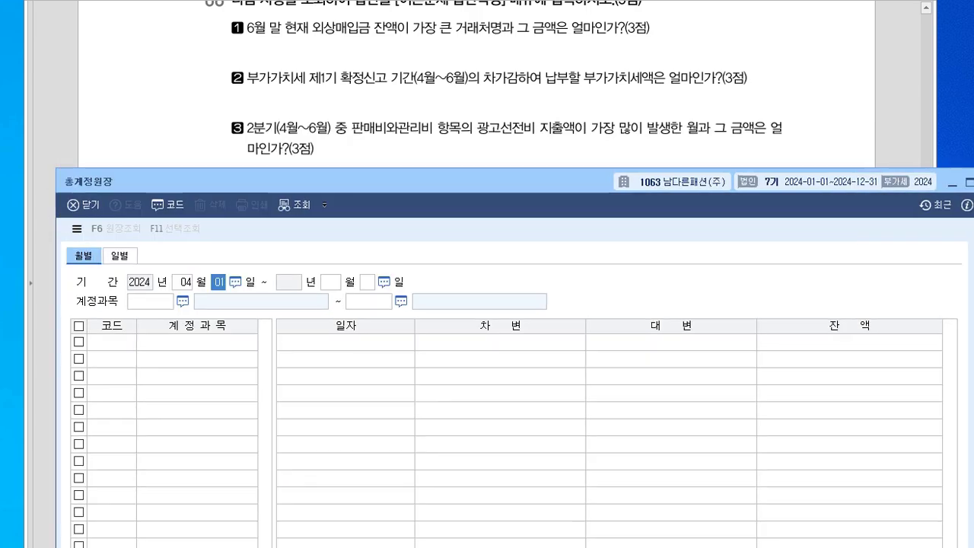
{"action": "type", "text": "6"}
{"action": "key", "text": "Return"}
{"action": "key", "text": "Return"}
{"action": "type", "text": "0833"}
{"action": "key", "text": "Return"}
{"action": "key", "text": "Return"}
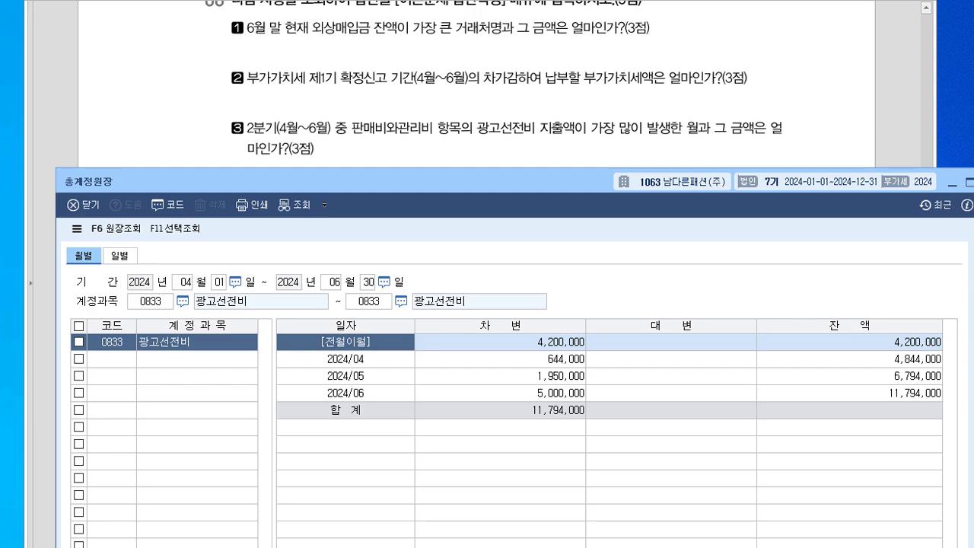
Compare the 차변 amounts for April, May and June to find the highest 광고선전비 month and close 총계정원장.
{"action": "left_click", "coordinate": [532, 359]}
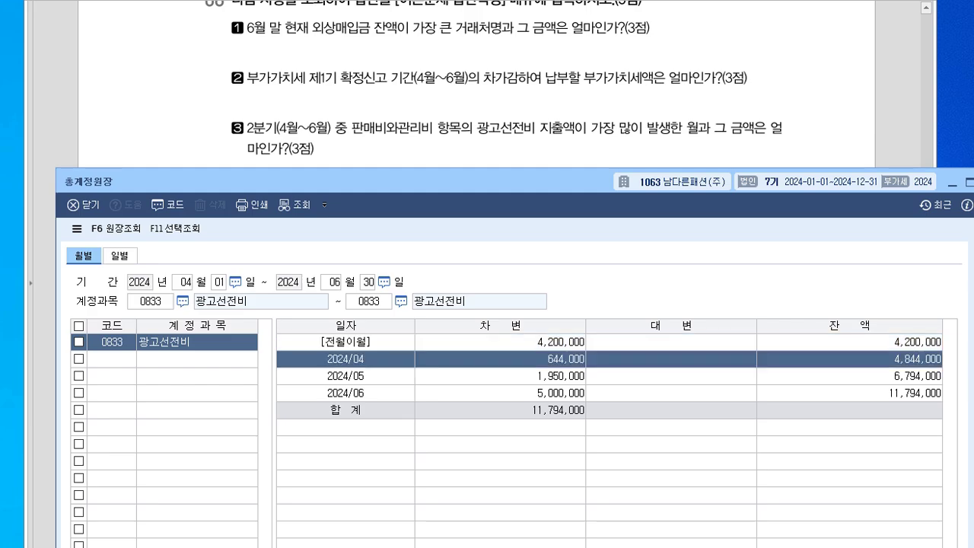
{"action": "key", "text": "Down"}
{"action": "key", "text": "Down"}
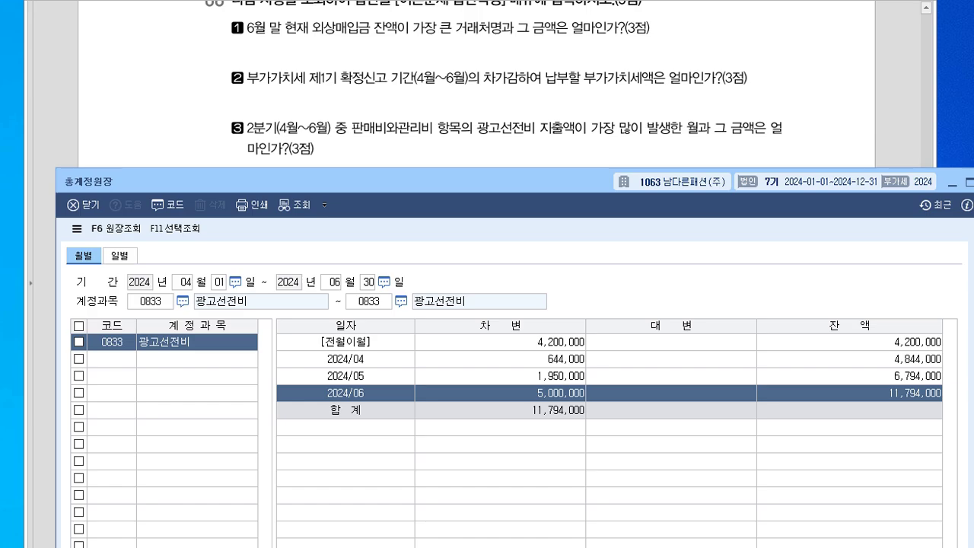
{"action": "left_click_drag", "start_coordinate": [361, 181], "coordinate": [335, 49]}
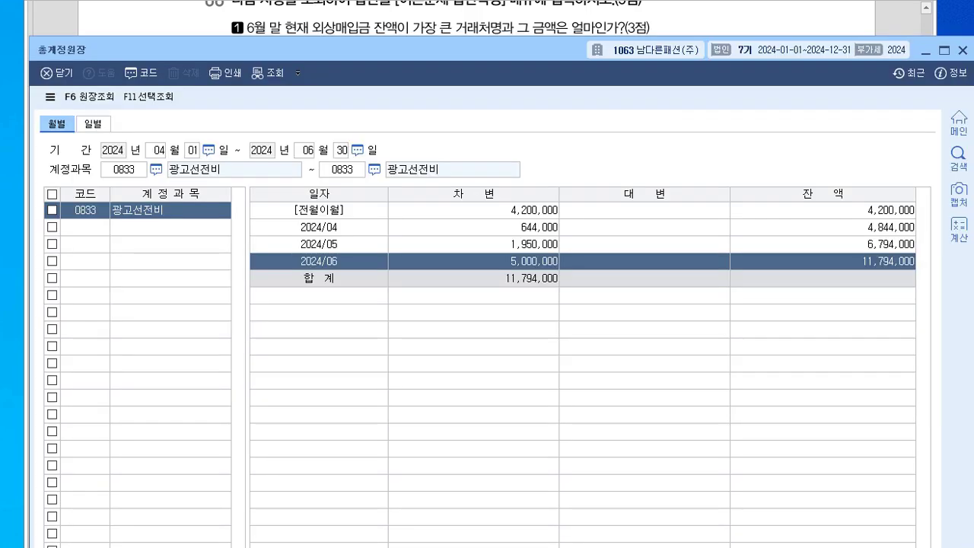
{"action": "key", "text": "Escape"}
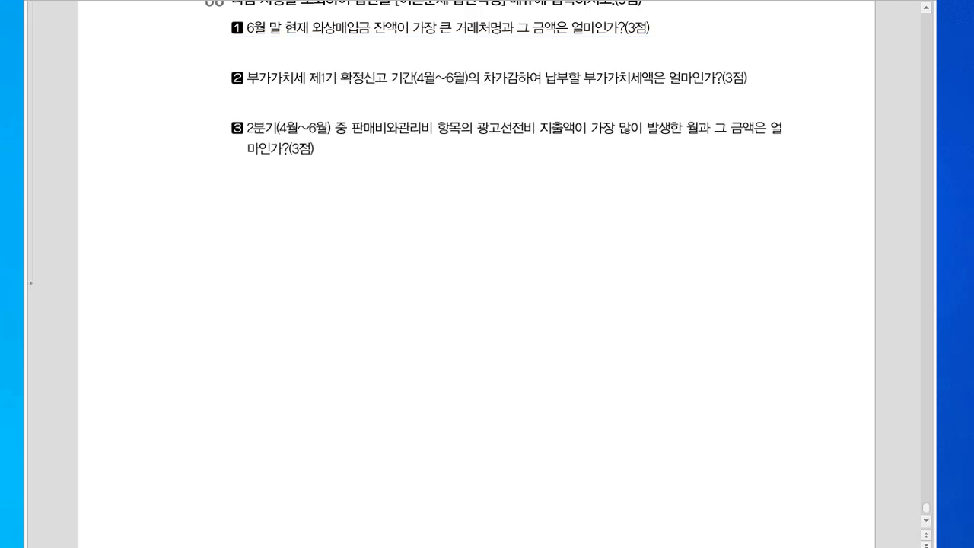